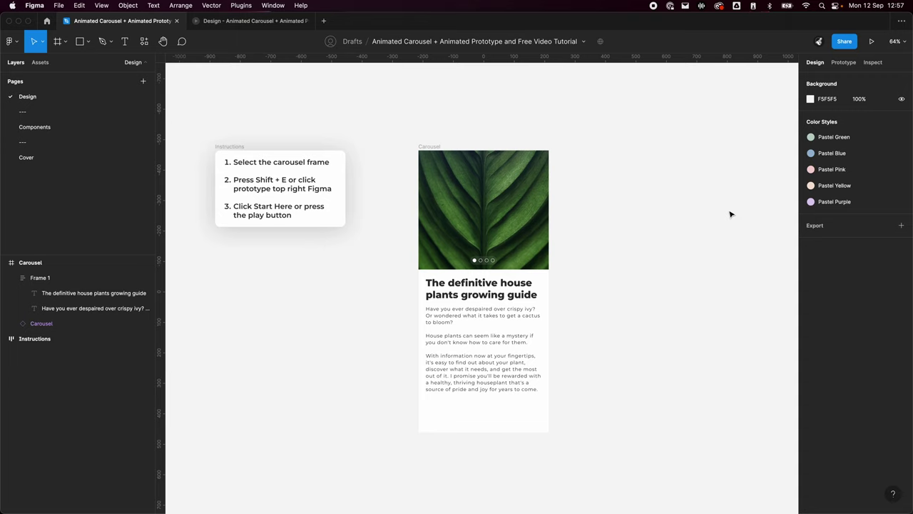
- Inspect a Media image layer inside the carousel and preview the prototype
super+click(518, 198)
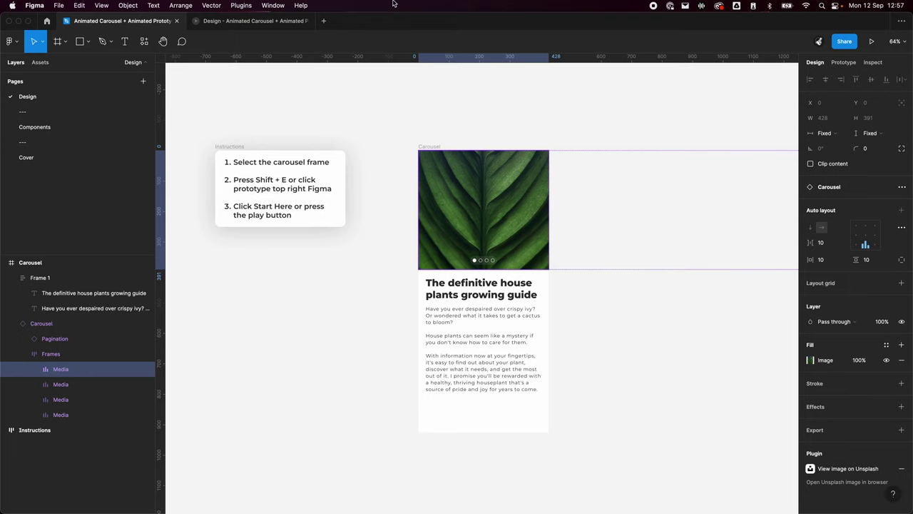
click(623, 400)
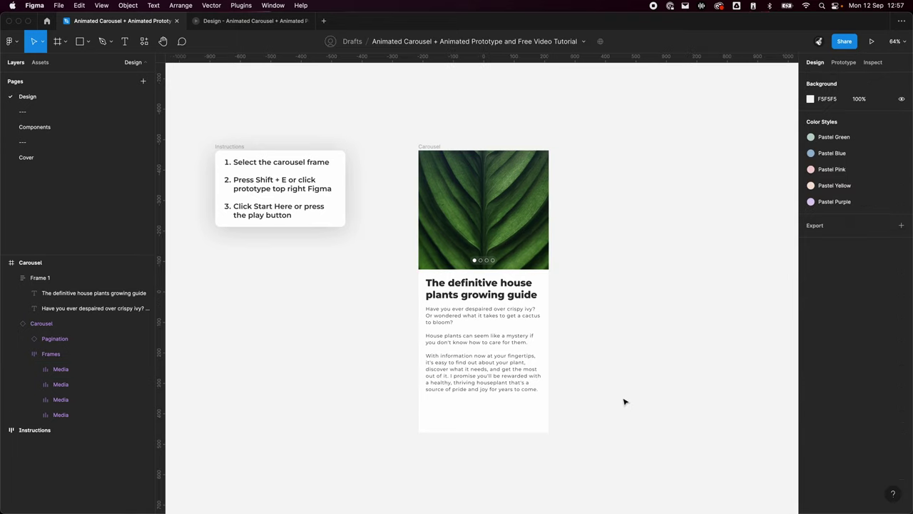
mouse_move(630, 367)
mouse_down()
mouse_move(601, 354)
mouse_move(619, 352)
mouse_up()
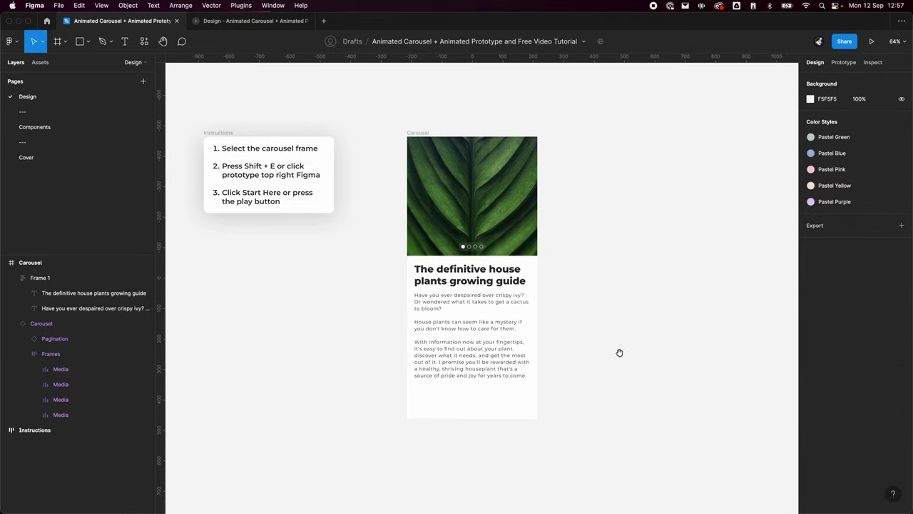
click(235, 21)
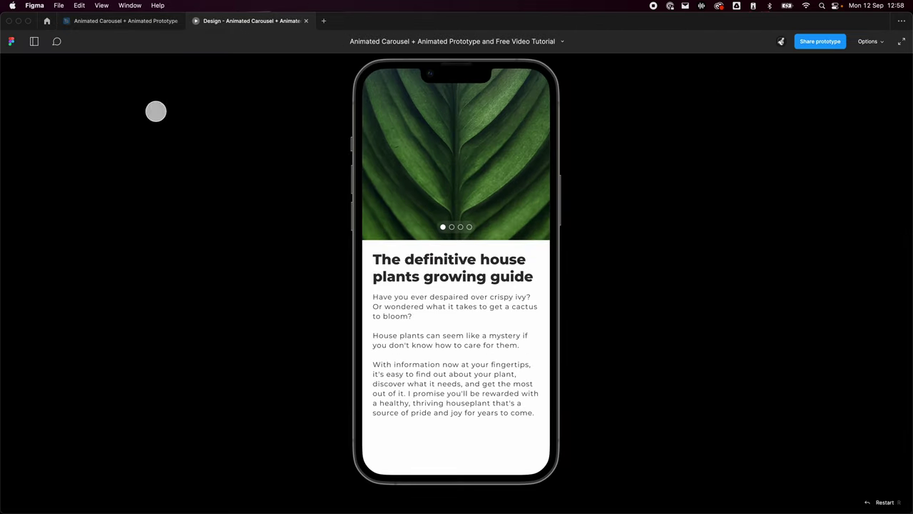
click(131, 24)
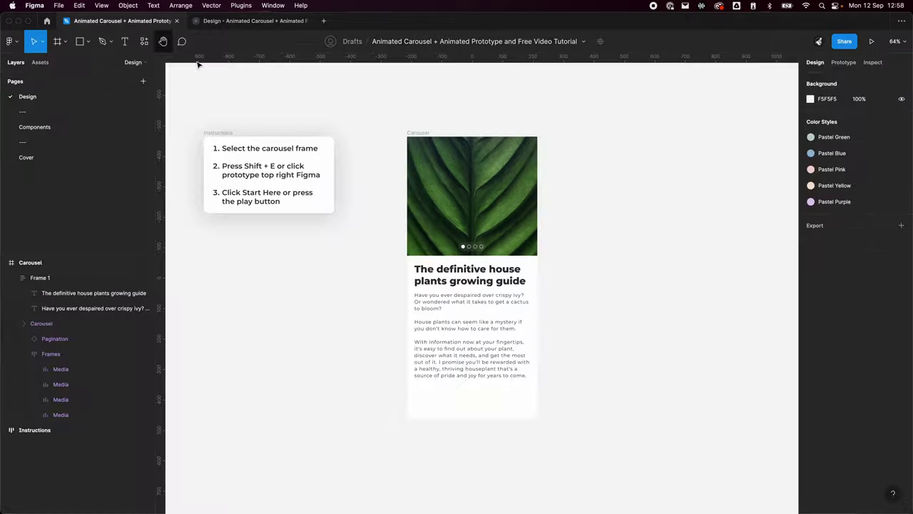
- Select the 428×926 Carousel frame on the canvas
click(426, 135)
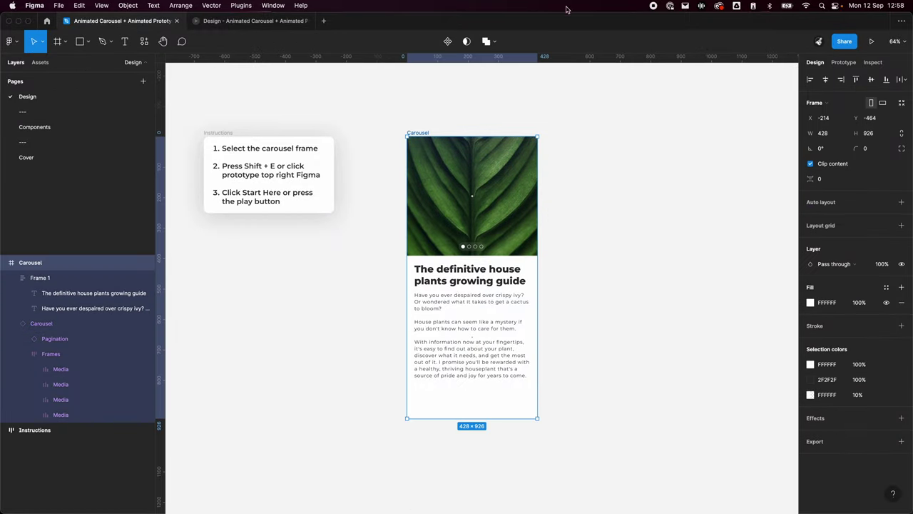
scroll(578, 224, down, 3)
scroll(683, 338, right, 2)
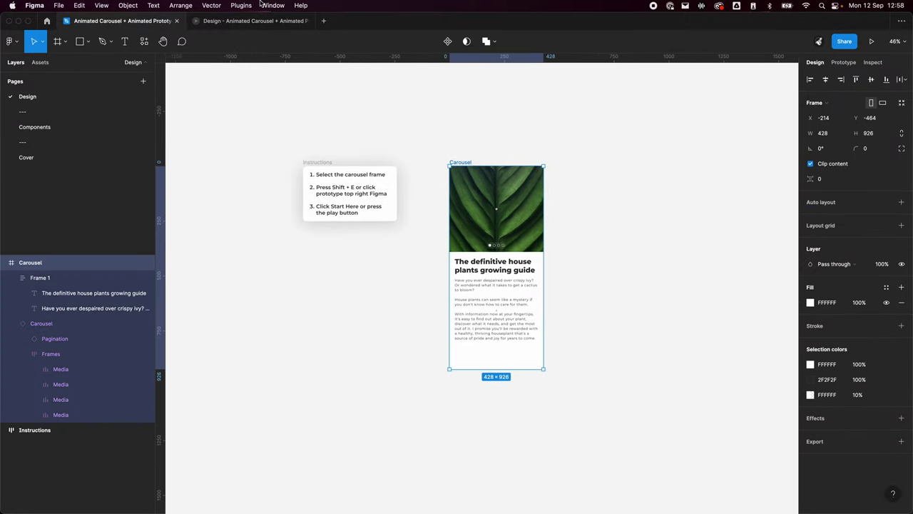
click(236, 22)
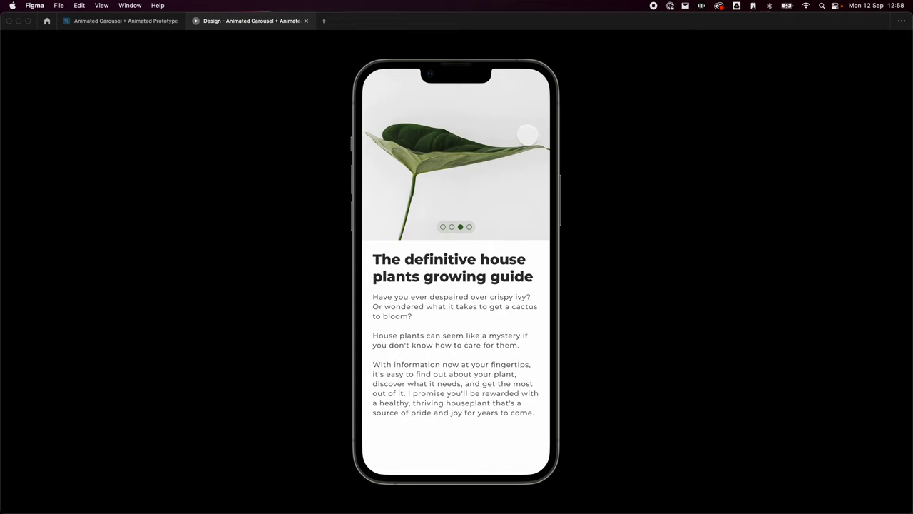
drag(530, 143, 326, 165)
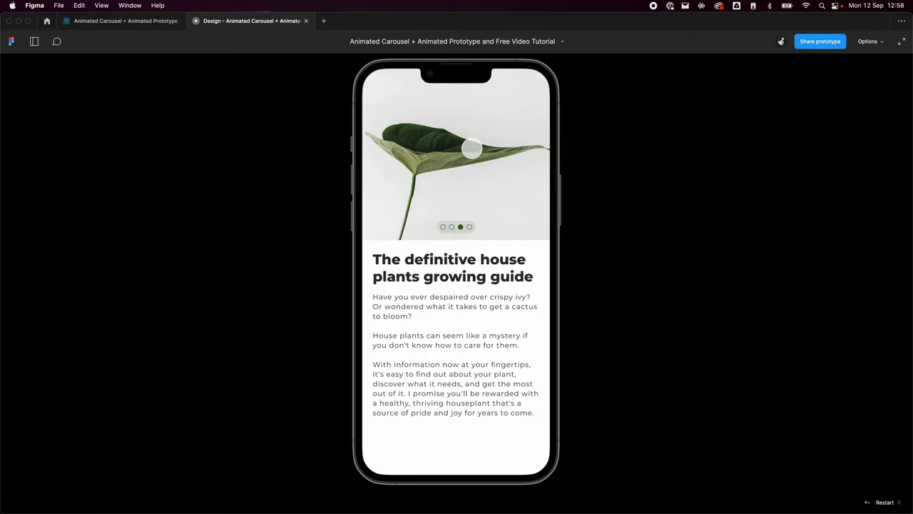
drag(467, 147, 611, 151)
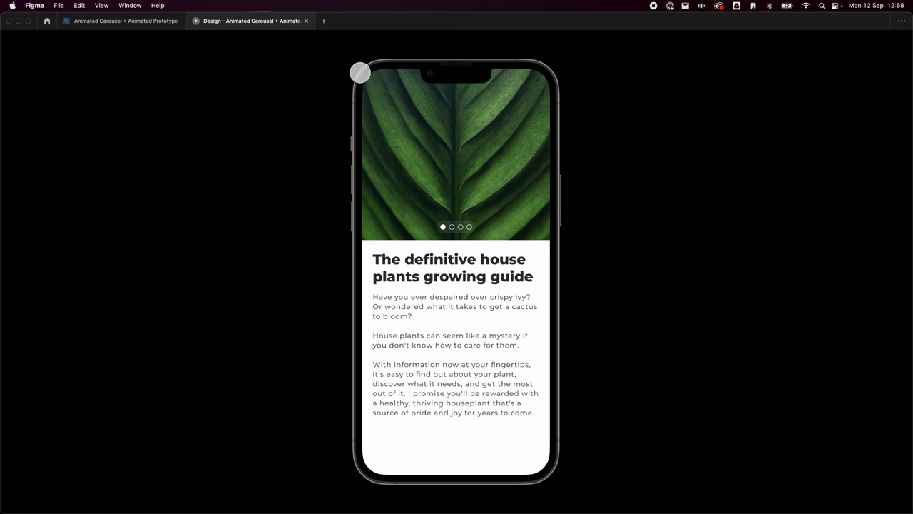
click(124, 20)
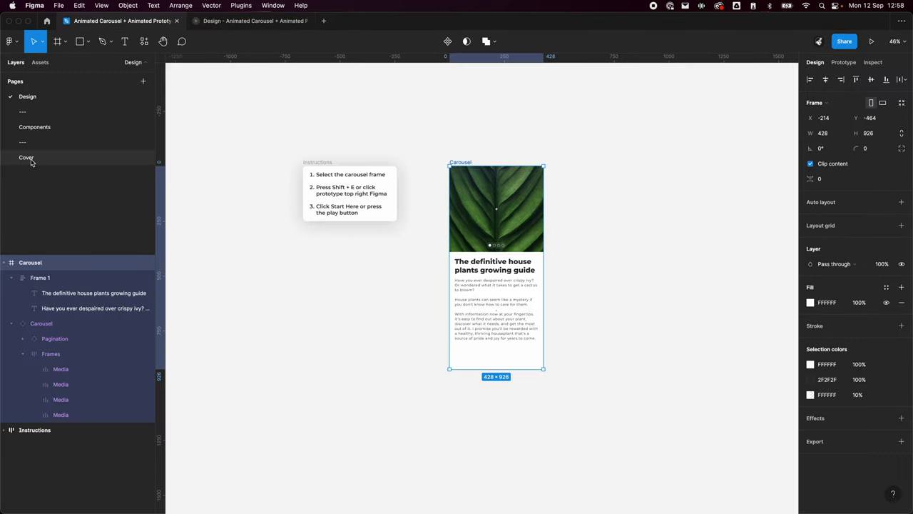
- Go to the Components page and show the prototype connections between the carousel variants
click(81, 130)
scroll(503, 208, down, 2)
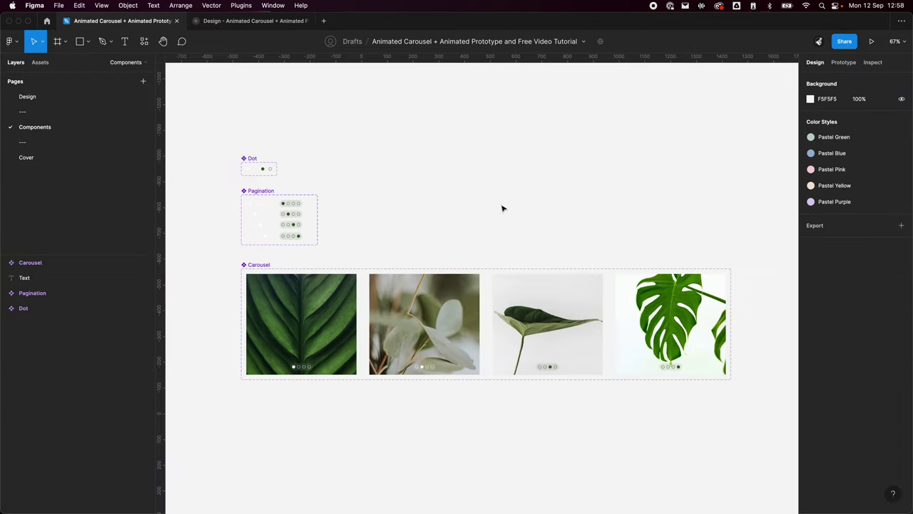
drag(571, 212, 553, 188)
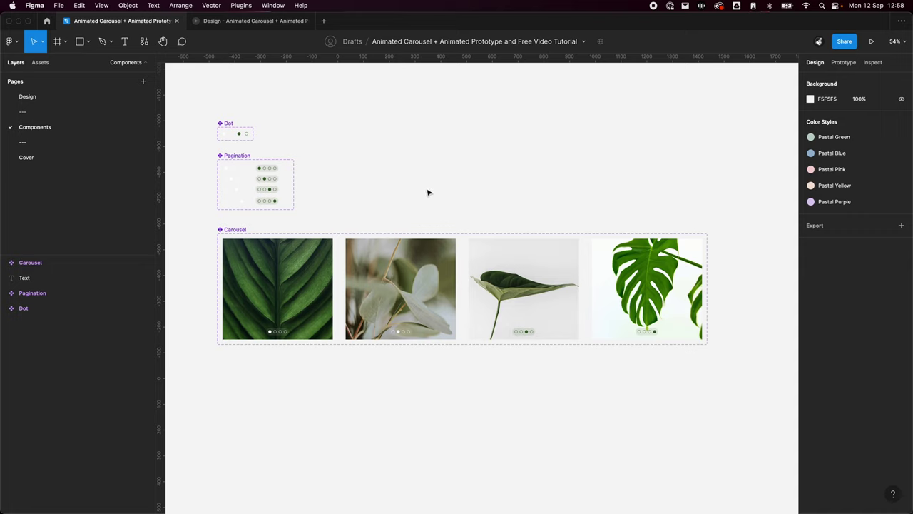
key(shift+e)
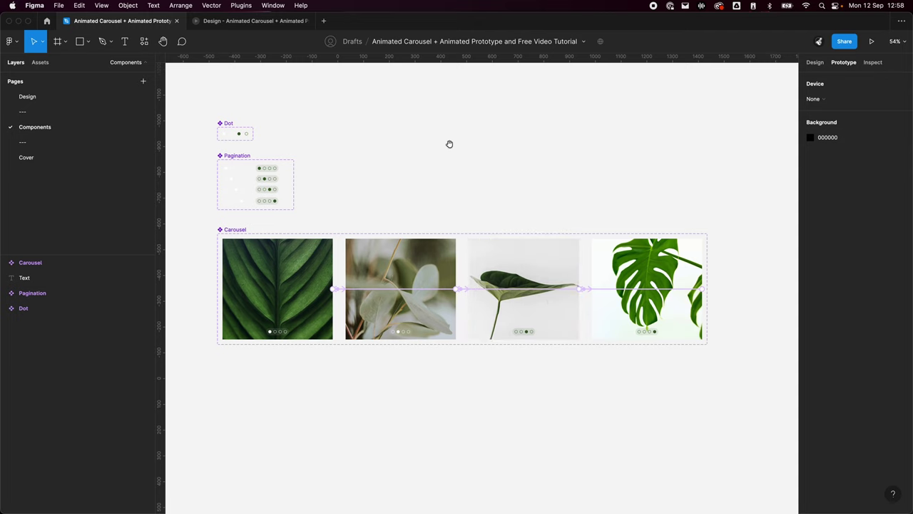
scroll(450, 144, left, 2)
scroll(449, 144, down, 1)
- Add vertical auto layout to the Carousel component set
click(292, 209)
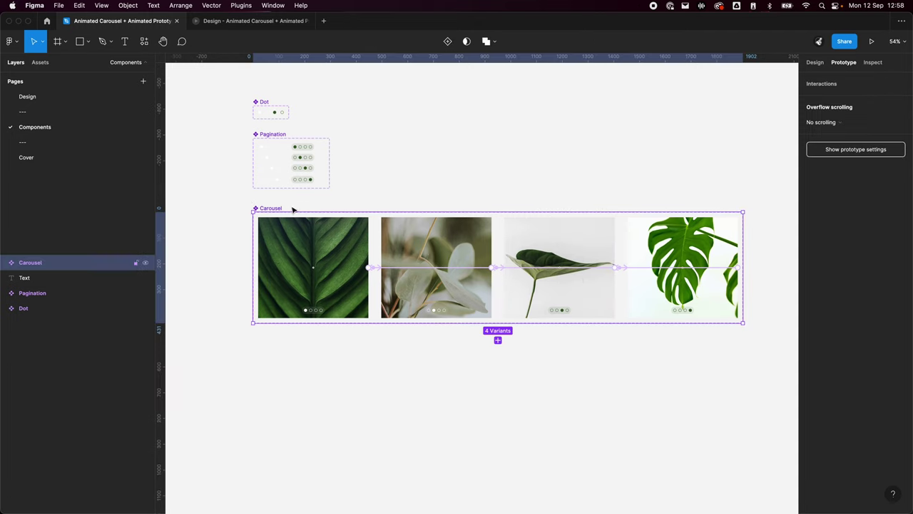
key(alt+8)
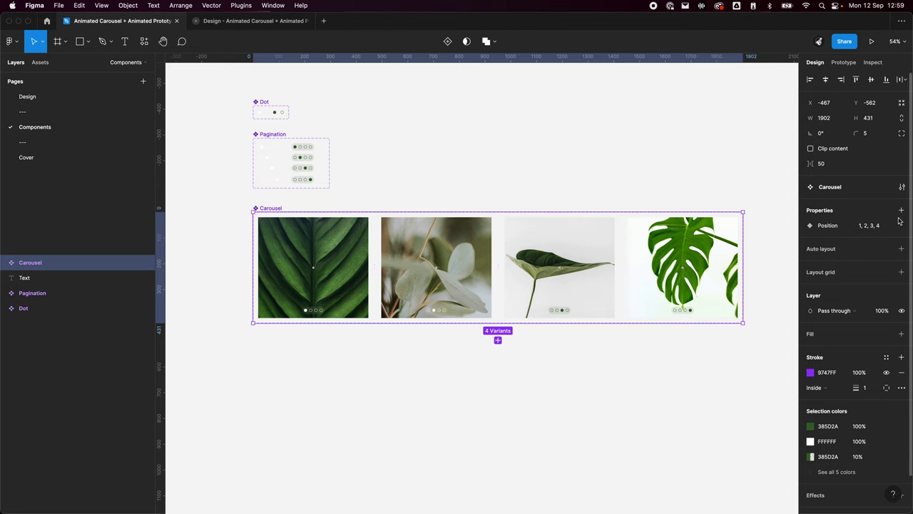
click(901, 249)
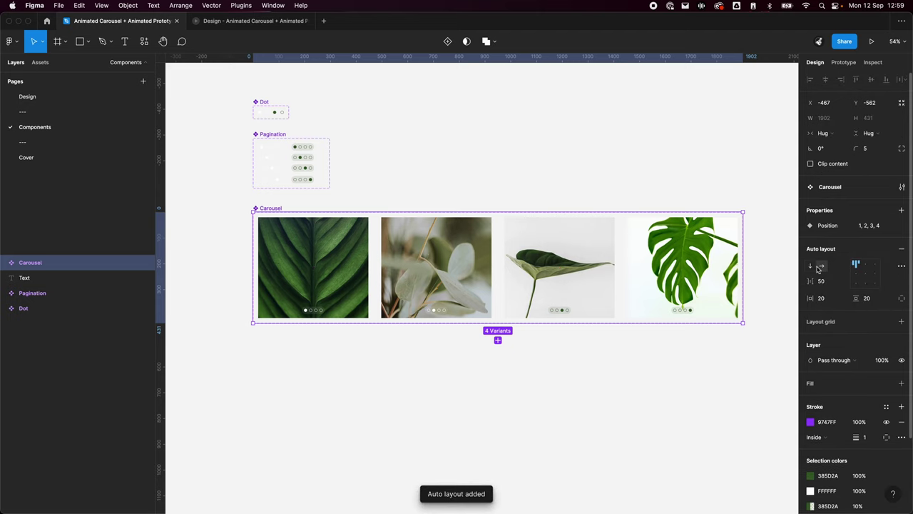
click(814, 267)
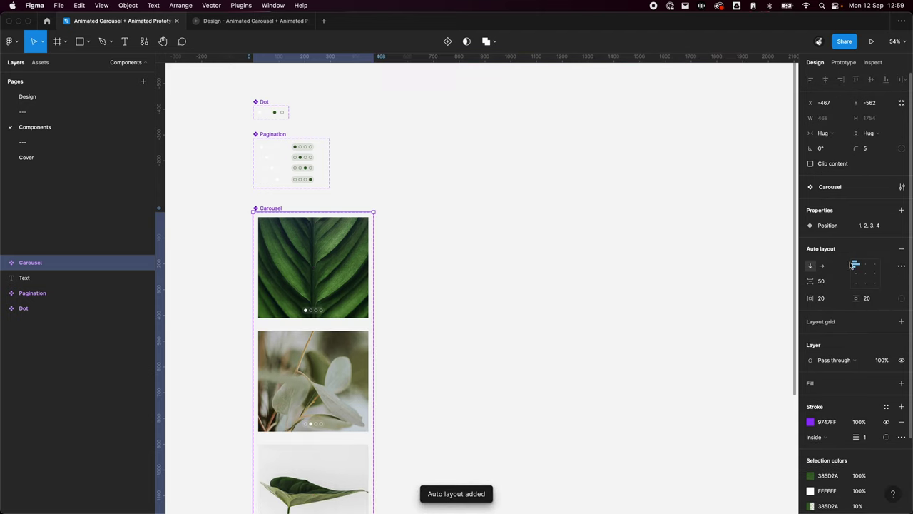
- Select the first Carousel variant to check the vertical stack
click(549, 203)
scroll(540, 210, down, 4)
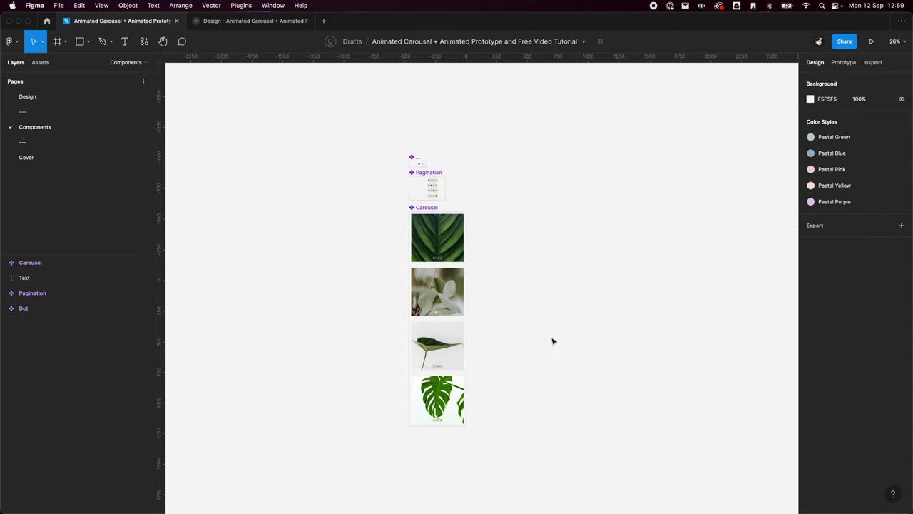
scroll(544, 292, down, 1)
scroll(544, 292, right, 1)
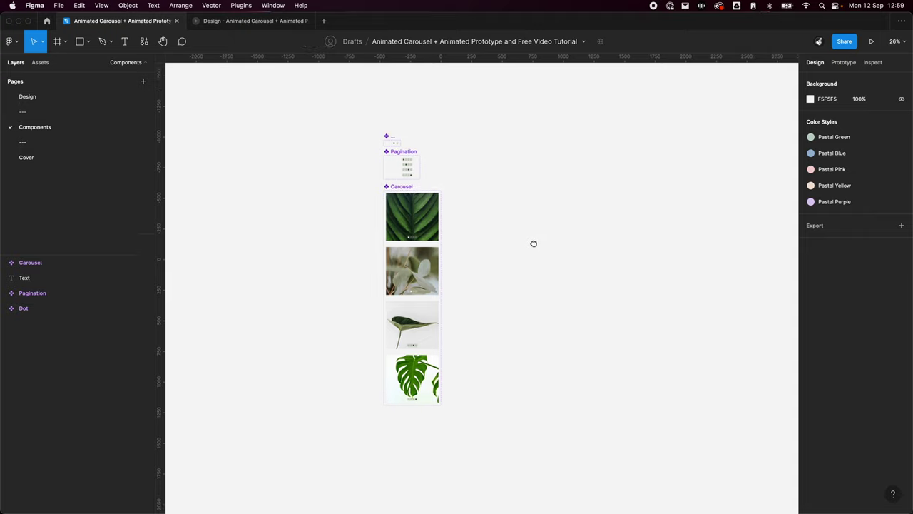
click(411, 203)
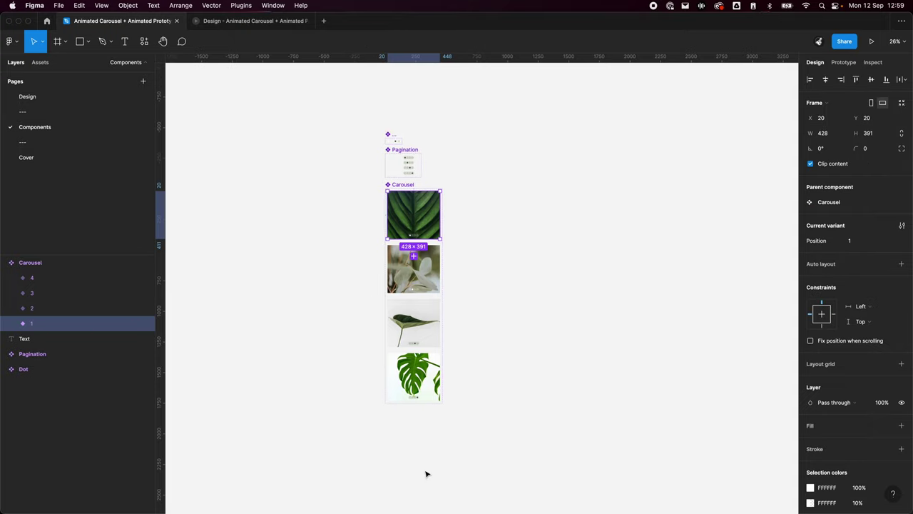
scroll(398, 135, up, 5)
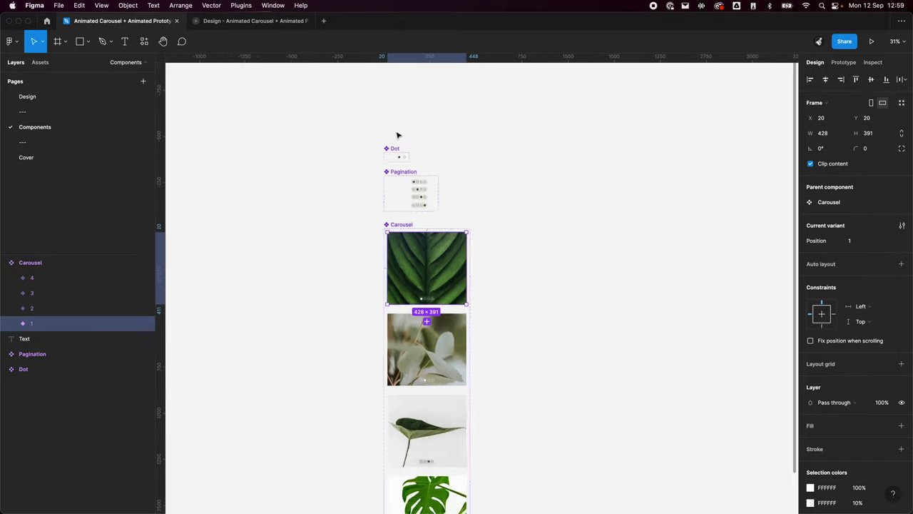
scroll(401, 149, up, 5)
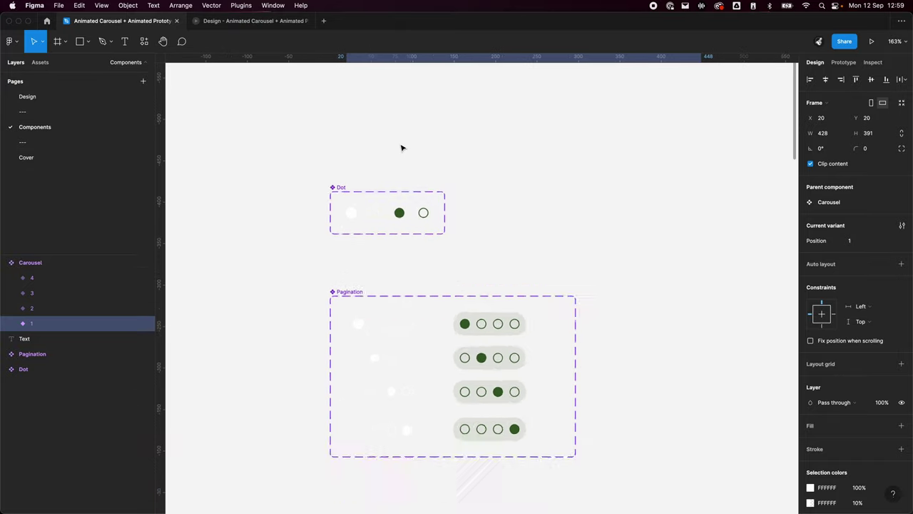
click(336, 190)
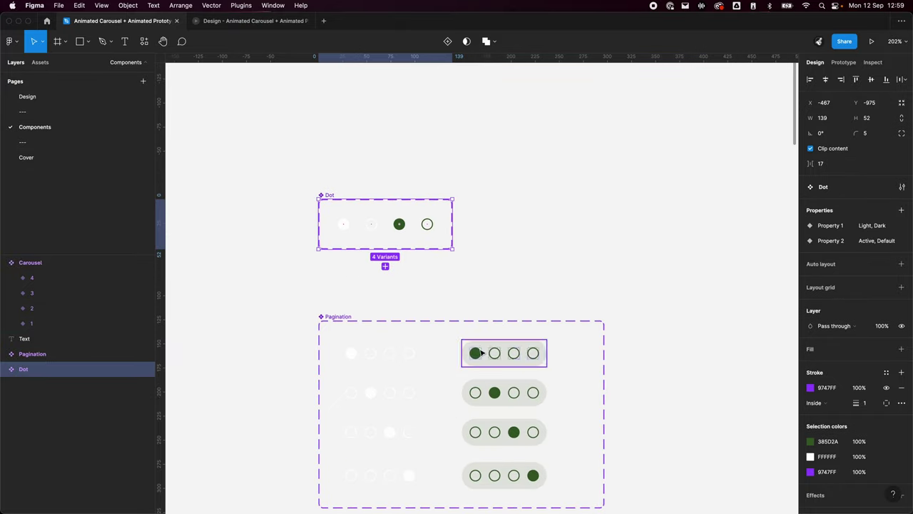
scroll(478, 247, left, 2)
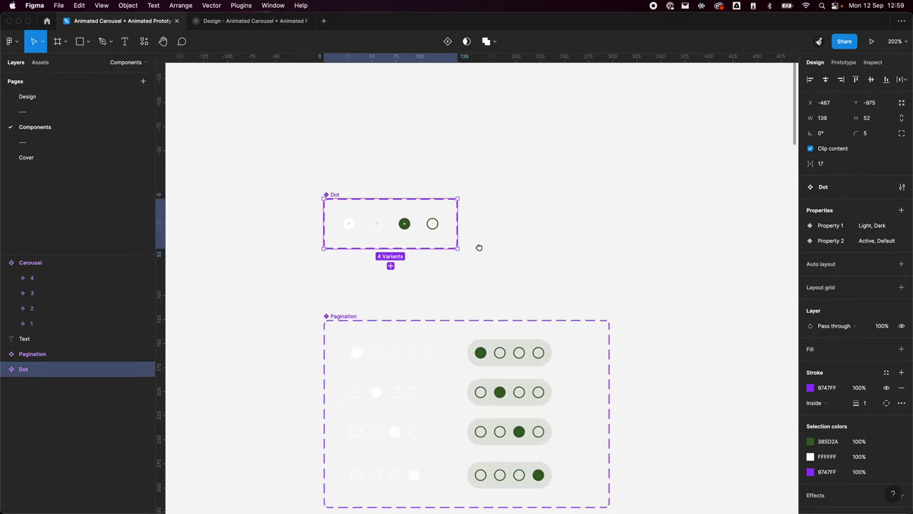
click(4, 369)
click(361, 225)
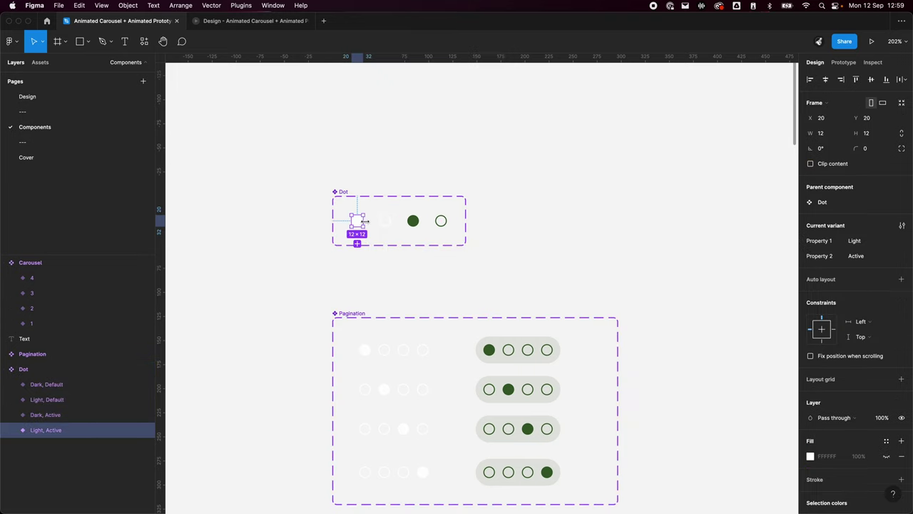
super+click(80, 404)
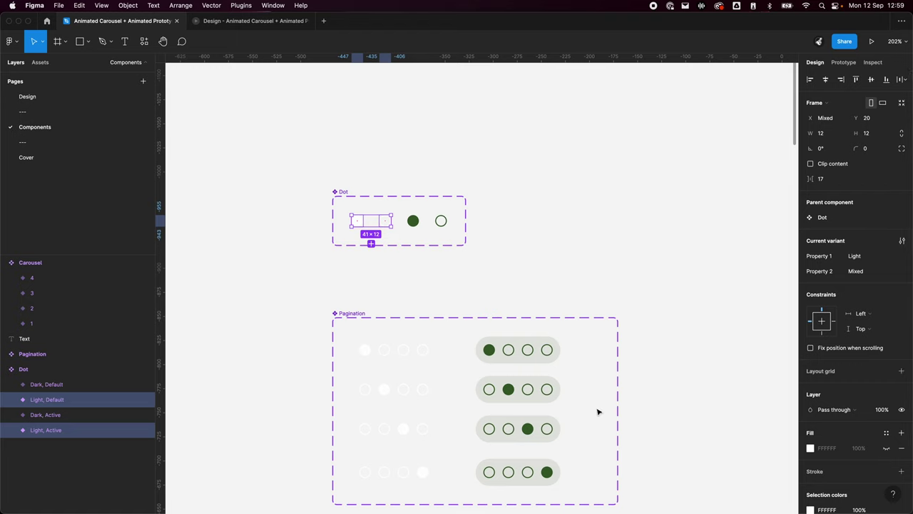
click(348, 258)
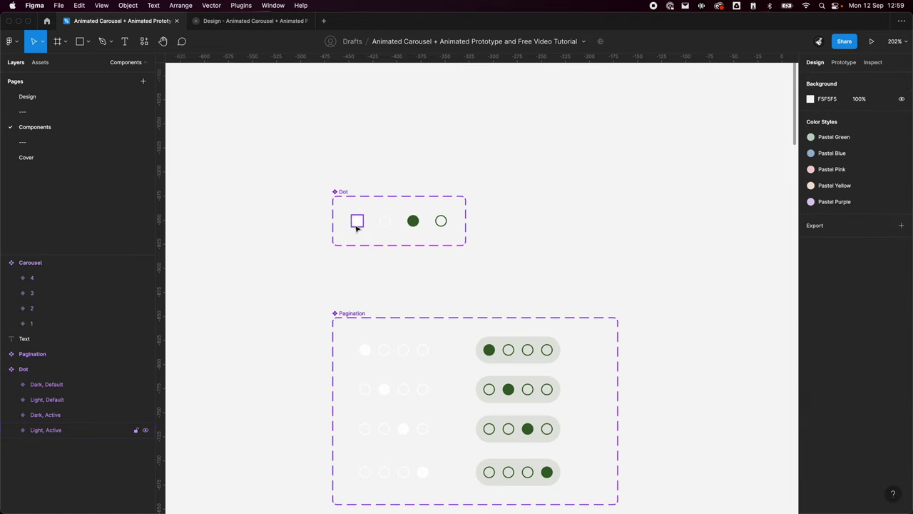
click(357, 224)
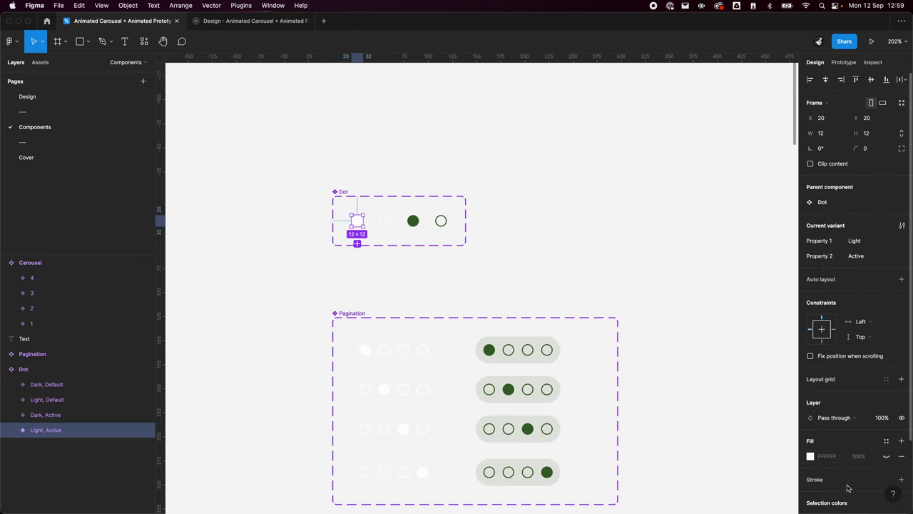
click(384, 221)
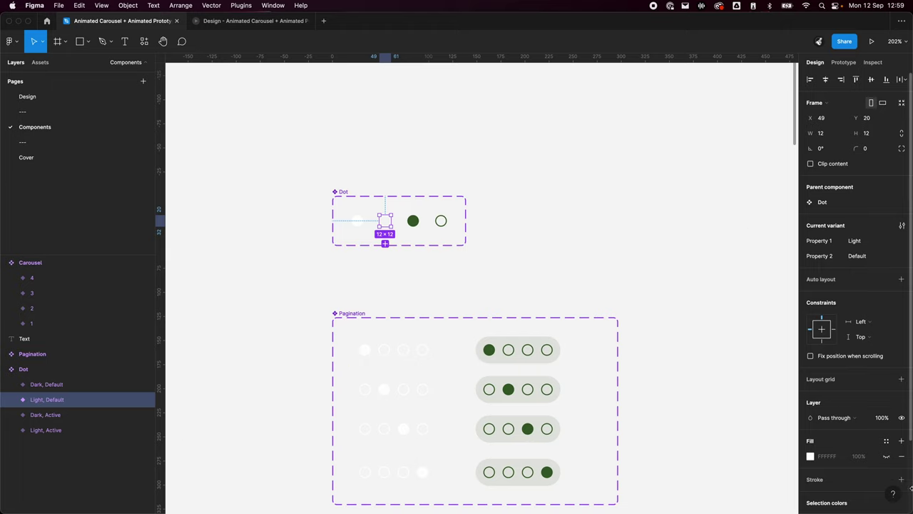
scroll(860, 409, down, 2)
scroll(860, 410, down, 2)
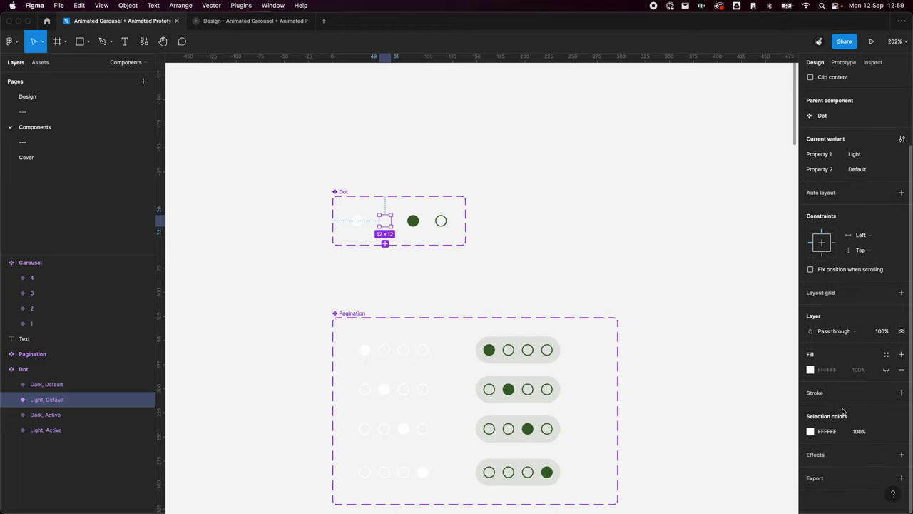
click(10, 399)
click(50, 415)
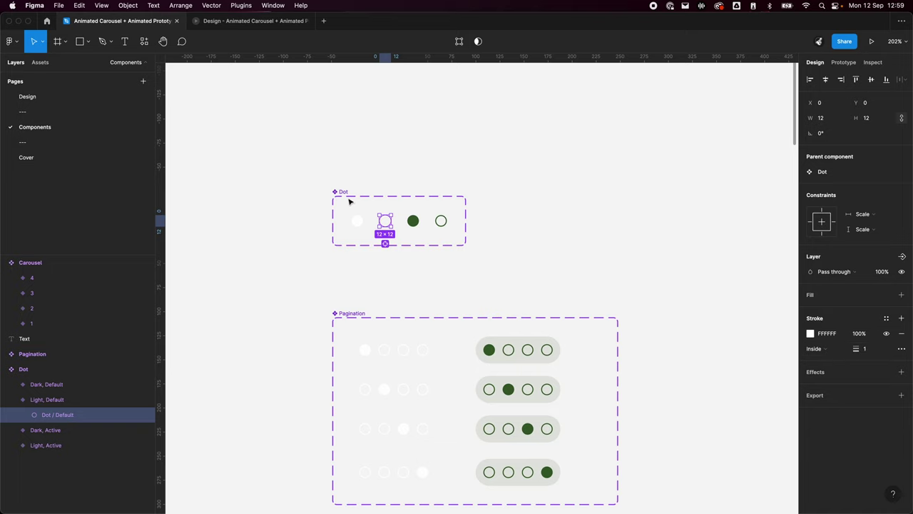
drag(349, 202, 324, 152)
key(super+z)
click(692, 308)
scroll(384, 186, up, 3)
click(421, 230)
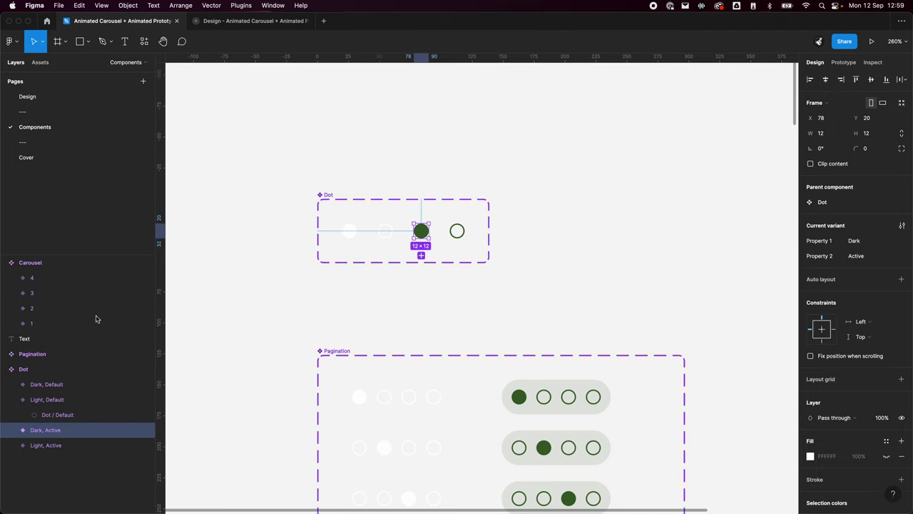
click(11, 430)
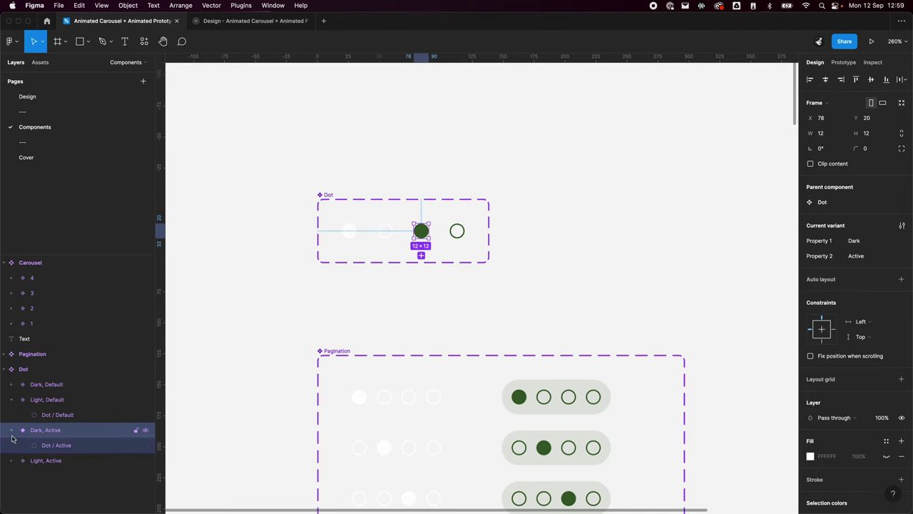
click(11, 460)
click(45, 460)
click(55, 445)
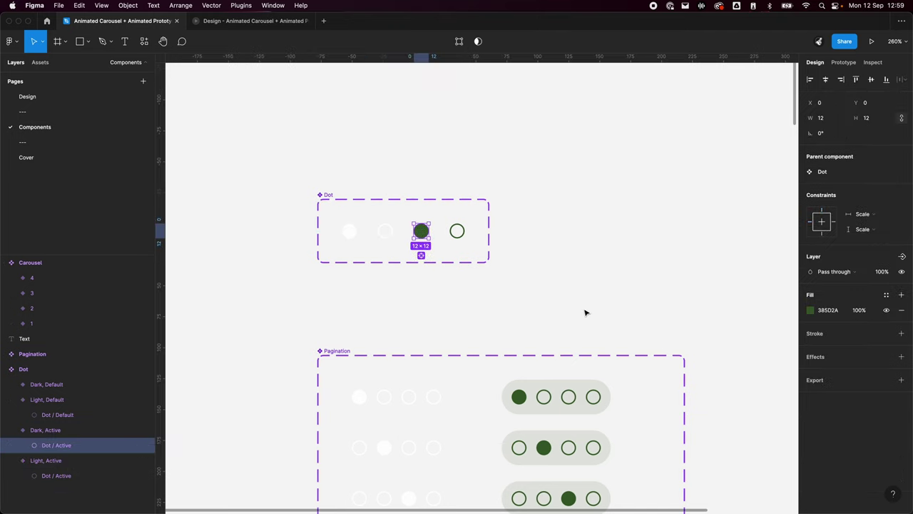
click(55, 475)
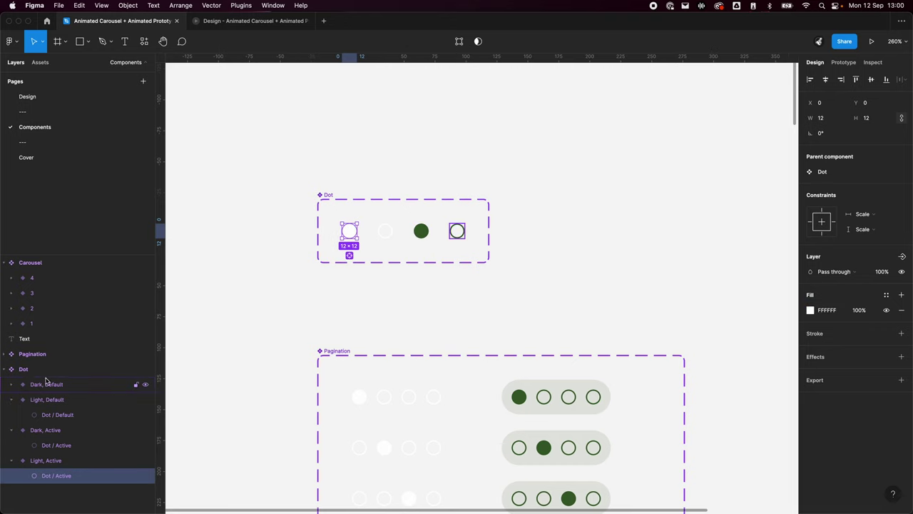
click(11, 386)
click(64, 399)
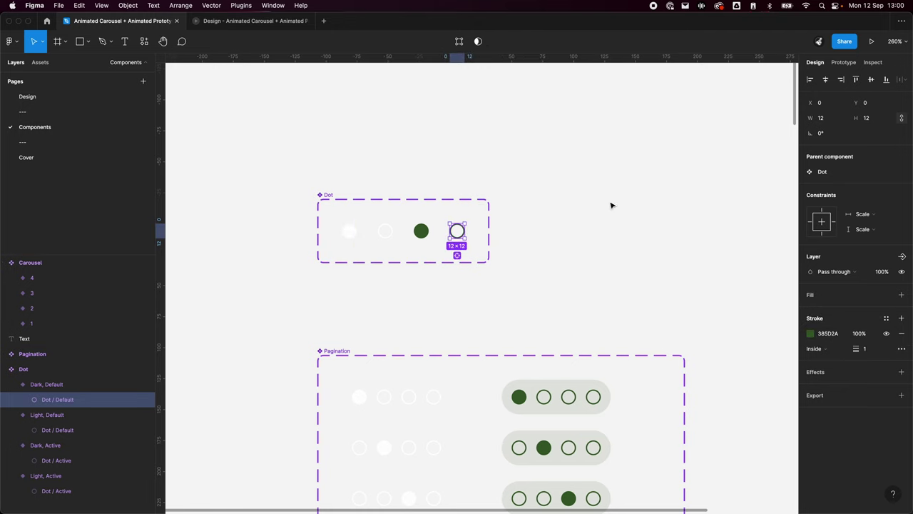
scroll(601, 298, down, 6)
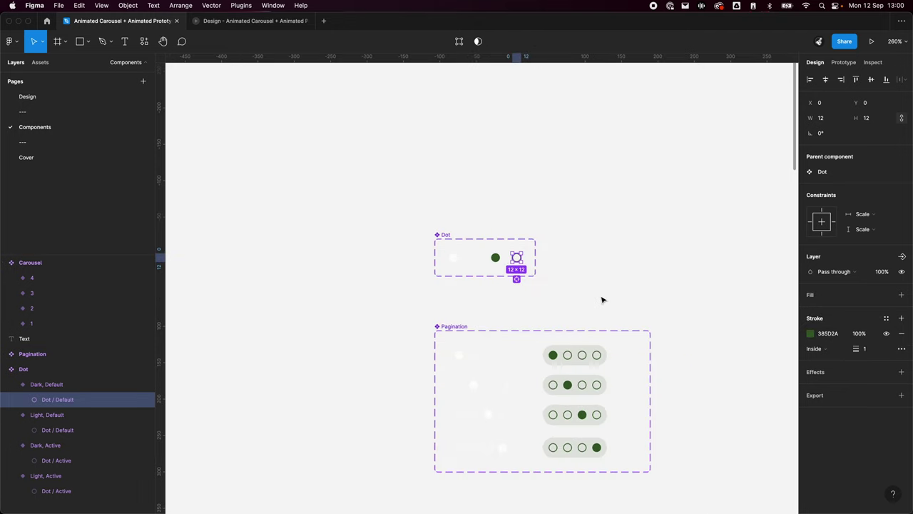
scroll(662, 240, down, 3)
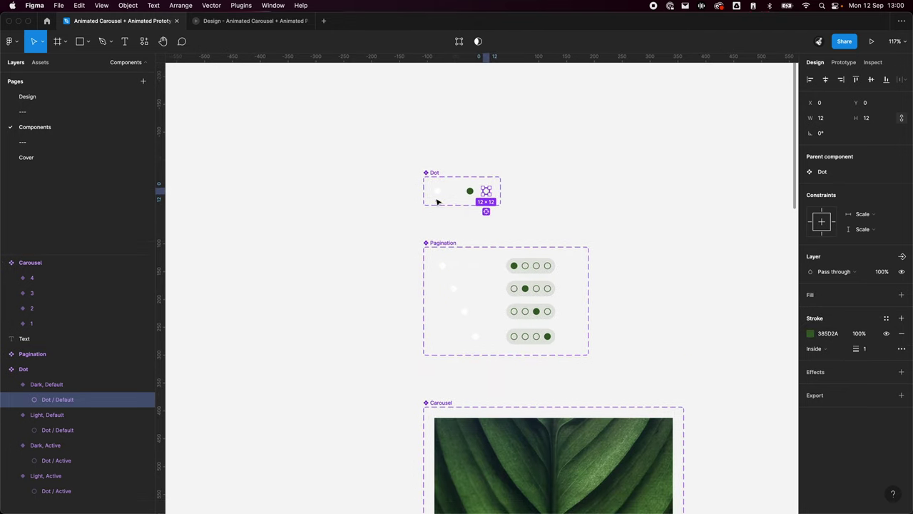
scroll(536, 330, up, 5)
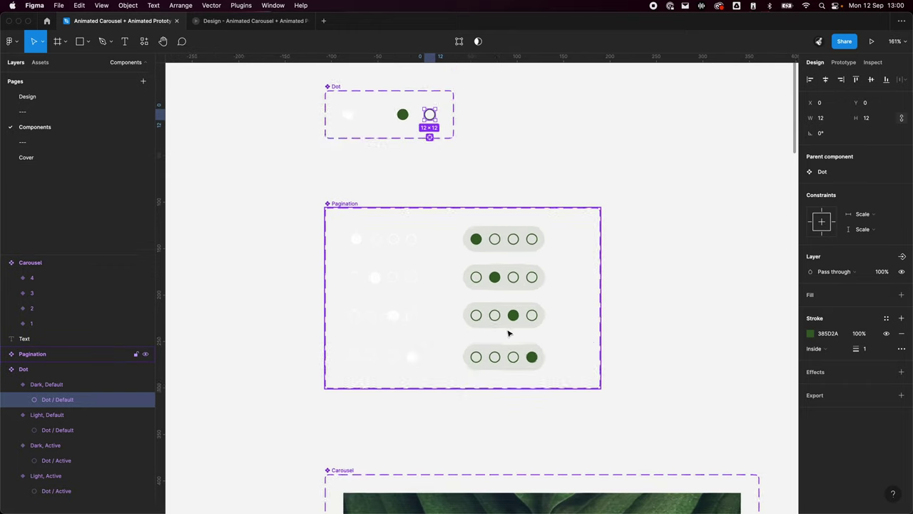
click(360, 230)
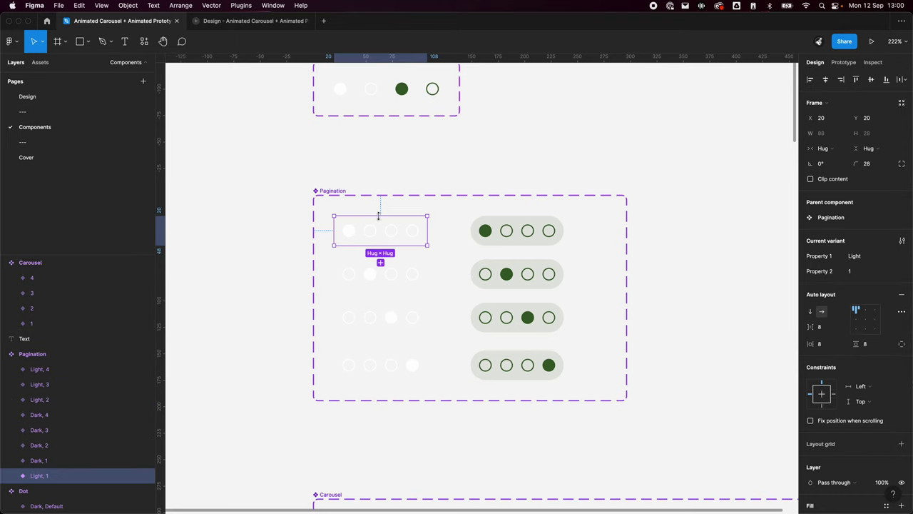
scroll(71, 399, down, 3)
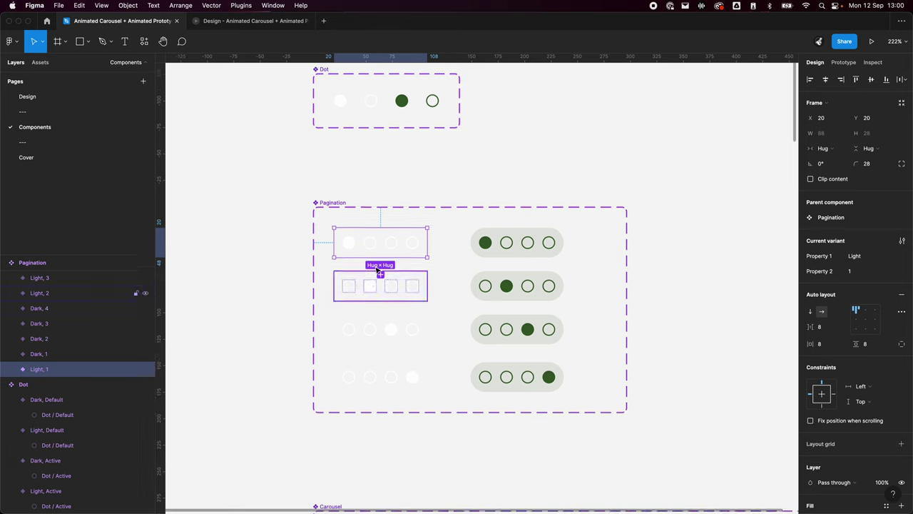
scroll(27, 329, up, 1)
click(27, 287)
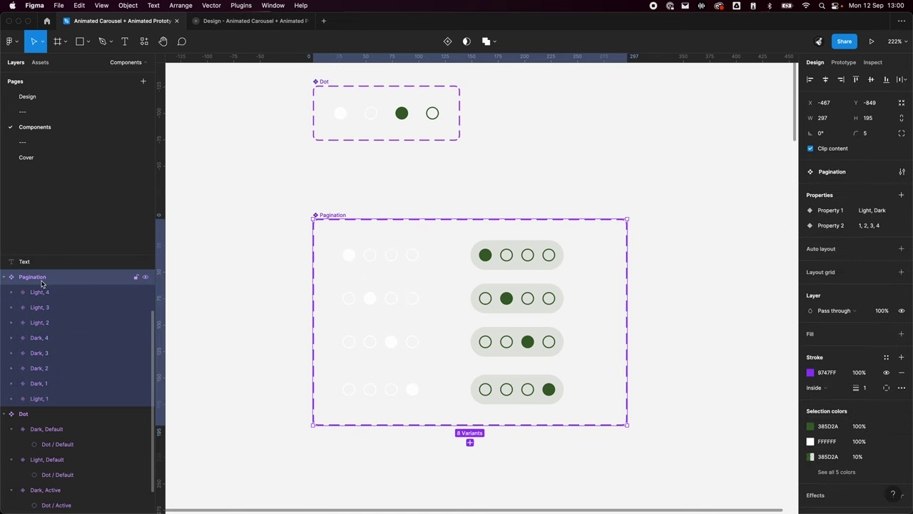
click(38, 398)
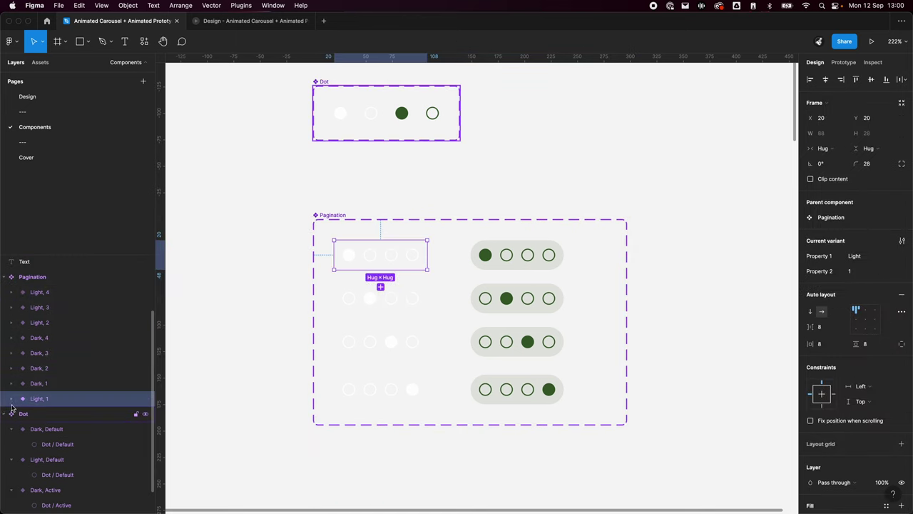
click(11, 398)
scroll(47, 399, down, 1)
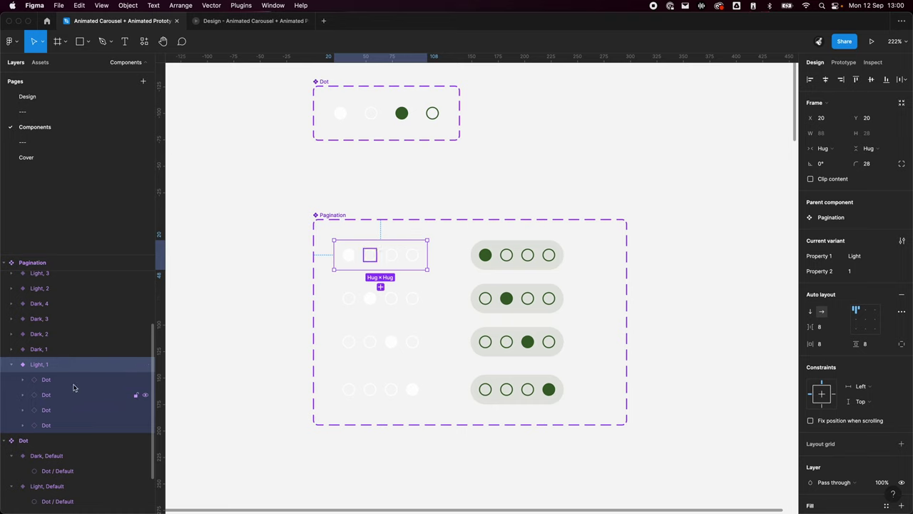
scroll(364, 119, up, 1)
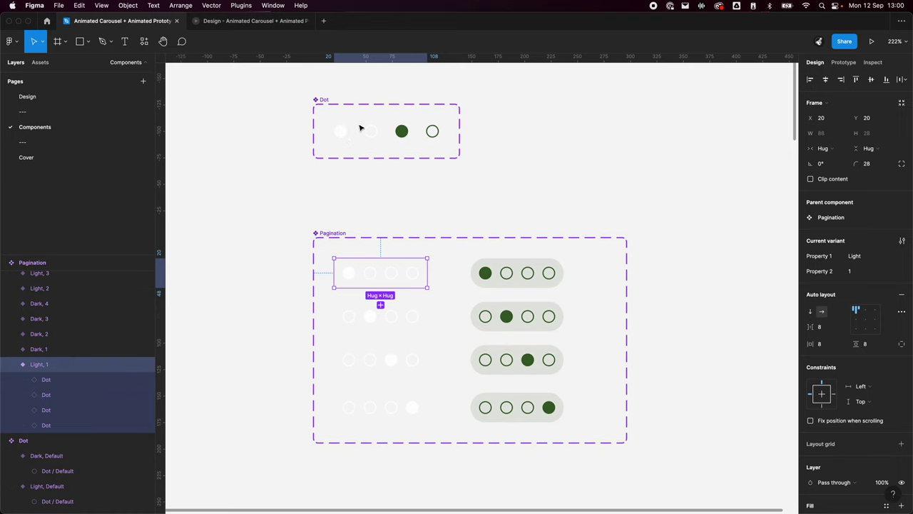
click(602, 171)
scroll(520, 134, up, 1)
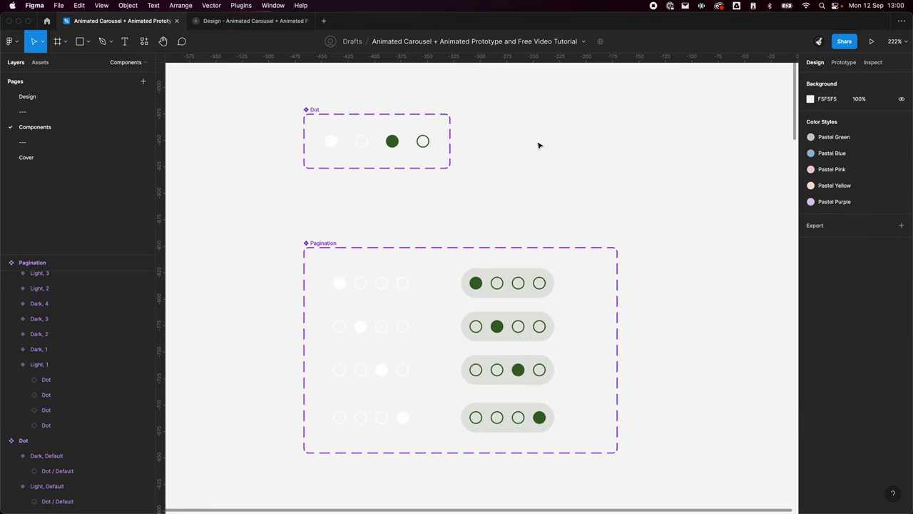
- Draw a 12×12 circle beside the Dot set and name it Dot / Active
key(o)
drag(505, 130, 520, 146)
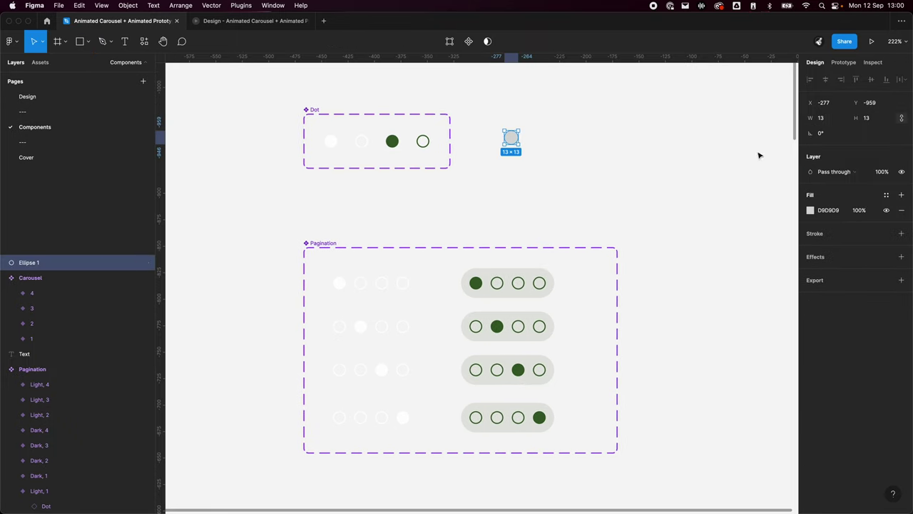
click(820, 118)
text(12)
key(Tab)
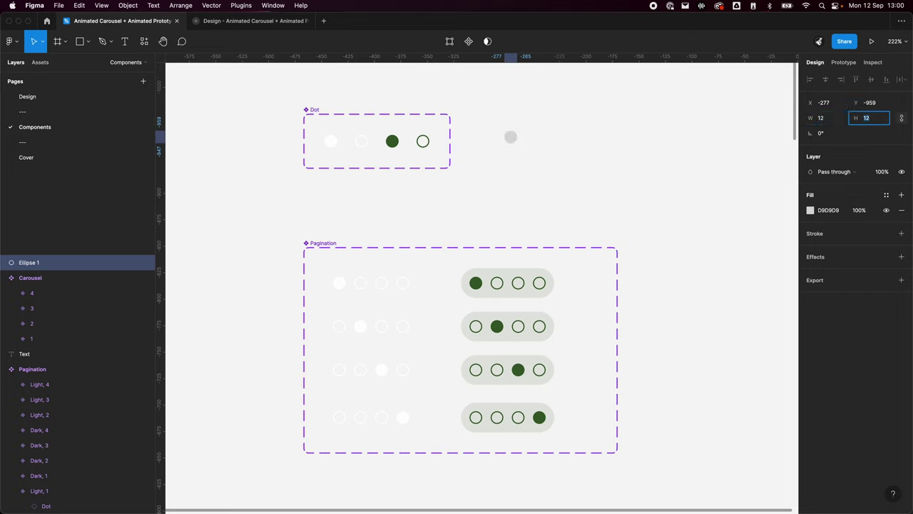
text(12)
key(Return)
click(515, 196)
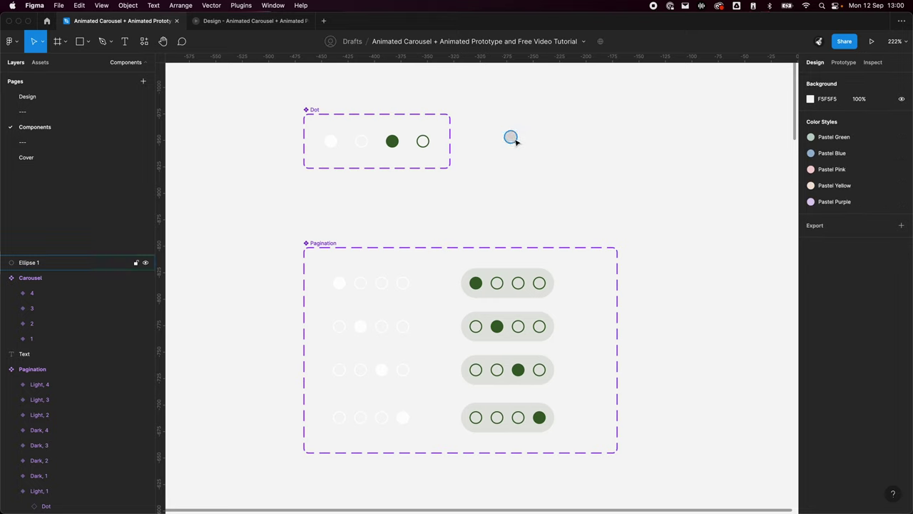
drag(510, 137, 510, 144)
double_click(28, 262)
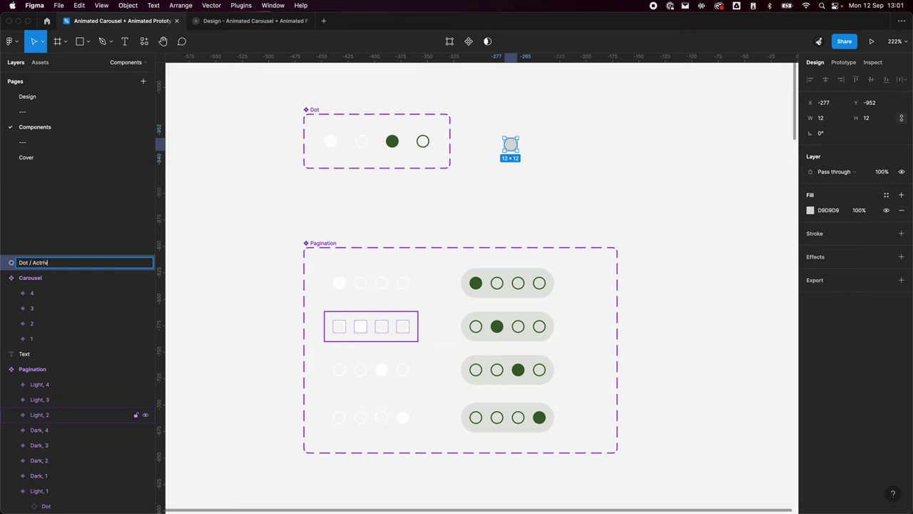
key(Return)
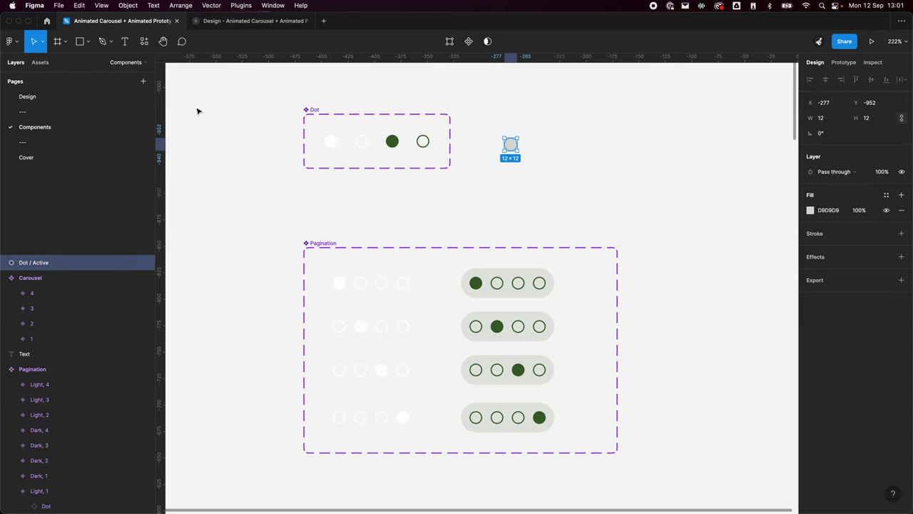
- Duplicate the dot to its right and make the copy hollow with a black stroke and no fill
drag(507, 146, 529, 147)
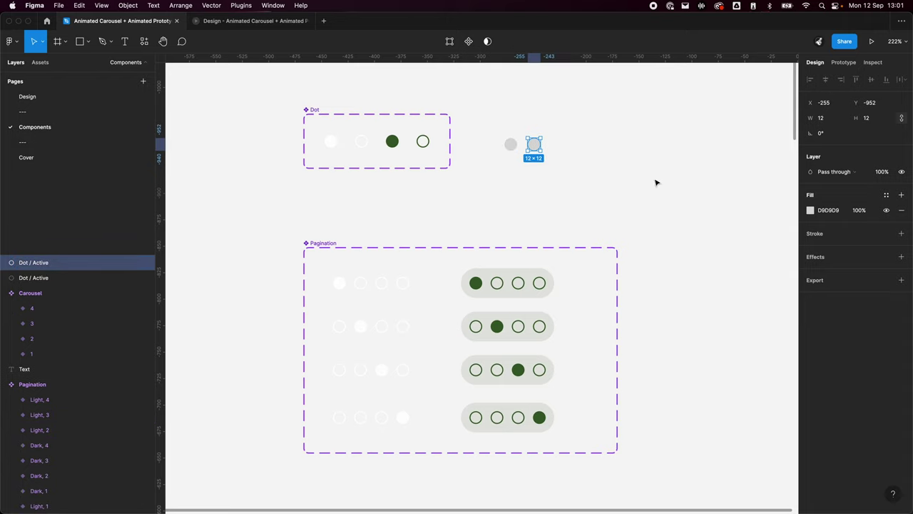
click(901, 233)
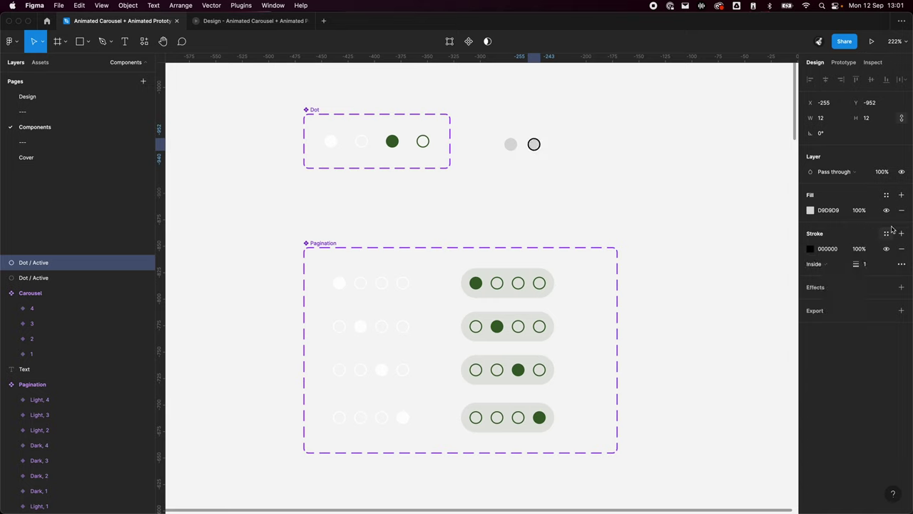
click(901, 210)
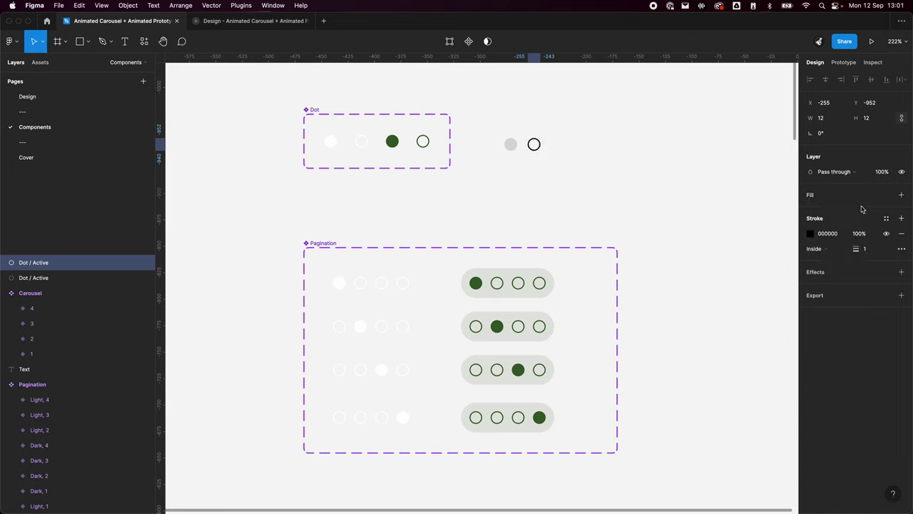
click(583, 191)
- Combine both dots into a new component set
drag(543, 156, 505, 140)
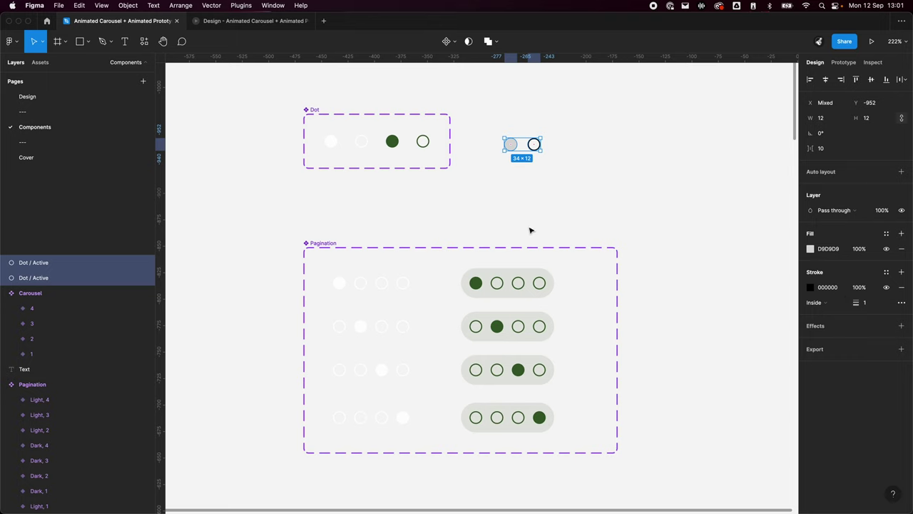
click(456, 44)
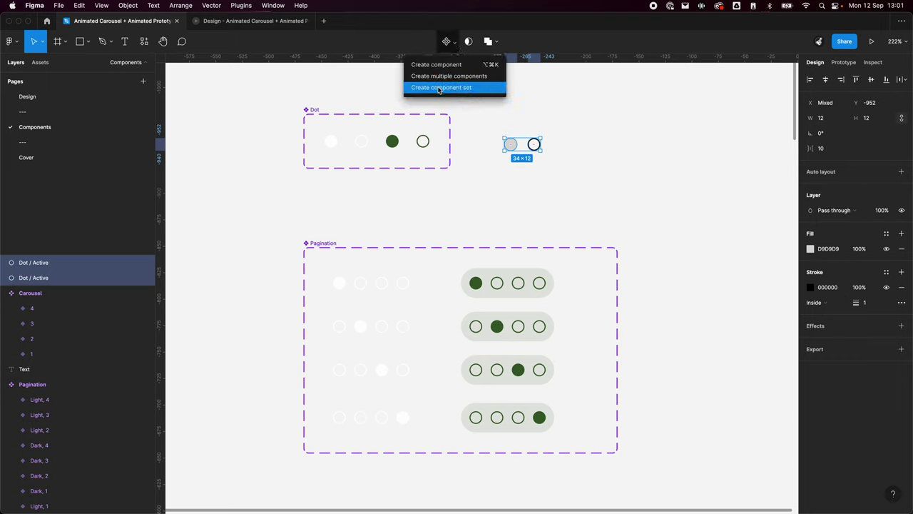
click(442, 88)
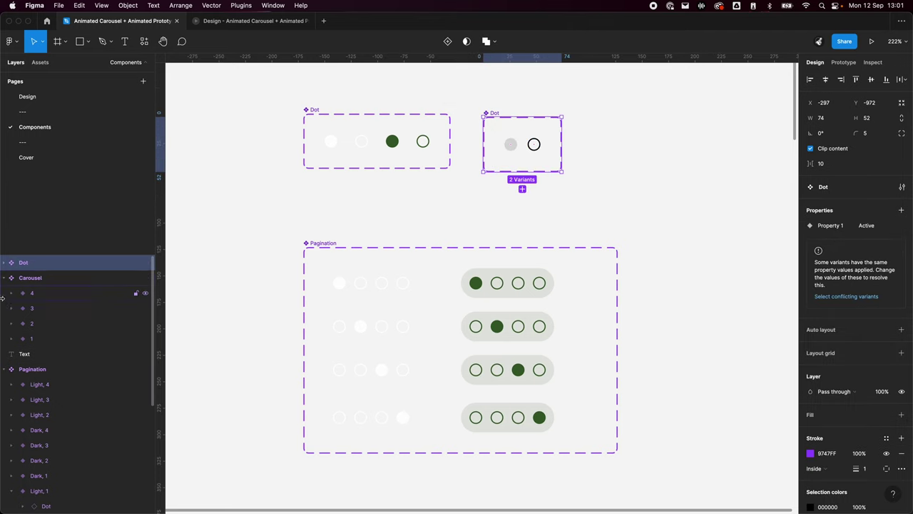
- Rename the first Active variant in the new Dot set to Default
click(5, 262)
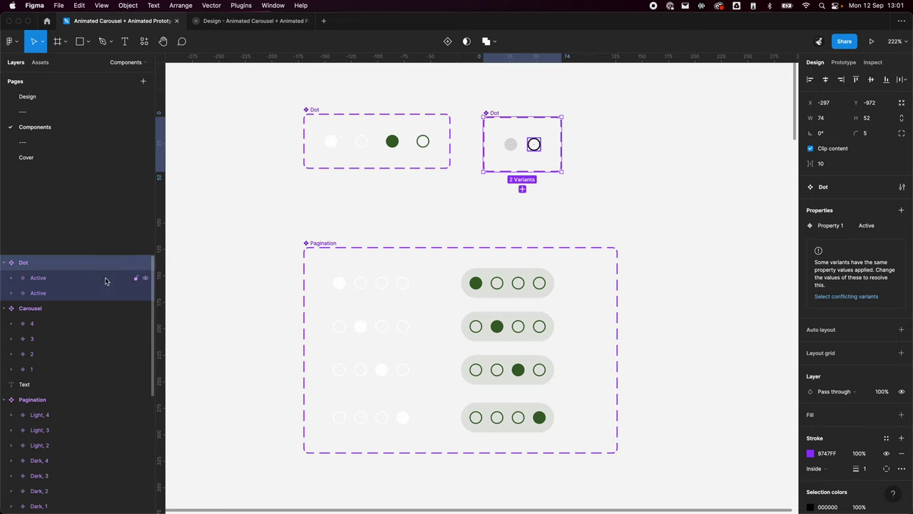
double_click(46, 277)
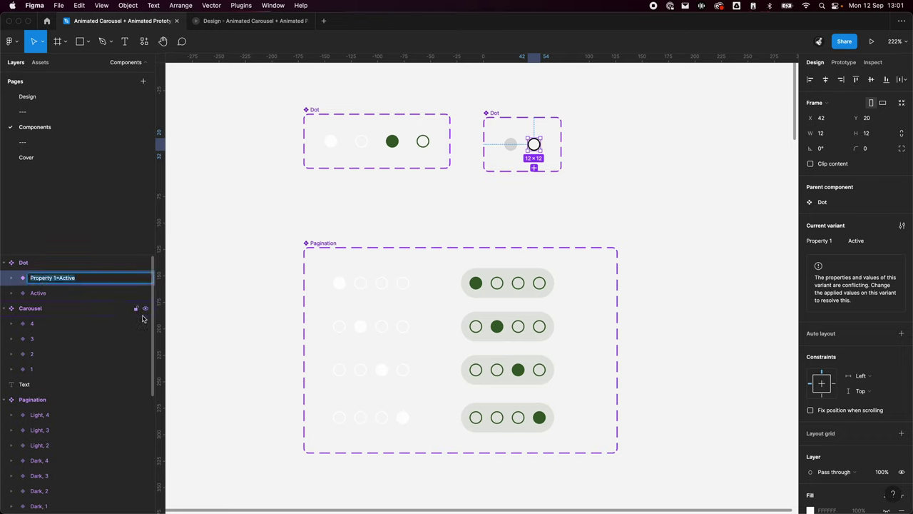
key(Right)
text(Default)
key(Return)
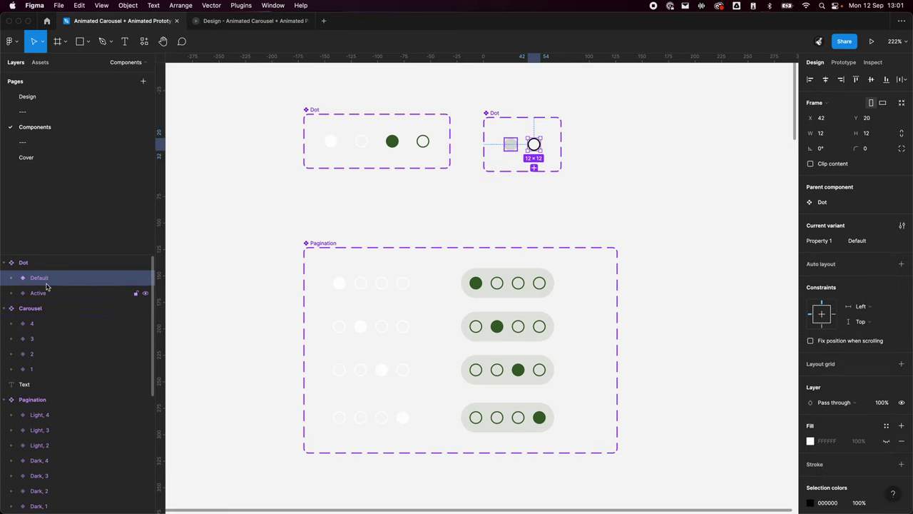
- Place a test instance of the Active dot variant on the canvas
click(554, 165)
click(599, 198)
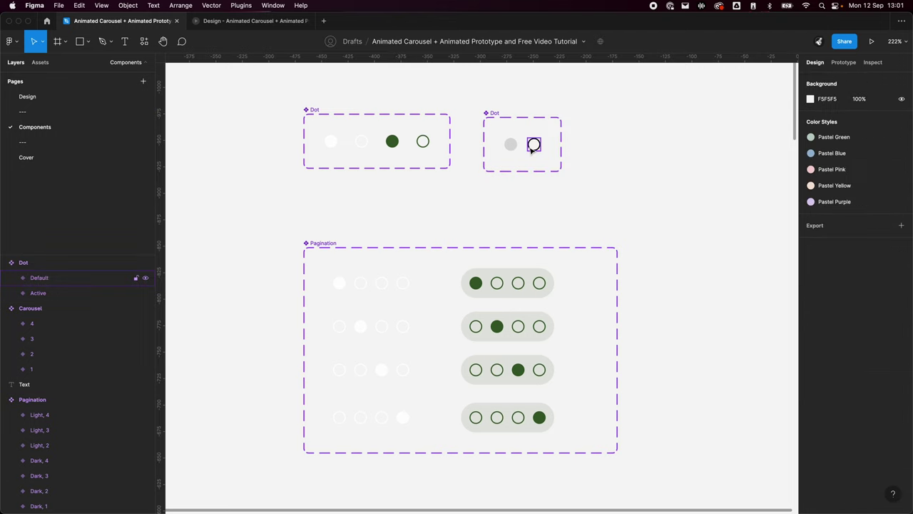
click(511, 145)
drag(515, 148, 672, 154)
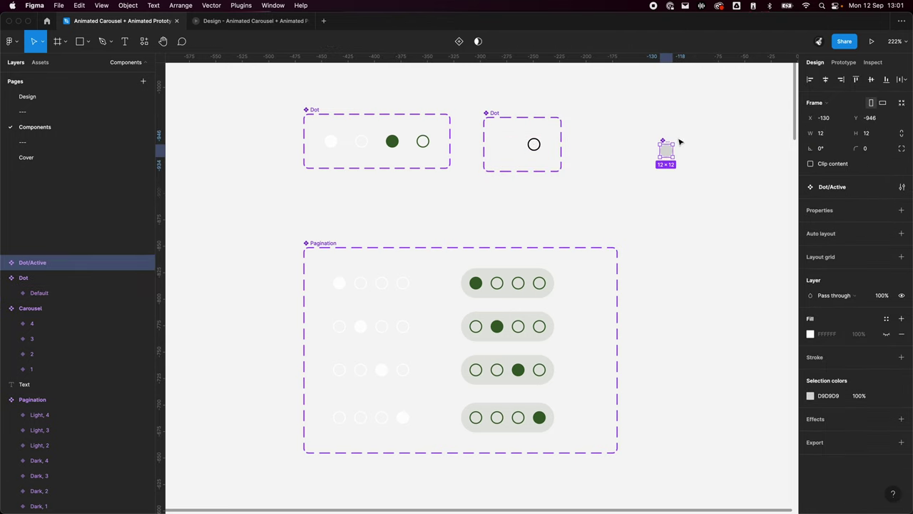
key(super+z)
click(510, 145)
drag(511, 145, 648, 173)
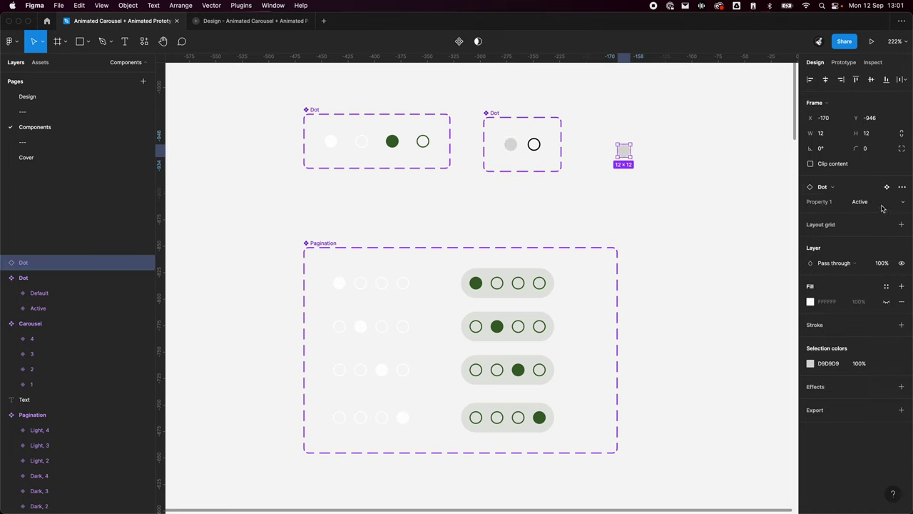
- Toggle the instance between Default and Active, then delete the extra Dot set and instance
click(859, 202)
click(876, 212)
click(875, 206)
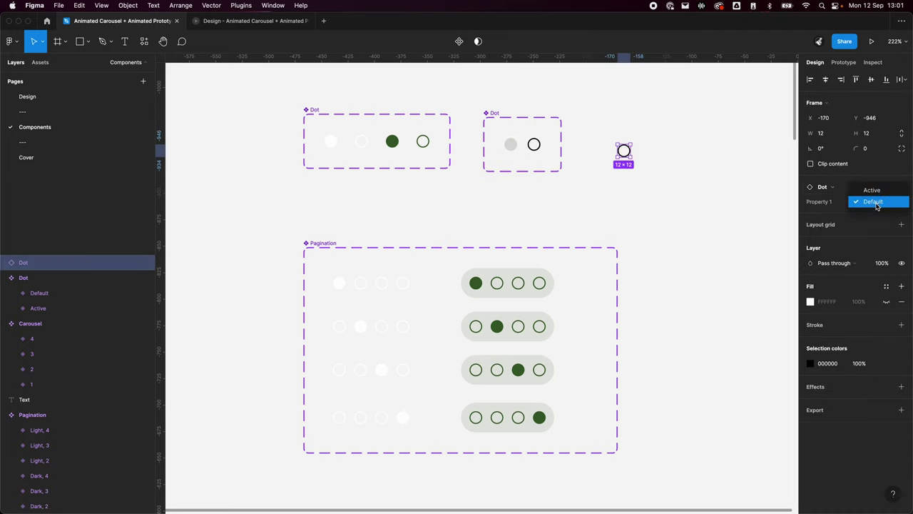
click(872, 191)
drag(468, 87, 641, 207)
key(Delete)
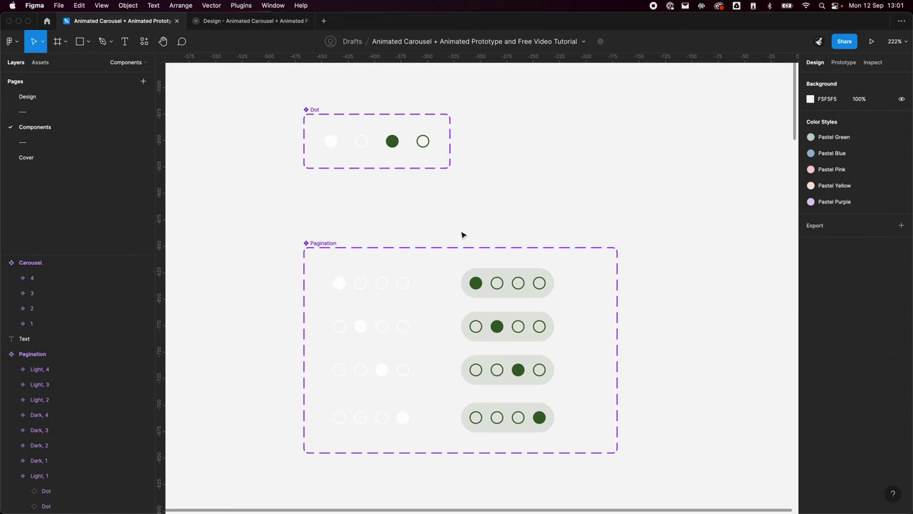
scroll(564, 128, down, 3)
scroll(537, 176, left, 2)
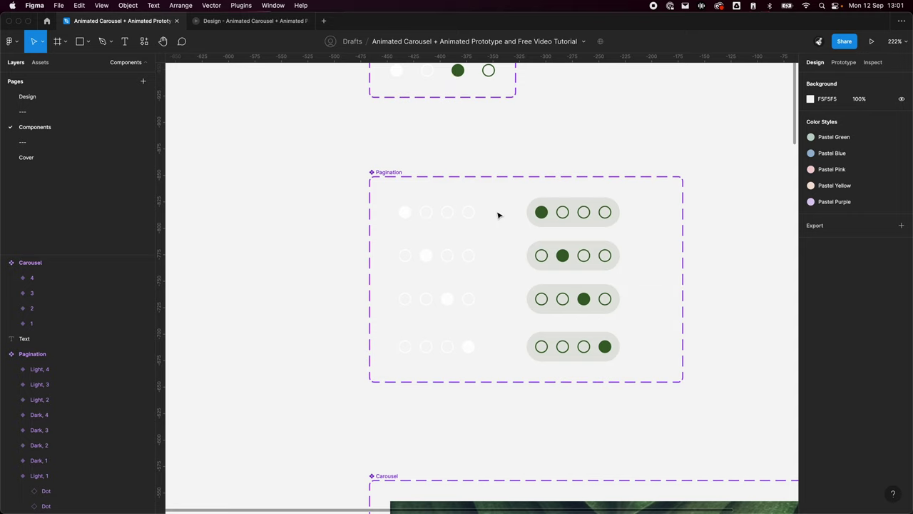
scroll(471, 300, right, 2)
scroll(471, 300, down, 1)
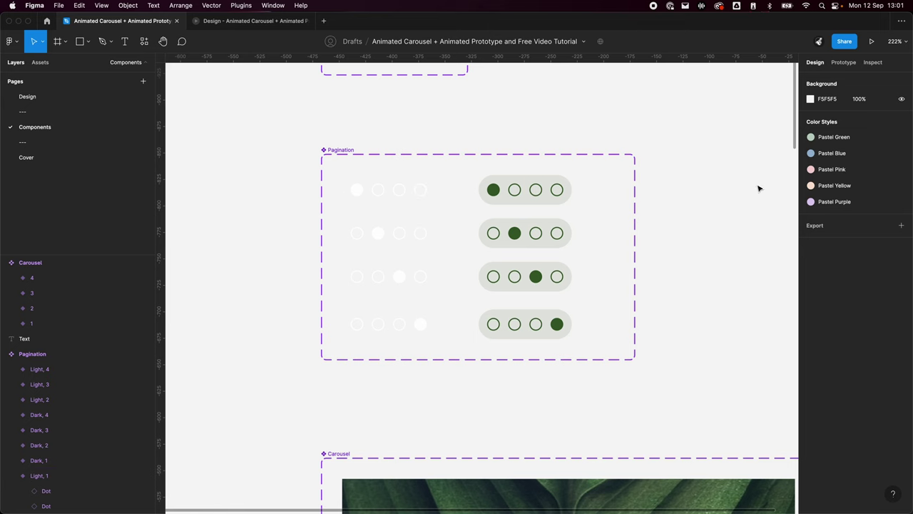
click(567, 191)
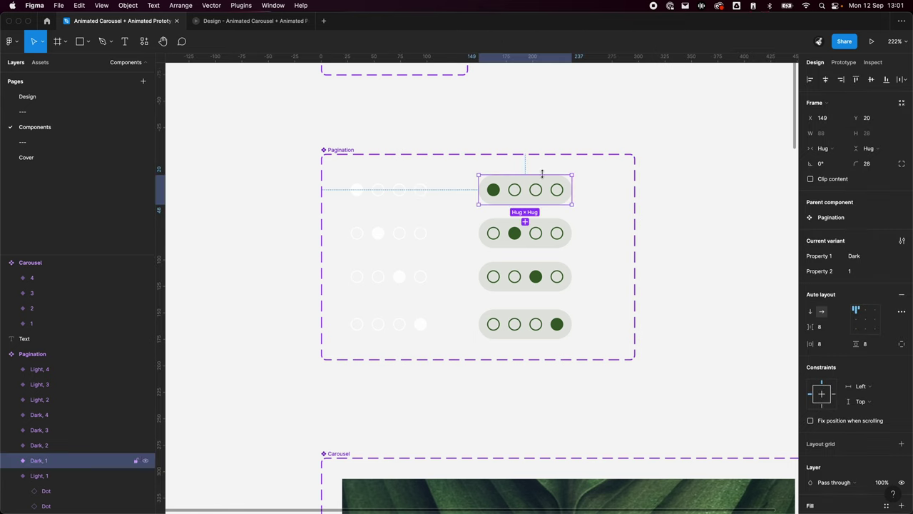
scroll(642, 265, down, 5)
ctrl+scroll(623, 361, down, 5)
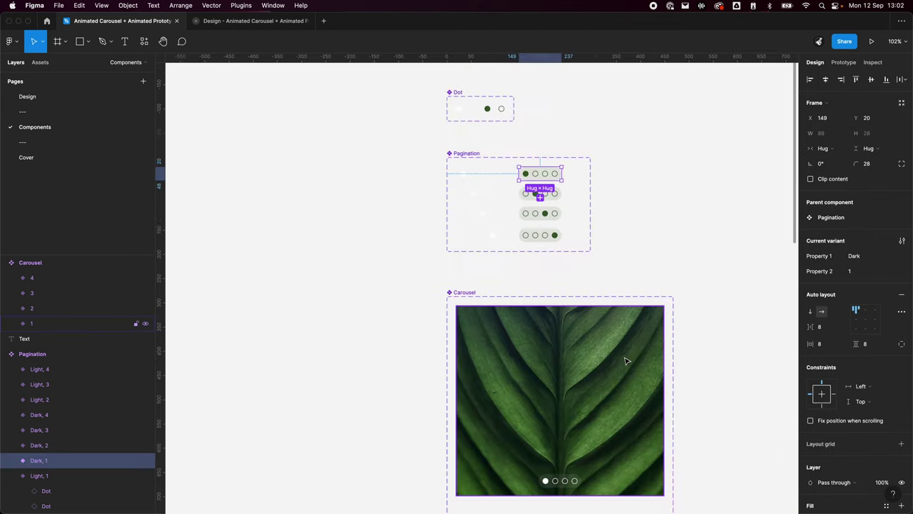
scroll(587, 388, down, 3)
ctrl+scroll(545, 355, up, 3)
ctrl+scroll(545, 356, up, 5)
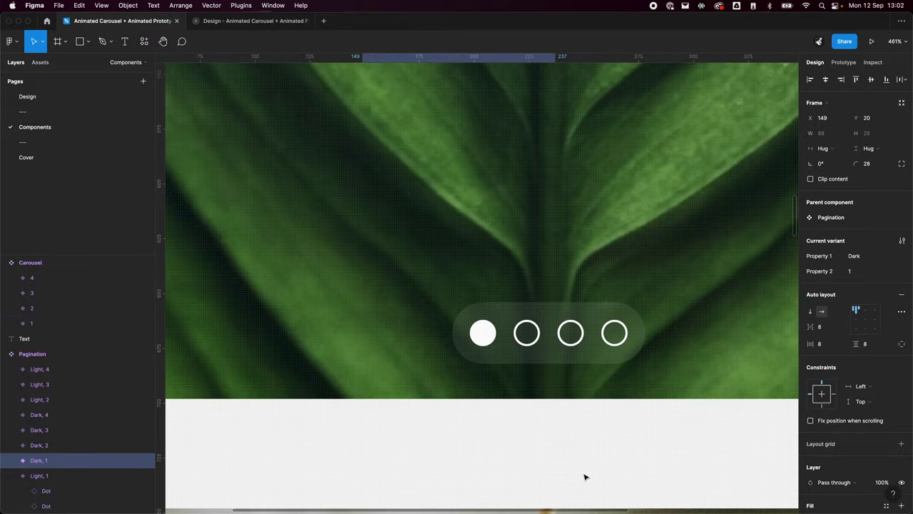
ctrl+scroll(545, 303, down, 4)
scroll(523, 322, up, 10)
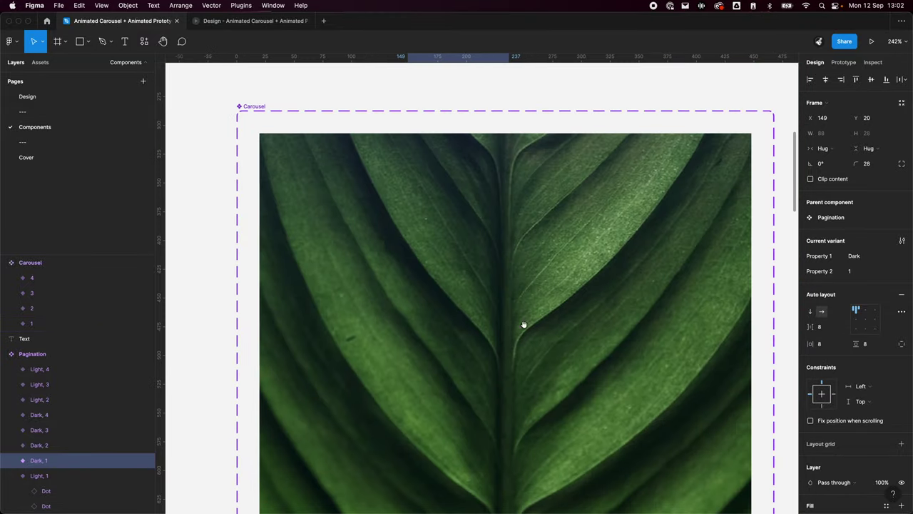
scroll(10, 462, down, 1)
click(10, 464)
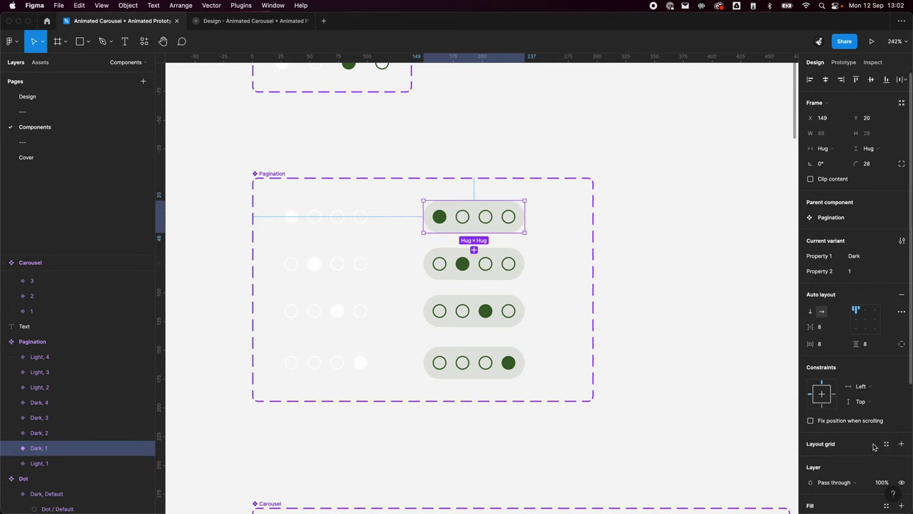
scroll(873, 447, down, 5)
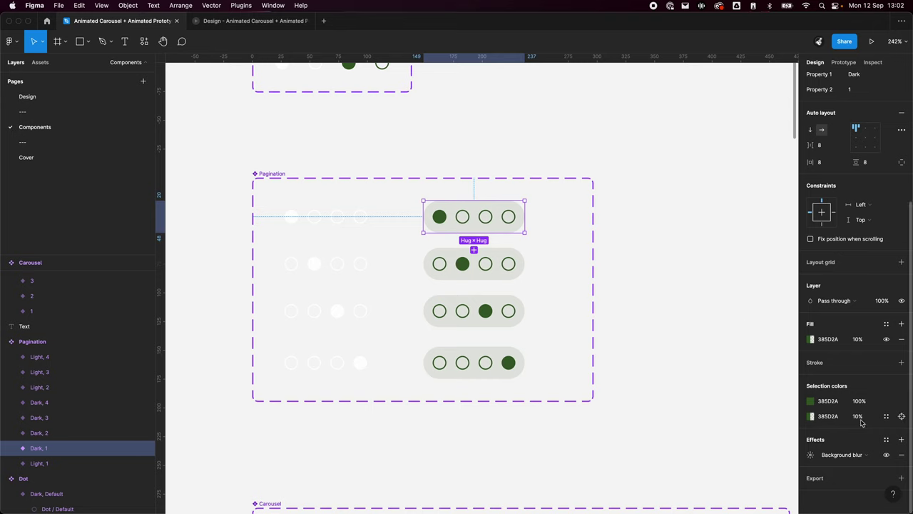
click(813, 456)
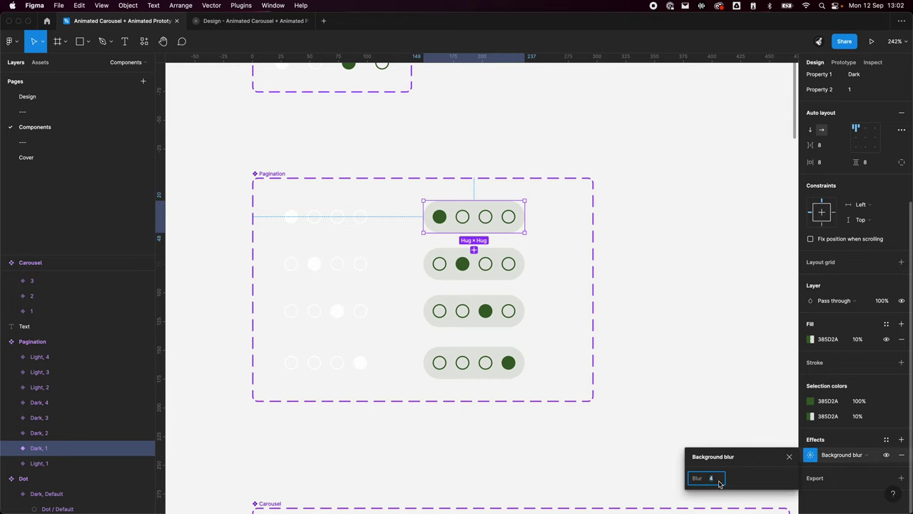
click(616, 342)
scroll(617, 348, down, 5)
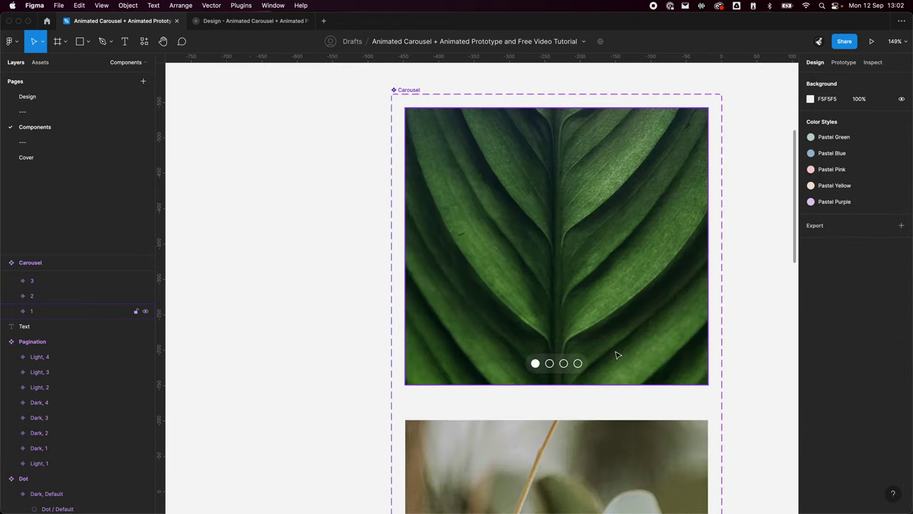
scroll(557, 358, up, 8)
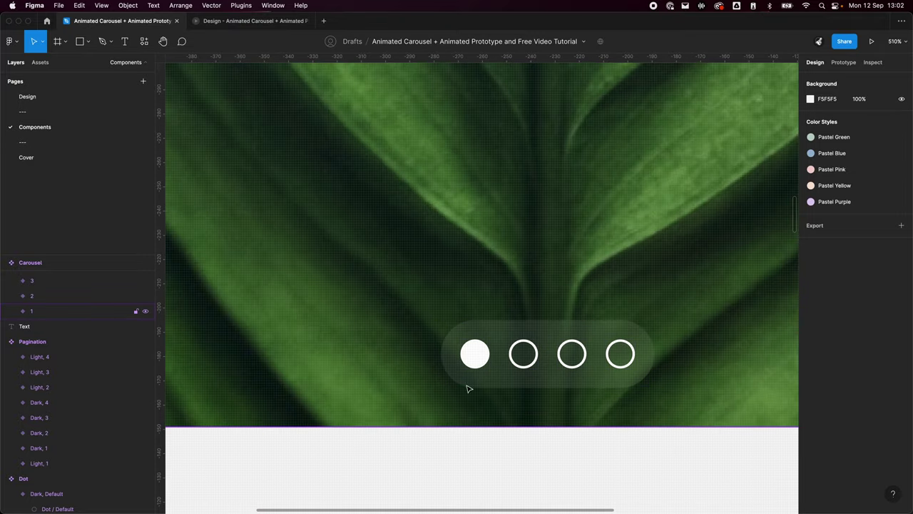
scroll(570, 329, down, 10)
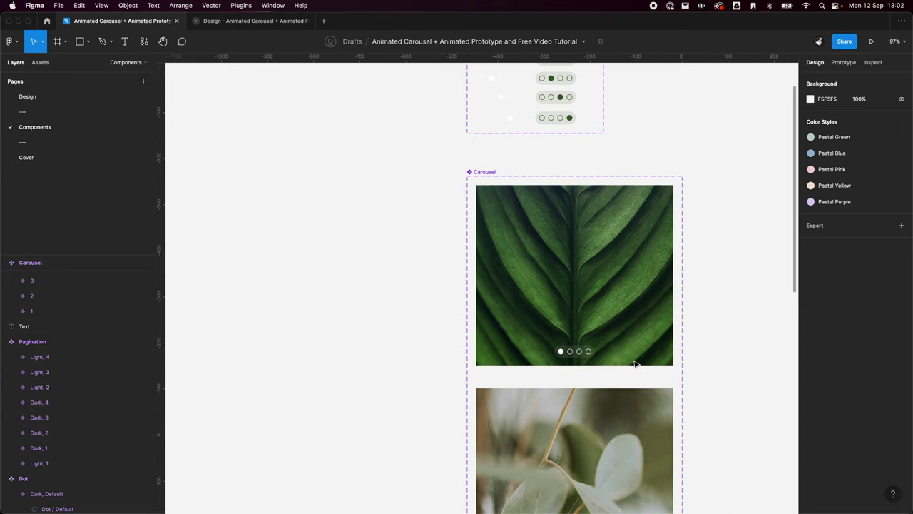
scroll(570, 282, up, 4)
scroll(457, 135, up, 3)
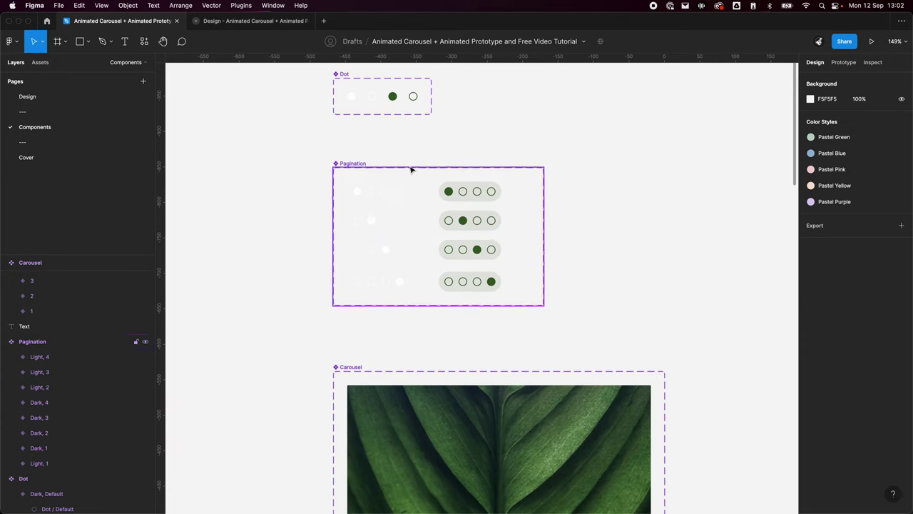
- Inspect the Light, 1 pagination variant and the Pagination component set
click(389, 191)
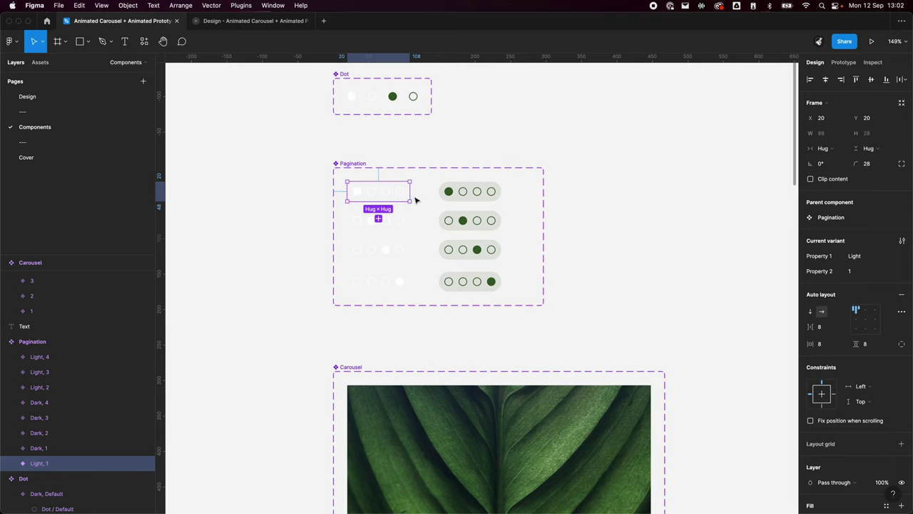
scroll(347, 200, up, 5)
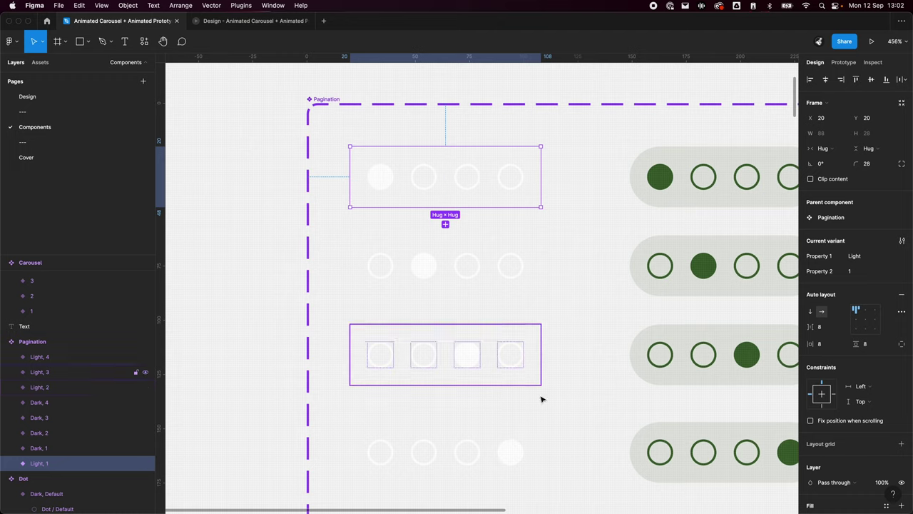
scroll(435, 282, down, 4)
scroll(425, 268, down, 2)
scroll(423, 272, down, 3)
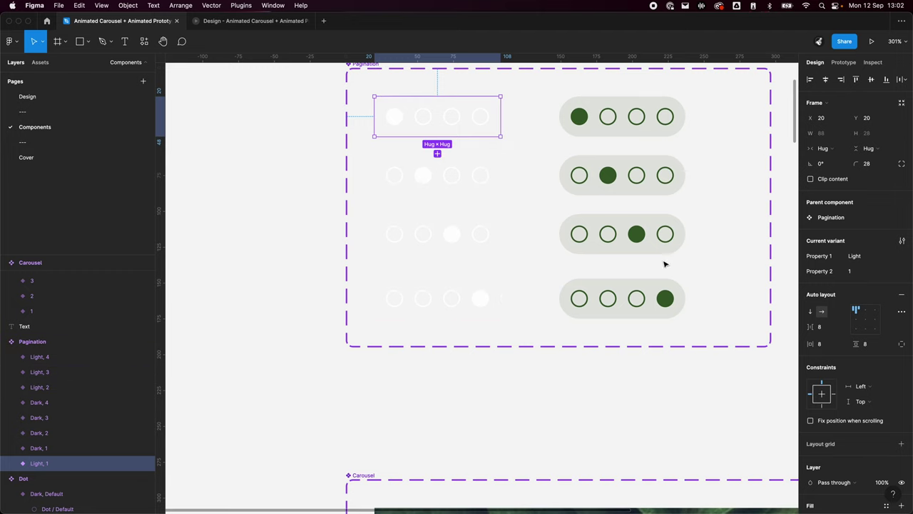
scroll(664, 261, right, 3)
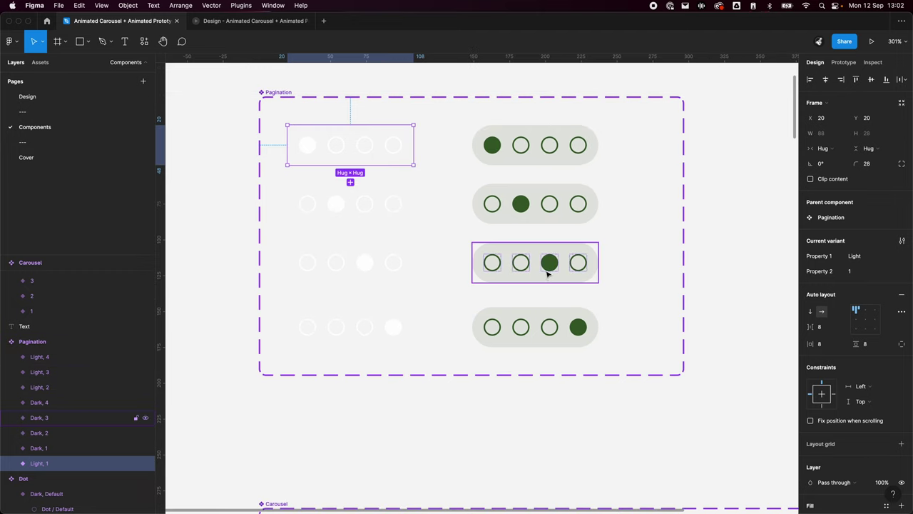
click(50, 342)
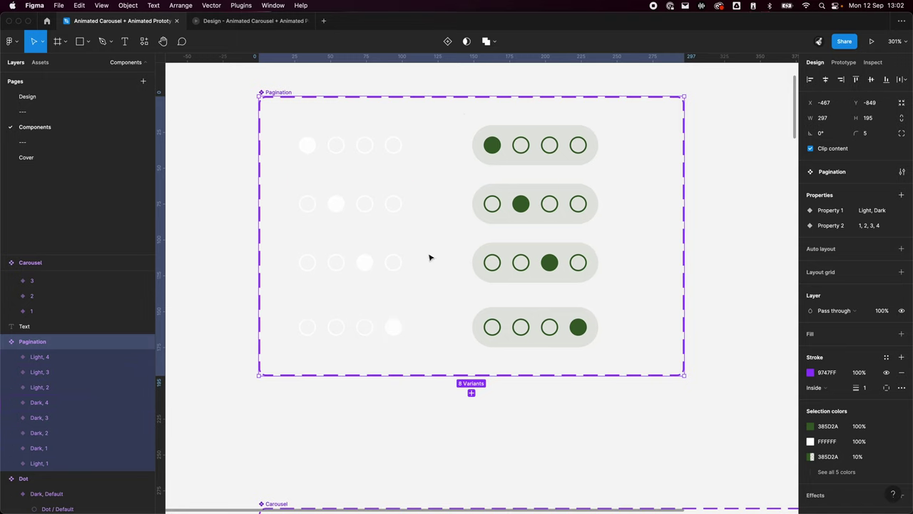
click(572, 423)
- Alt-drag the Light, Active dot variant onto empty canvas as a standalone instance
scroll(572, 422, right, 5)
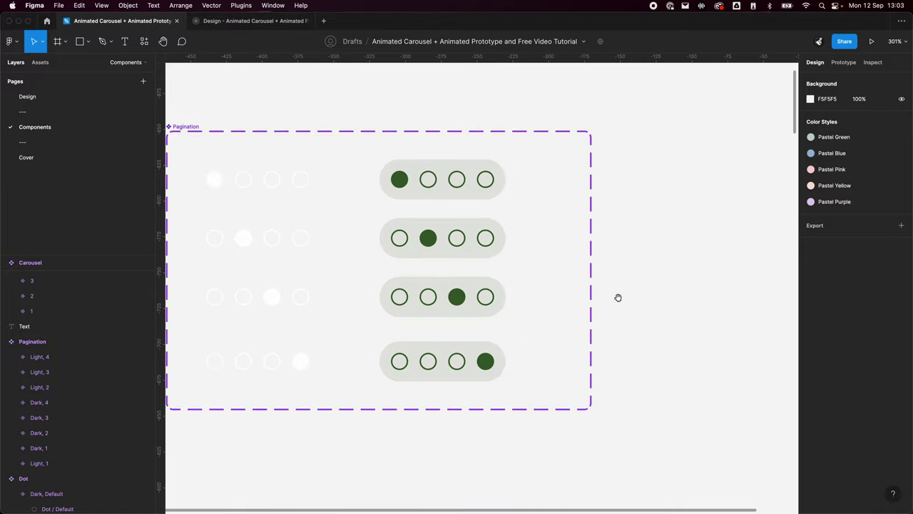
scroll(530, 276, down, 5)
drag(570, 269, 531, 296)
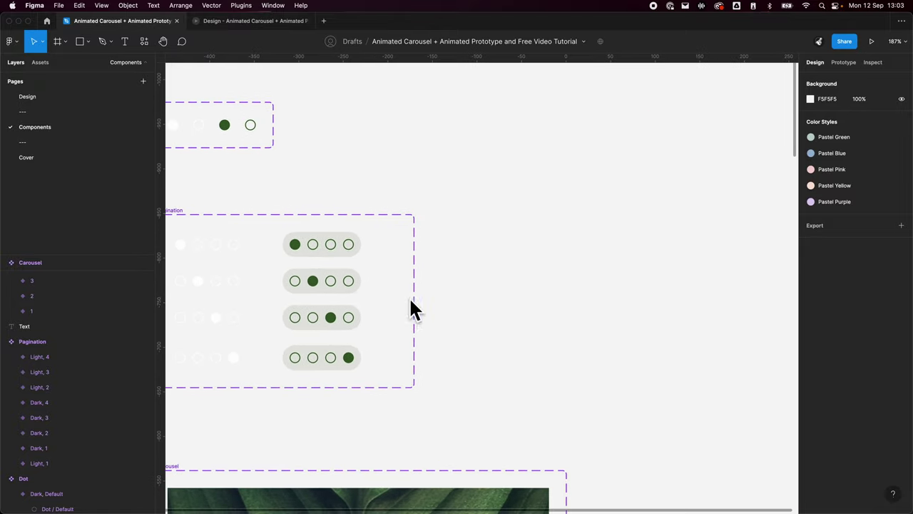
scroll(220, 143, left, 3)
drag(219, 136, 576, 267)
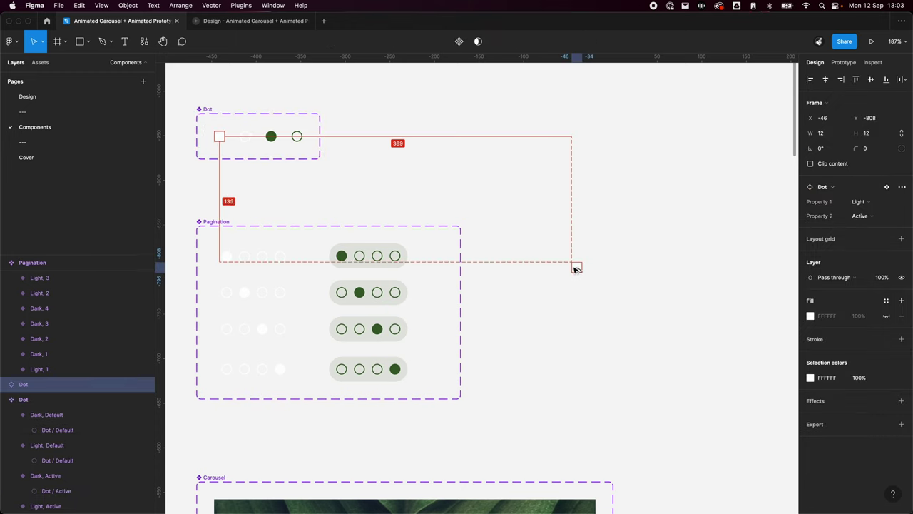
scroll(597, 278, up, 5)
- Wrap the dot in an auto layout frame with 8 spacing and 8 padding
scroll(597, 278, up, 5)
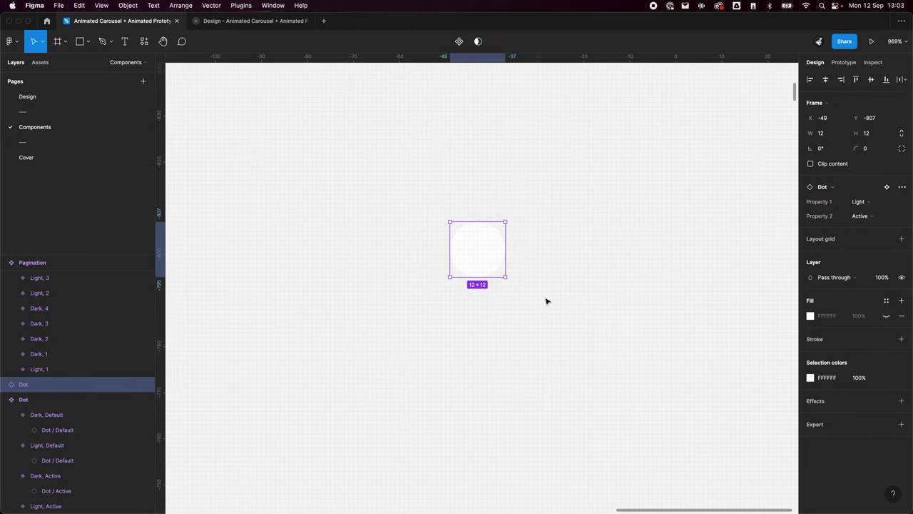
key(shift+a)
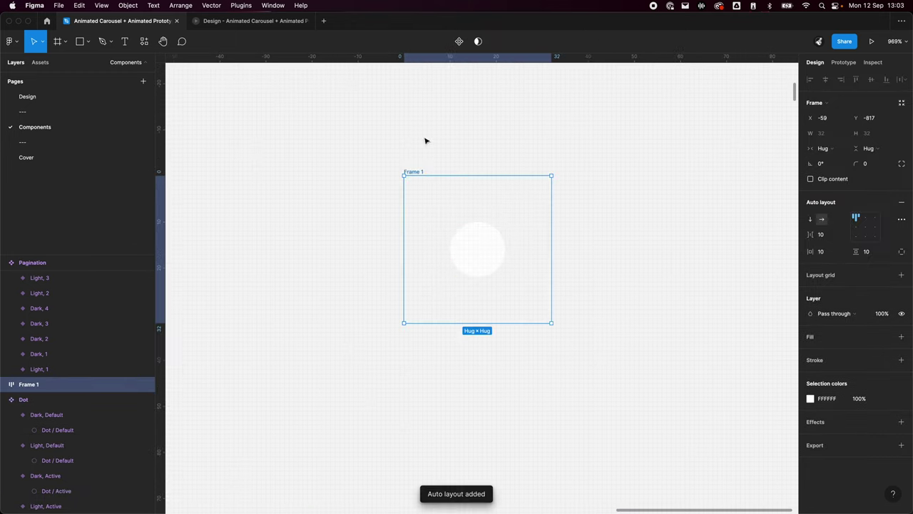
click(819, 239)
text(8)
key(Tab)
text(8)
key(Tab)
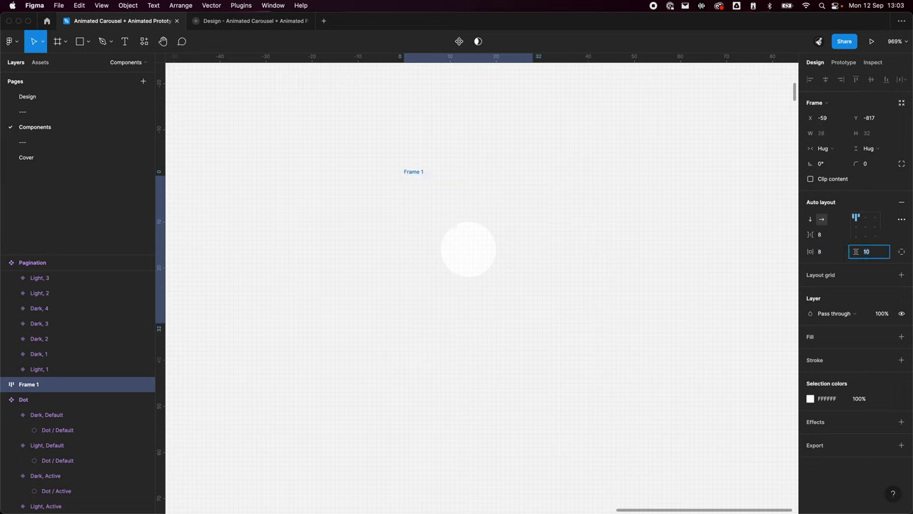
click(621, 299)
- Duplicate the dot with Cmd+D to make four dots in the row
click(492, 246)
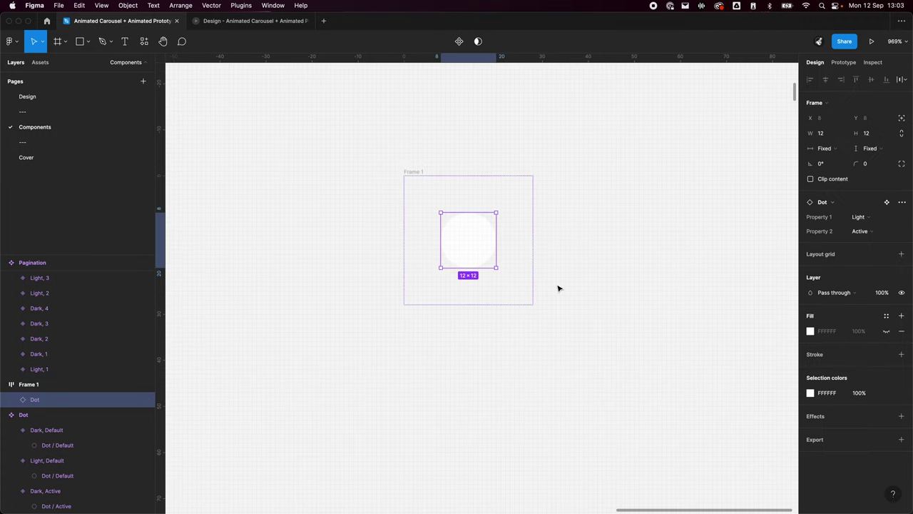
key(super+d)
key(super+d)
key(super+d)
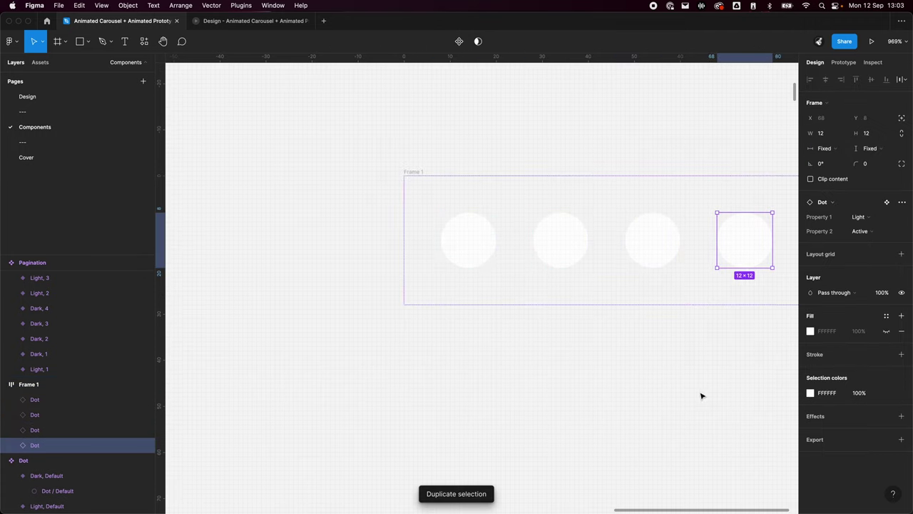
scroll(630, 378, right, 2)
scroll(631, 378, right, 2)
click(571, 349)
scroll(570, 349, down, 2)
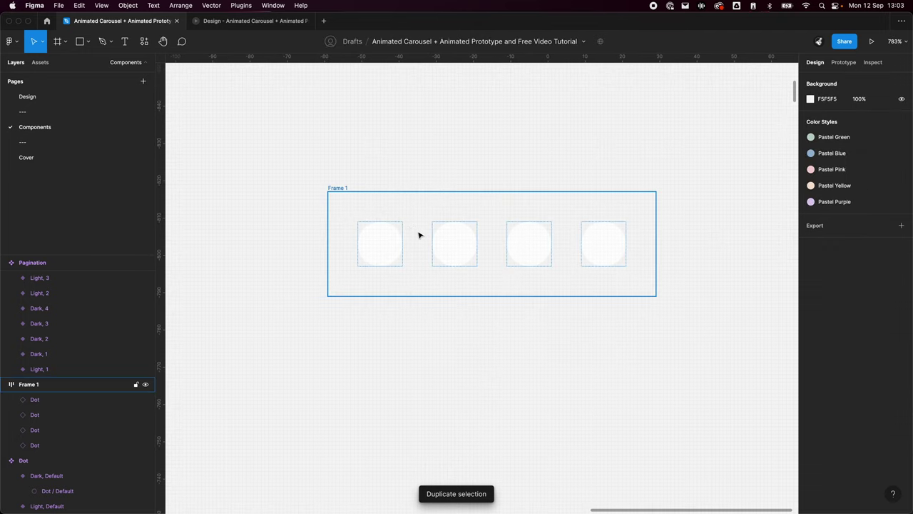
- Set dots two, three and four to the hollow Default variant
click(440, 237)
click(888, 239)
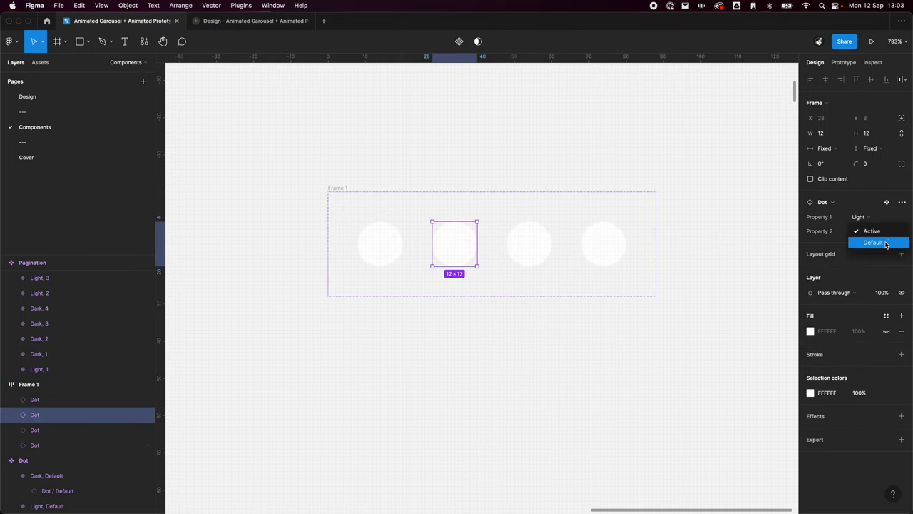
click(887, 244)
click(528, 246)
click(868, 235)
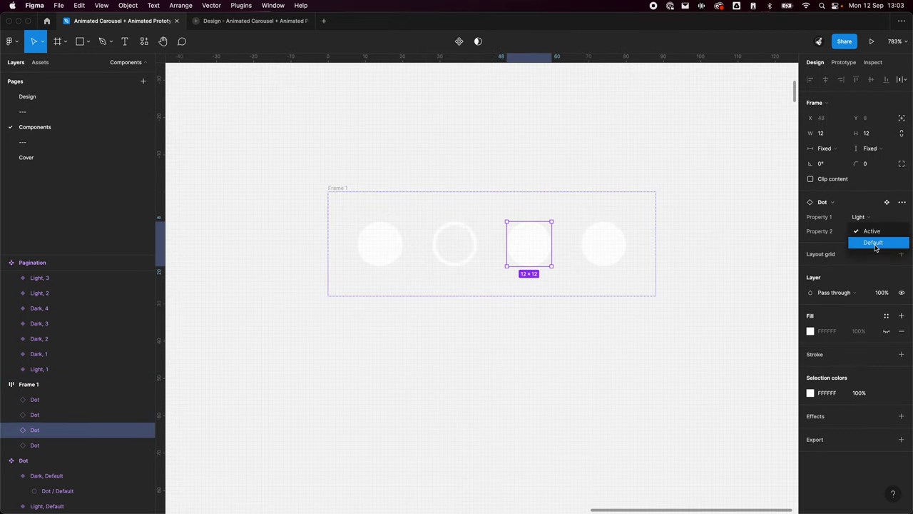
click(828, 243)
click(603, 244)
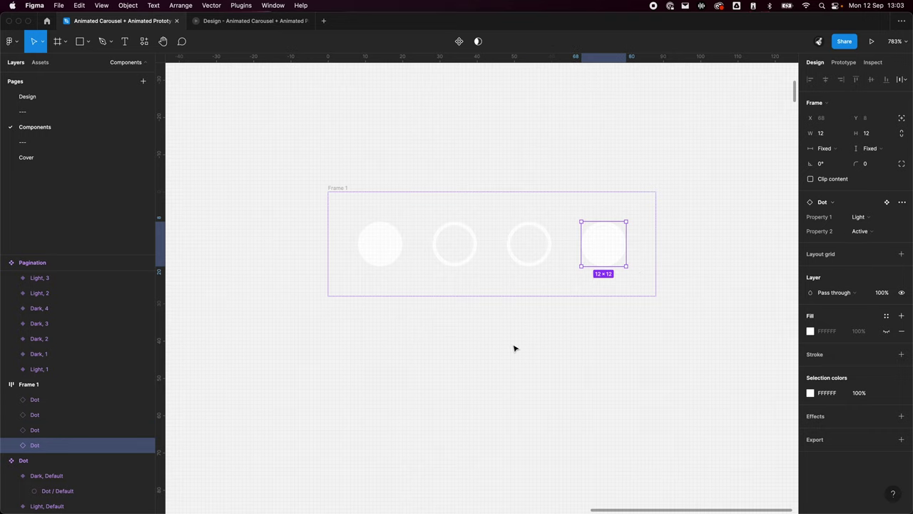
click(863, 231)
click(838, 243)
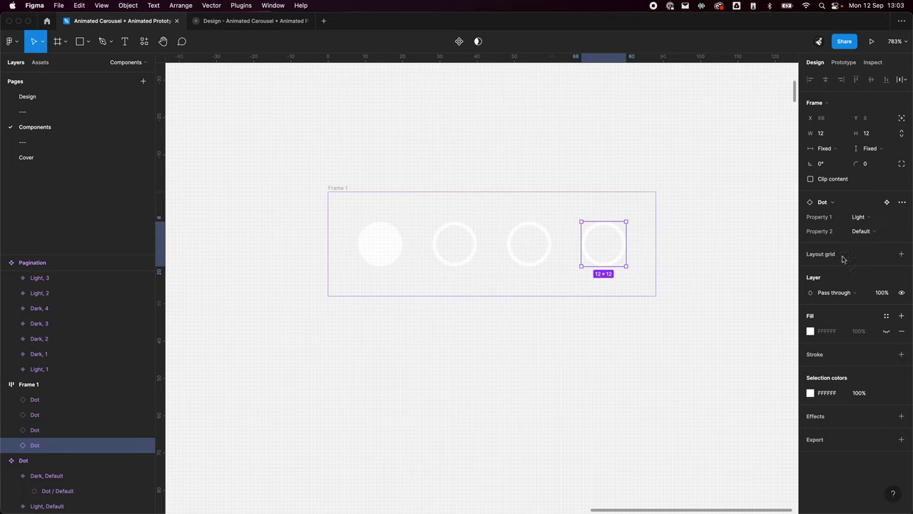
click(699, 246)
- Rename the row frame Pagination / Light / 1
click(337, 189)
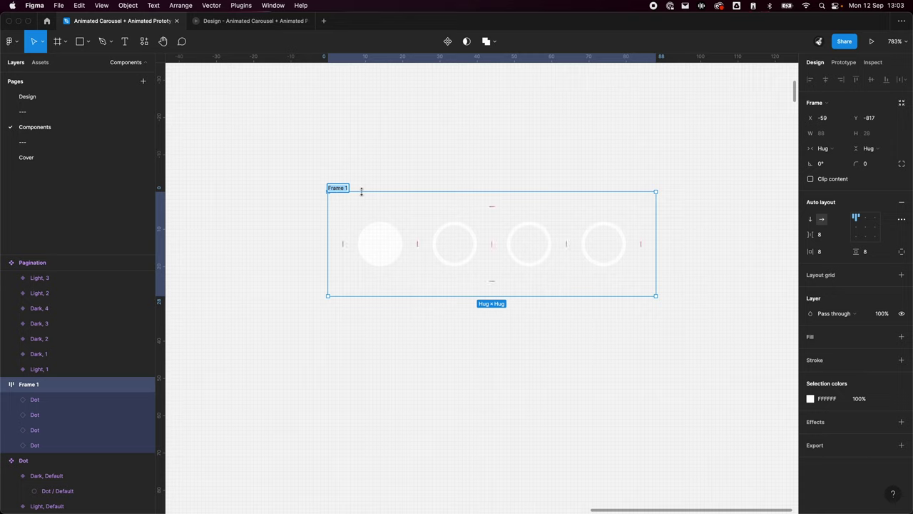
text(Pagination / Light / 1)
key(Return)
- Alt-drag three copies of the row below as Light / 2, 3 and 4
click(526, 316)
scroll(538, 328, down, 1)
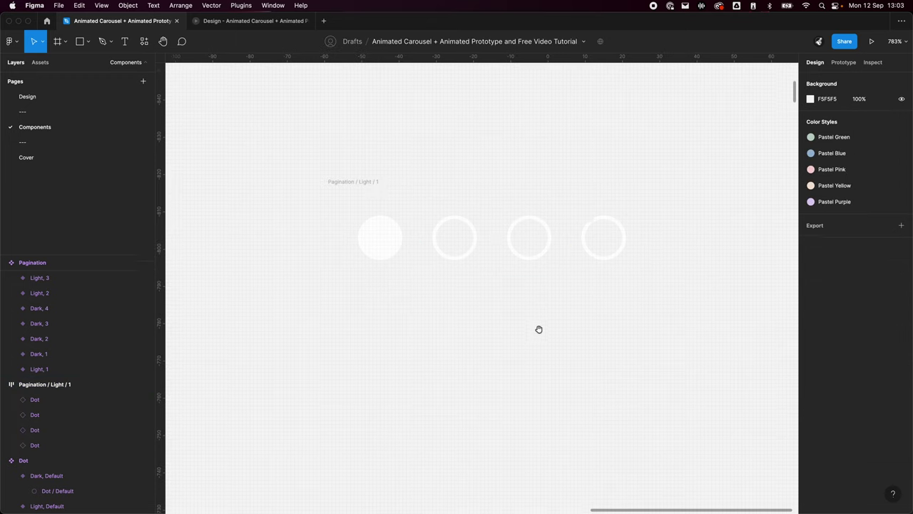
drag(376, 183, 364, 292)
scroll(389, 255, down, 3)
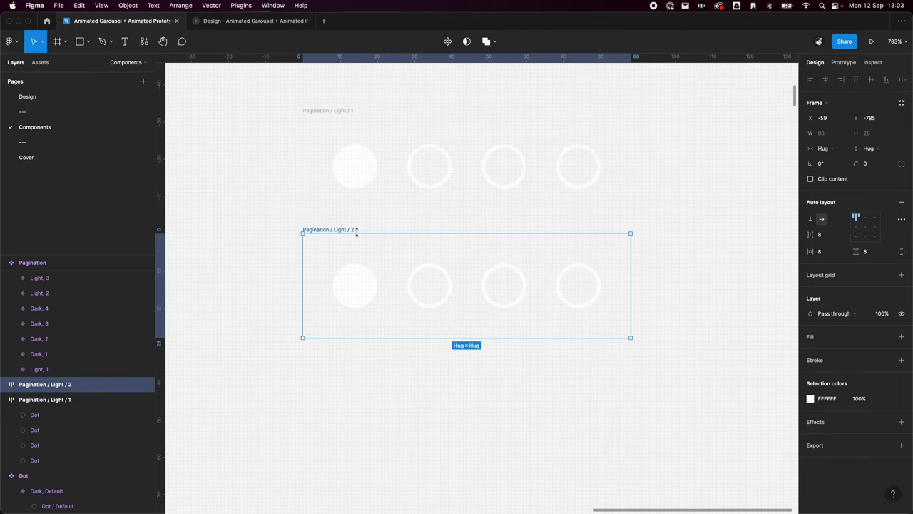
drag(342, 230, 334, 360)
scroll(359, 325, down, 4)
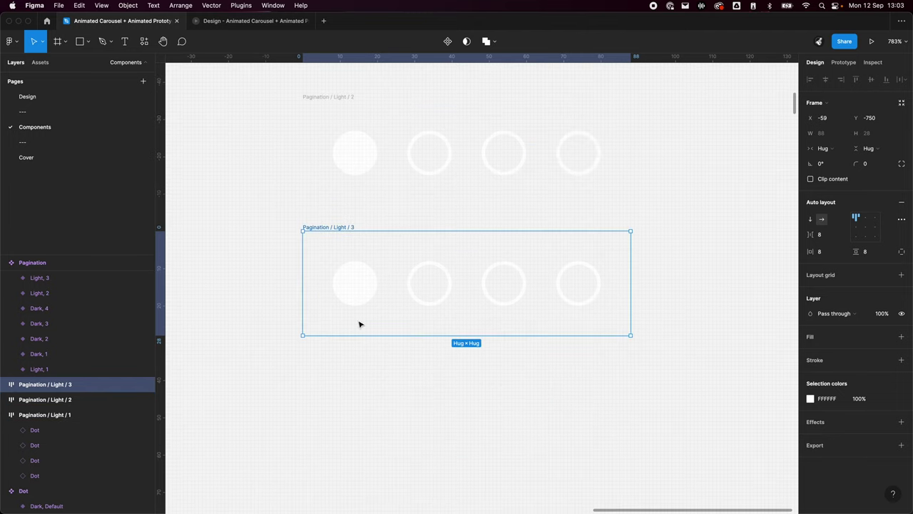
drag(335, 228, 334, 367)
scroll(552, 242, up, 3)
- In Light / 2, make the second dot Active and the first Default
click(431, 268)
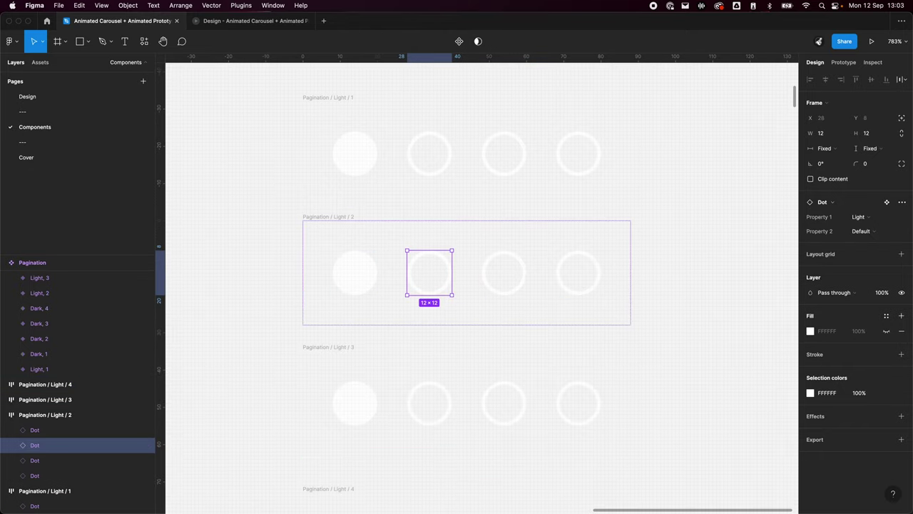
click(862, 231)
click(866, 230)
click(366, 268)
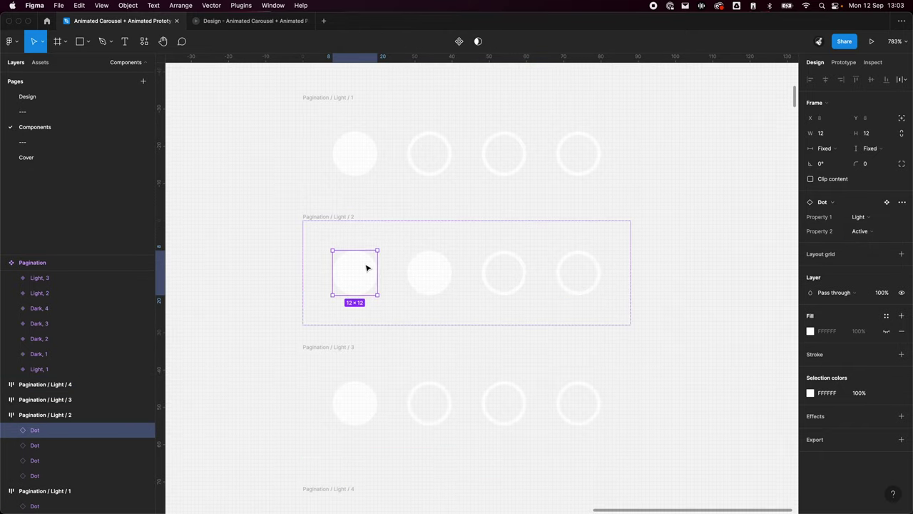
click(873, 233)
click(866, 240)
- In Light / 3, make the first dot Default and the third Active
click(355, 403)
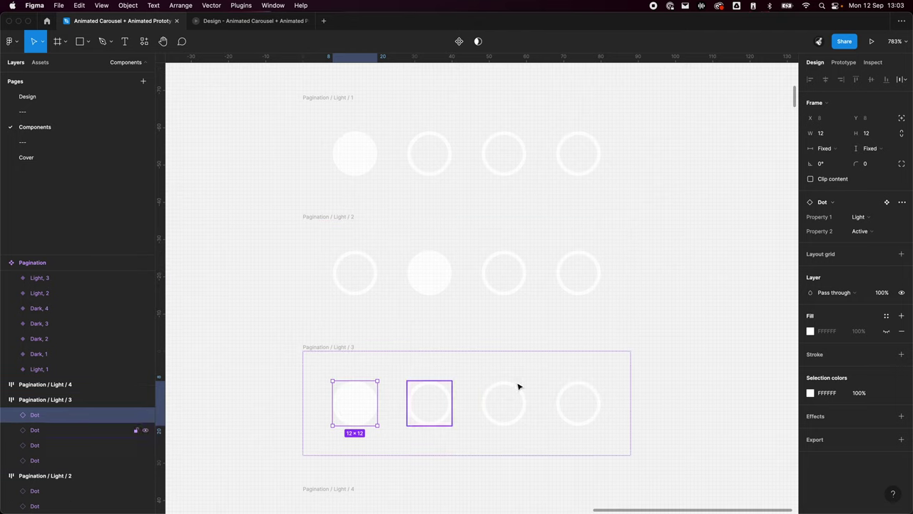
click(862, 231)
click(867, 241)
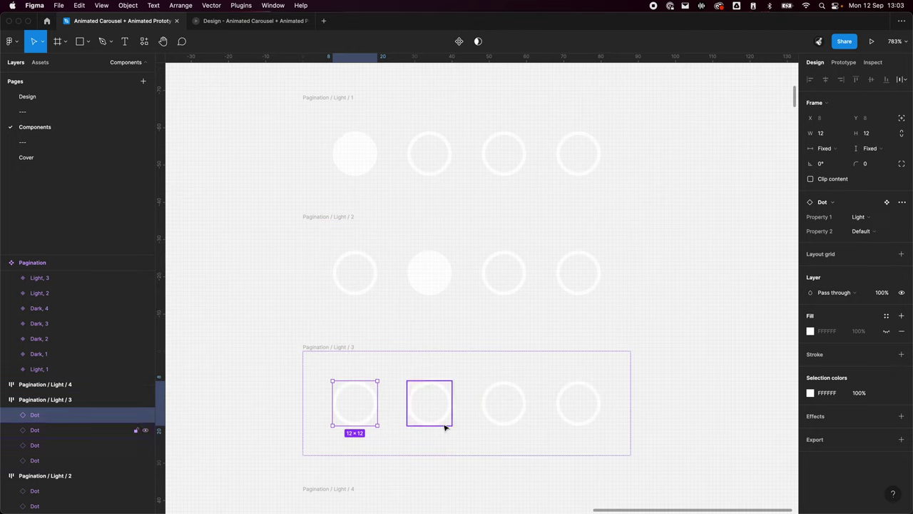
key(Escape)
click(510, 399)
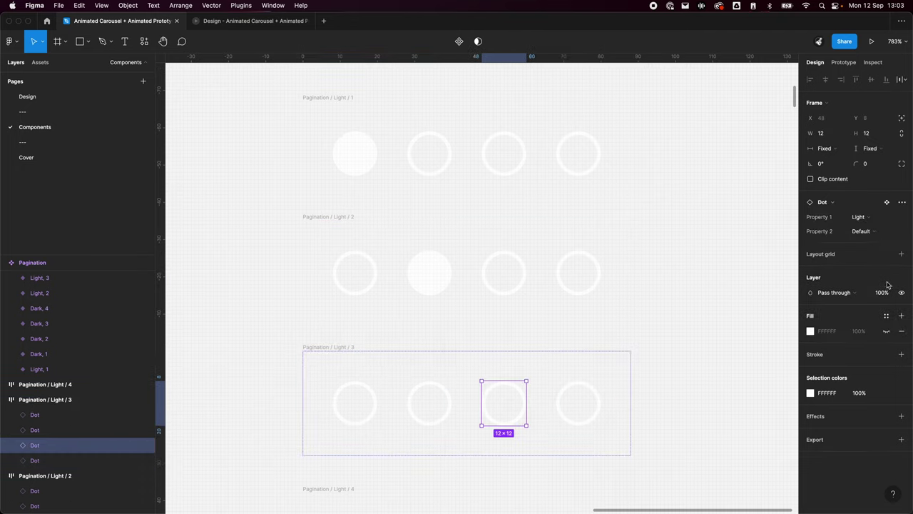
click(871, 231)
click(872, 219)
- In Light / 4, make the first dot Default and the fourth Active
scroll(538, 332, down, 5)
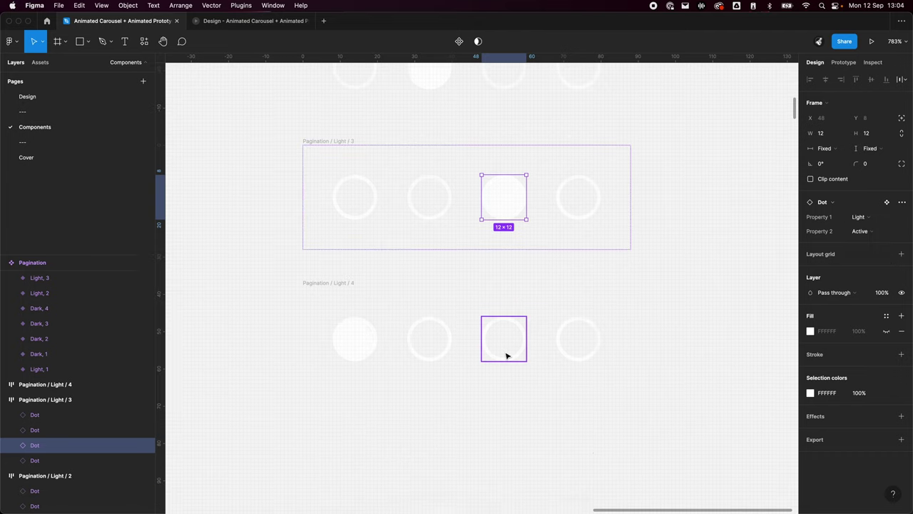
click(356, 339)
click(863, 232)
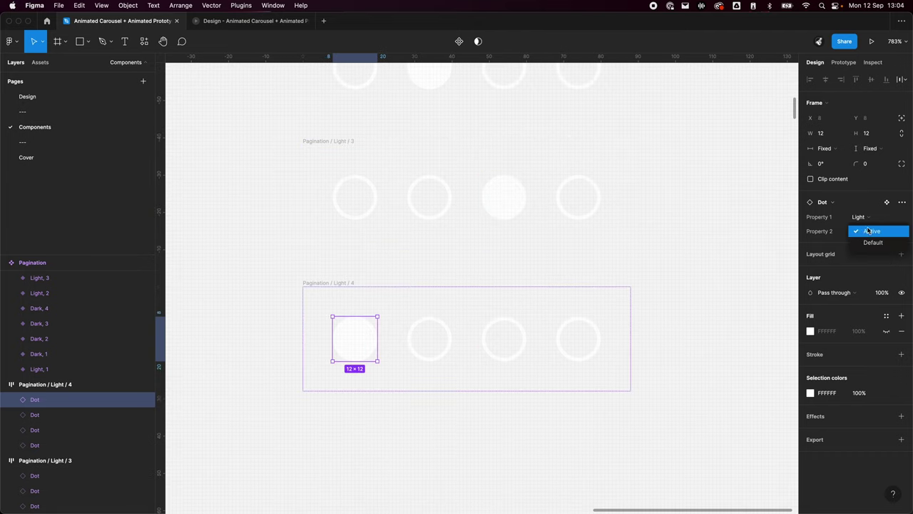
click(865, 244)
click(551, 346)
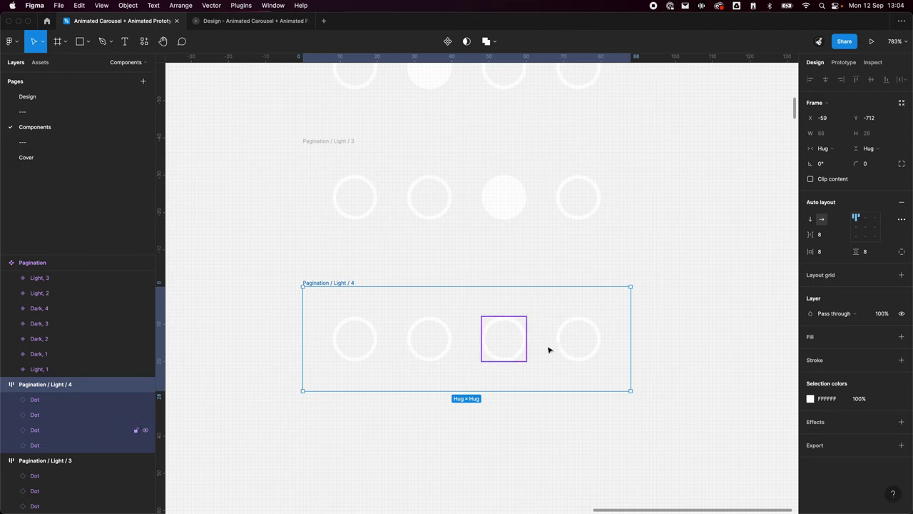
click(571, 350)
click(863, 231)
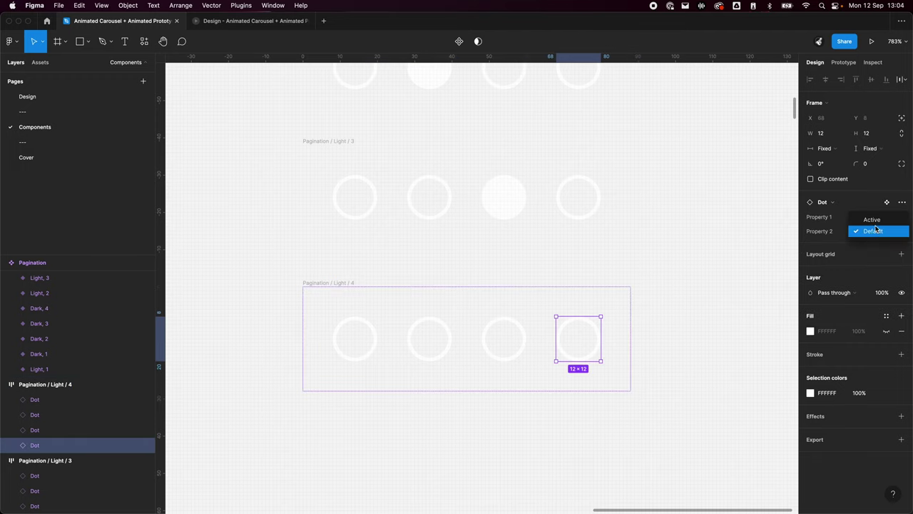
click(872, 220)
click(682, 254)
scroll(682, 253, down, 5)
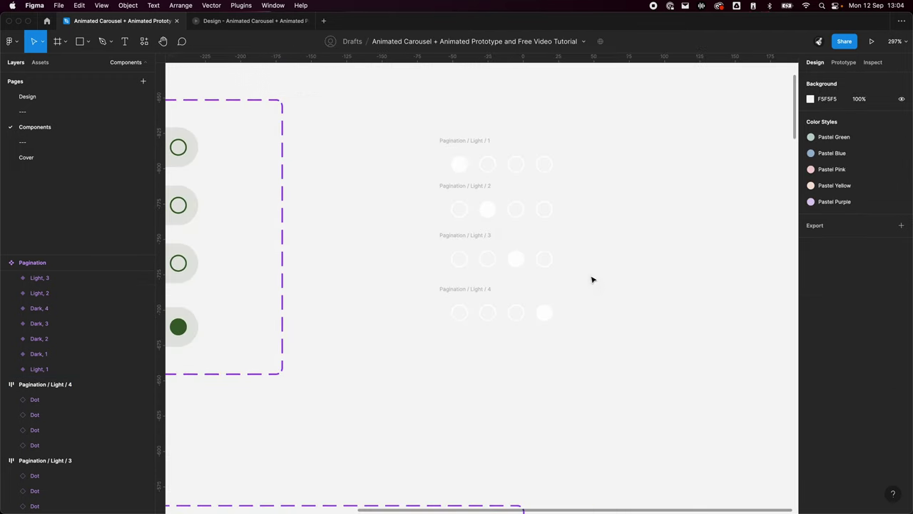
- Combine the four light pagination rows into one Pagination variant set
scroll(592, 279, up, 3)
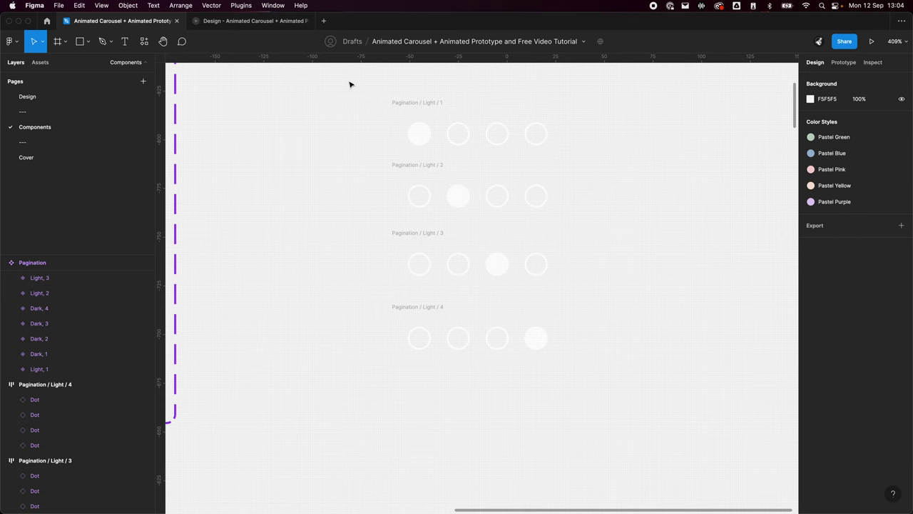
drag(350, 84, 612, 412)
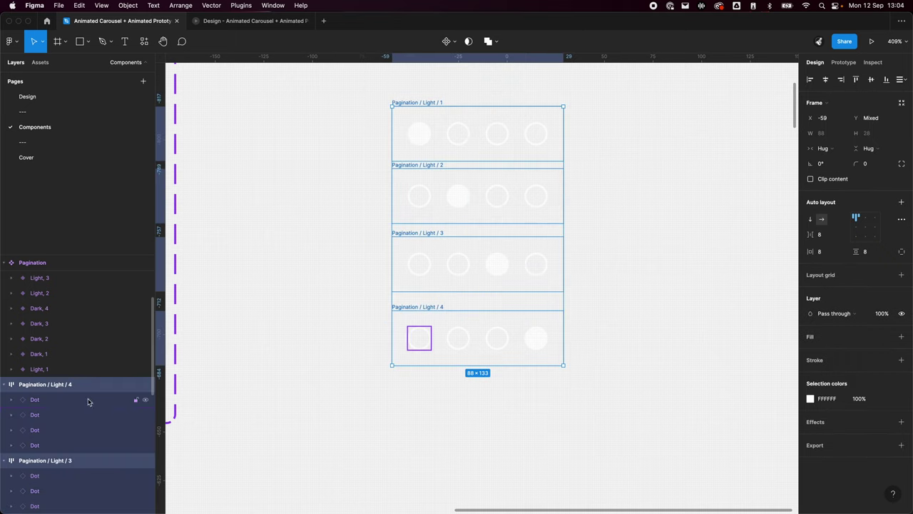
scroll(88, 402, down, 3)
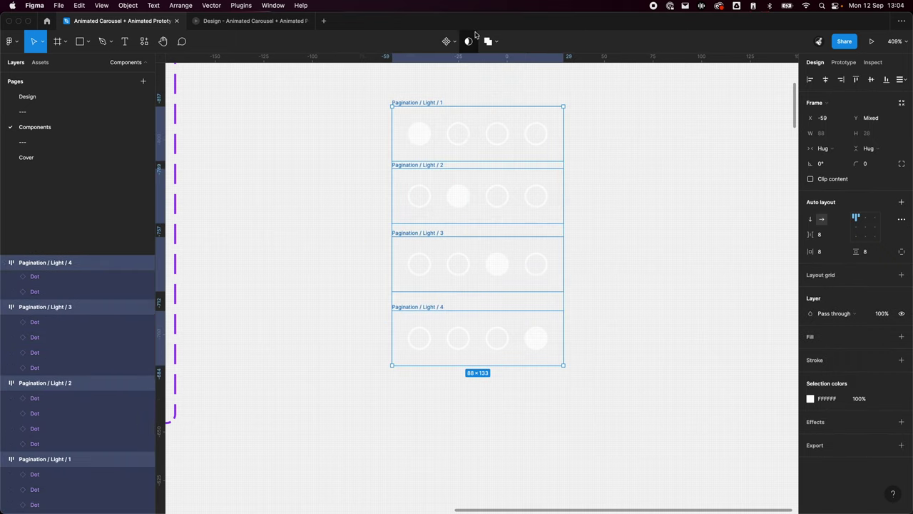
click(454, 41)
click(456, 90)
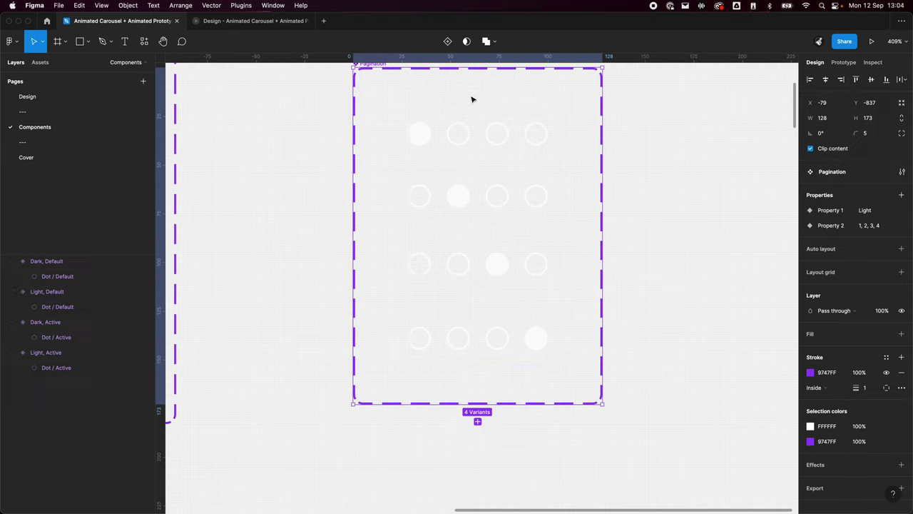
- Select the Pagination component set and expand all its nested layers to show the Dots
scroll(88, 326, up, 5)
key(Escape)
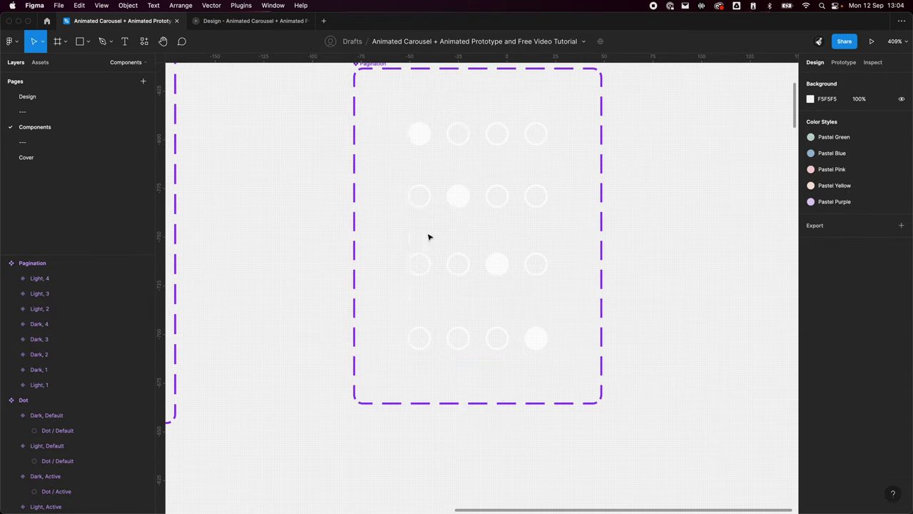
scroll(410, 132, up, 3)
click(378, 149)
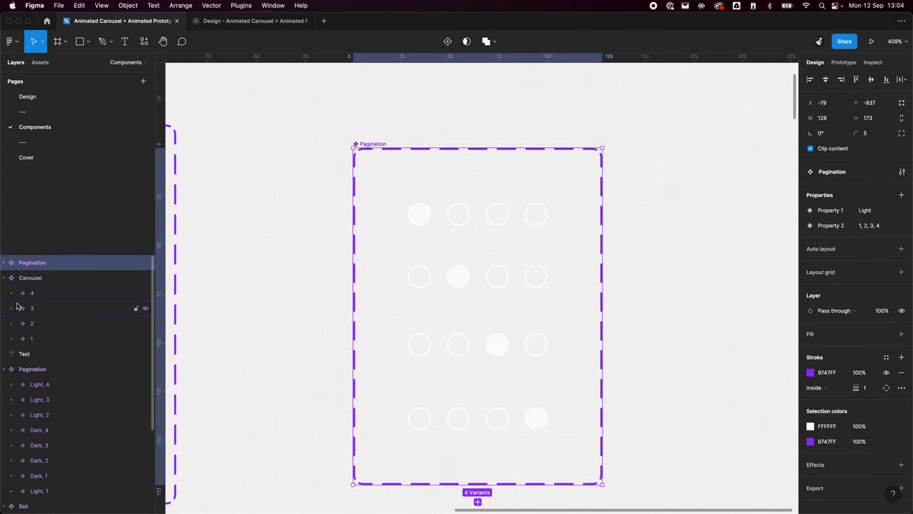
alt+click(7, 264)
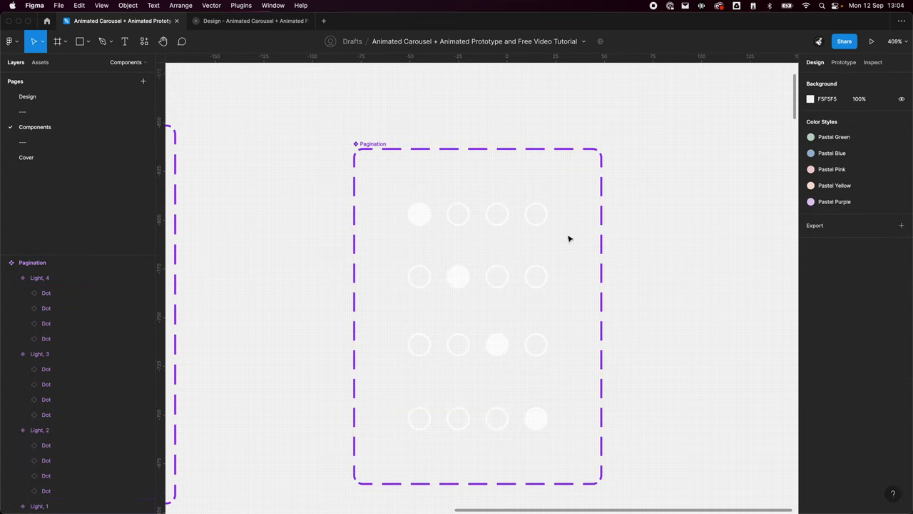
drag(560, 228, 816, 233)
scroll(713, 286, right, 5)
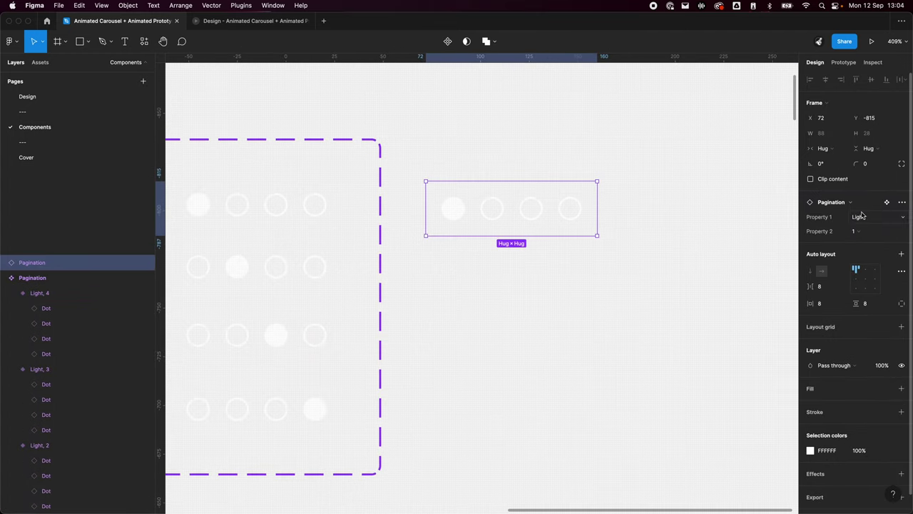
click(860, 217)
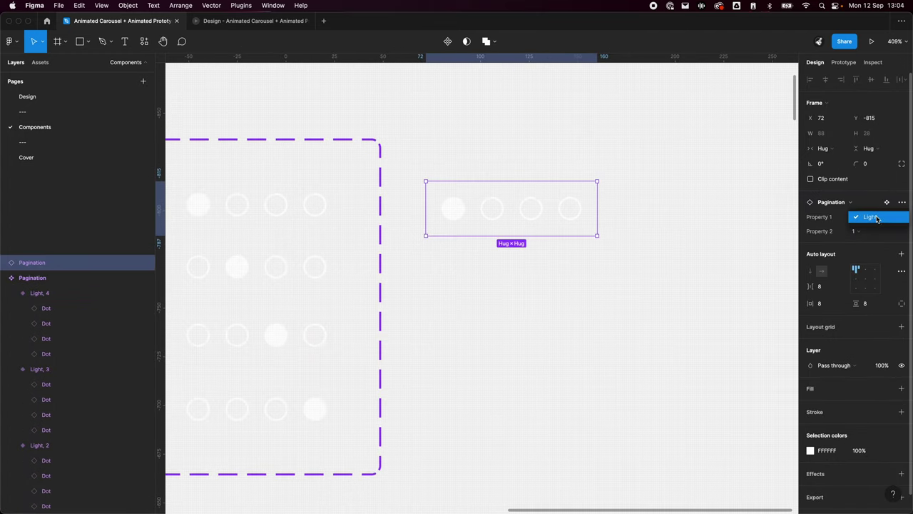
click(881, 218)
click(867, 230)
click(871, 242)
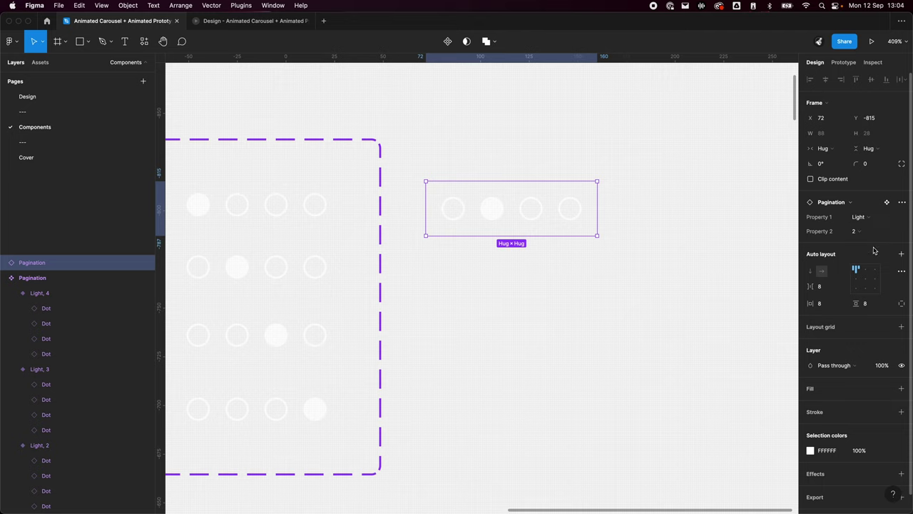
click(871, 231)
click(875, 244)
click(868, 231)
click(871, 244)
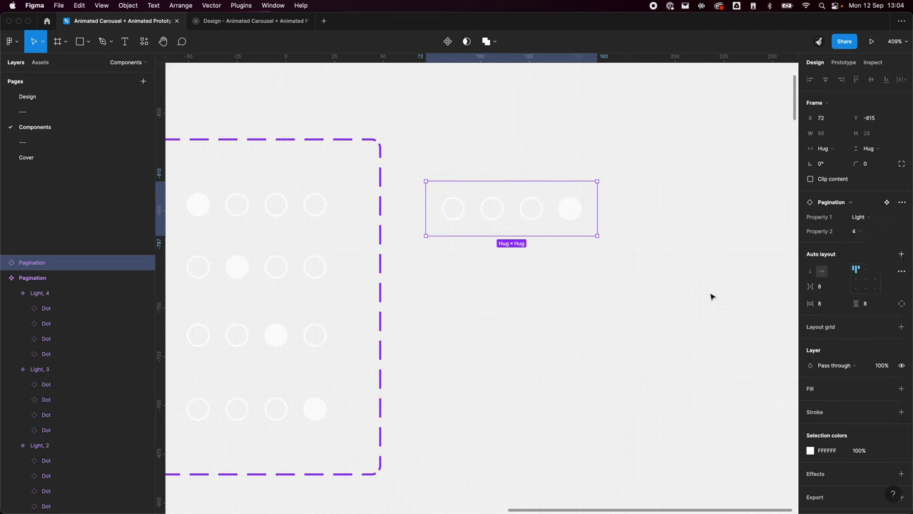
click(710, 297)
scroll(710, 298, down, 3)
ctrl+scroll(648, 302, down, 5)
drag(457, 154, 696, 338)
key(Delete)
scroll(593, 295, down, 3)
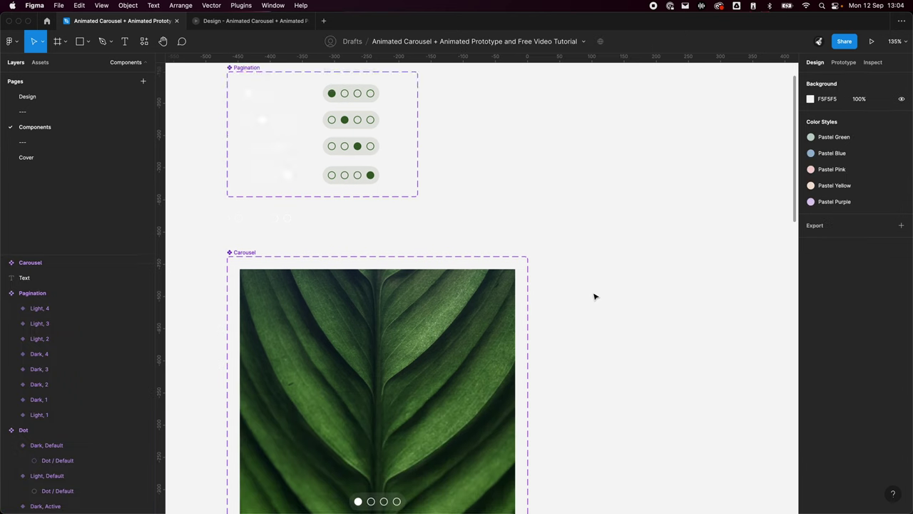
- Select Carousel variant 1 within the Carousel component set
ctrl+scroll(604, 299, down, 2)
scroll(470, 286, down, 4)
scroll(524, 310, up, 3)
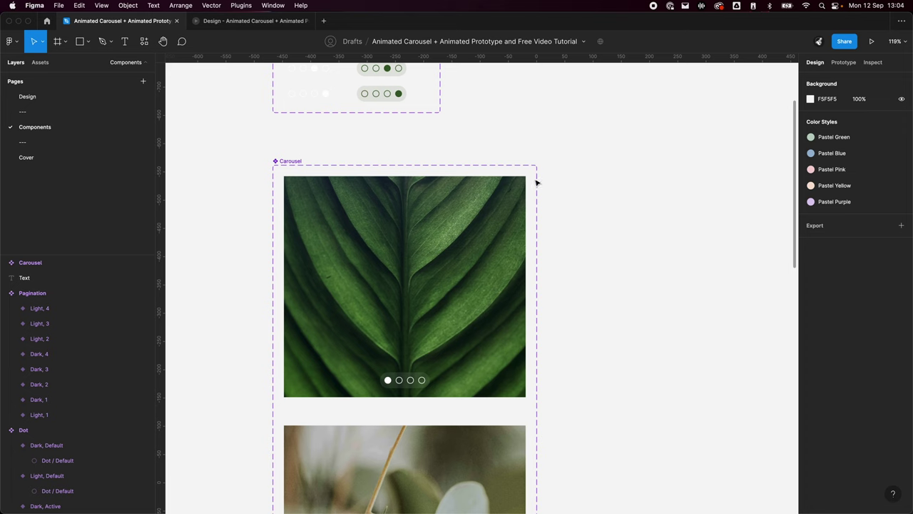
click(510, 189)
scroll(220, 281, up, 1)
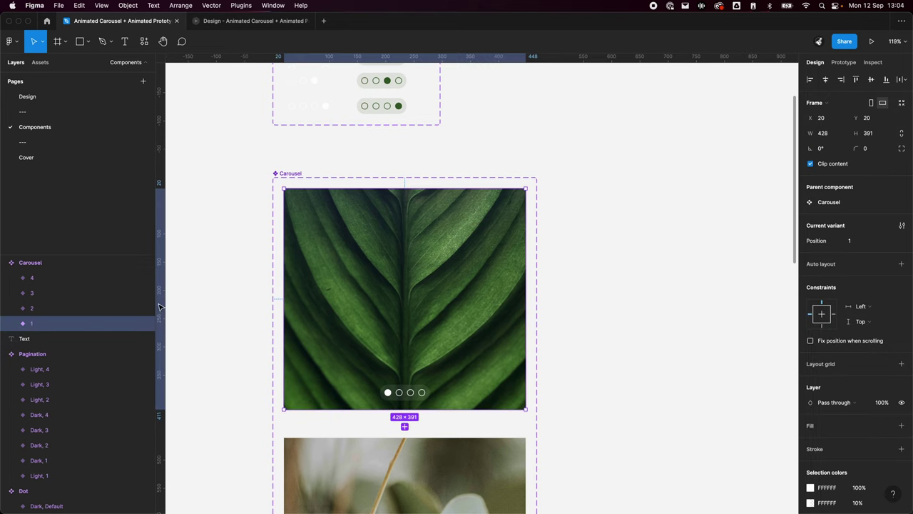
scroll(615, 291, down, 2)
scroll(490, 338, down, 3)
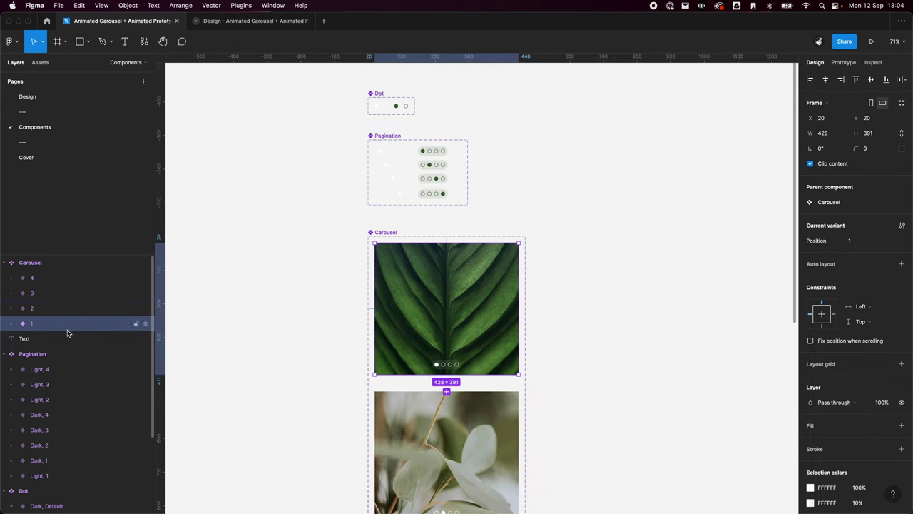
click(32, 264)
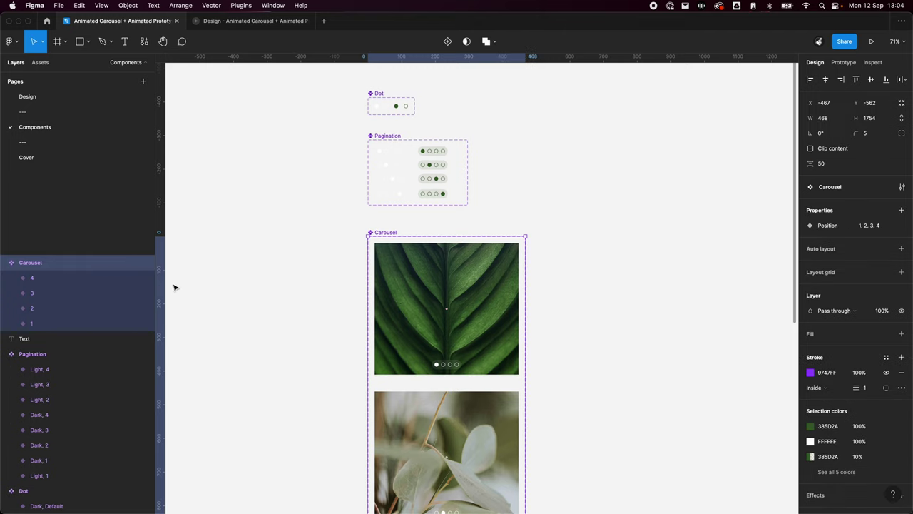
click(421, 286)
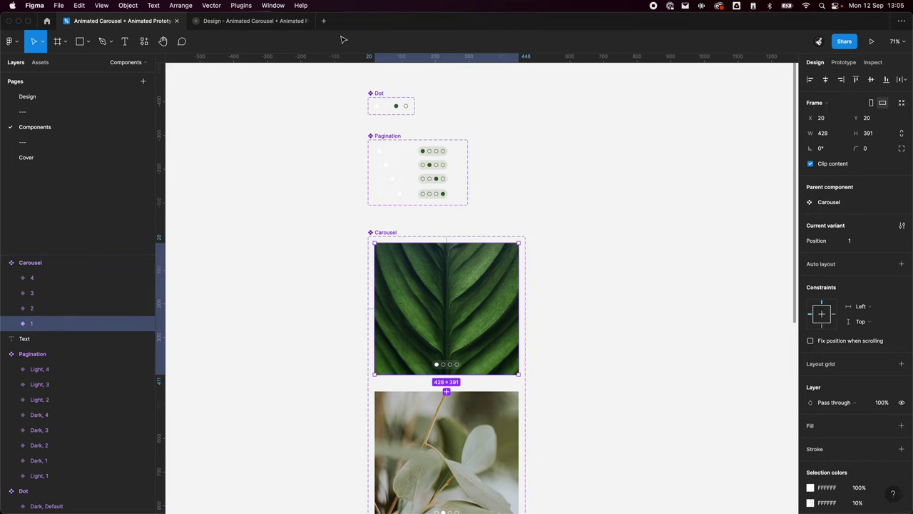
- Expand Carousel variant 1 to reveal its Pagination instance
click(10, 327)
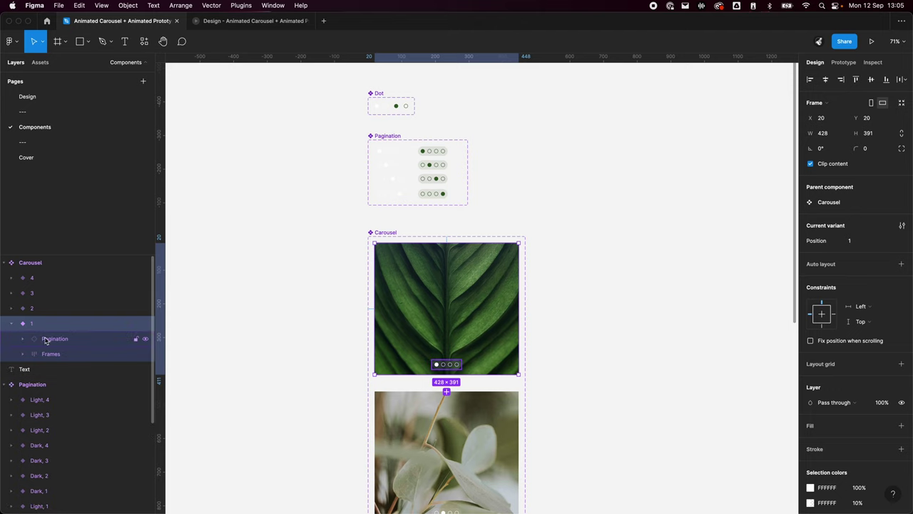
click(39, 339)
scroll(455, 368, up, 3)
scroll(455, 369, up, 1)
click(42, 324)
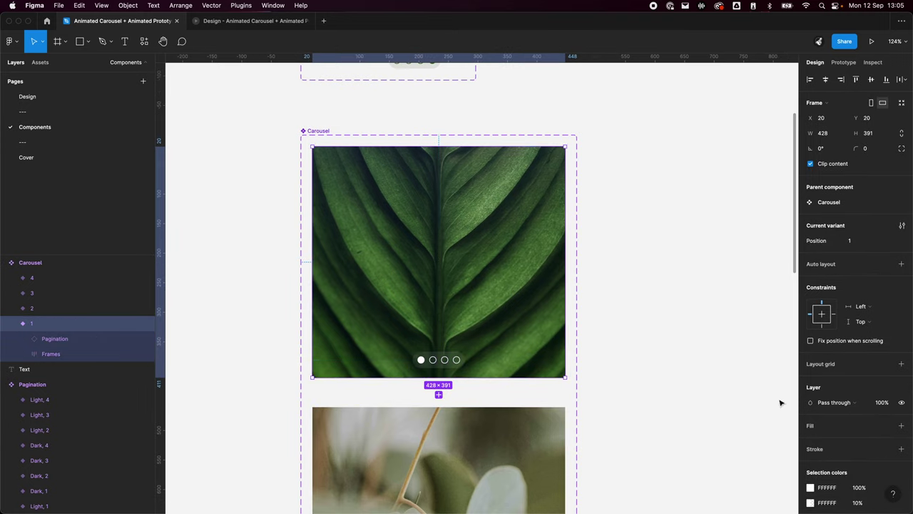
click(60, 340)
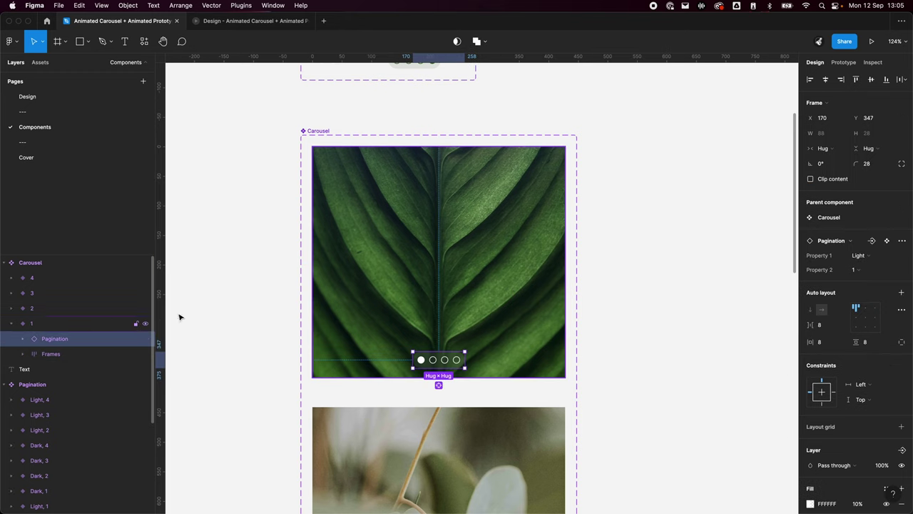
- Expand the Frames auto layout to show its four Media images
click(69, 357)
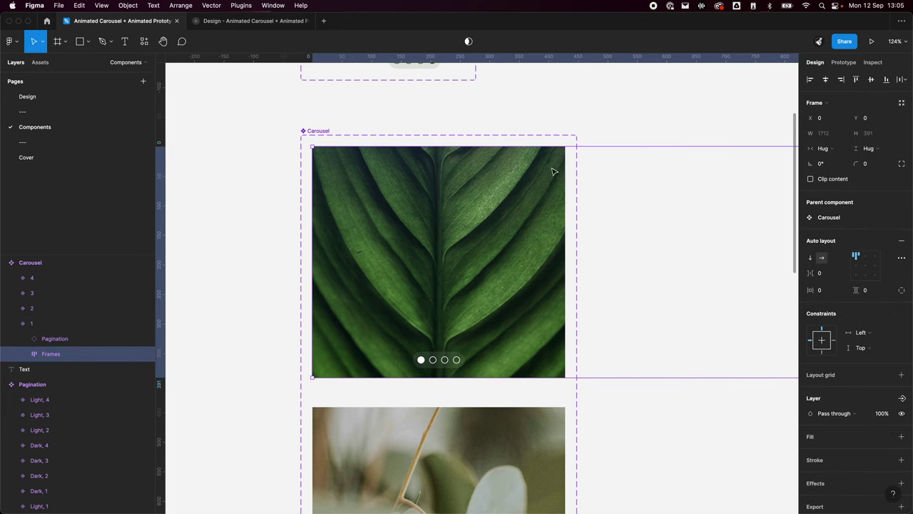
click(24, 355)
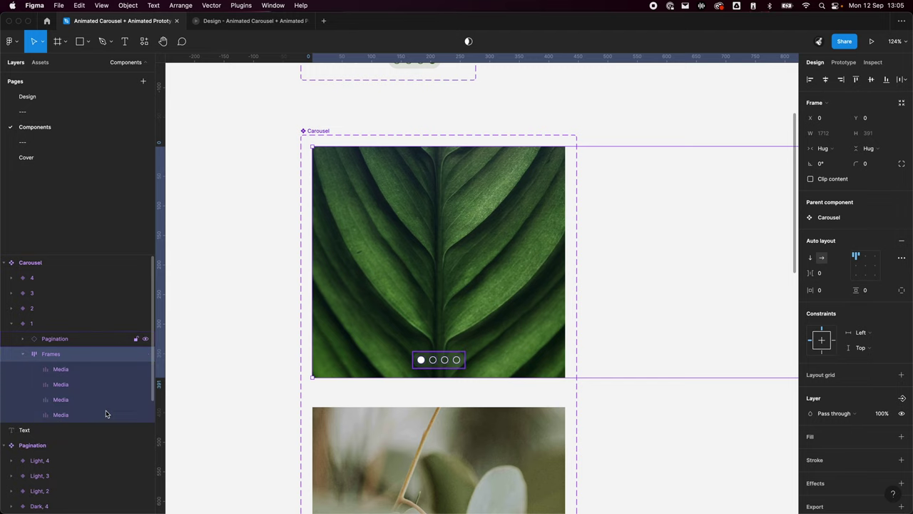
click(85, 419)
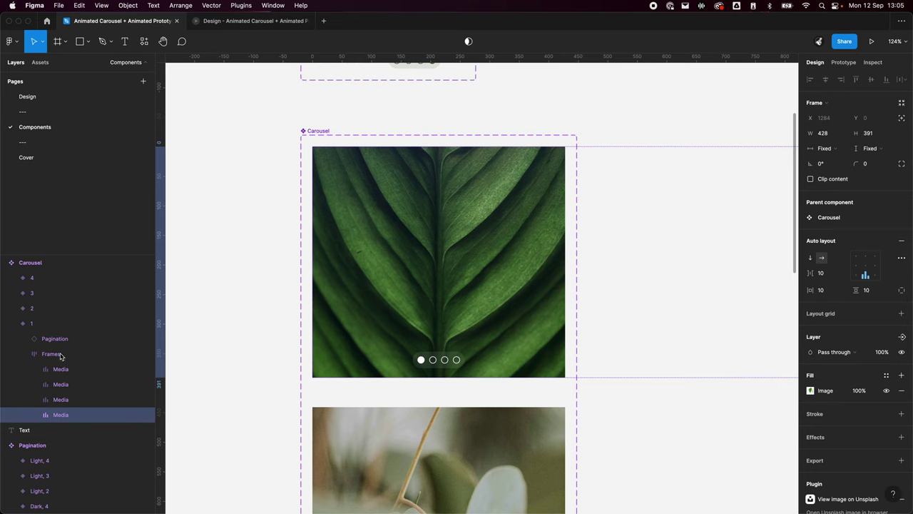
scroll(844, 365, down, 2)
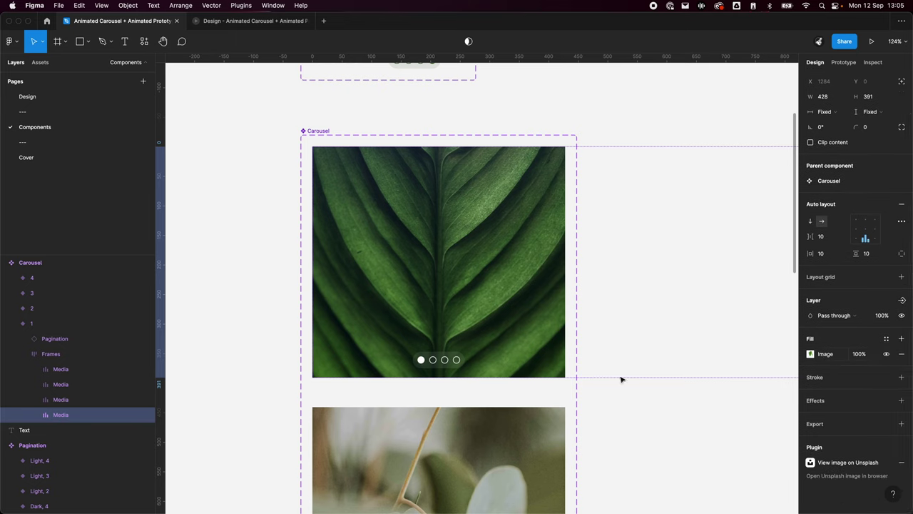
click(62, 362)
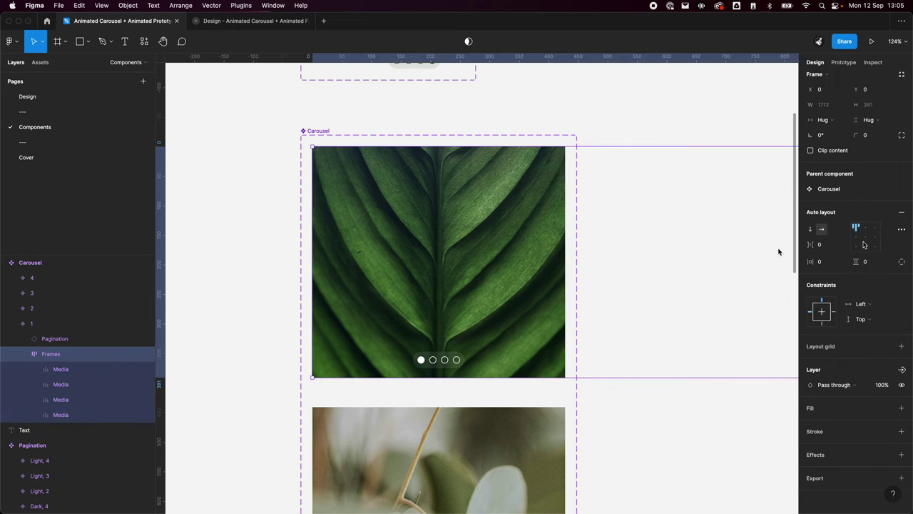
scroll(350, 289, down, 4)
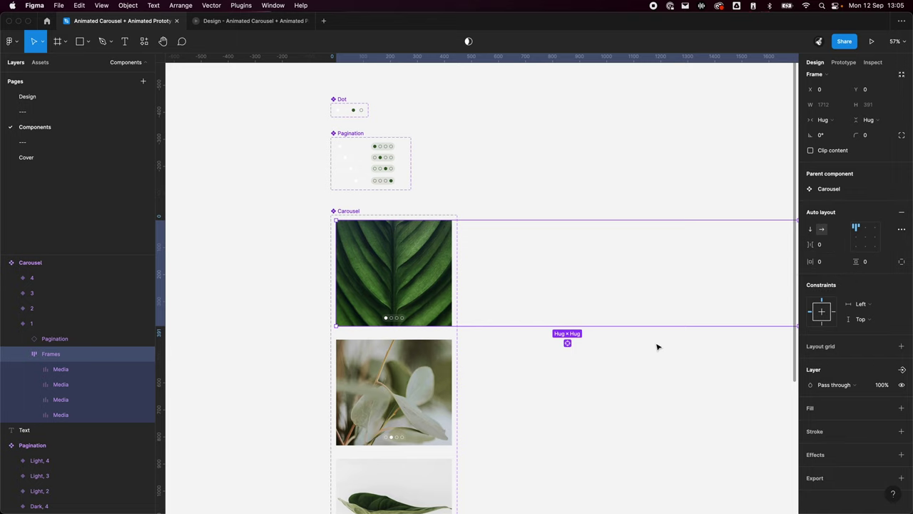
scroll(214, 316, down, 3)
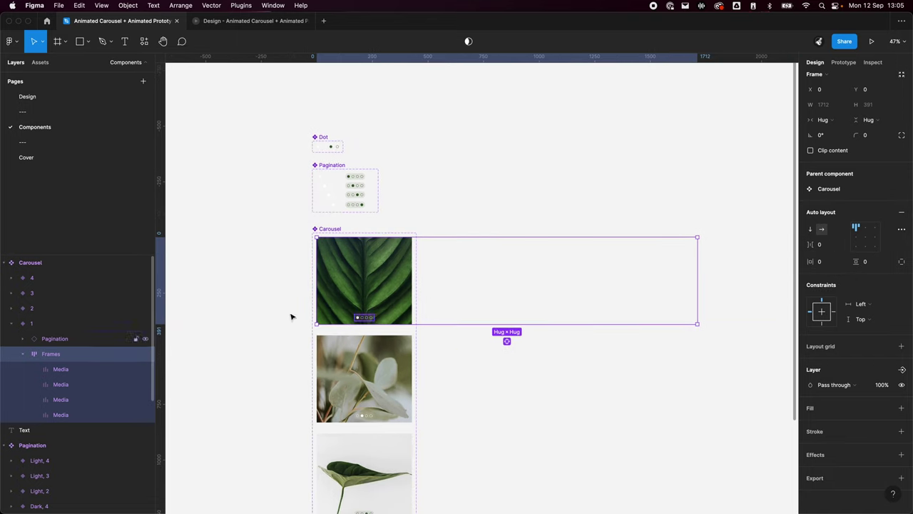
- Turn off Clip content for Carousel variants 1 and 2
click(43, 323)
click(810, 127)
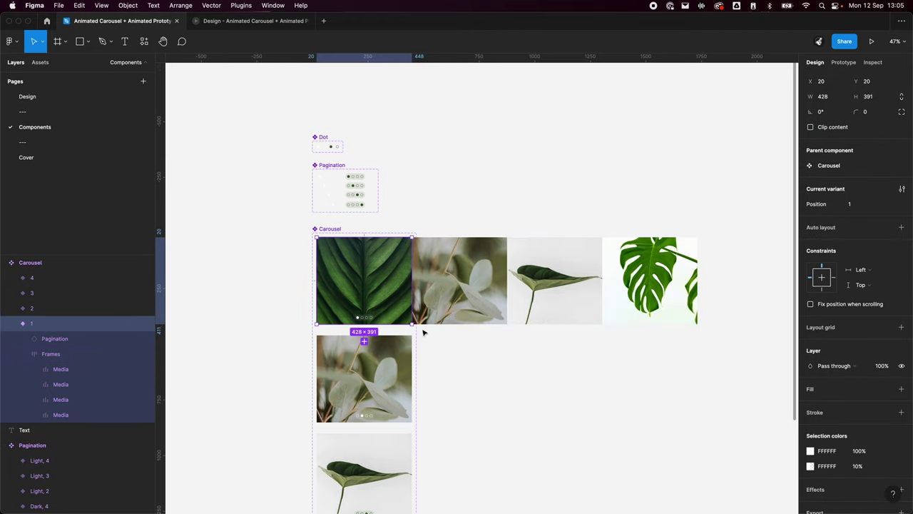
click(362, 346)
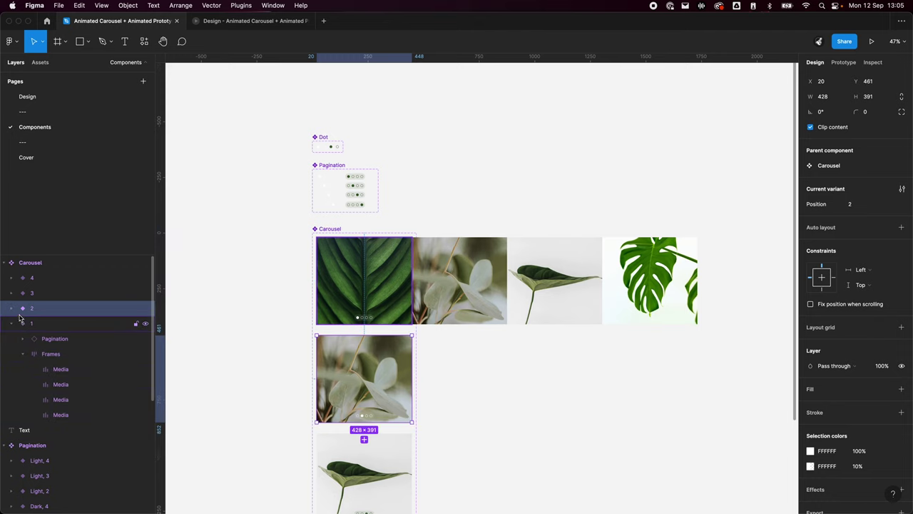
click(811, 127)
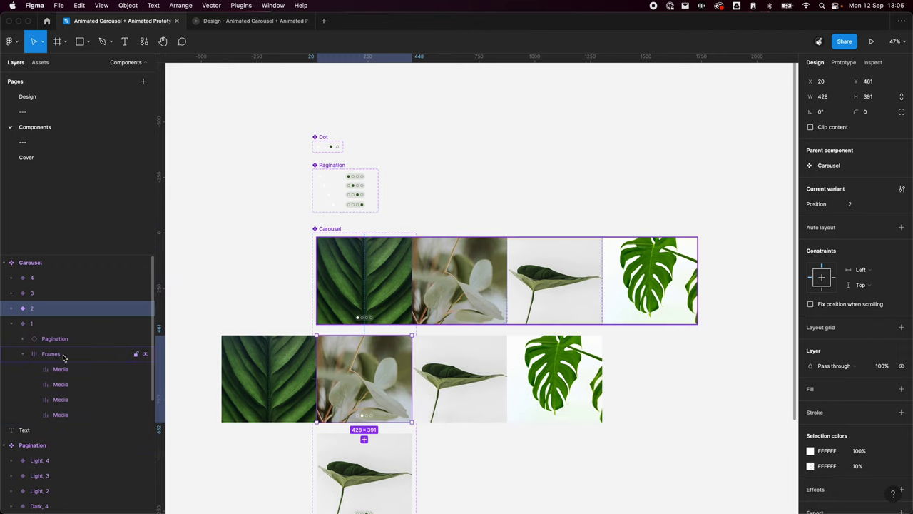
- Turn off Clip content for Carousel variants 3 and 4
click(363, 471)
click(833, 127)
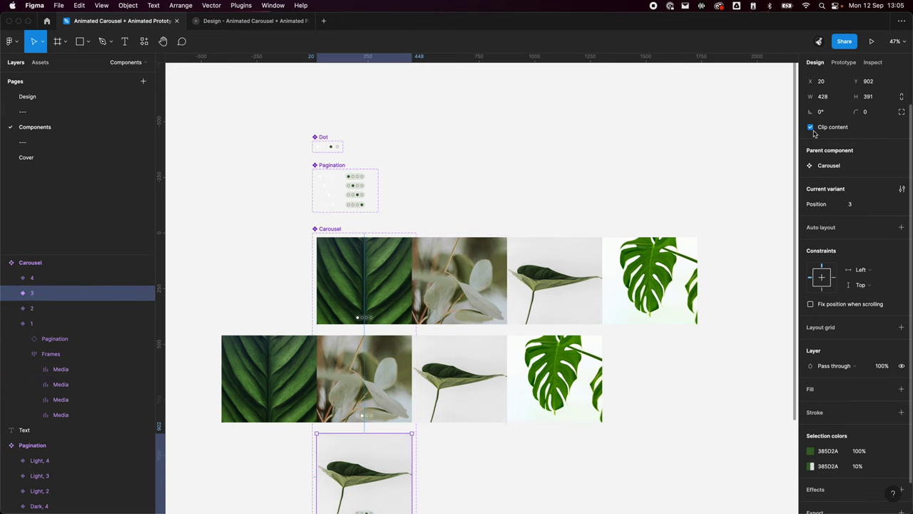
click(811, 127)
scroll(499, 285, down, 3)
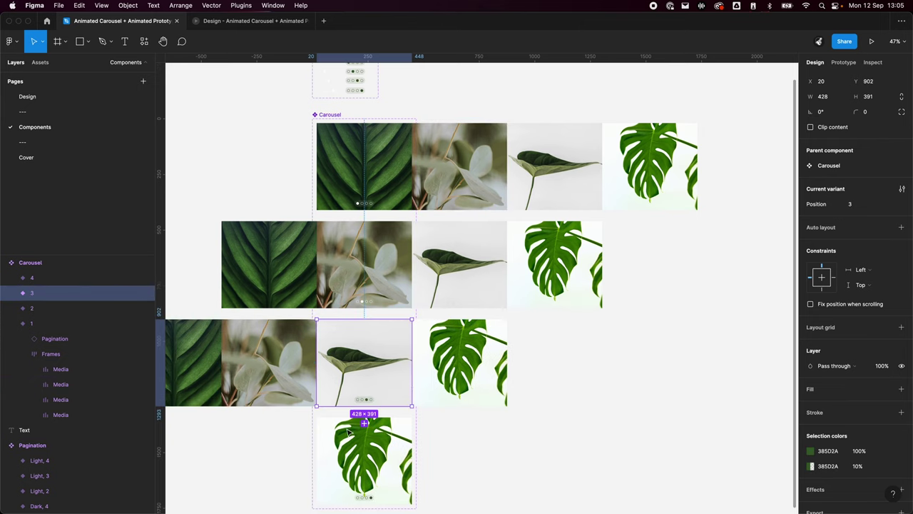
click(44, 276)
click(810, 127)
scroll(697, 239, down, 5)
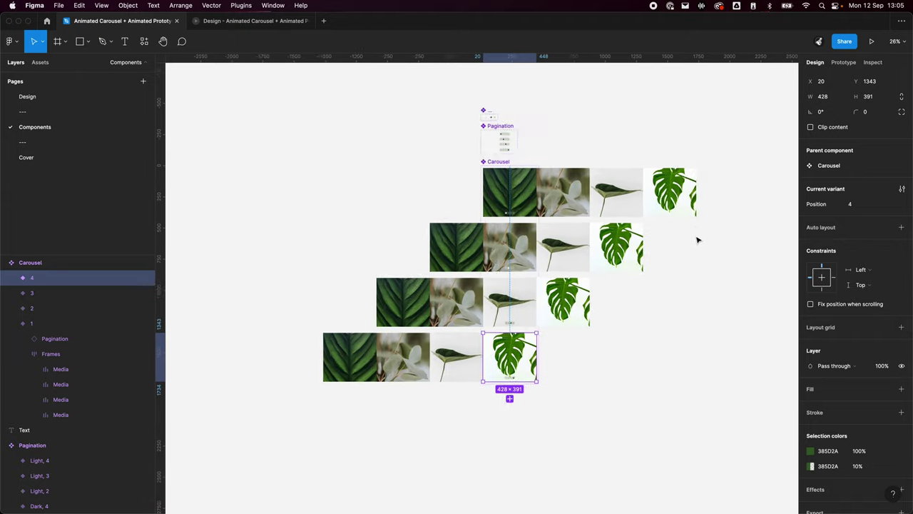
click(675, 311)
scroll(674, 311, up, 3)
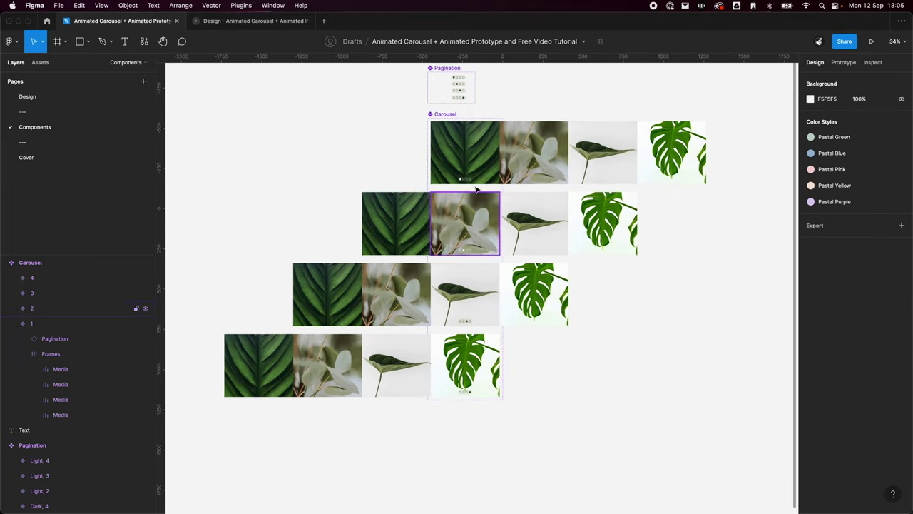
scroll(469, 180, up, 3)
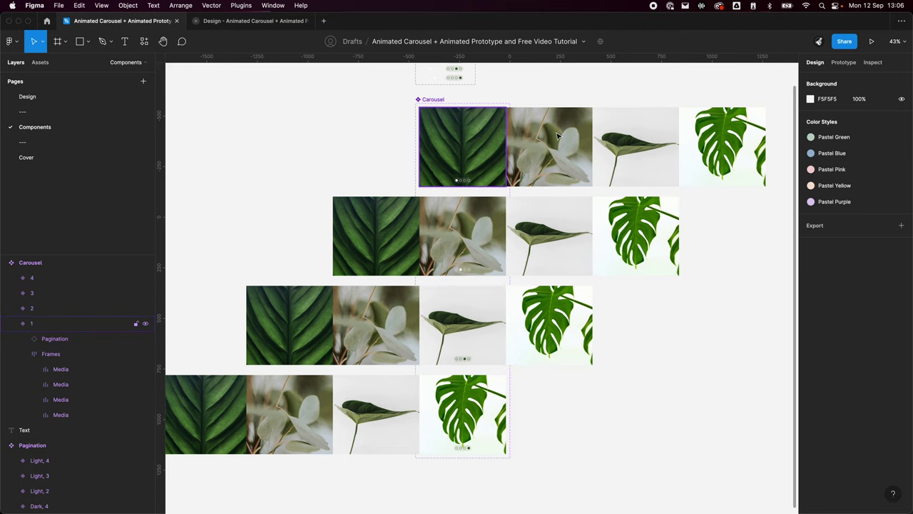
scroll(558, 135, up, 5)
scroll(561, 152, down, 3)
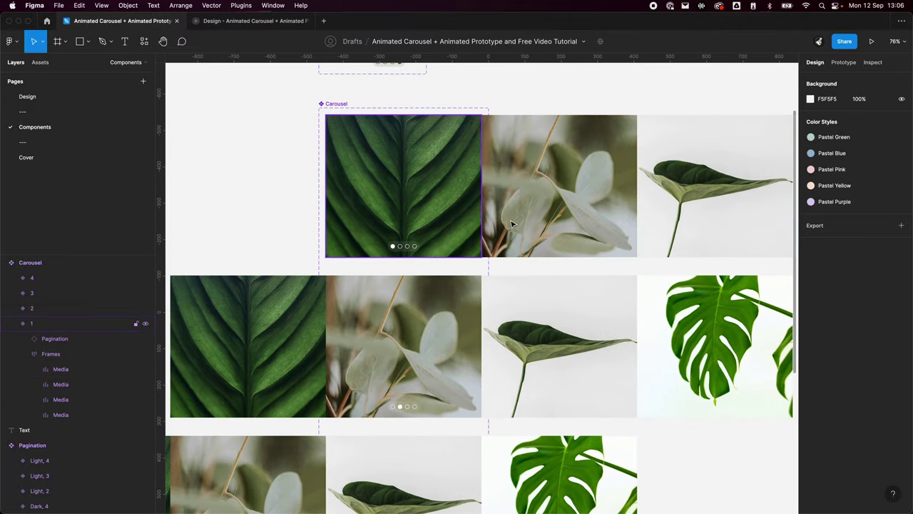
click(436, 168)
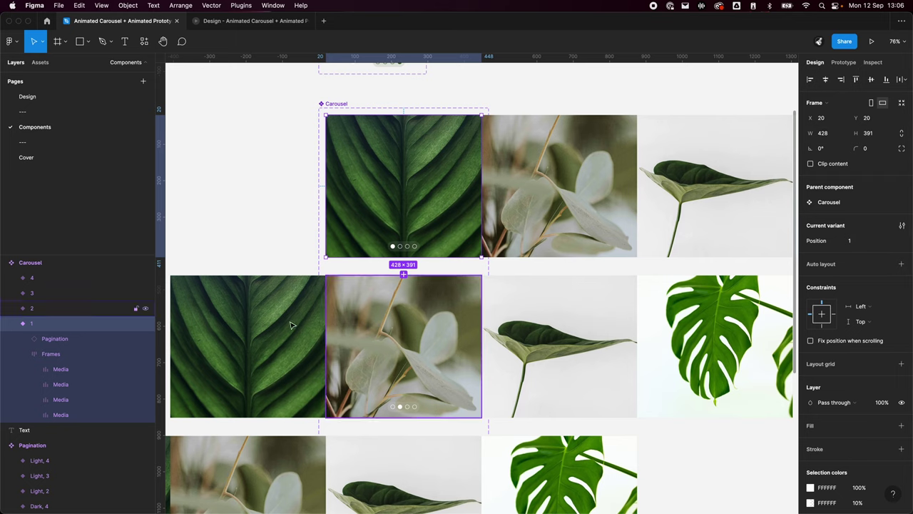
scroll(293, 321, down, 1)
scroll(400, 148, down, 2)
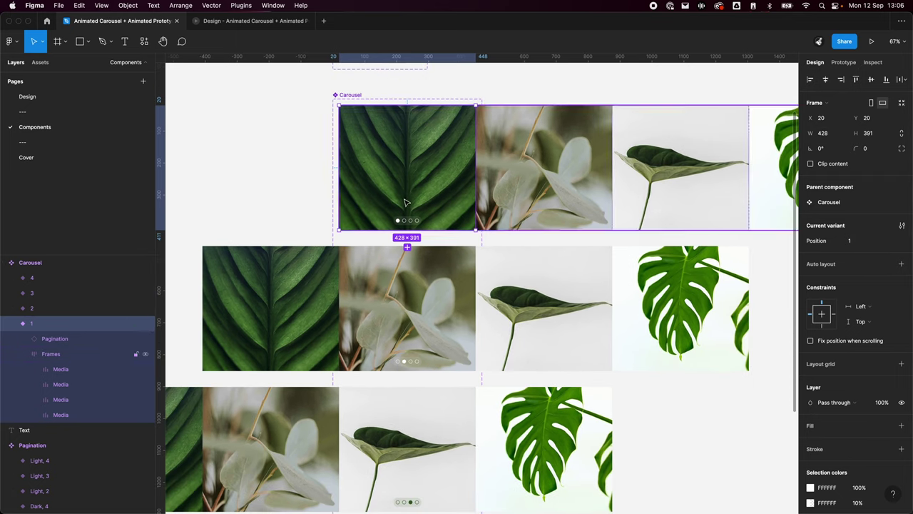
click(48, 352)
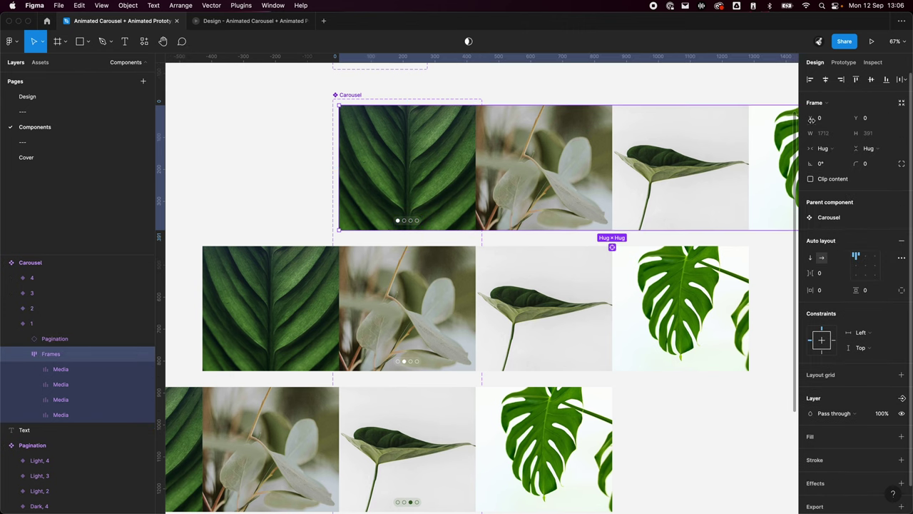
click(39, 307)
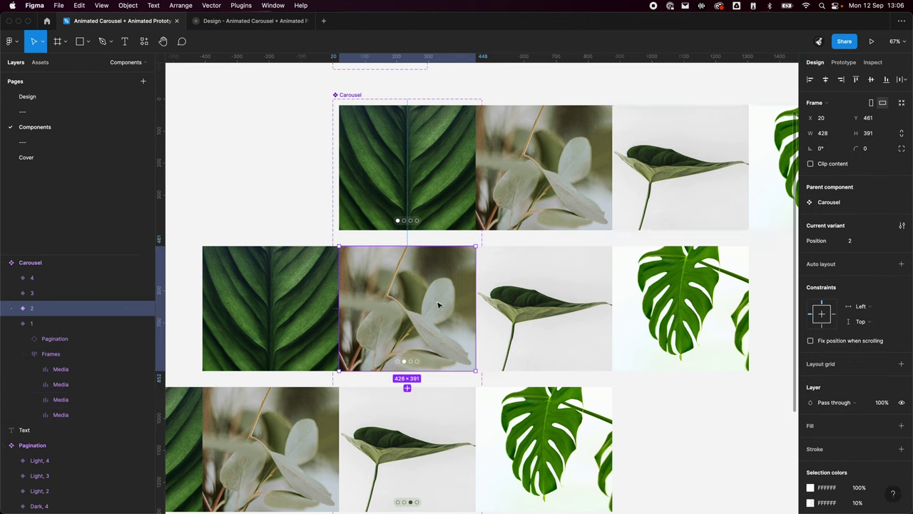
click(11, 308)
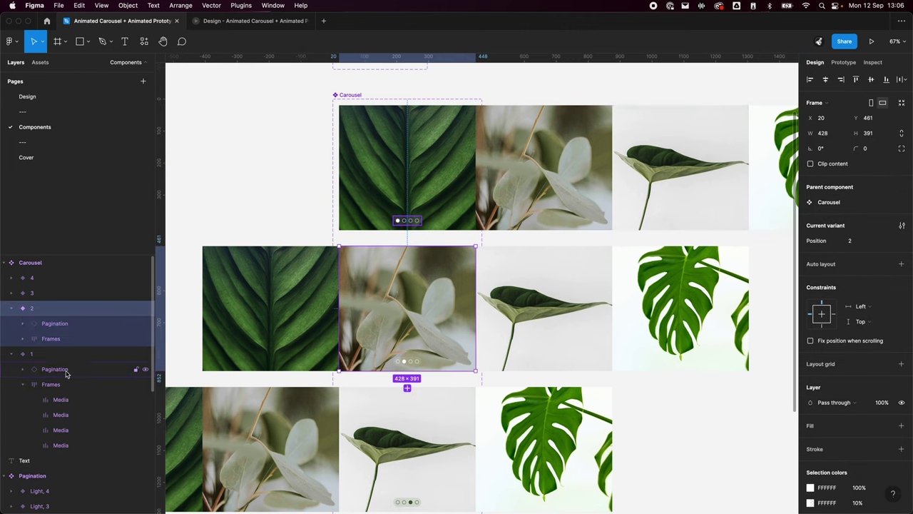
click(45, 338)
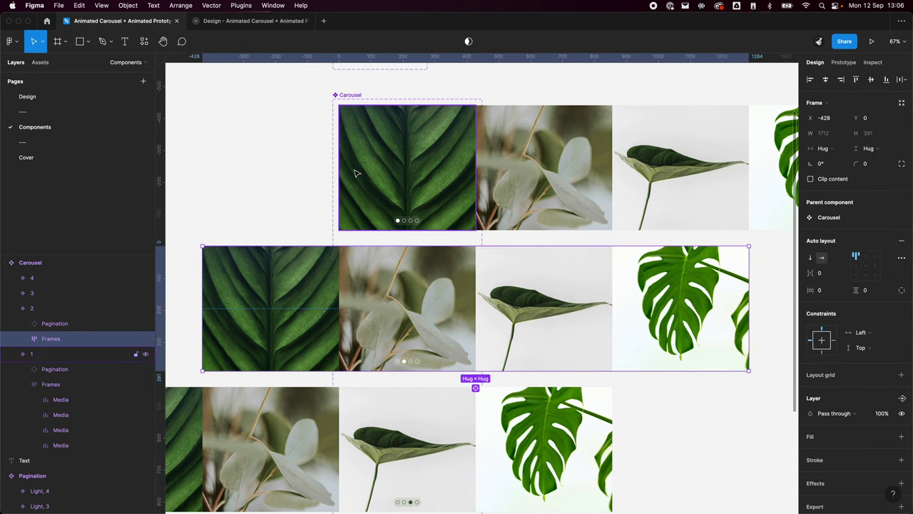
click(398, 161)
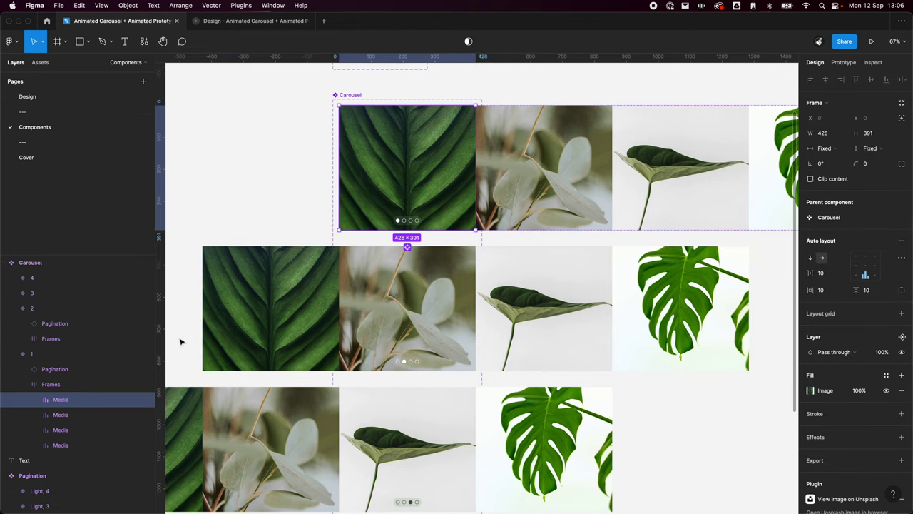
scroll(509, 336, down, 2)
click(430, 353)
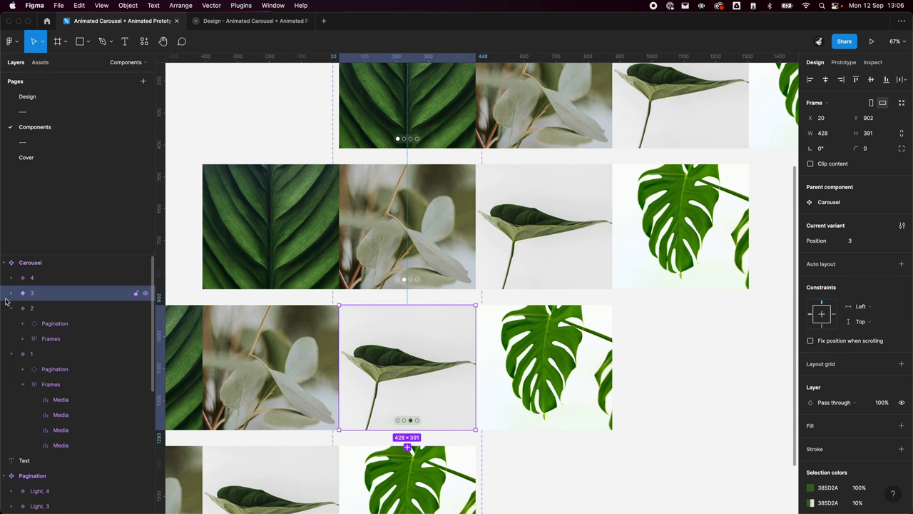
click(11, 293)
click(50, 323)
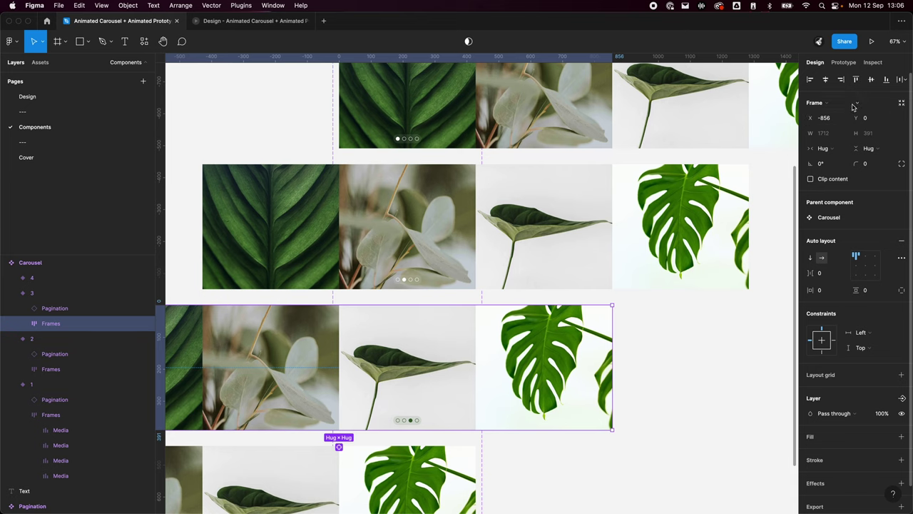
scroll(483, 363, down, 3)
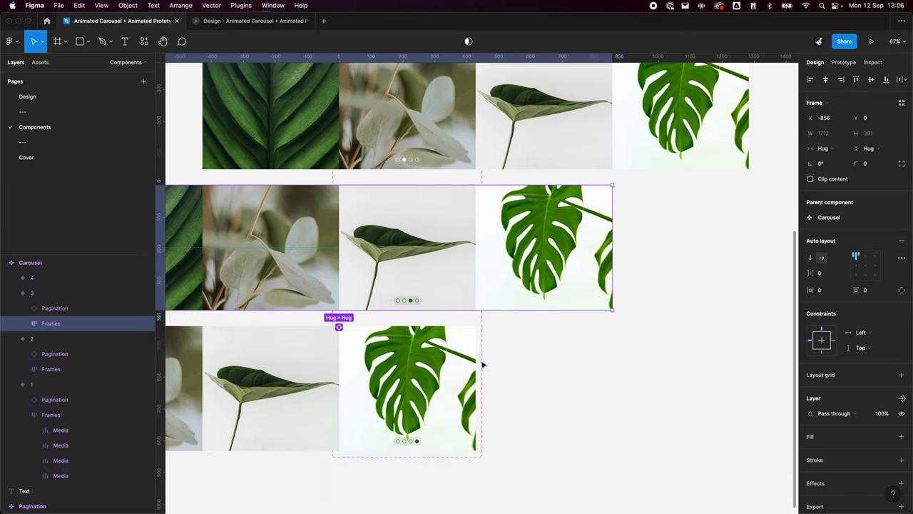
click(681, 389)
scroll(663, 389, down, 3)
click(428, 321)
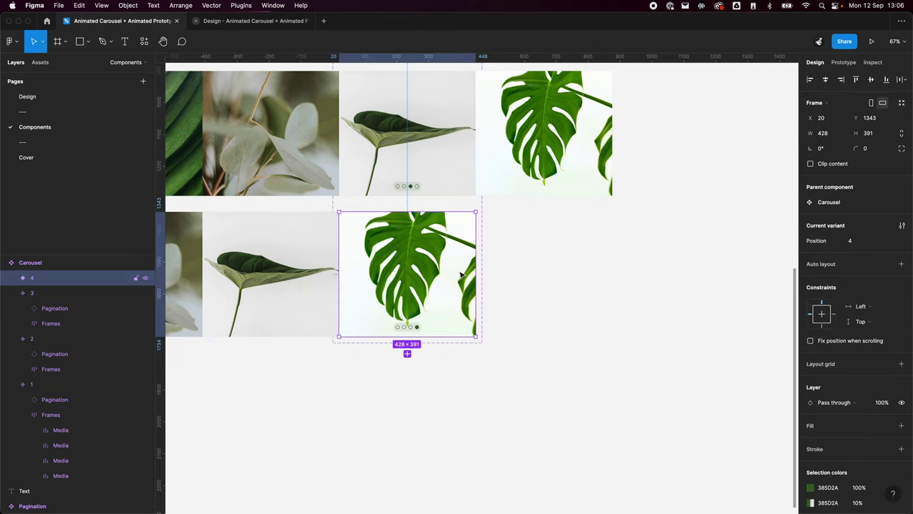
click(11, 277)
click(55, 293)
click(58, 308)
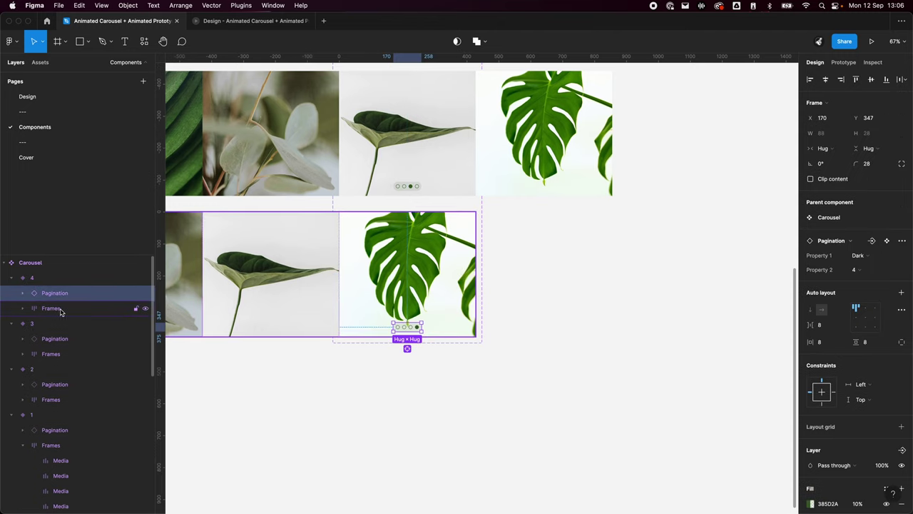
scroll(672, 261, down, 5)
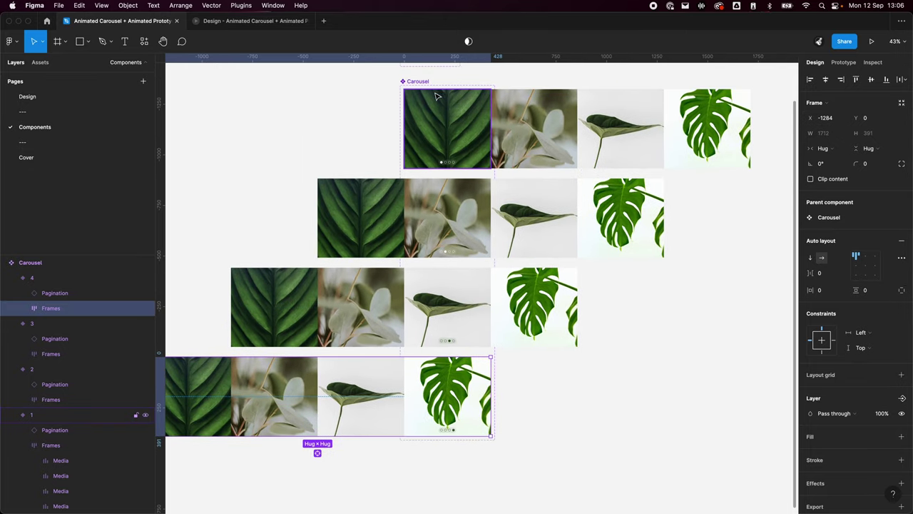
- Select Carousel variants 1–4 together and enable Clip content on them
shift+click(57, 353)
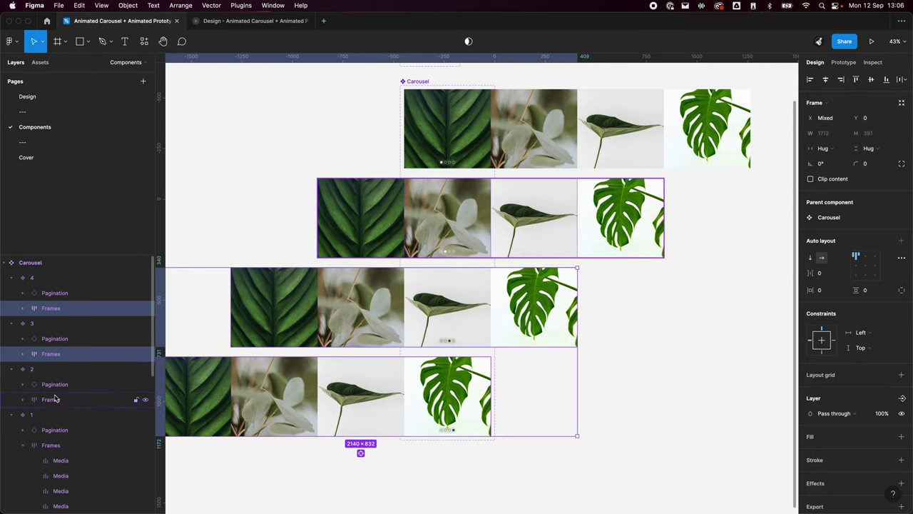
click(32, 369)
shift+click(30, 414)
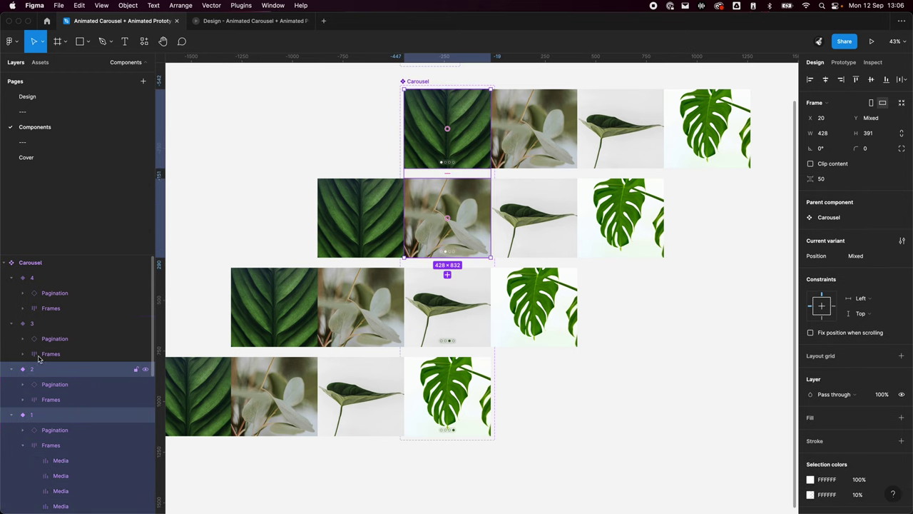
shift+click(31, 323)
shift+click(31, 277)
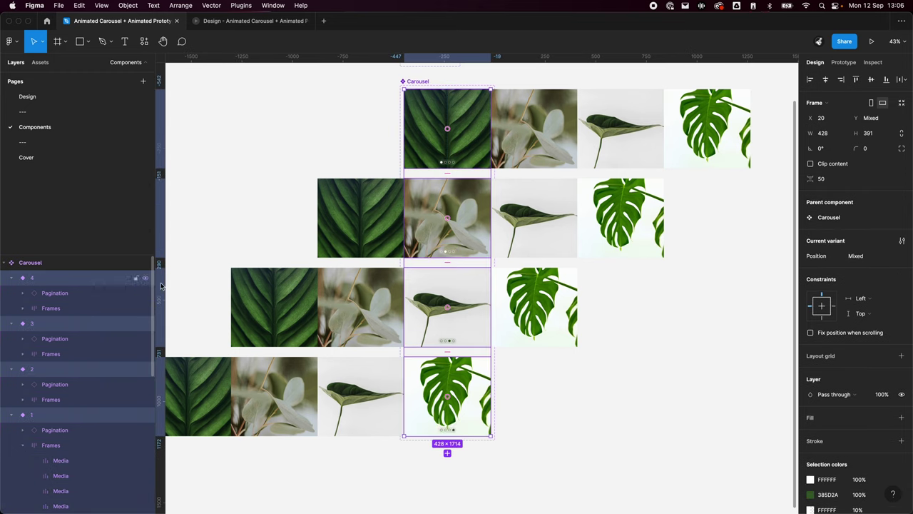
click(811, 164)
click(665, 391)
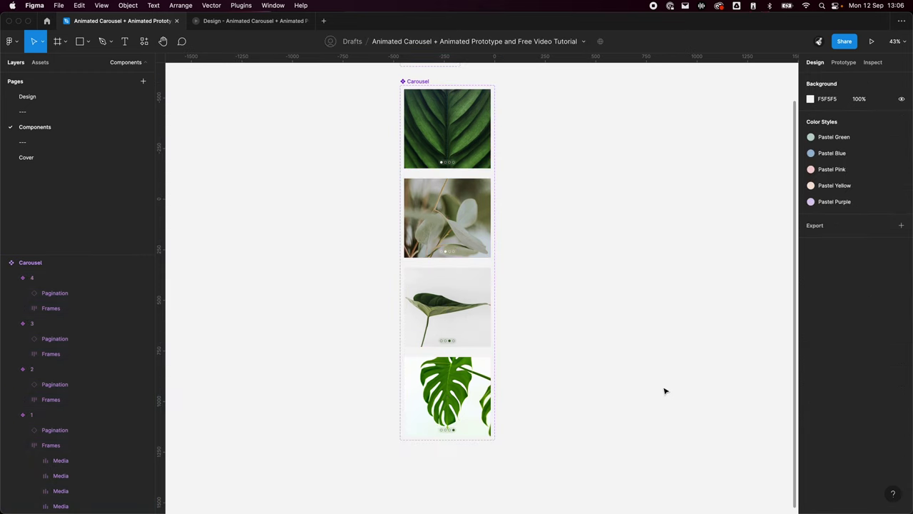
- Switch to the Prototype tab to view connections between the variants
scroll(601, 216, up, 2)
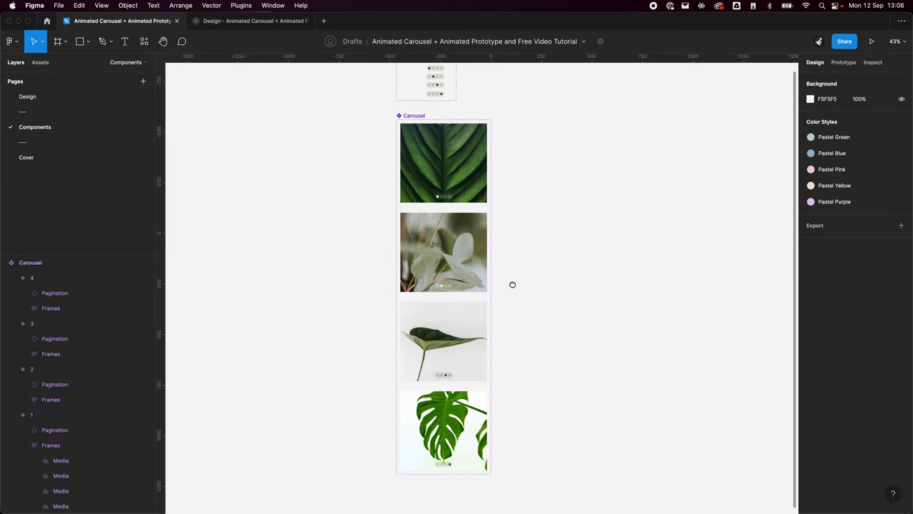
ctrl+scroll(459, 107, up, 2)
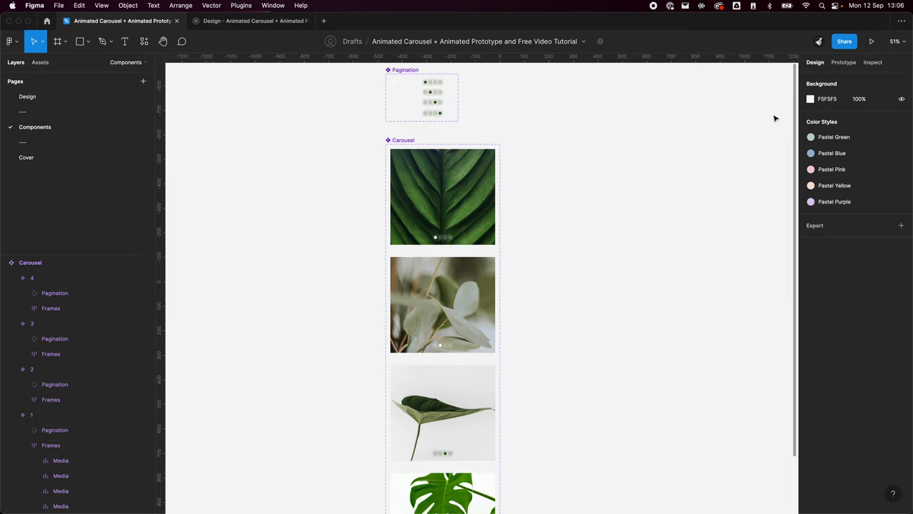
scroll(577, 257, up, 2)
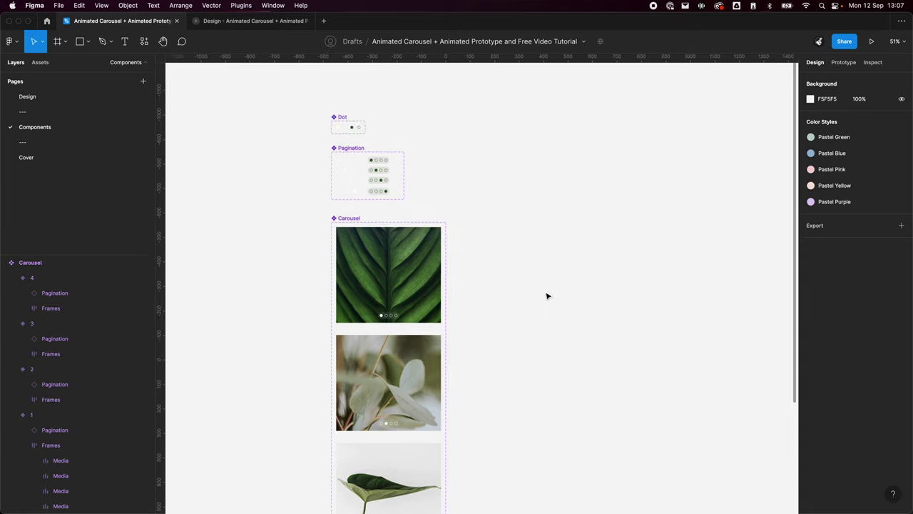
ctrl+scroll(301, 265, up, 4)
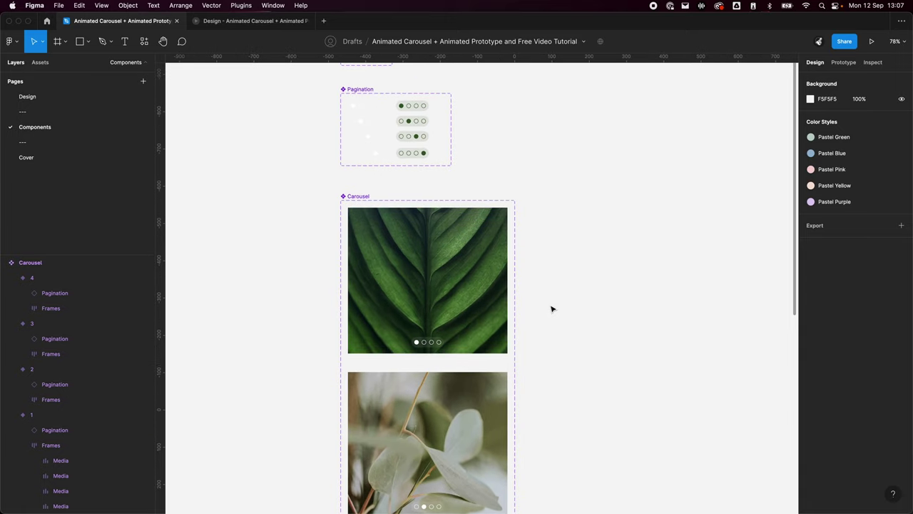
ctrl+scroll(483, 279, up, 1)
click(499, 248)
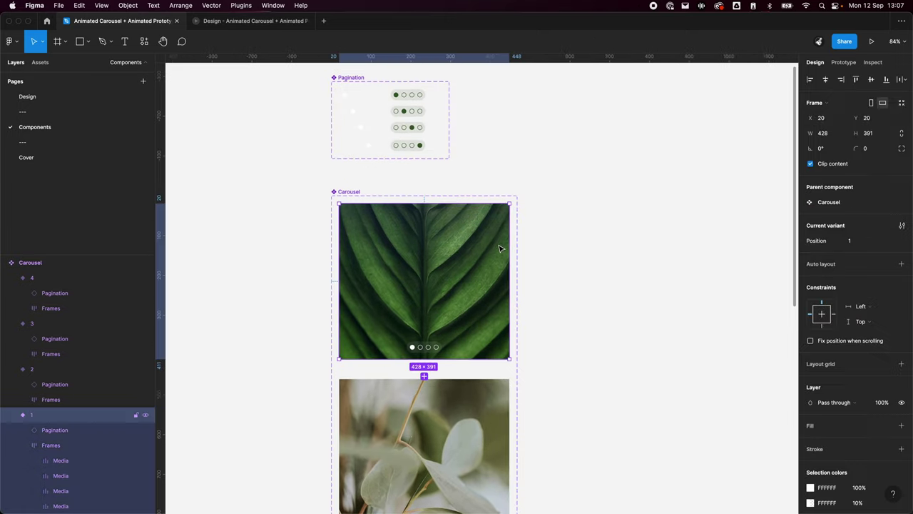
click(592, 305)
scroll(592, 277, down, 2)
ctrl+scroll(619, 341, down, 3)
scroll(599, 290, down, 2)
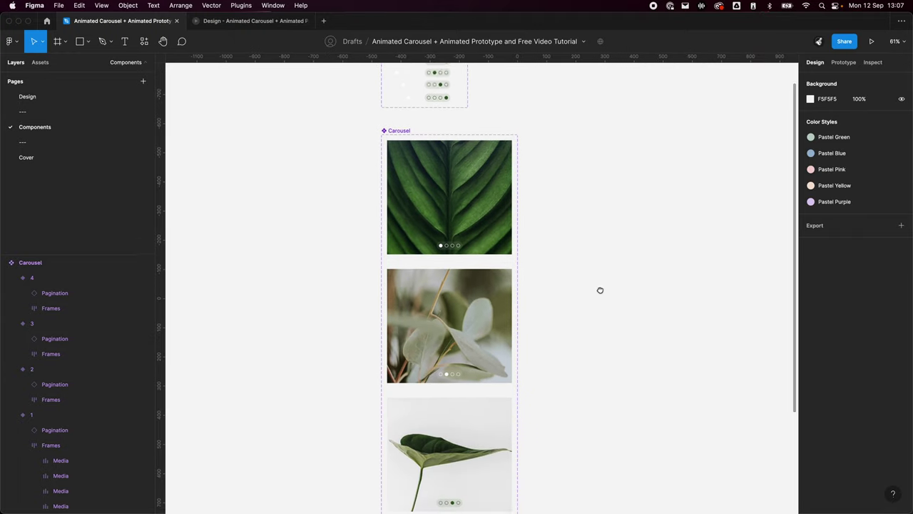
key(shift+e)
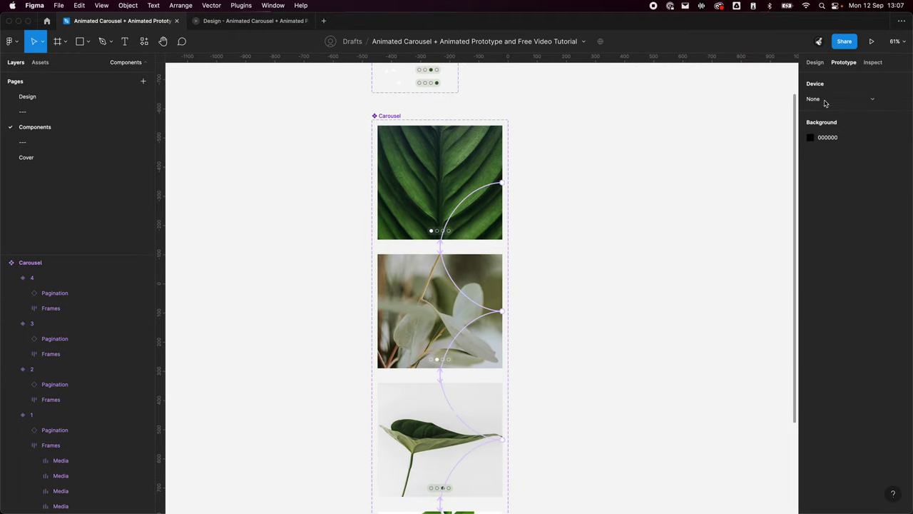
- Inspect the details of the first variant's prototype interaction
ctrl+scroll(528, 230, up, 4)
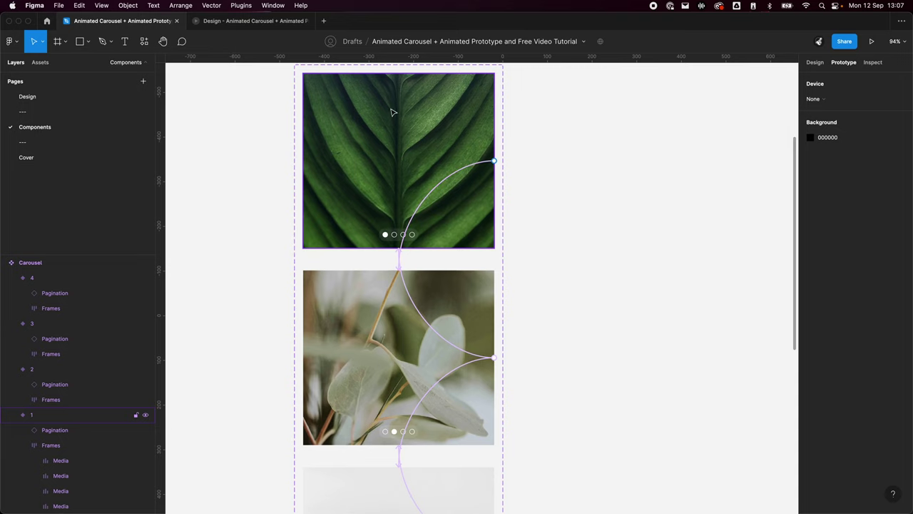
scroll(492, 343, down, 3)
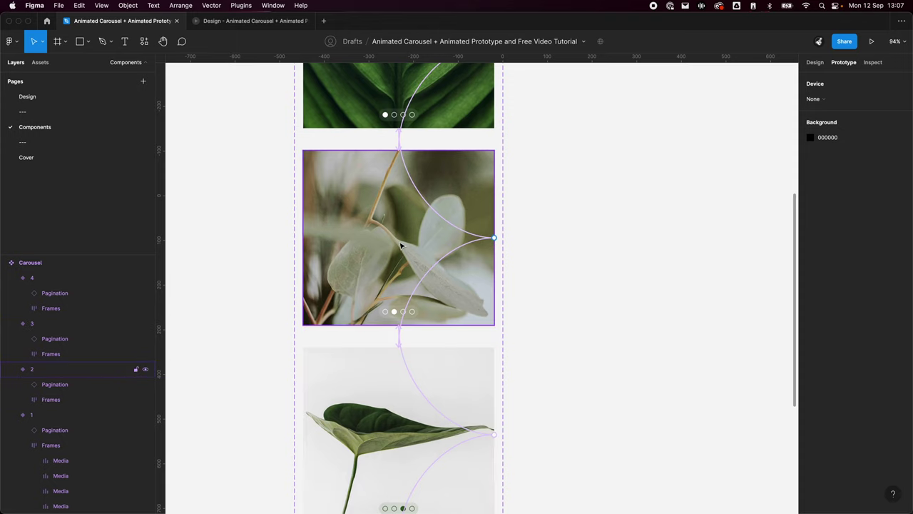
scroll(445, 104, up, 2)
click(448, 109)
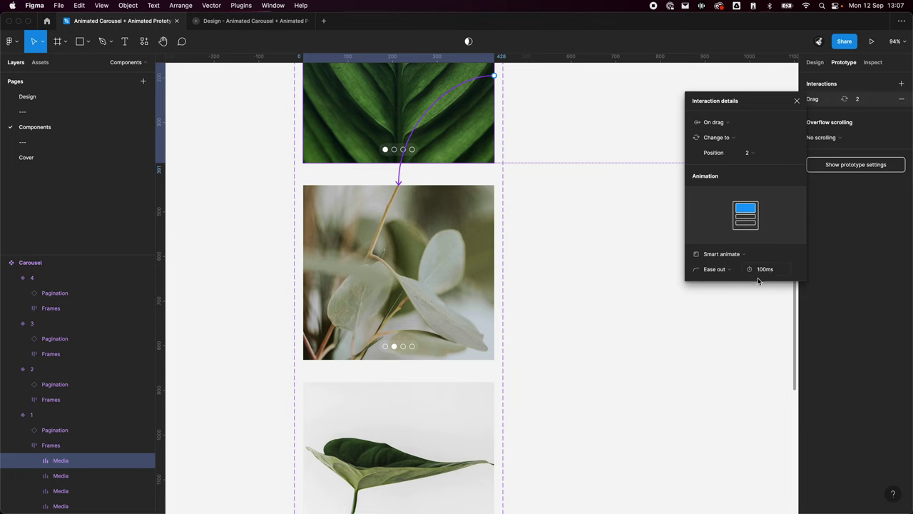
scroll(618, 300, up, 5)
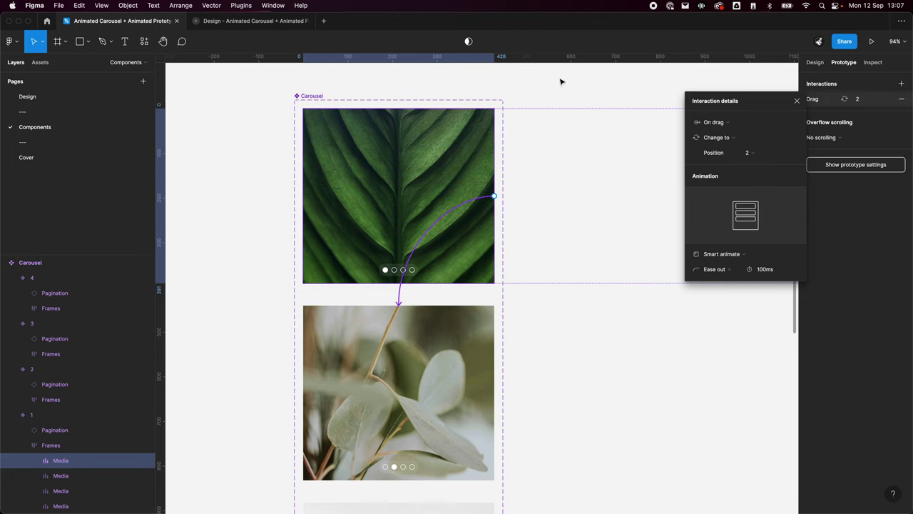
scroll(574, 147, down, 5)
ctrl+scroll(617, 183, down, 3)
click(564, 269)
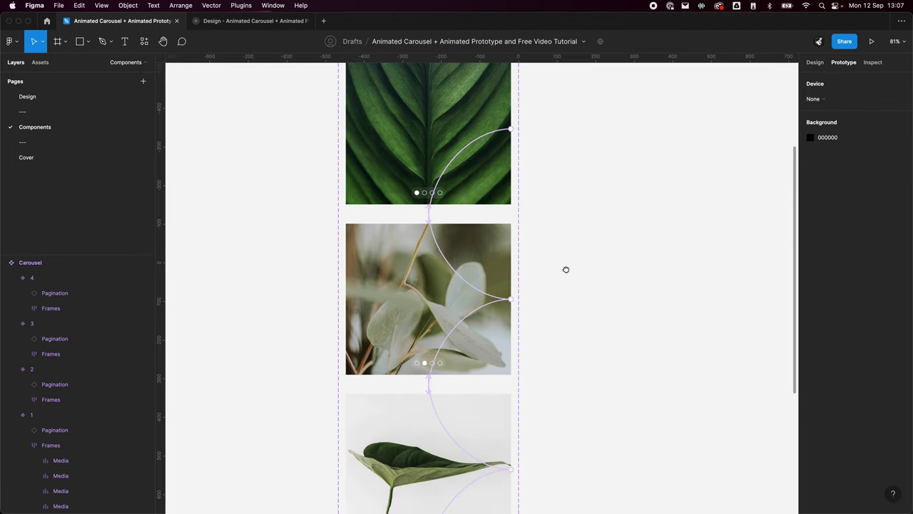
- Preview the carousel prototype from the first slide, then return to the file
scroll(336, 146, right, 2)
scroll(336, 146, up, 1)
click(331, 121)
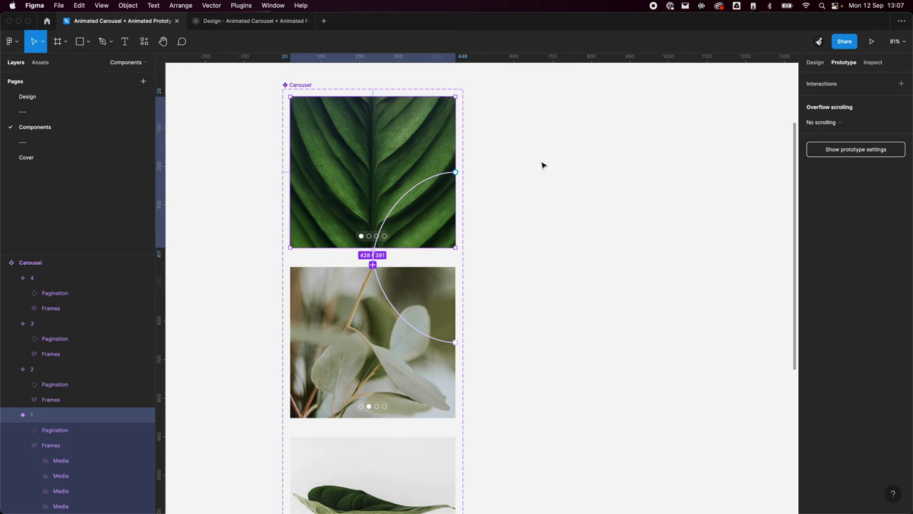
click(263, 24)
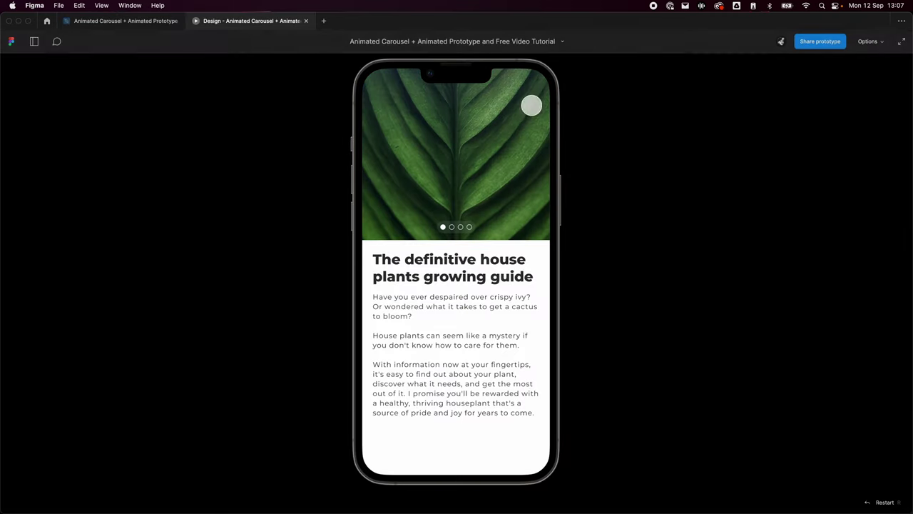
click(114, 21)
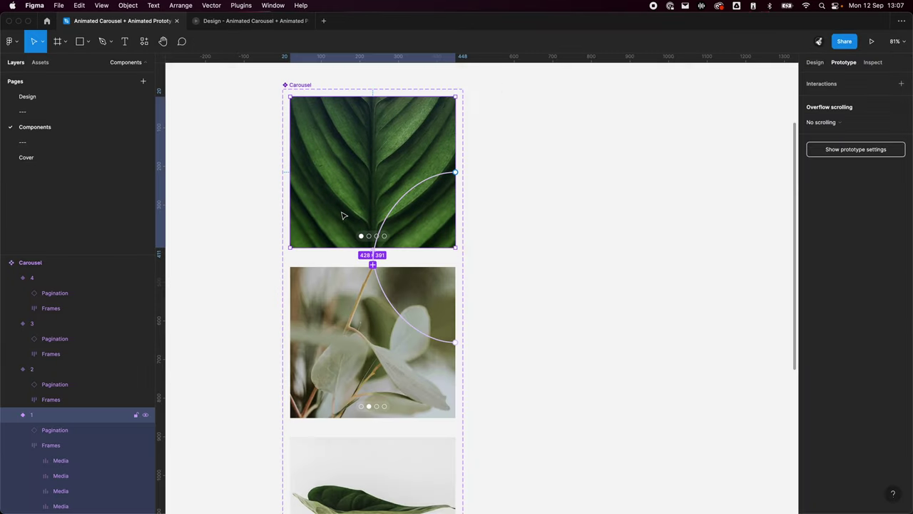
- Review the On drag interaction details and slide 1's image layers
click(436, 180)
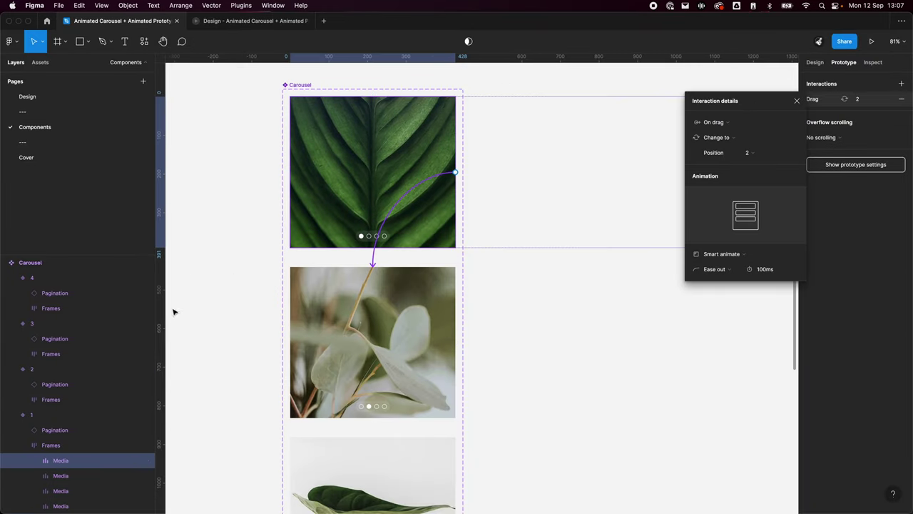
scroll(85, 357, down, 5)
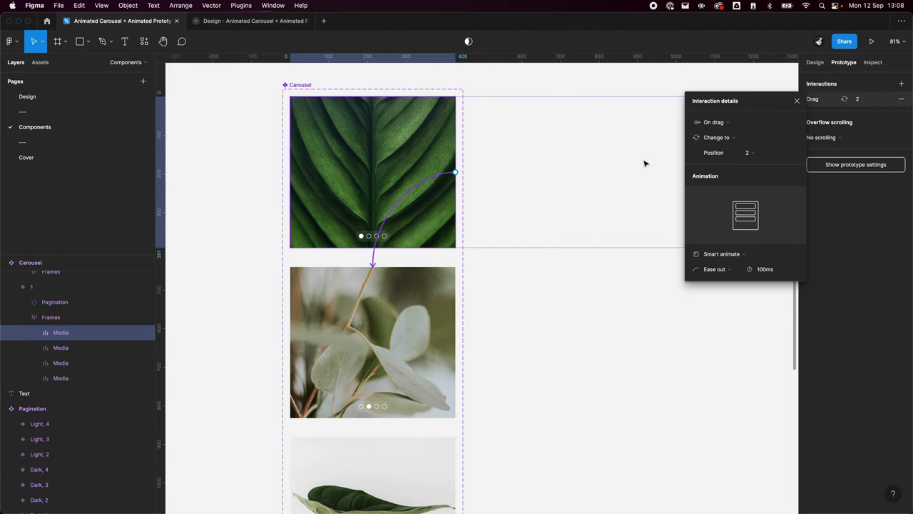
scroll(71, 303, up, 1)
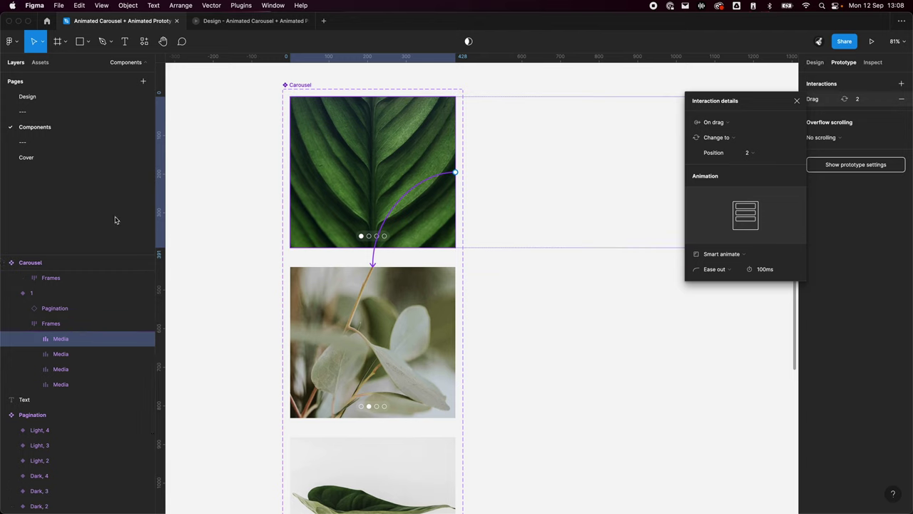
click(41, 293)
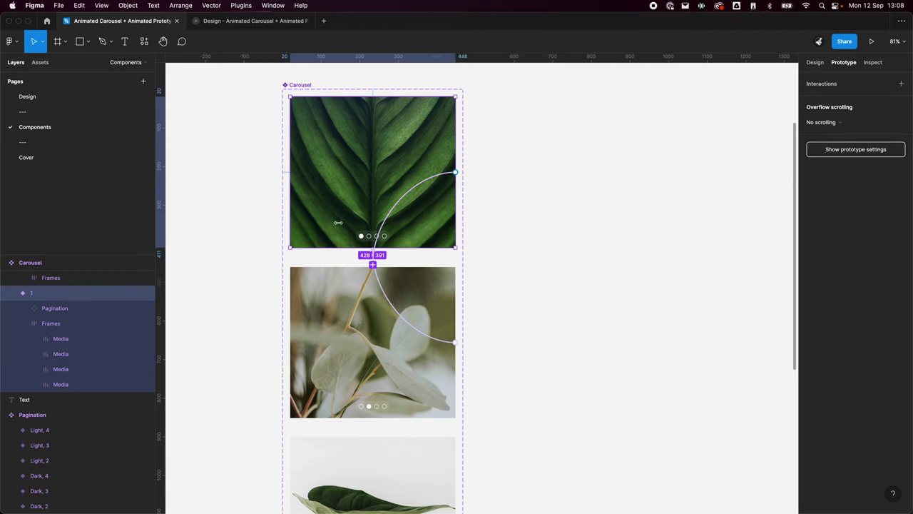
scroll(601, 199, up, 2)
scroll(601, 199, left, 2)
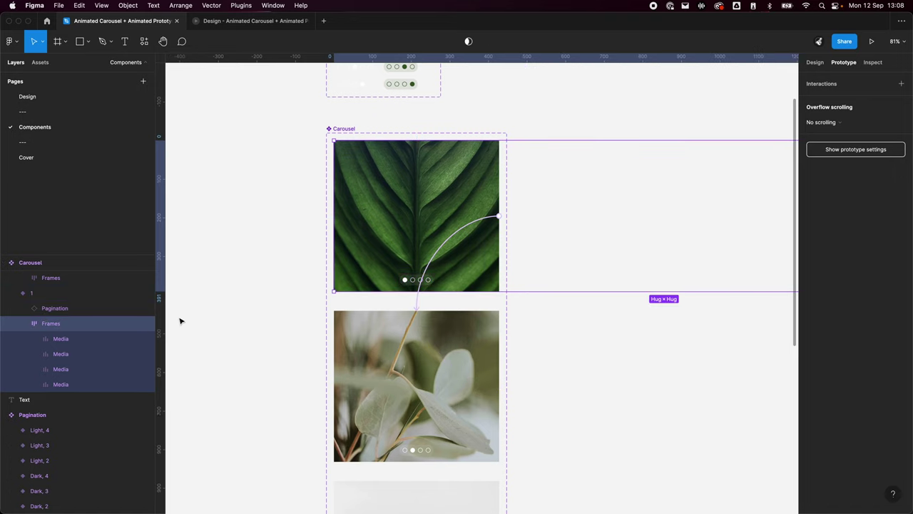
click(75, 383)
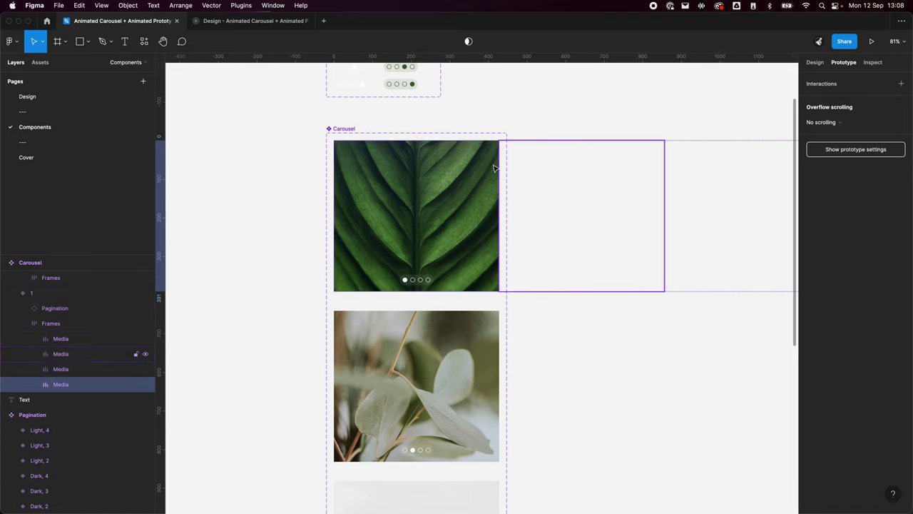
click(61, 341)
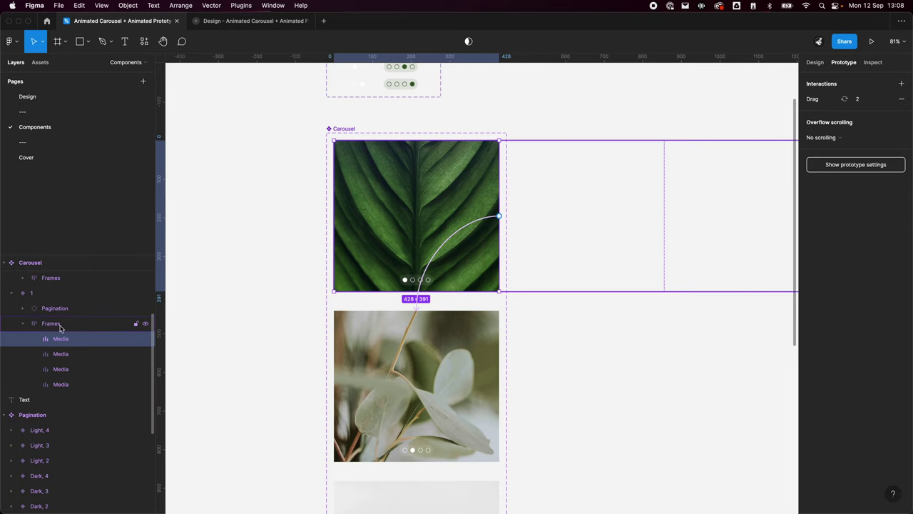
click(548, 368)
- Collapse the layer groups of slides 1–4 and go to the Design page
scroll(36, 314, up, 4)
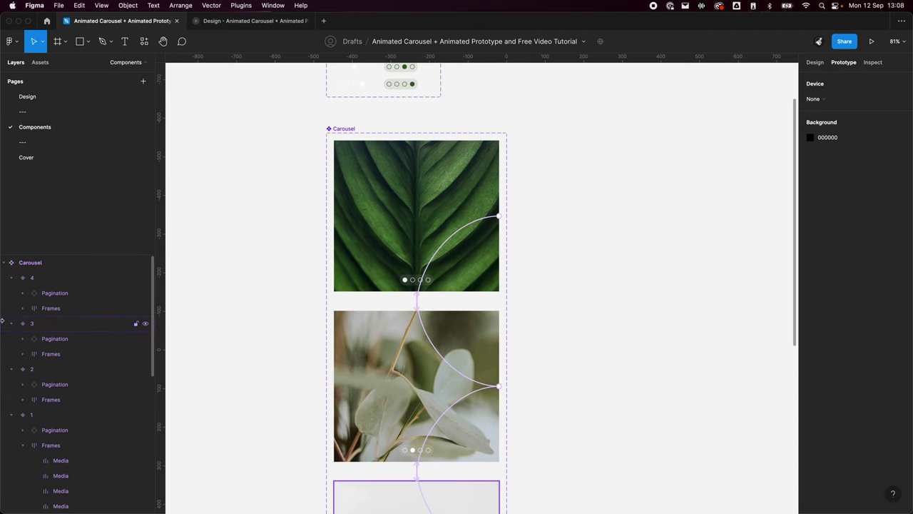
click(10, 278)
click(11, 293)
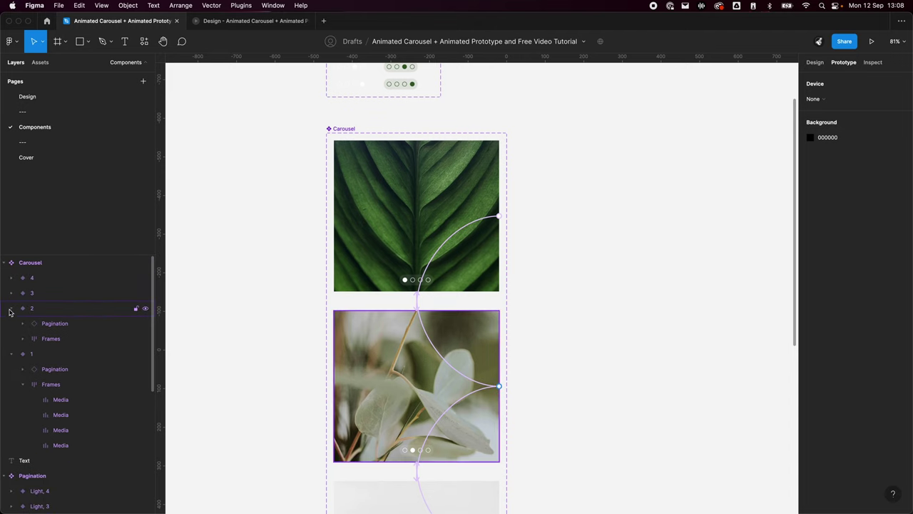
click(10, 312)
click(10, 354)
scroll(579, 316, down, 2)
scroll(416, 309, up, 5)
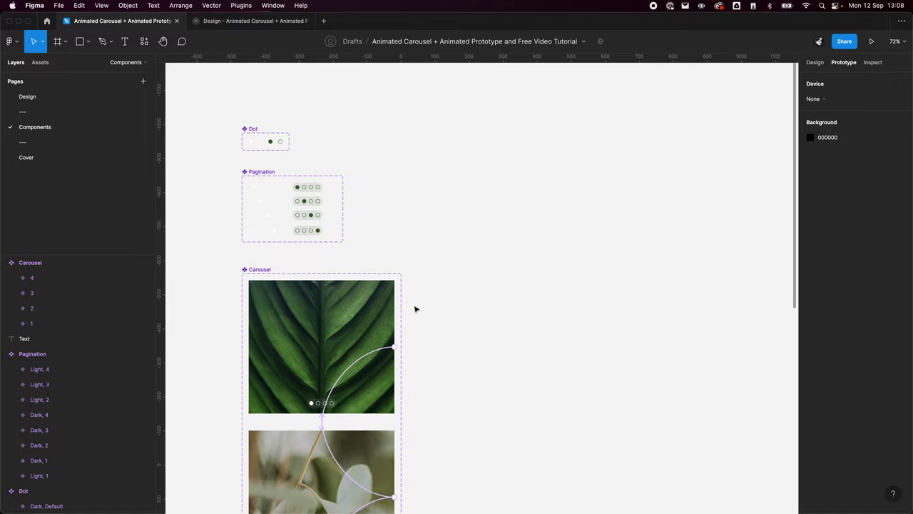
scroll(628, 249, right, 2)
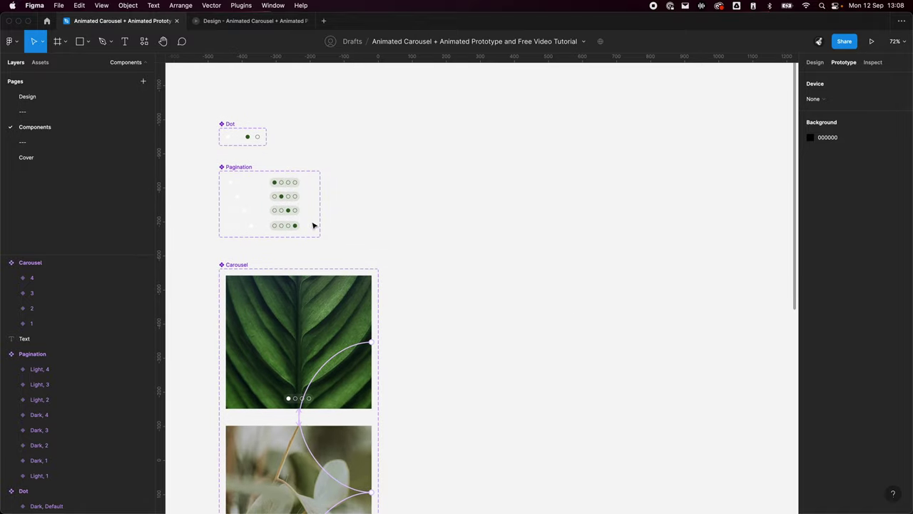
scroll(628, 284, left, 2)
click(27, 95)
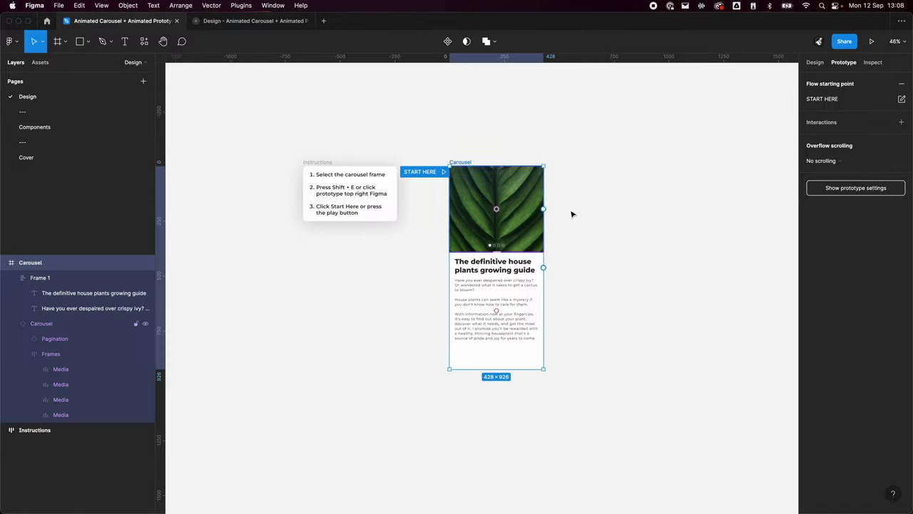
click(516, 147)
scroll(501, 158, up, 3)
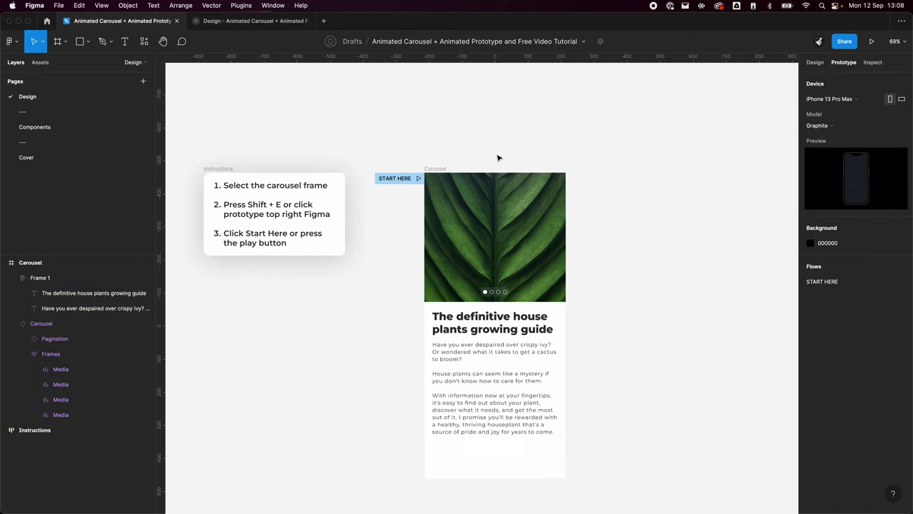
click(433, 169)
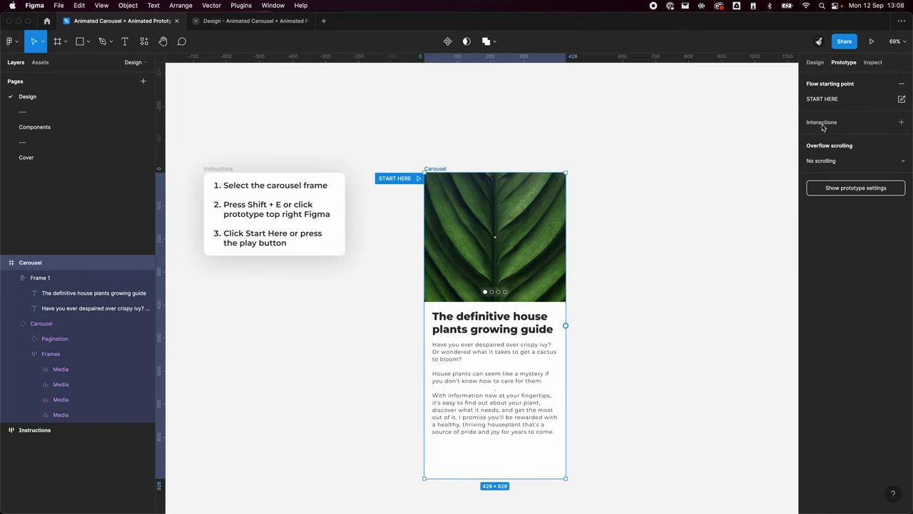
click(820, 64)
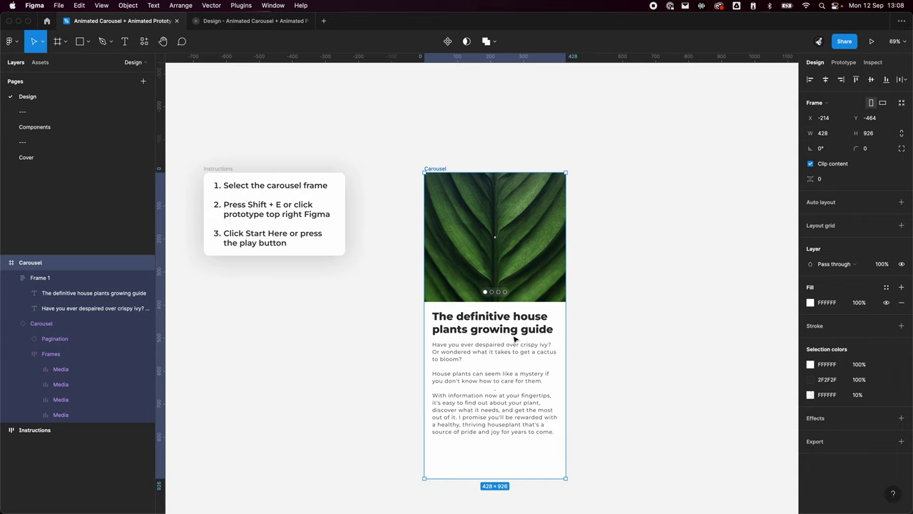
click(569, 208)
click(561, 248)
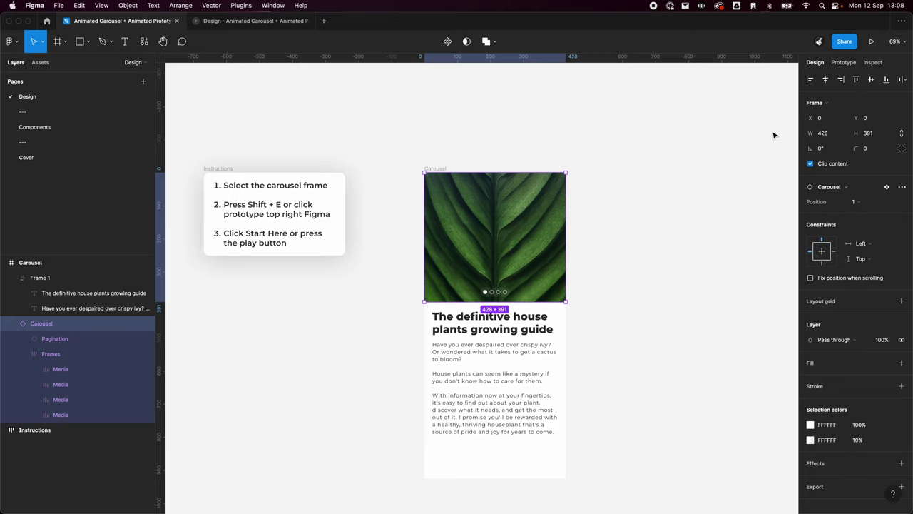
- On the Components page, draw a rectangle beside the Carousel component
click(35, 127)
drag(613, 318, 527, 212)
key(r)
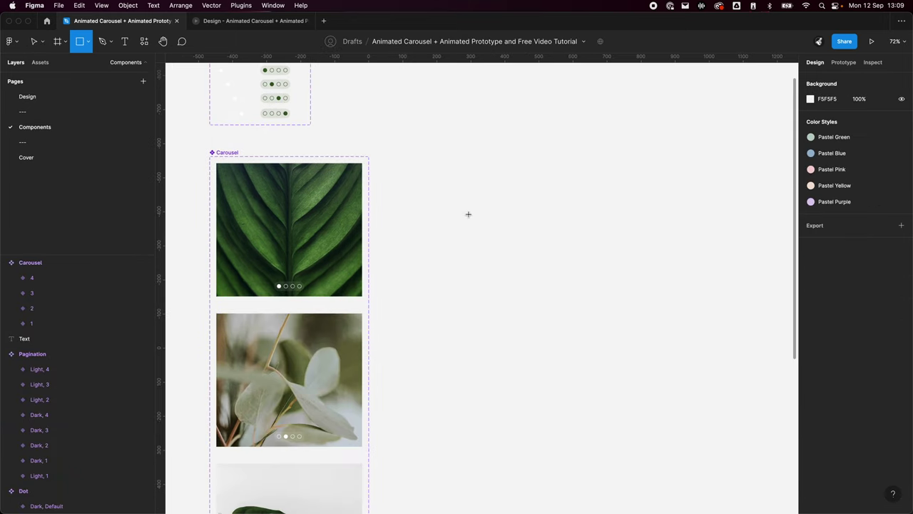
drag(468, 215, 565, 312)
- Size the rectangle to 428 × 428
click(833, 122)
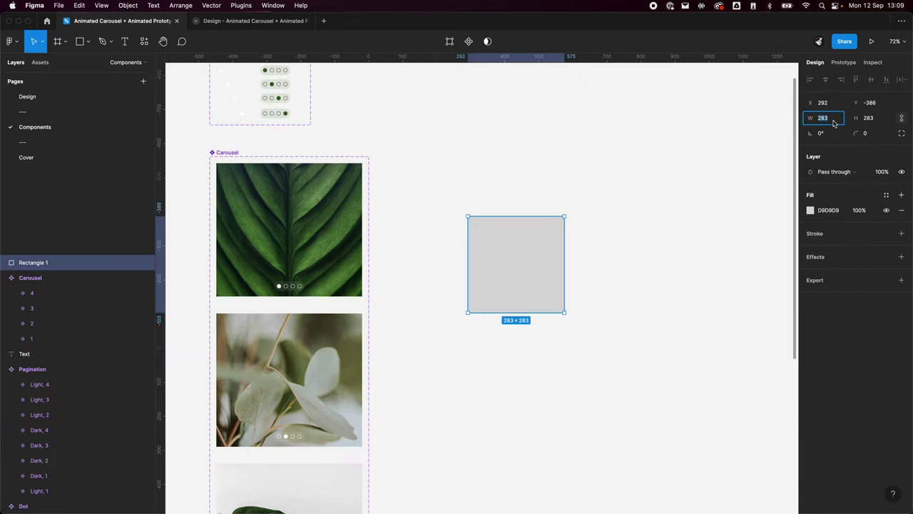
text(428)
key(Tab)
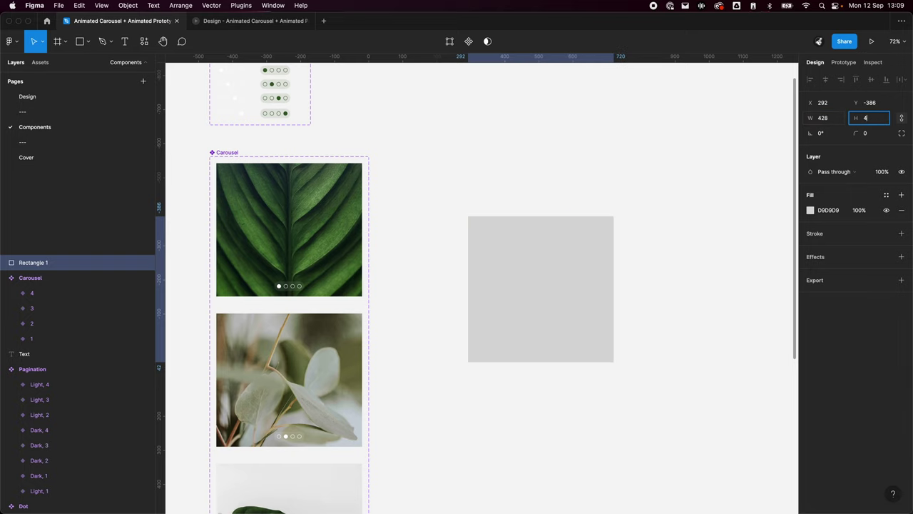
text(4289)
key(Return)
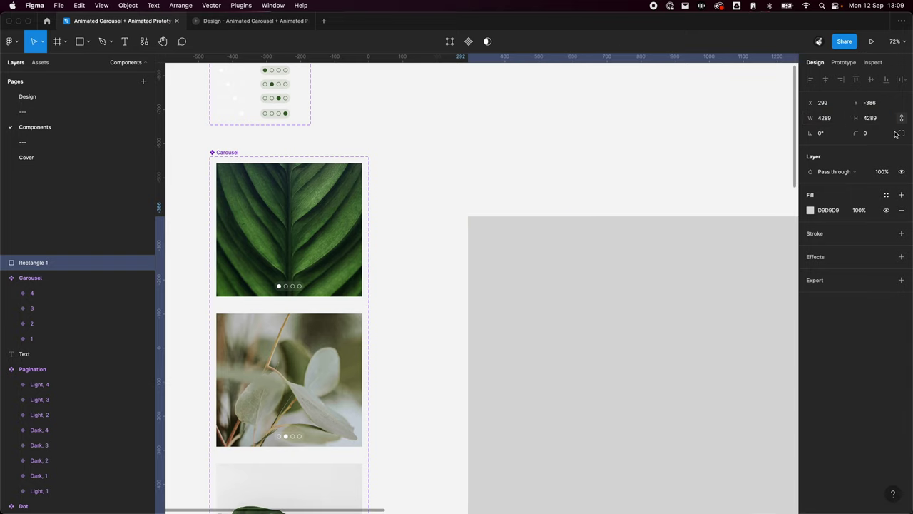
click(840, 120)
text(4)
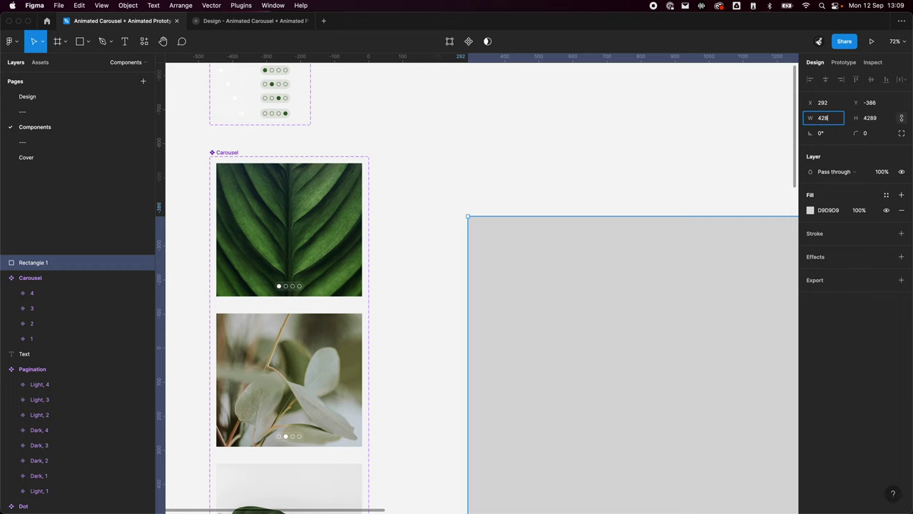
key(Return)
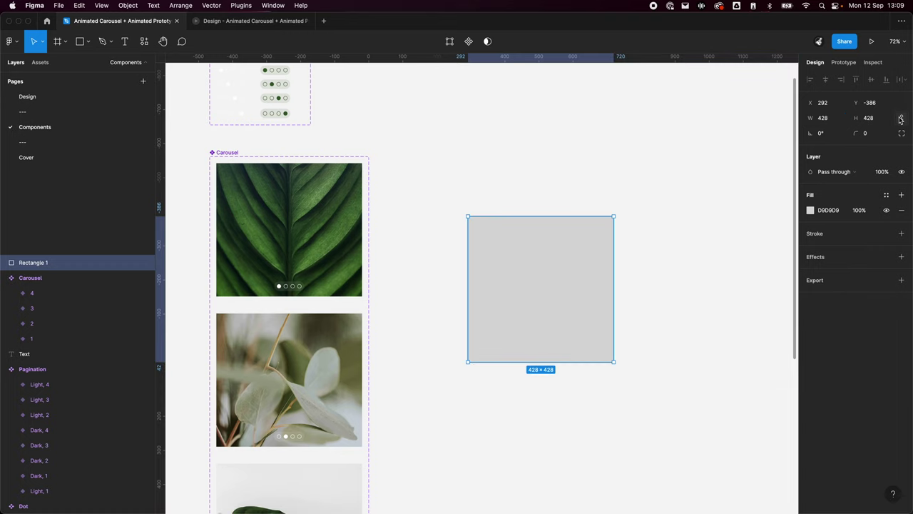
click(594, 378)
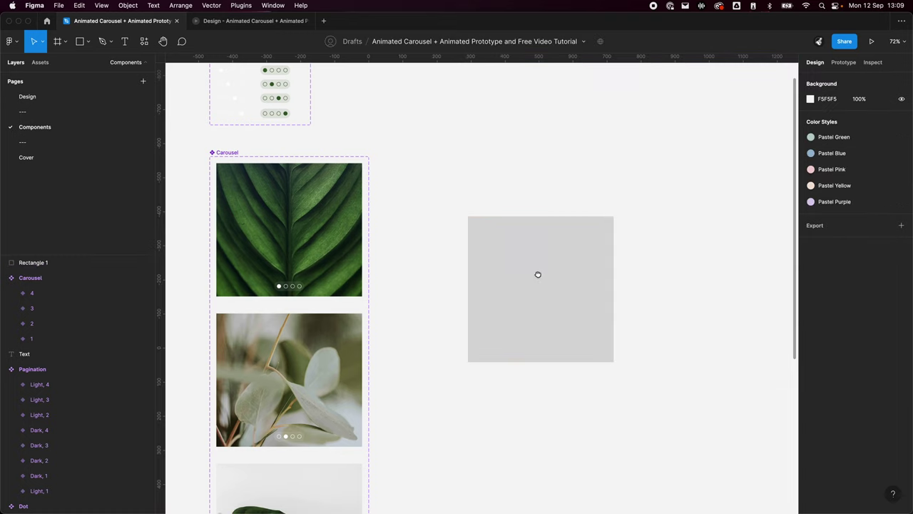
scroll(537, 274, down, 2)
- Move the grey square up and wrap it in an auto-layout frame
scroll(617, 369, up, 2)
click(569, 341)
drag(570, 341, 576, 288)
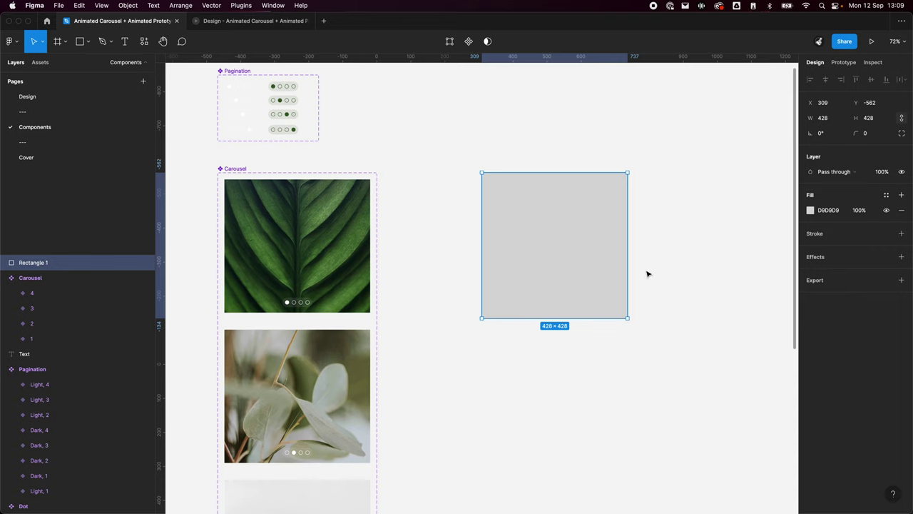
key(shift+a)
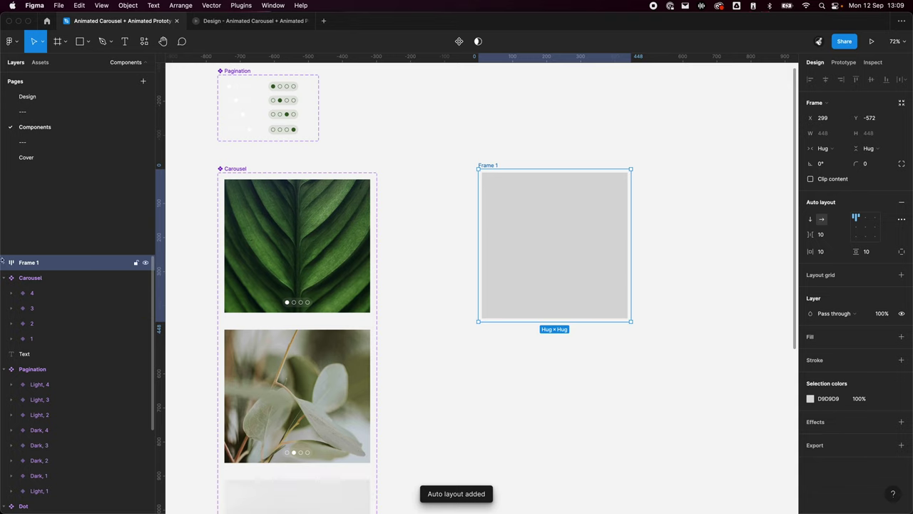
- Set the auto layout's spacing and horizontal and vertical padding to 0
click(823, 235)
text(00)
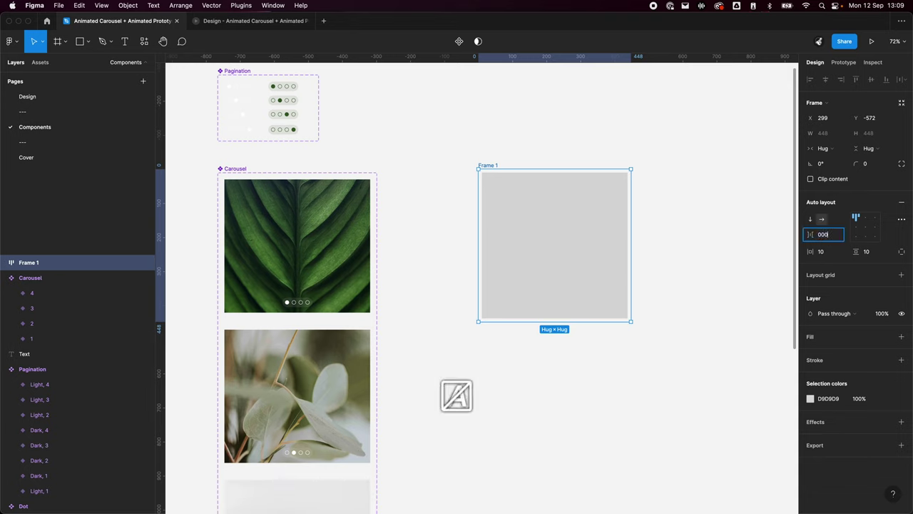
key(Tab)
text(0)
key(Tab)
text(0)
key(Return)
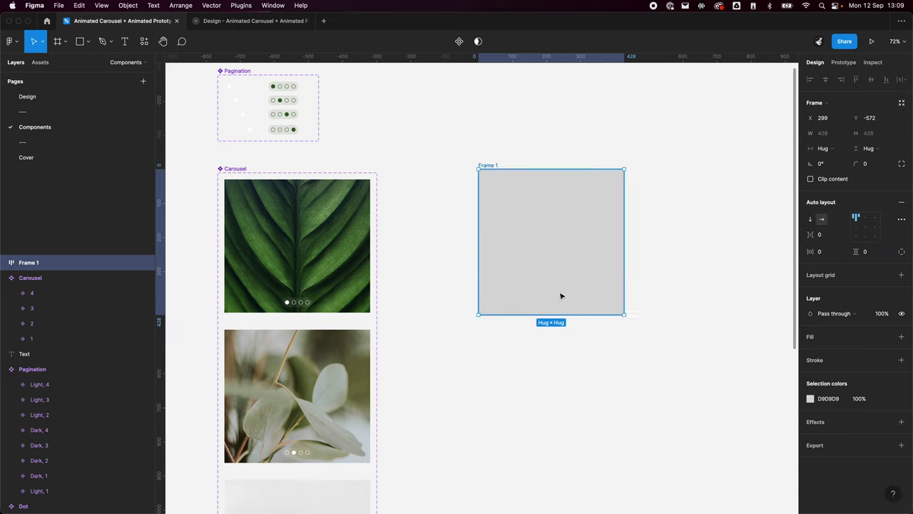
- Rename the square's layer to Media Item
click(5, 263)
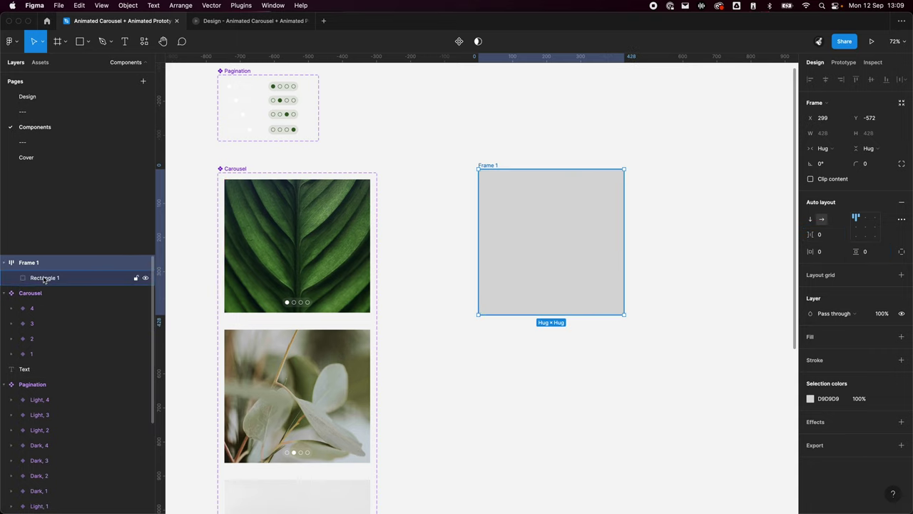
double_click(44, 278)
text(Media Item)
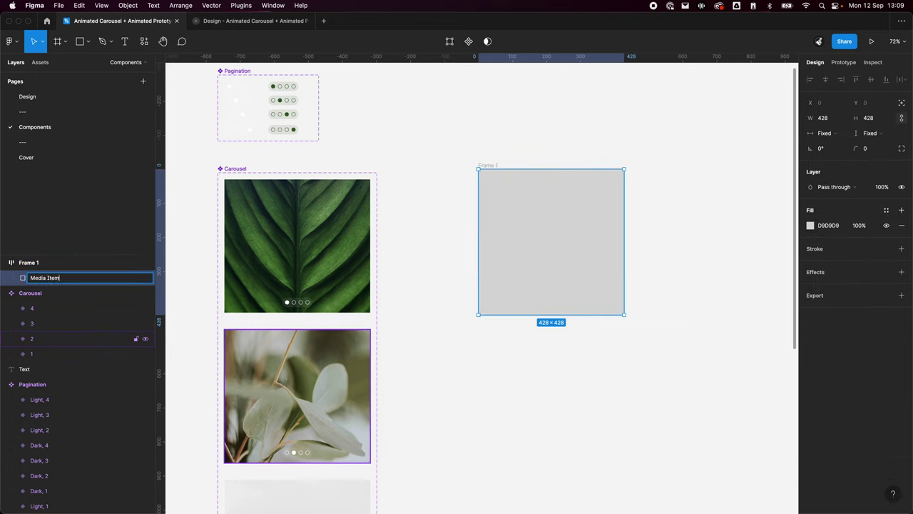
key(Return)
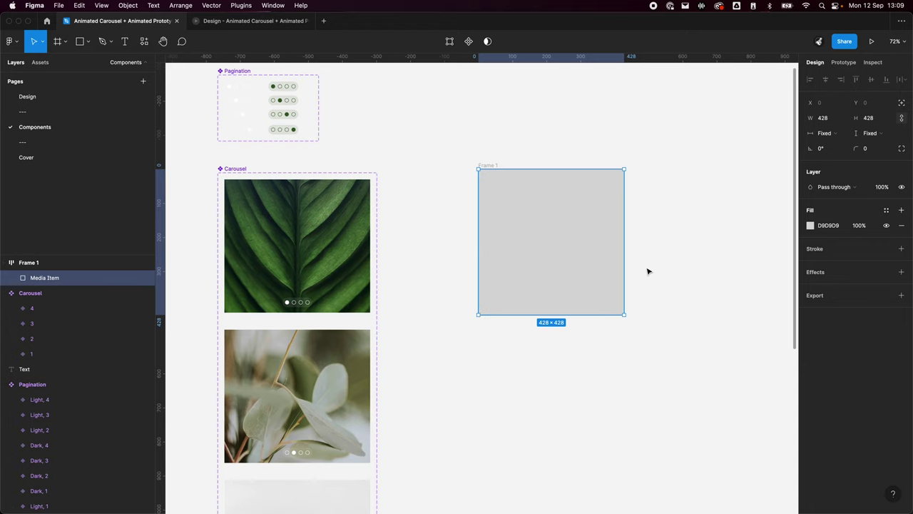
scroll(567, 316, right, 3)
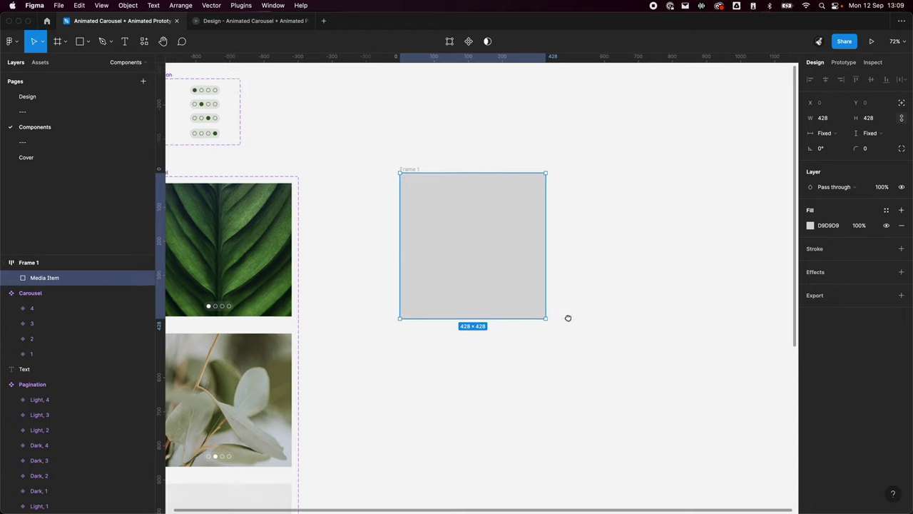
scroll(552, 314, down, 4)
- Duplicate Media Item into a row of four squares and wrap them in a new frame
key(super+d)
key(super+d)
key(super+d)
click(644, 443)
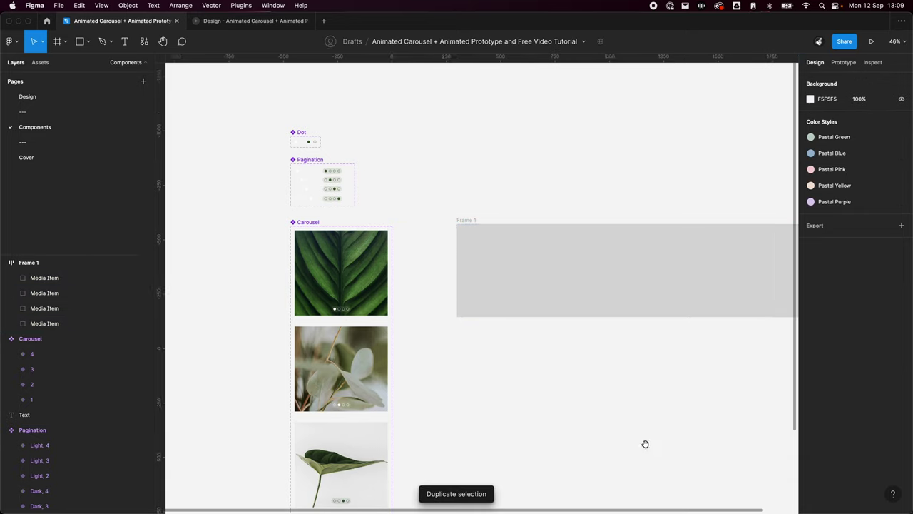
scroll(500, 285, right, 2)
click(398, 195)
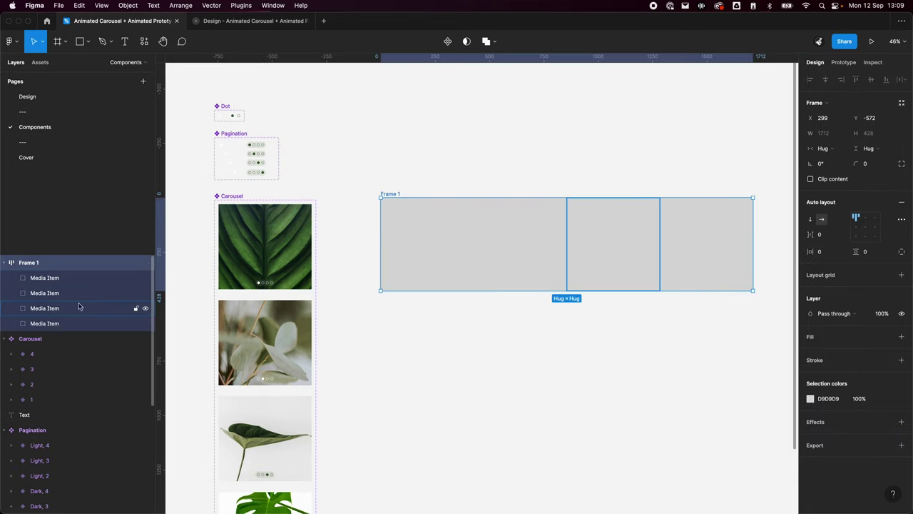
key(Return)
right_click(412, 202)
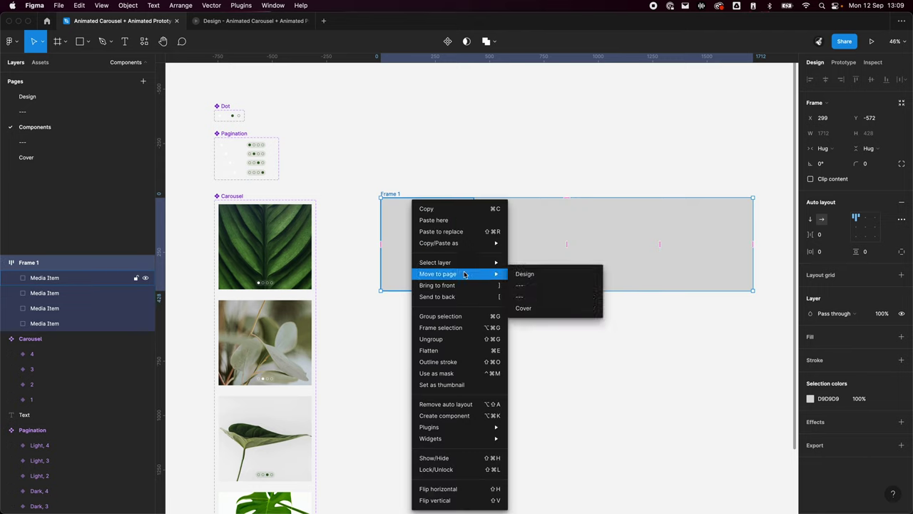
click(460, 329)
- Rename the new frame to 'Carousel'
double_click(33, 263)
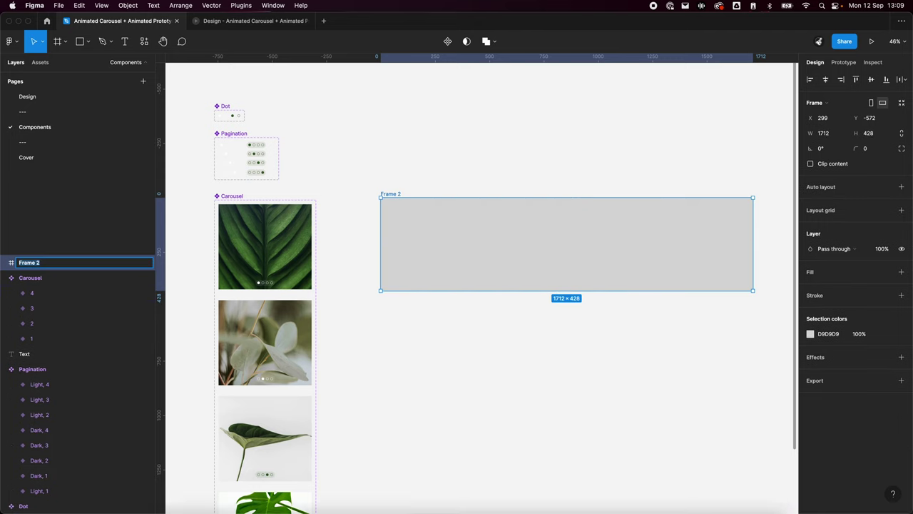
text(Carou)
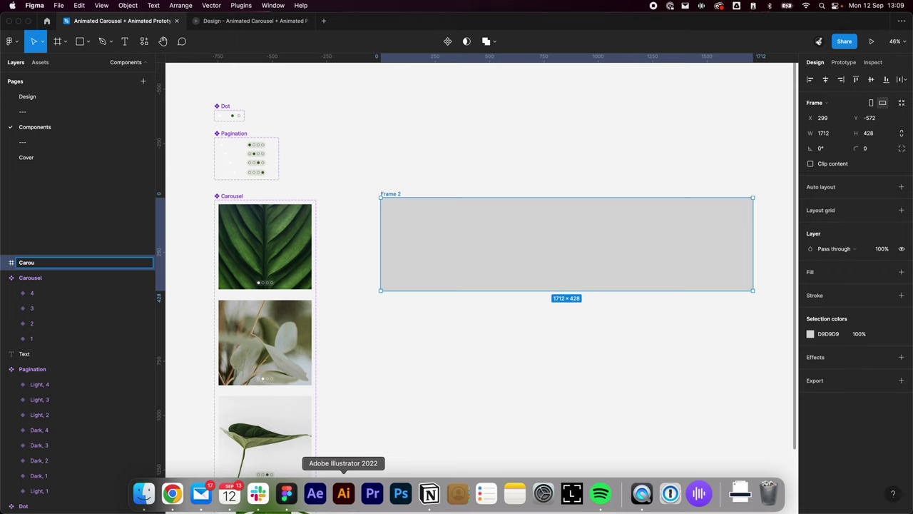
text(sel)
key(Return)
click(886, 334)
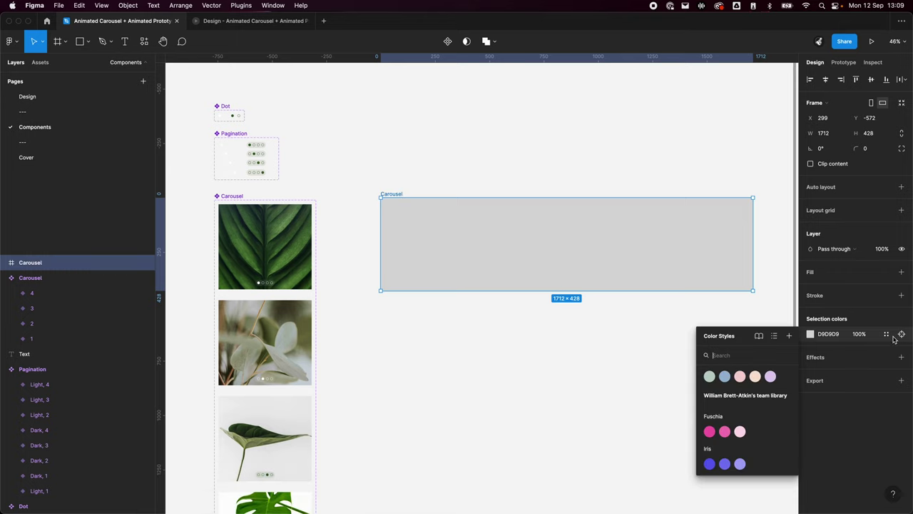
click(566, 382)
- Turn on Clip content for the Carousel frame and set its width to 428
scroll(445, 202, up, 5)
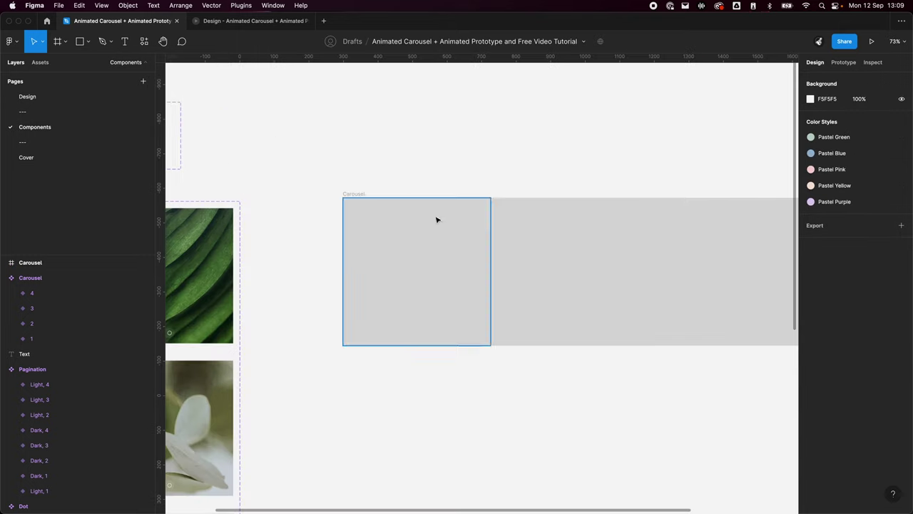
click(357, 194)
scroll(410, 200, down, 3)
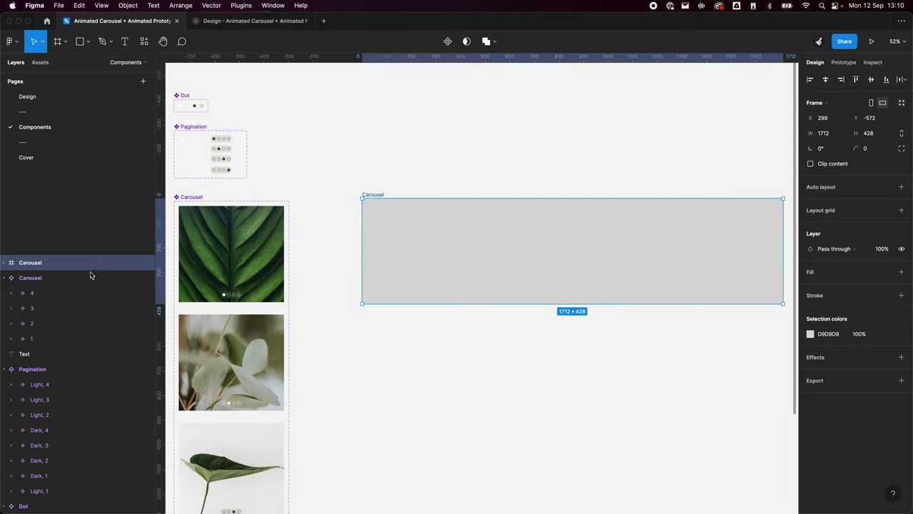
click(810, 164)
click(825, 134)
text(428)
key(Return)
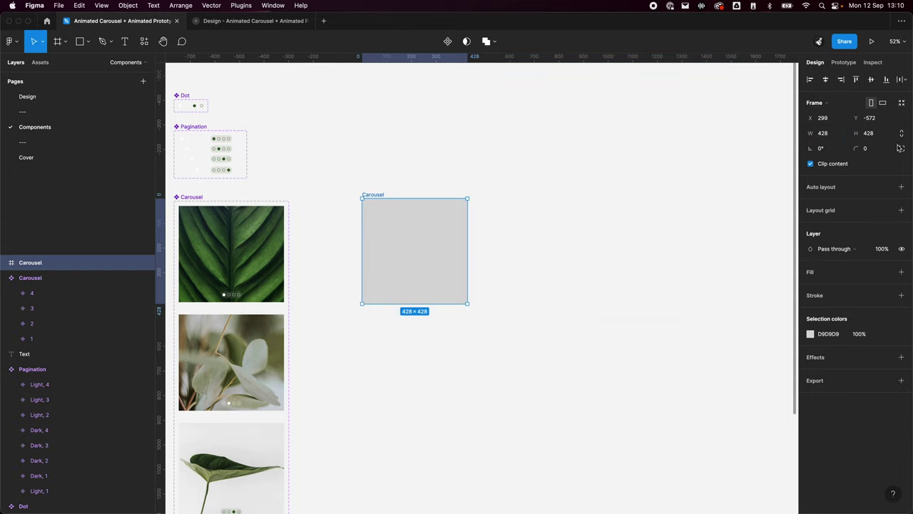
- Paste a Light, 1 pagination instance inside the Carousel frame
click(377, 389)
drag(414, 283, 524, 345)
click(497, 255)
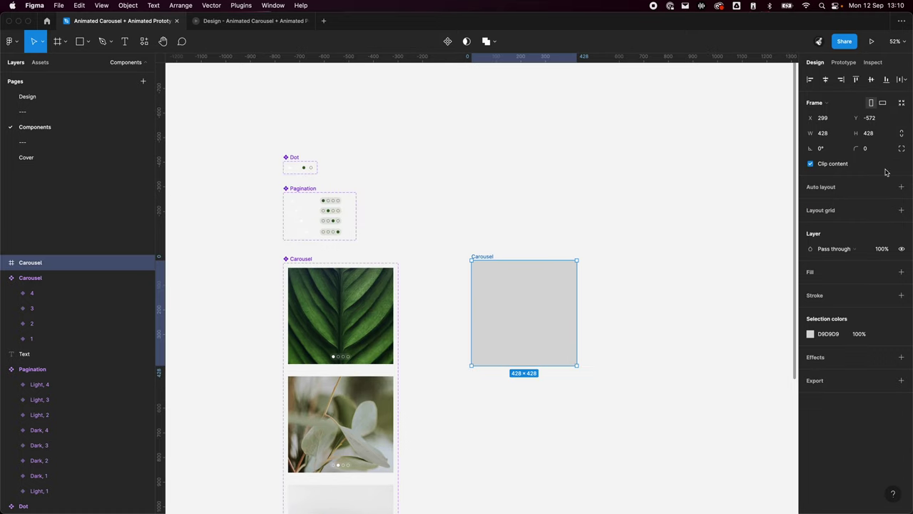
click(382, 256)
scroll(367, 250, up, 5)
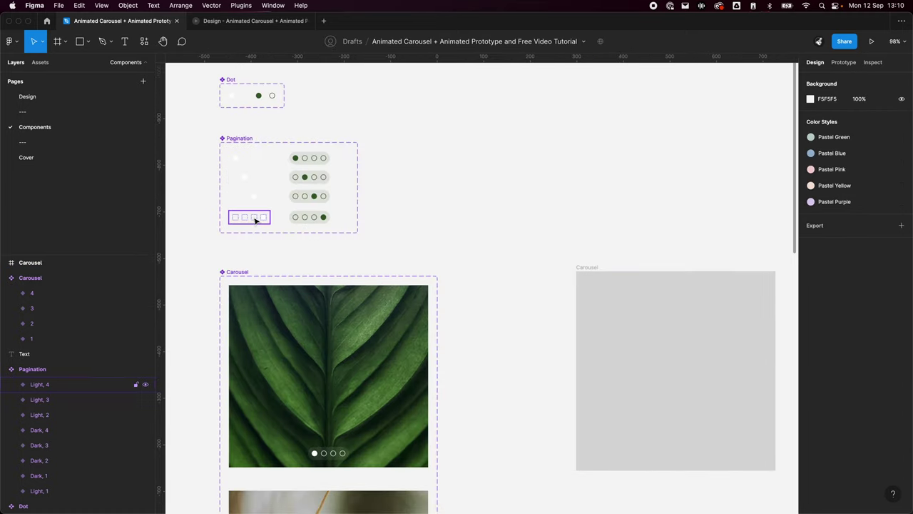
drag(251, 163, 670, 436)
drag(590, 235, 662, 410)
scroll(592, 167, down, 2)
scroll(592, 167, right, 3)
key(Delete)
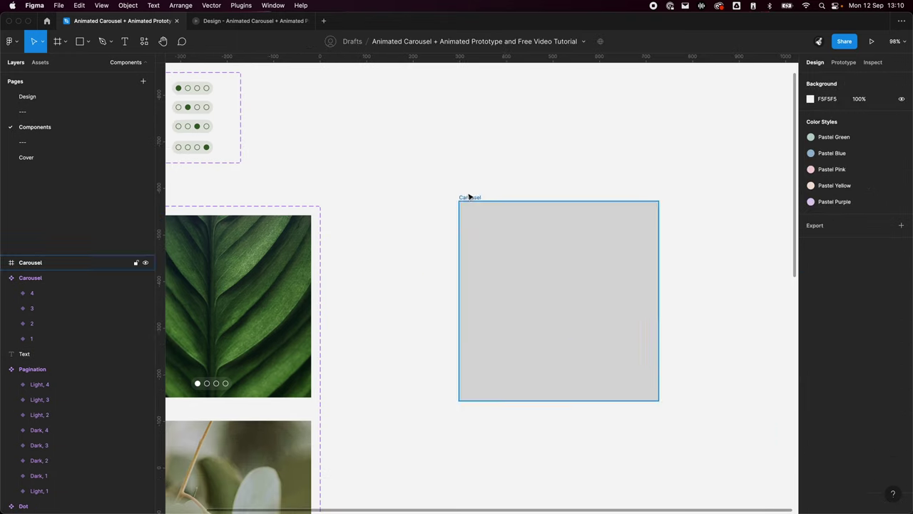
click(481, 199)
key(ctrl+v)
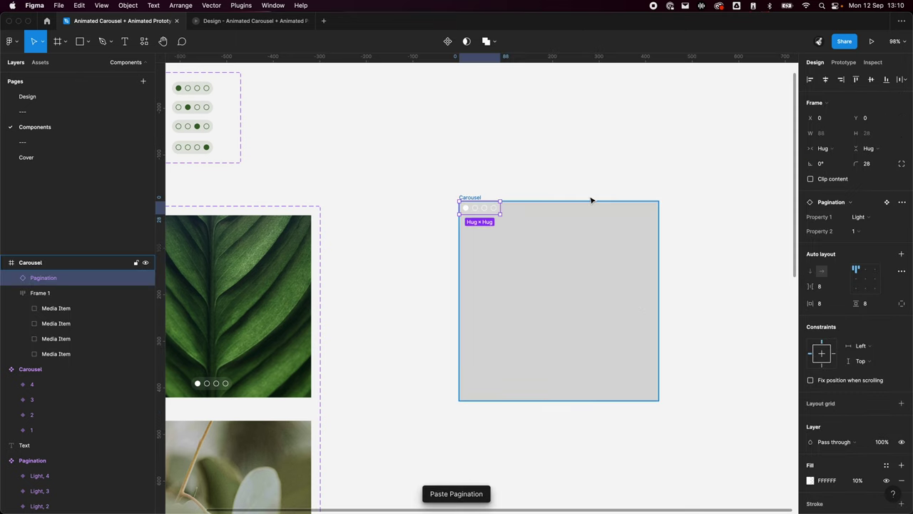
- Centre the pagination horizontally, align it to the bottom, then nudge it up to Y 384
click(825, 79)
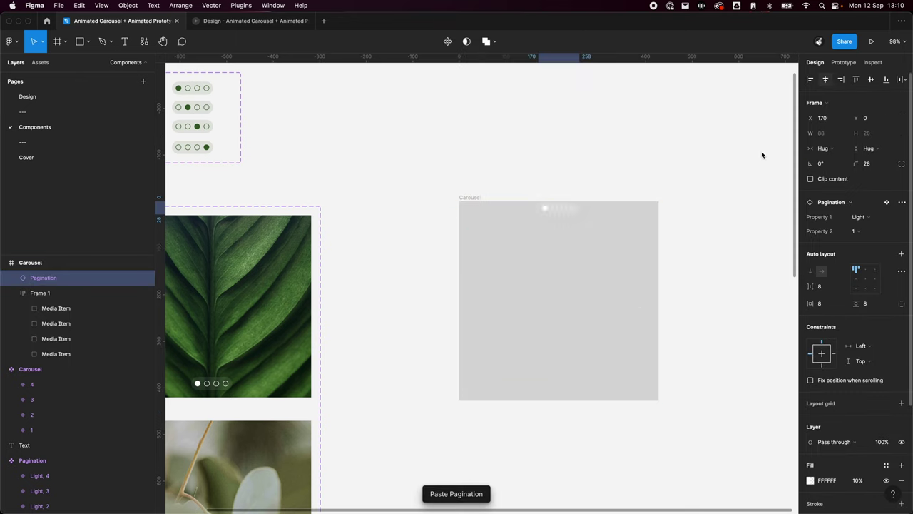
click(886, 79)
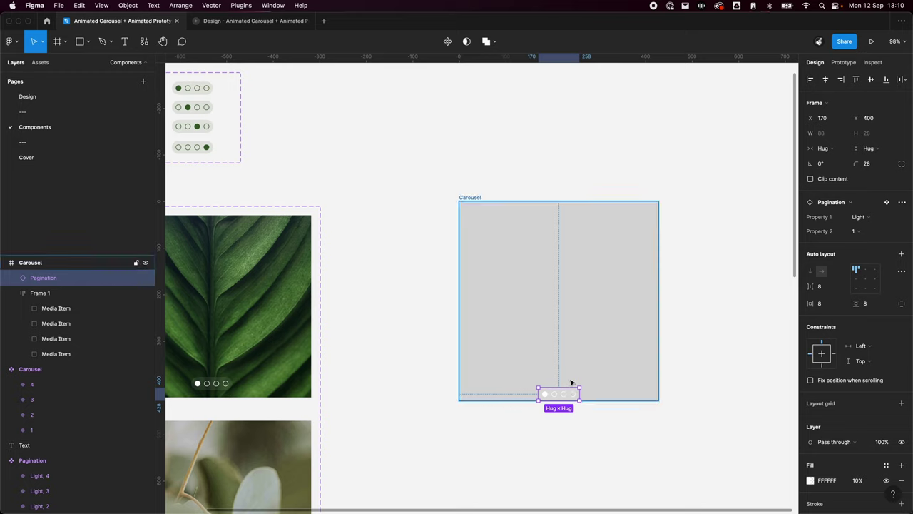
key(shift+Up)
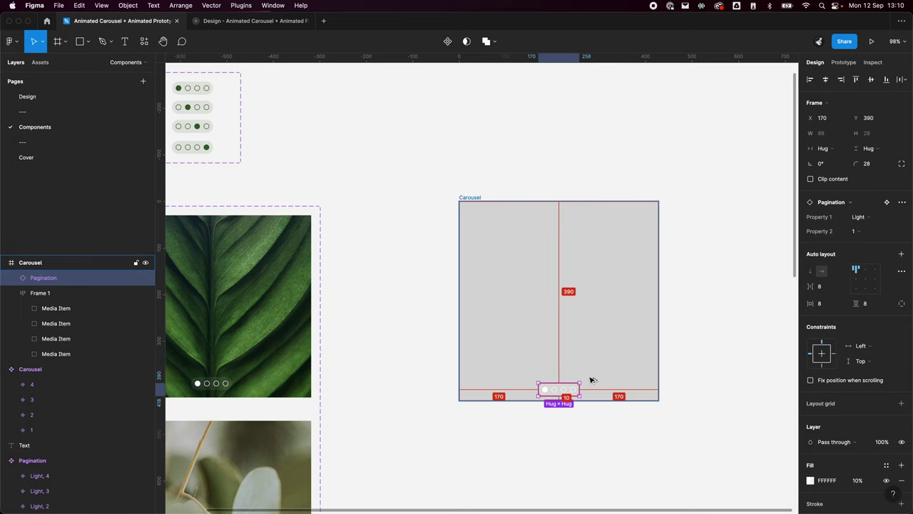
key(Up)
key(Up)
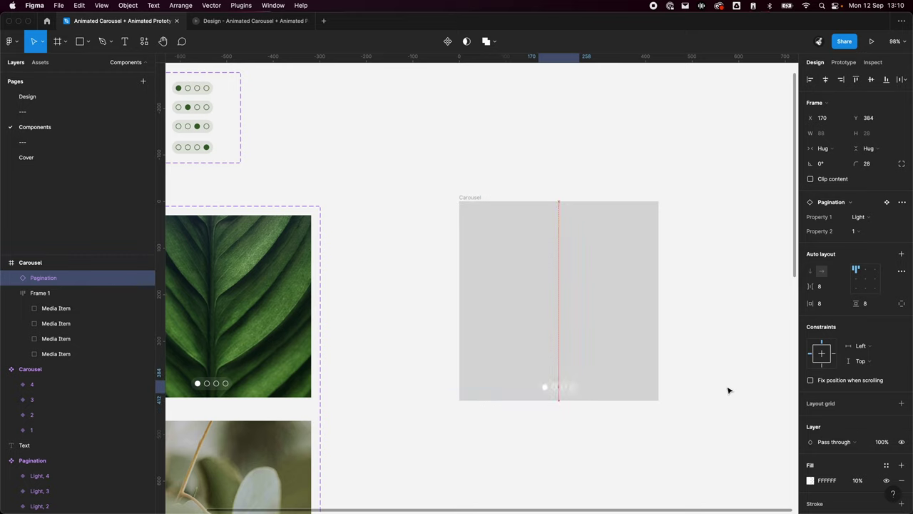
scroll(603, 362, down, 5)
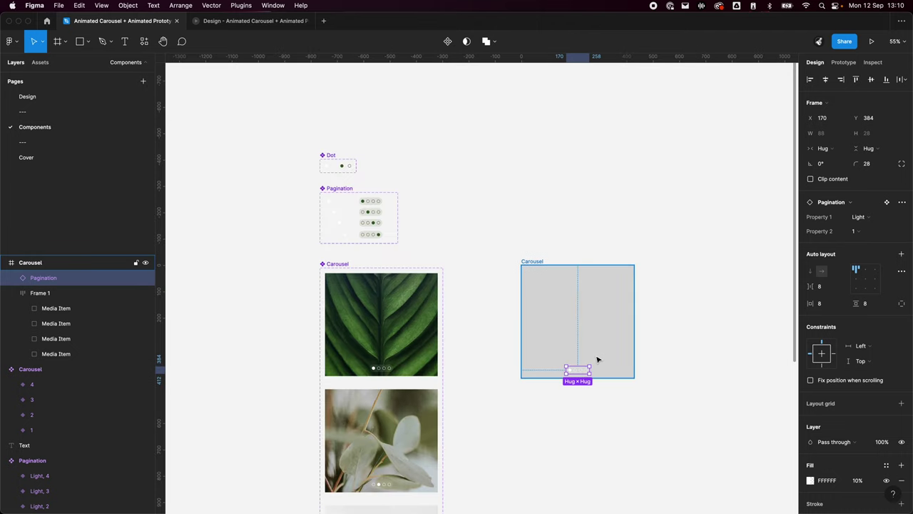
scroll(597, 359, up, 2)
scroll(608, 422, down, 5)
scroll(577, 354, up, 1)
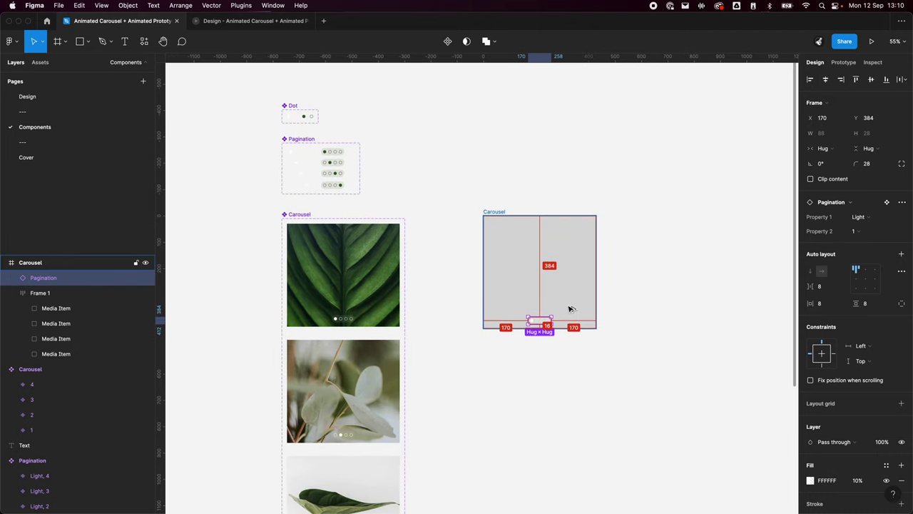
click(634, 367)
scroll(558, 322, up, 5)
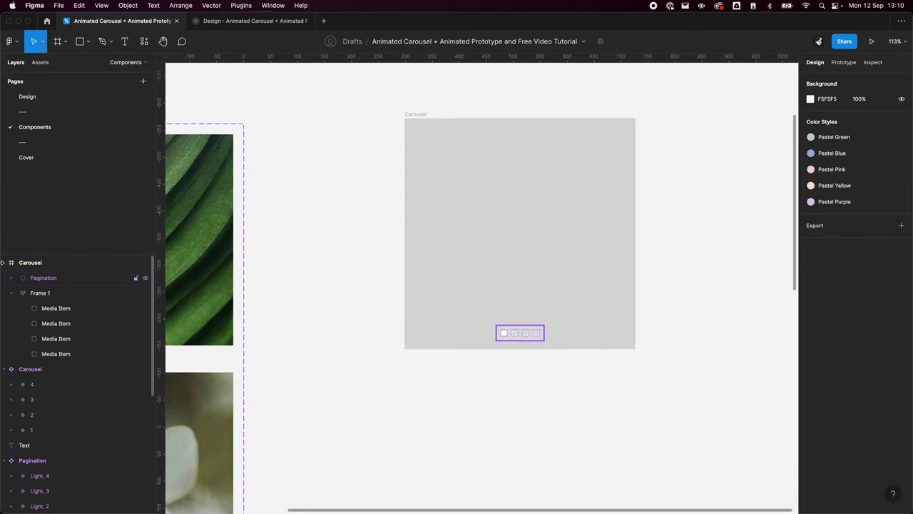
- Rename the Frame 1 layer holding the Media Items to 'Frame'
click(17, 295)
click(10, 294)
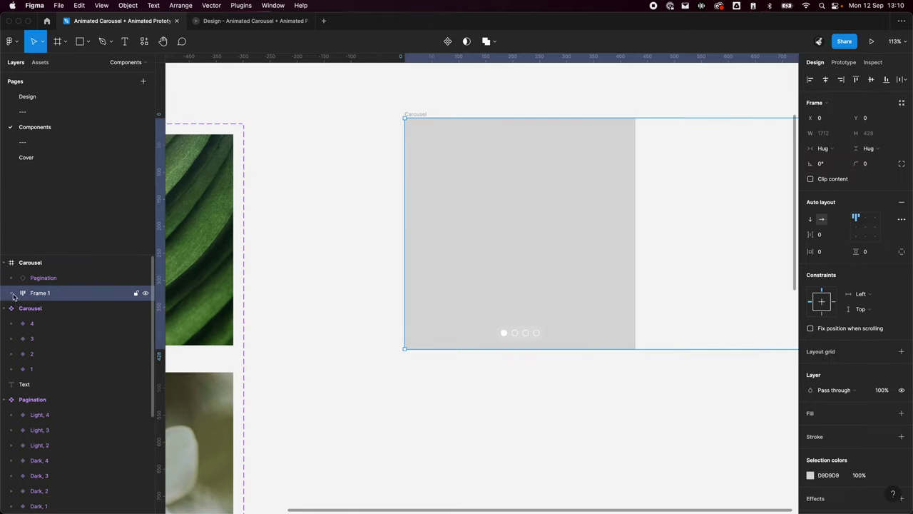
double_click(50, 292)
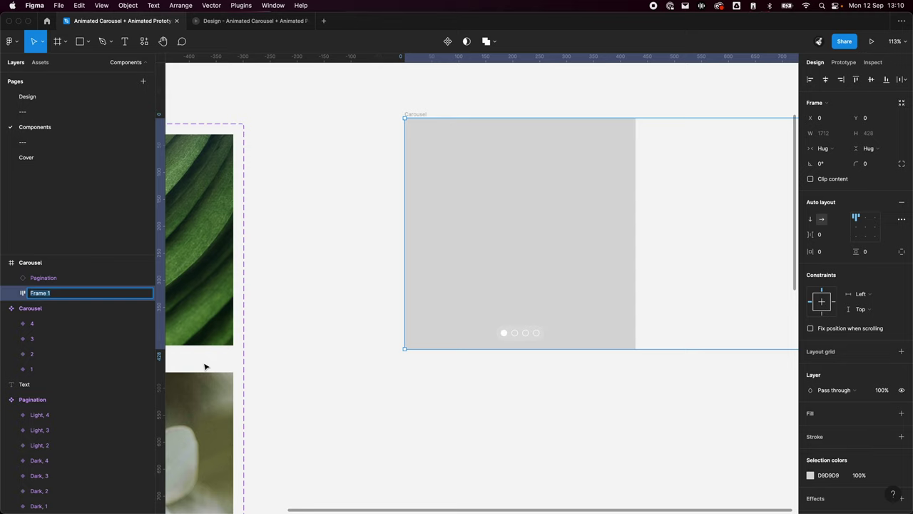
text(Frame)
key(Return)
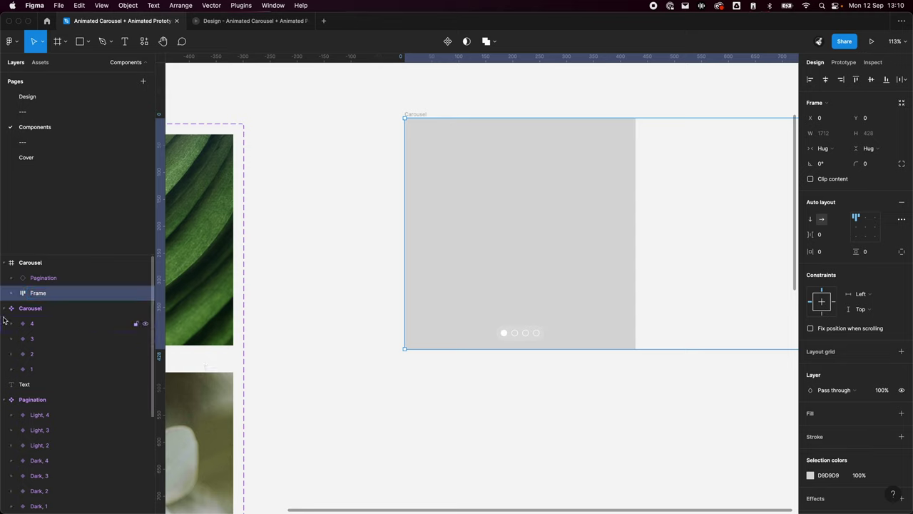
click(9, 293)
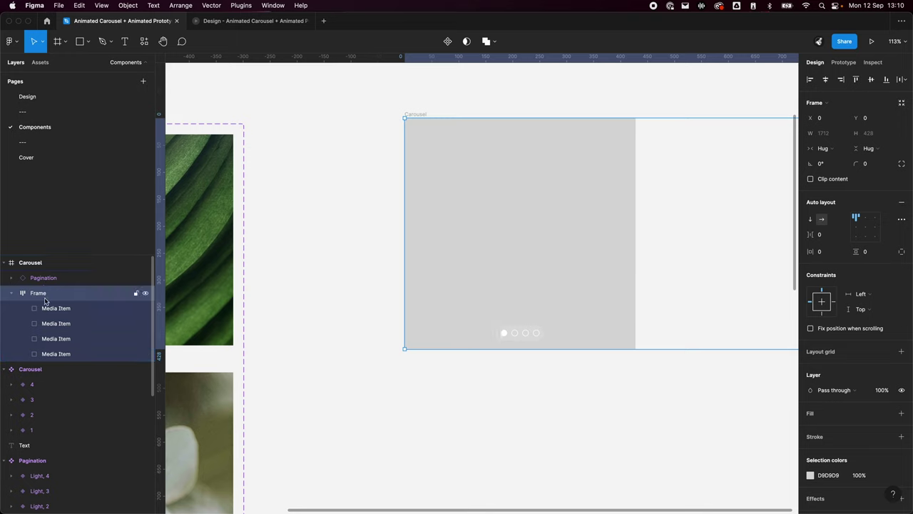
- Turn off Clip content on the Carousel frame
click(34, 267)
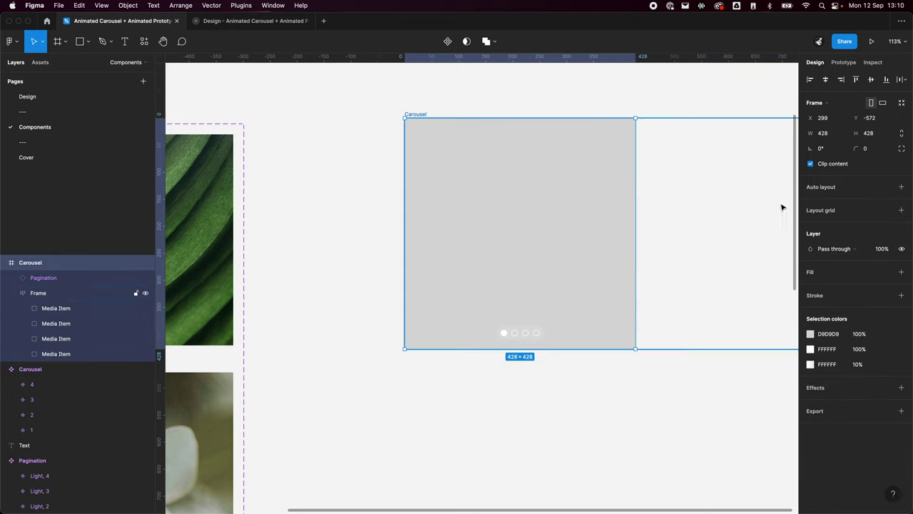
click(811, 164)
click(566, 402)
scroll(528, 378, down, 3)
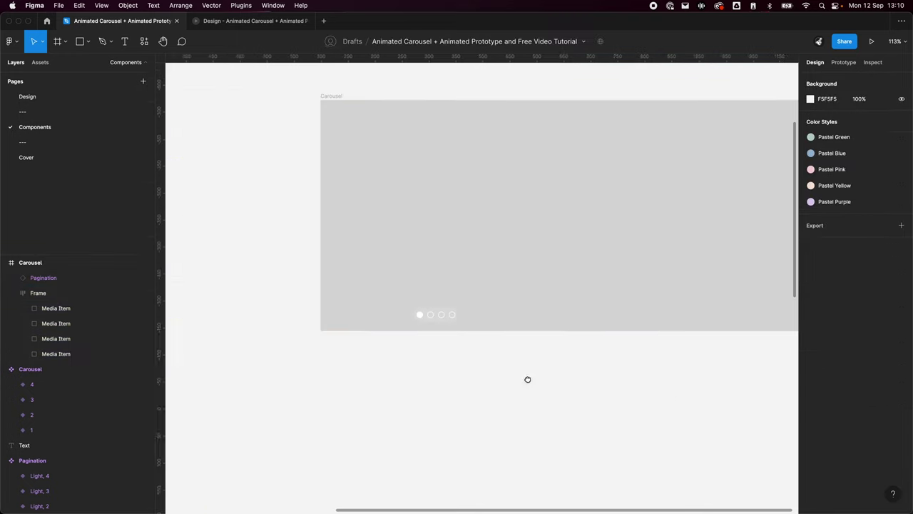
scroll(490, 388, down, 3)
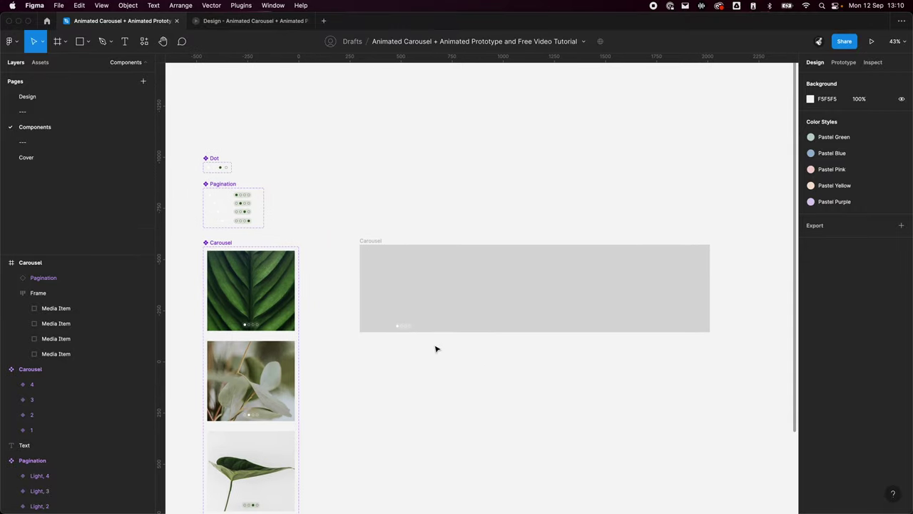
- Try switching the first Media Item's fill to an image, then discard the change
click(420, 302)
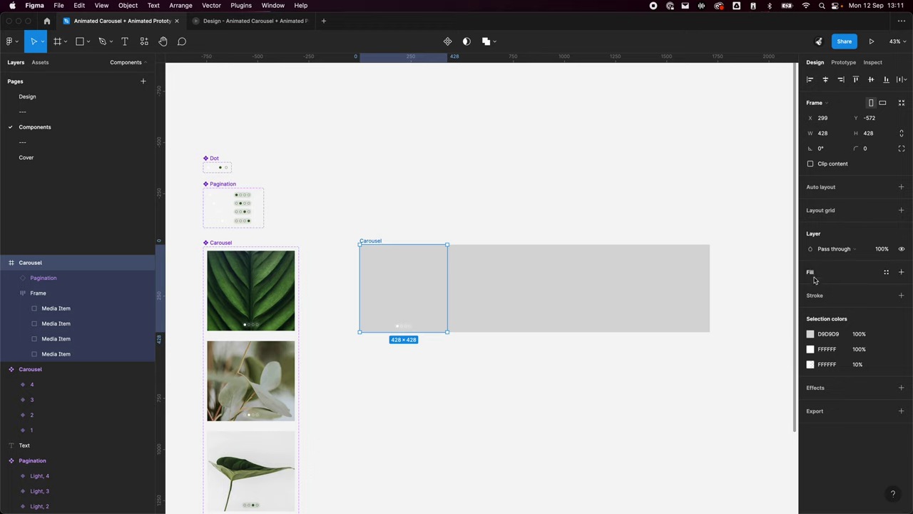
key(Return)
key(Return)
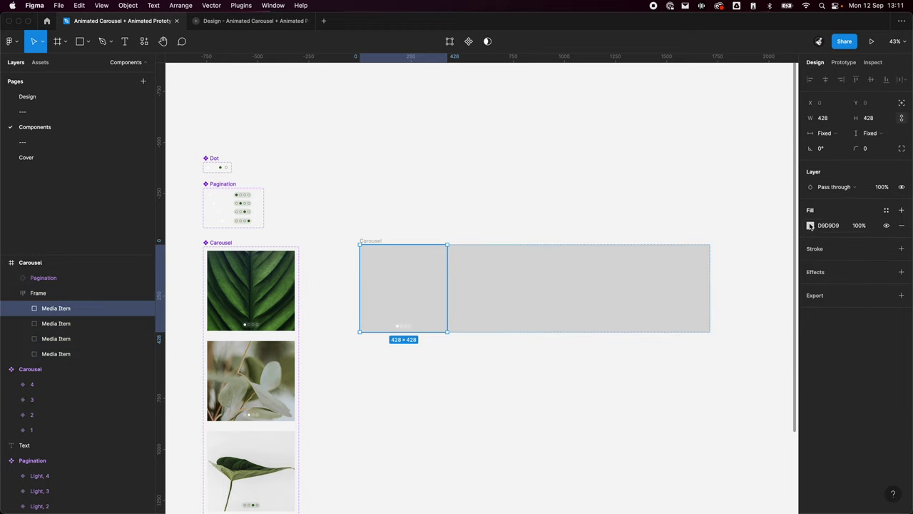
click(810, 226)
click(703, 228)
click(714, 284)
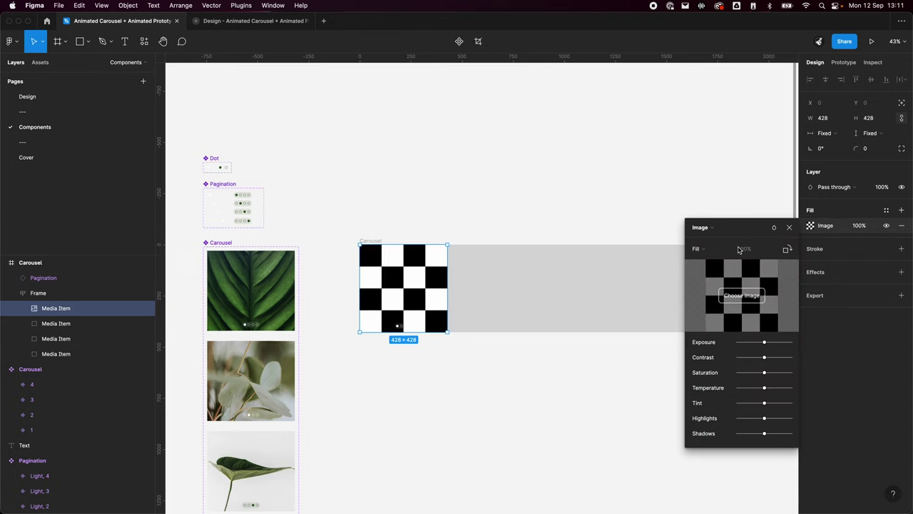
key(Escape)
click(483, 406)
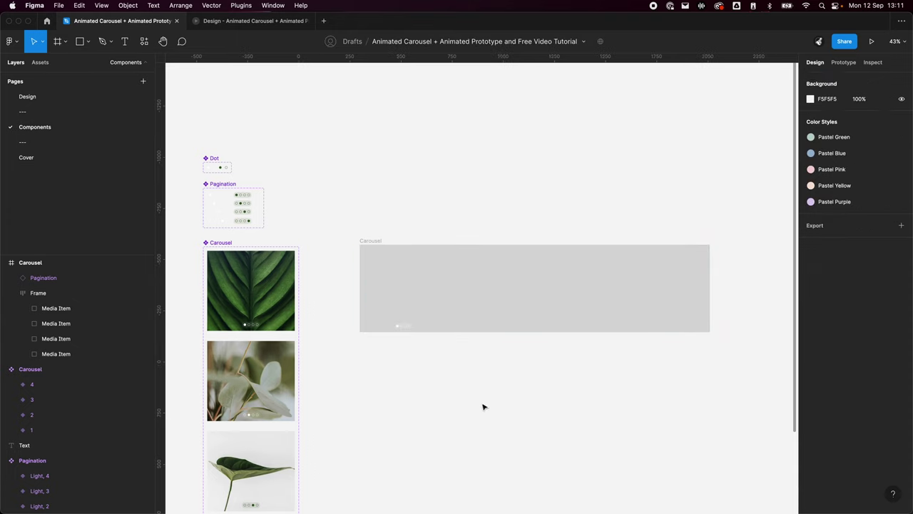
- Undo the last change and launch the Unsplash plugin on its animal preset
key(super+z)
right_click(444, 408)
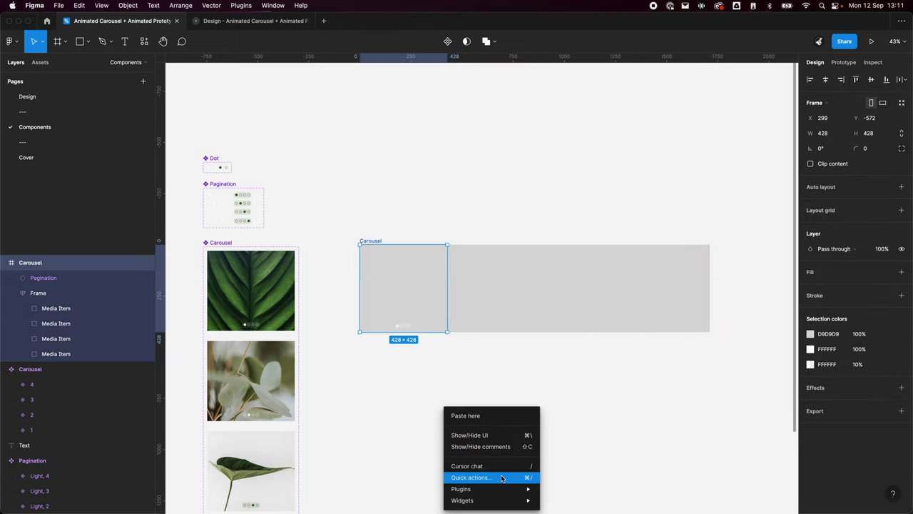
mouse_move(499, 489)
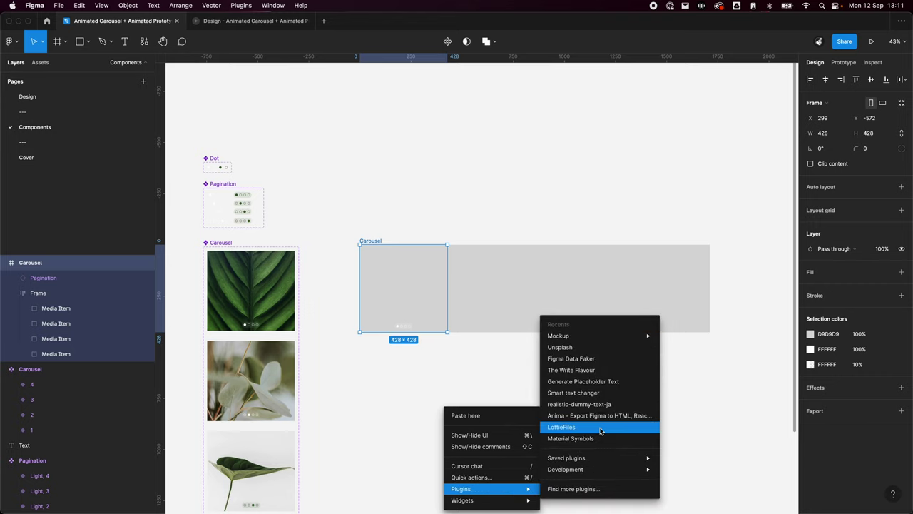
click(564, 348)
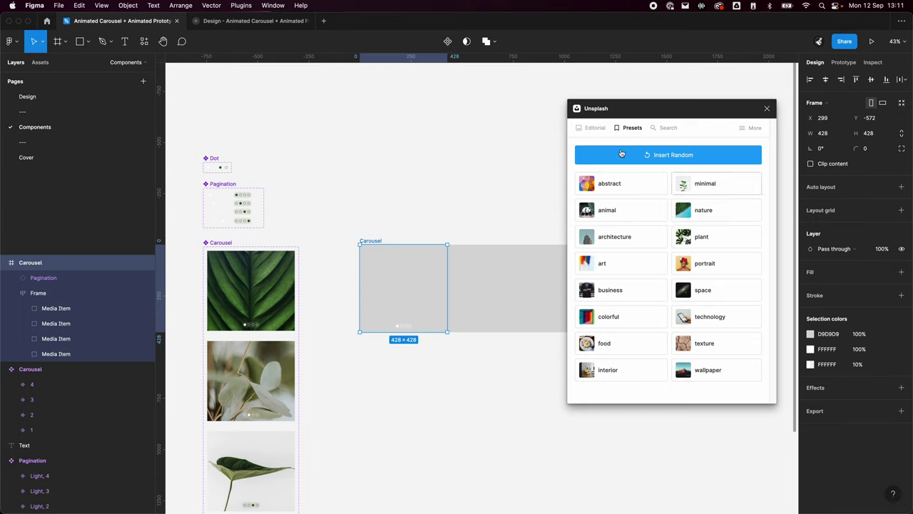
click(627, 210)
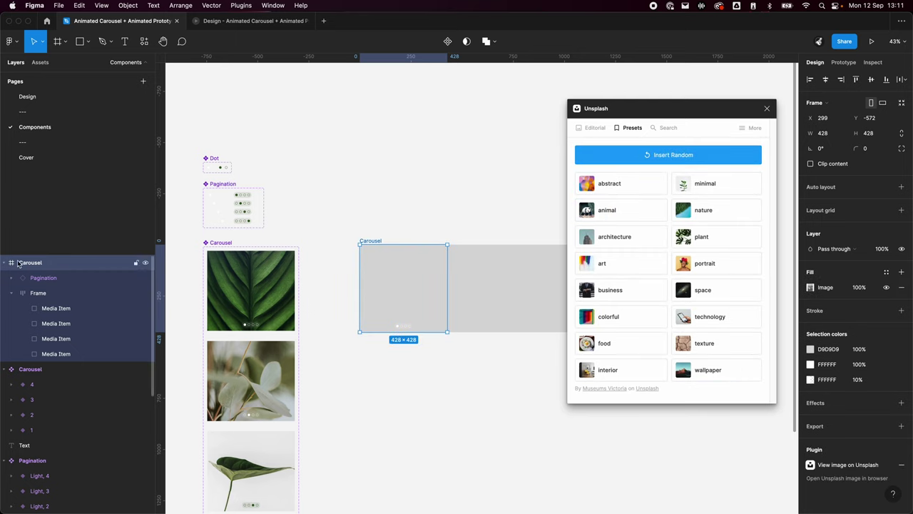
- Fill the first two carousel slots with Unsplash animal photos: a deer and a pug
click(56, 307)
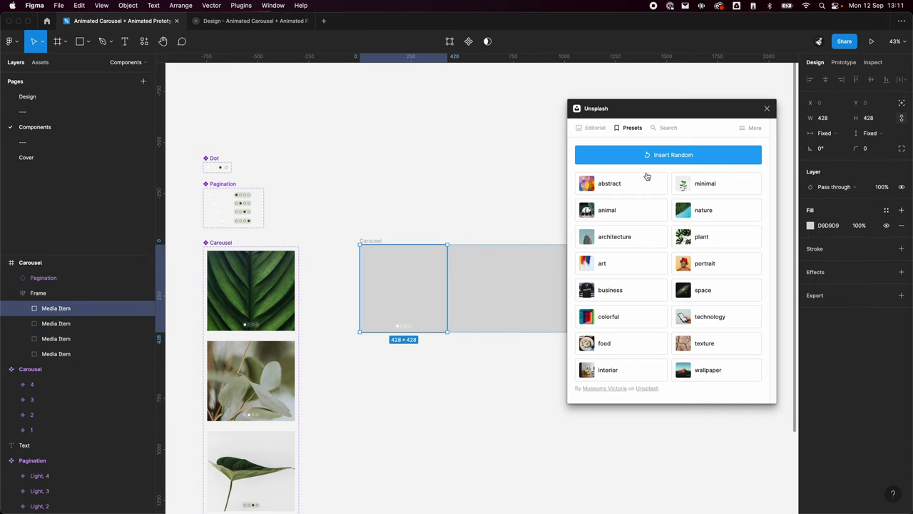
click(612, 212)
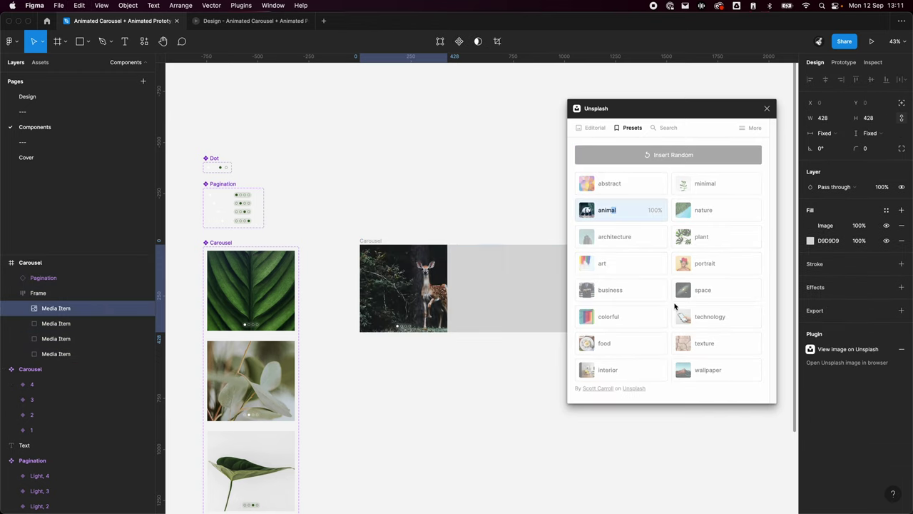
click(509, 336)
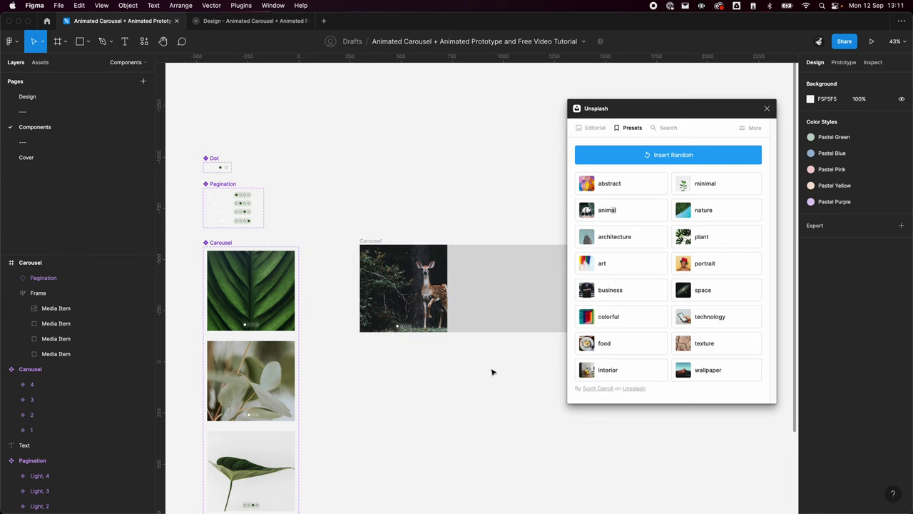
scroll(492, 371, right, 3)
scroll(492, 372, down, 1)
click(409, 256)
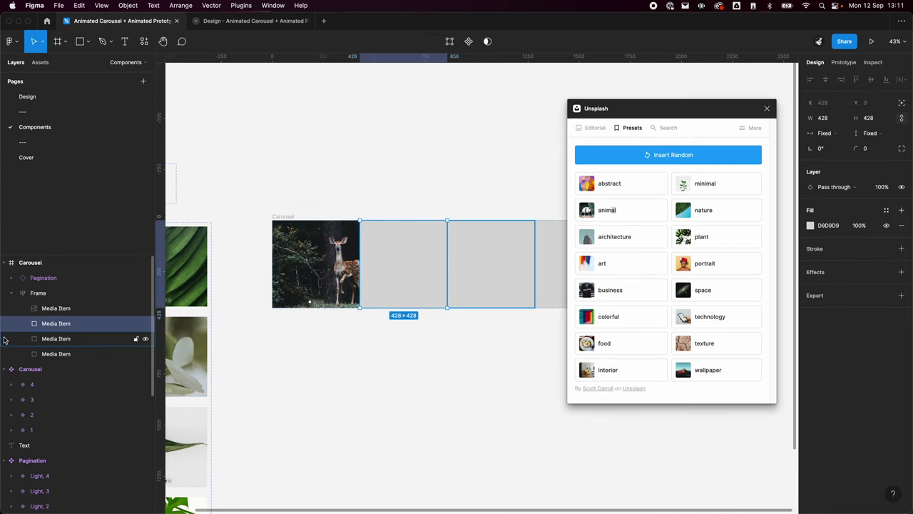
click(642, 210)
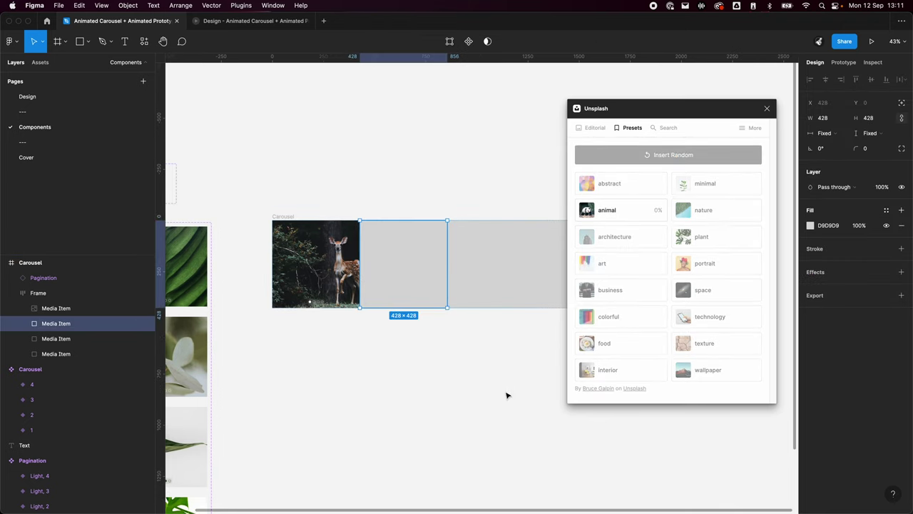
drag(506, 394, 392, 378)
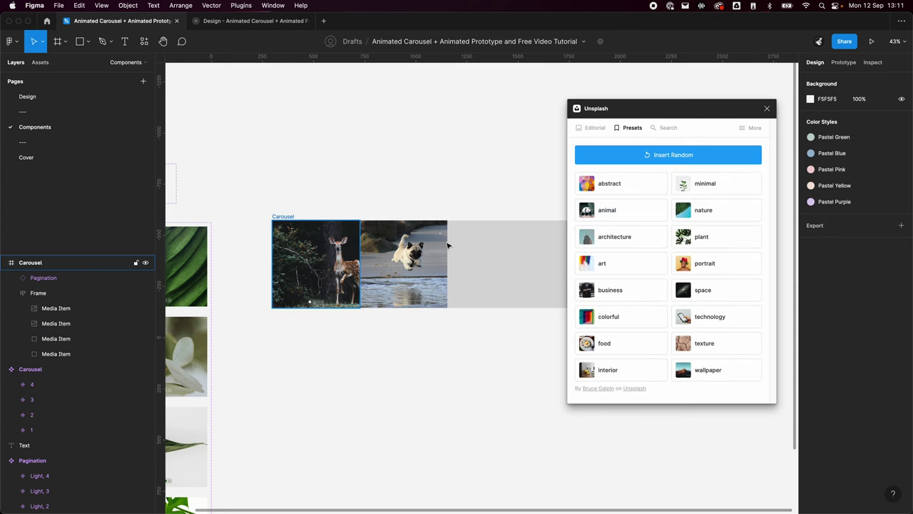
- Fill the third and fourth slots with a tiger and a stag, then close Unsplash
scroll(350, 346, right, 4)
scroll(350, 347, down, 1)
click(380, 247)
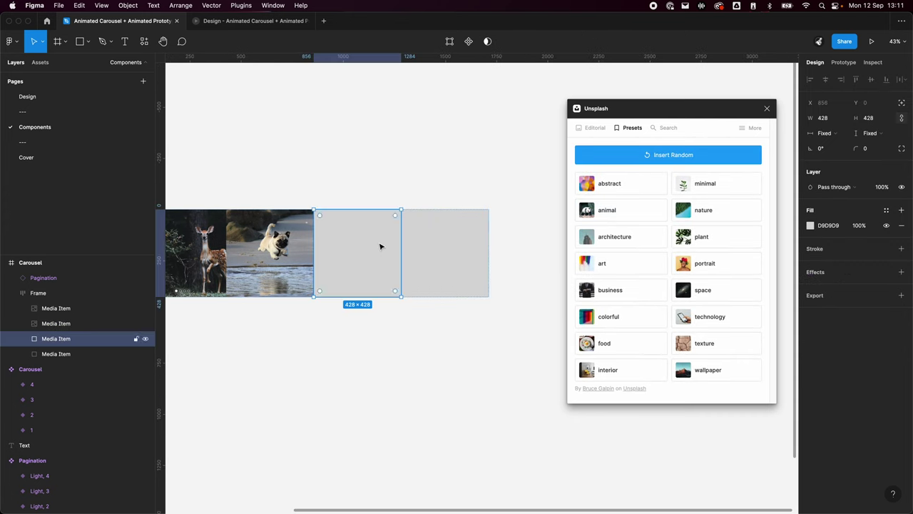
click(621, 208)
click(481, 264)
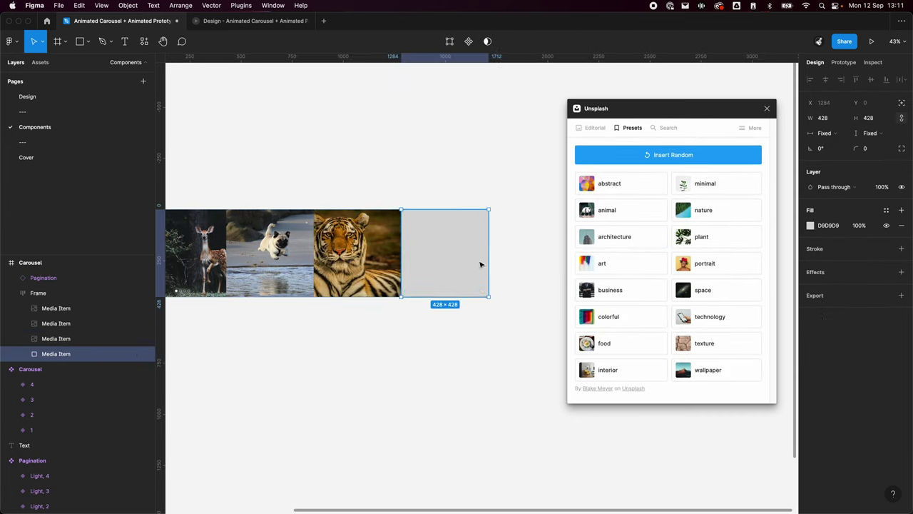
click(646, 213)
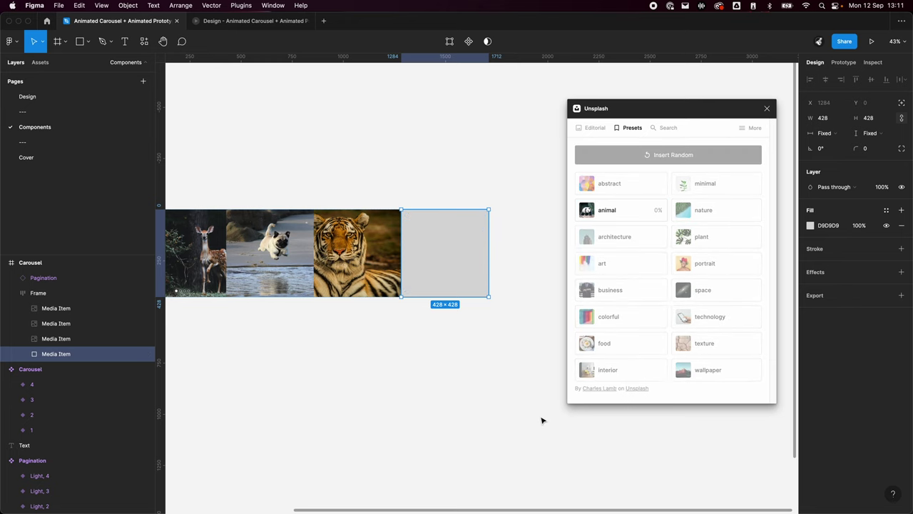
click(505, 366)
scroll(506, 367, left, 3)
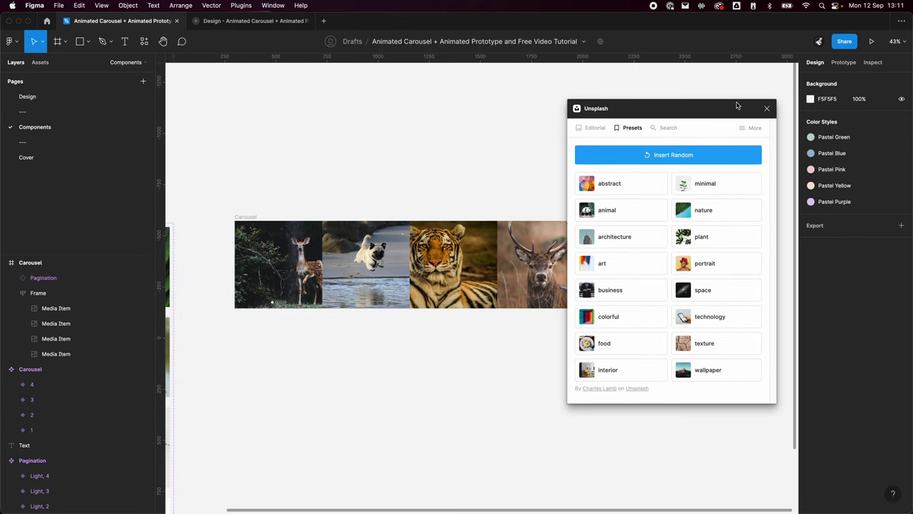
click(766, 109)
scroll(430, 435, left, 3)
scroll(430, 434, down, 1)
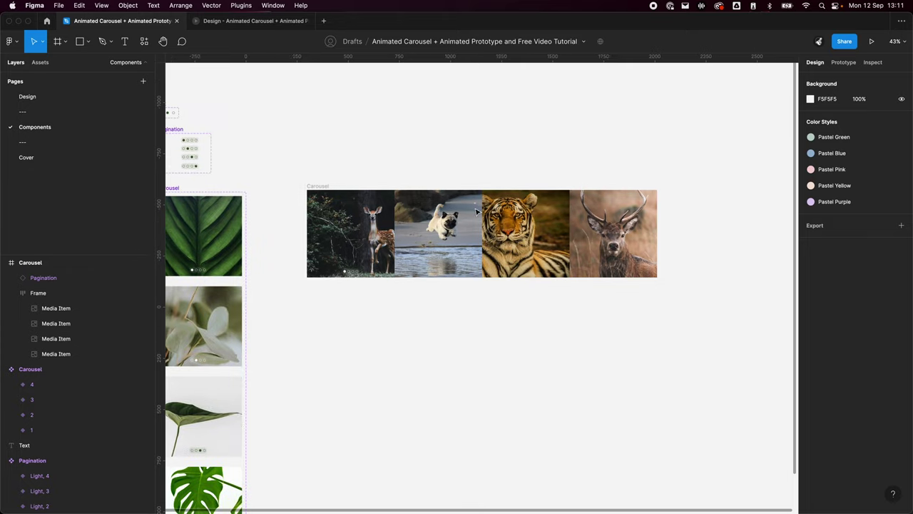
scroll(472, 316, left, 1)
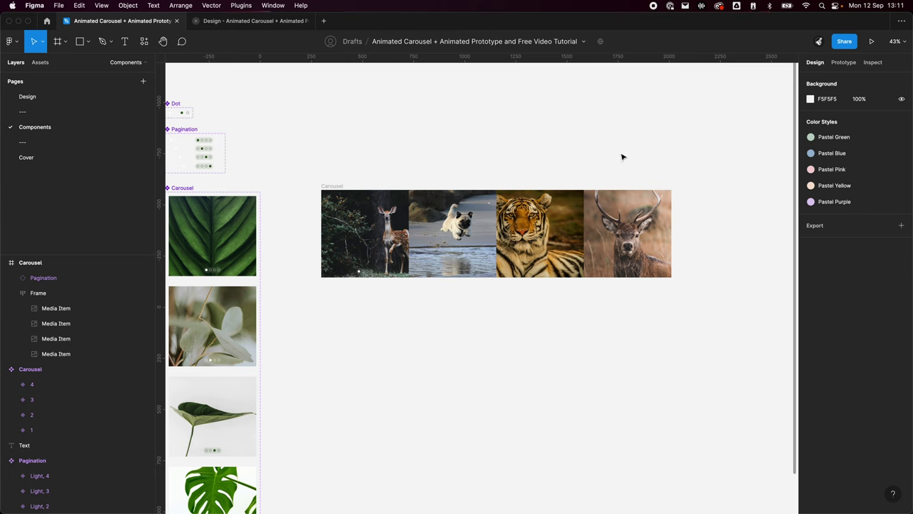
scroll(424, 375, left, 2)
scroll(428, 321, down, 1)
click(364, 183)
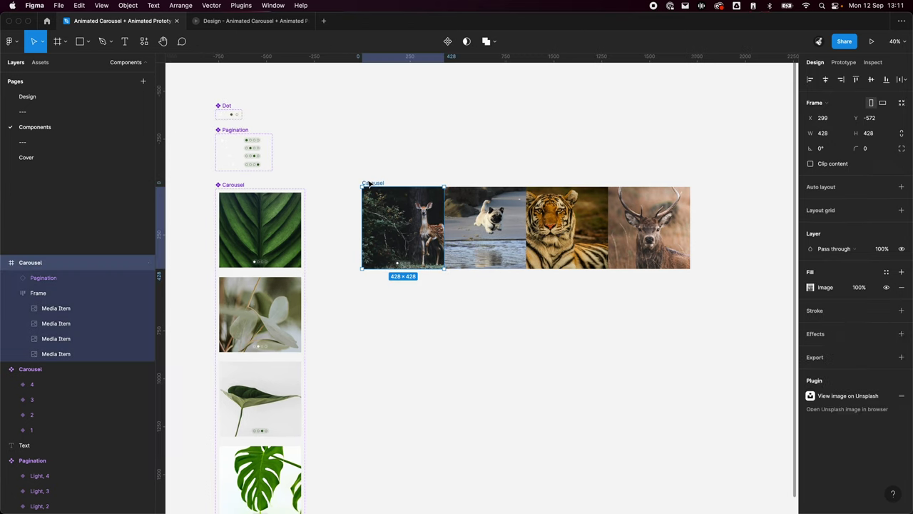
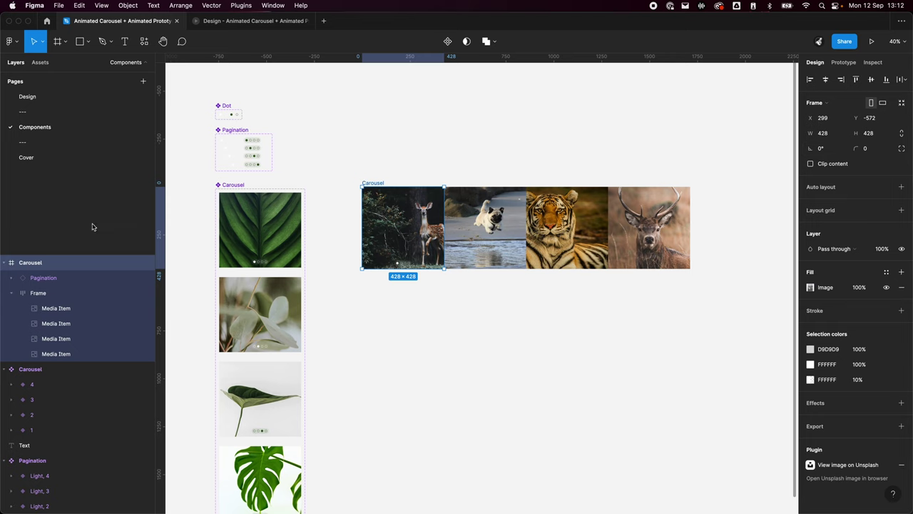
- Turn on Clip content for the Carousel frame so only the deer image shows
click(55, 292)
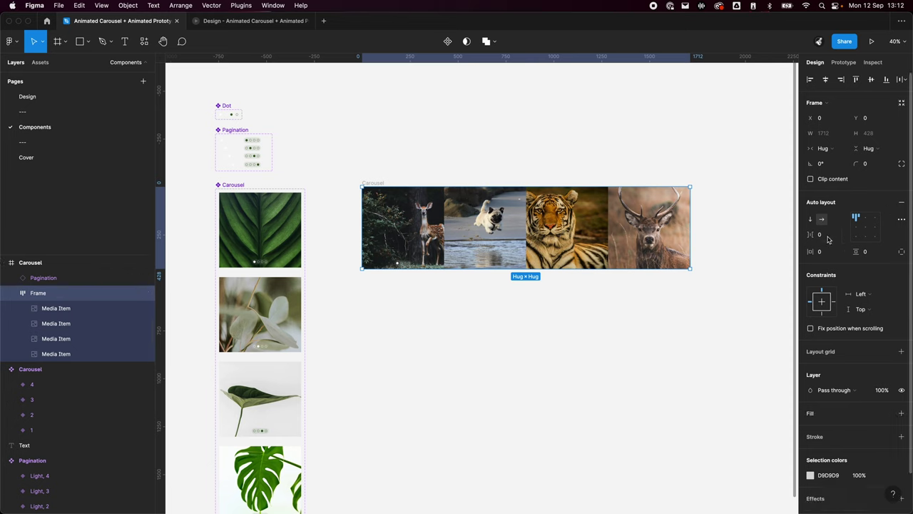
click(47, 280)
click(11, 293)
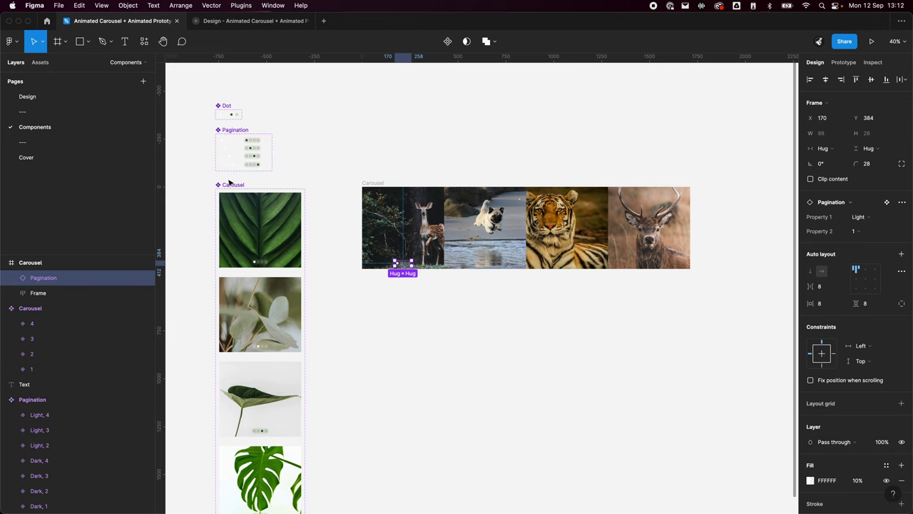
click(42, 261)
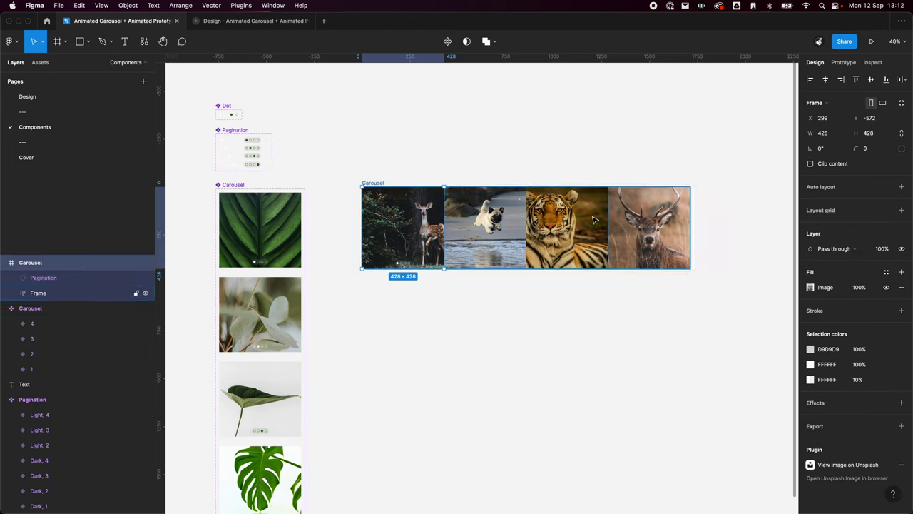
scroll(319, 220, up, 1)
scroll(338, 228, up, 3)
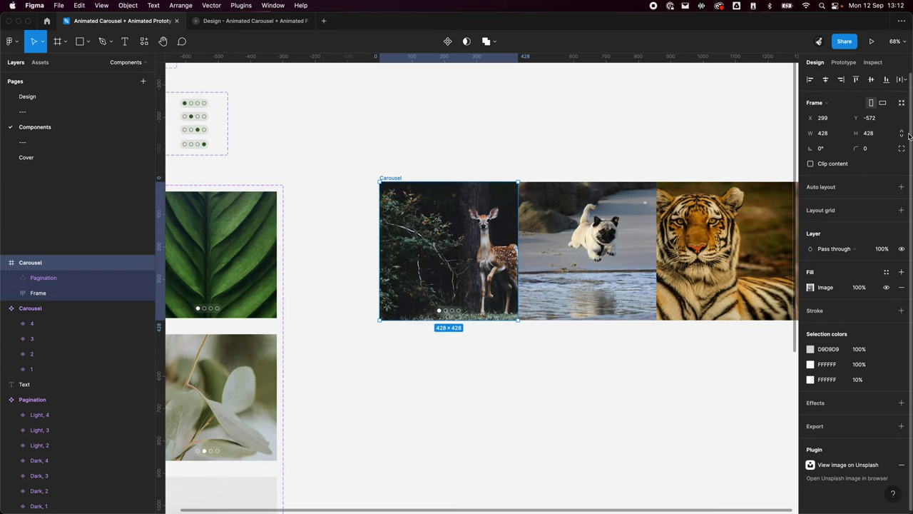
scroll(630, 333, right, 3)
scroll(438, 243, down, 3)
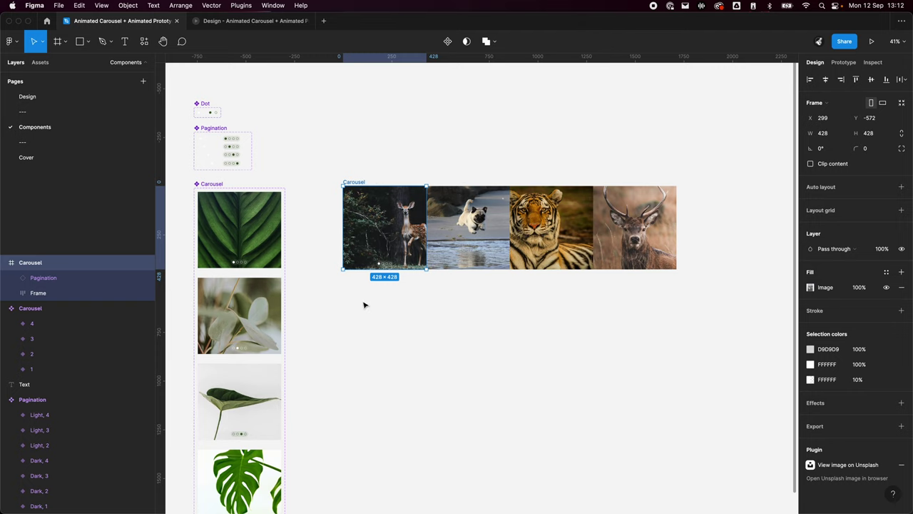
scroll(363, 305, left, 2)
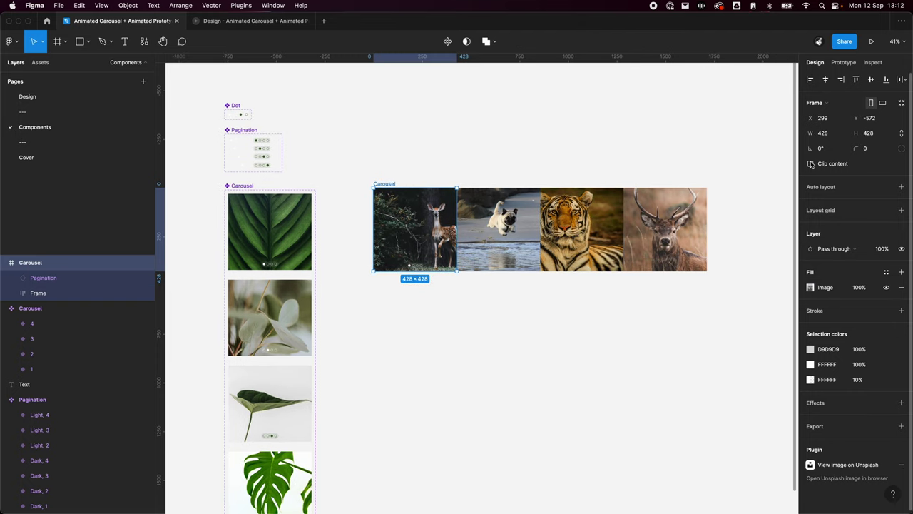
click(810, 164)
click(568, 362)
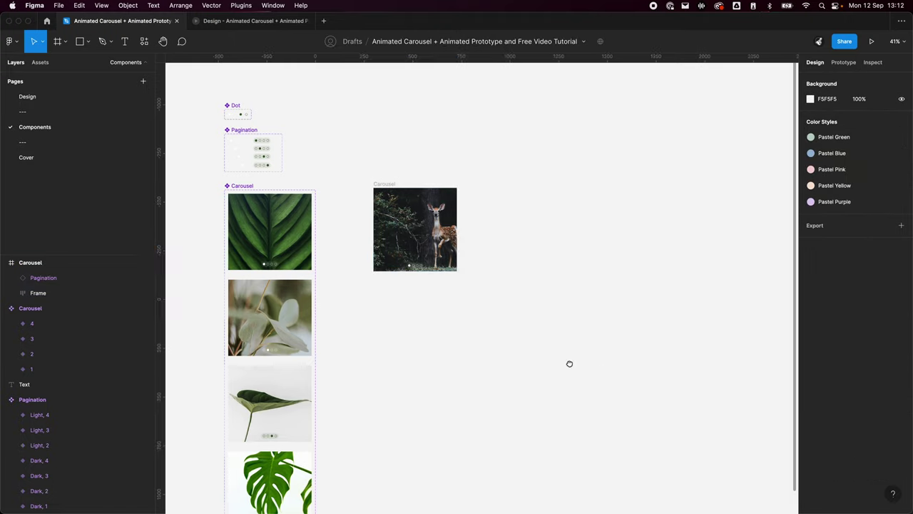
- Rename the Carousel frame to 'Carousel / 1'
scroll(415, 116, left, 1)
scroll(416, 116, down, 1)
click(416, 149)
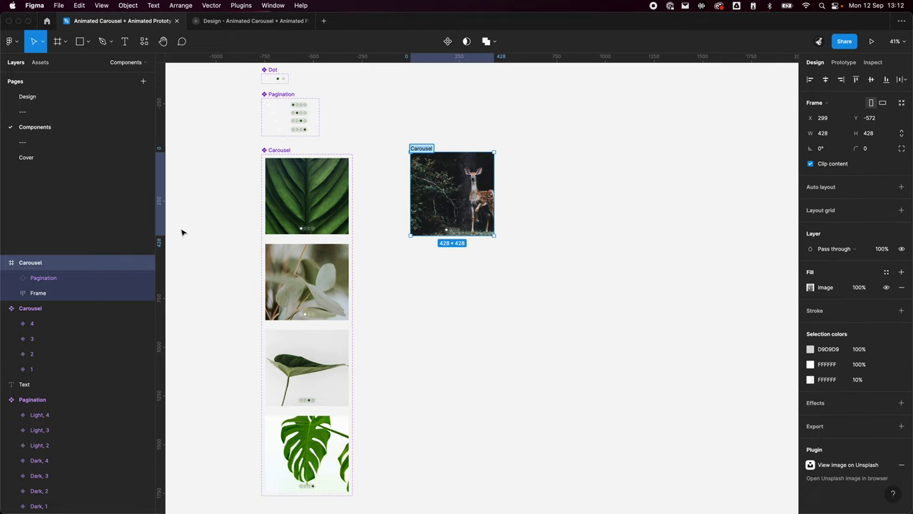
double_click(60, 264)
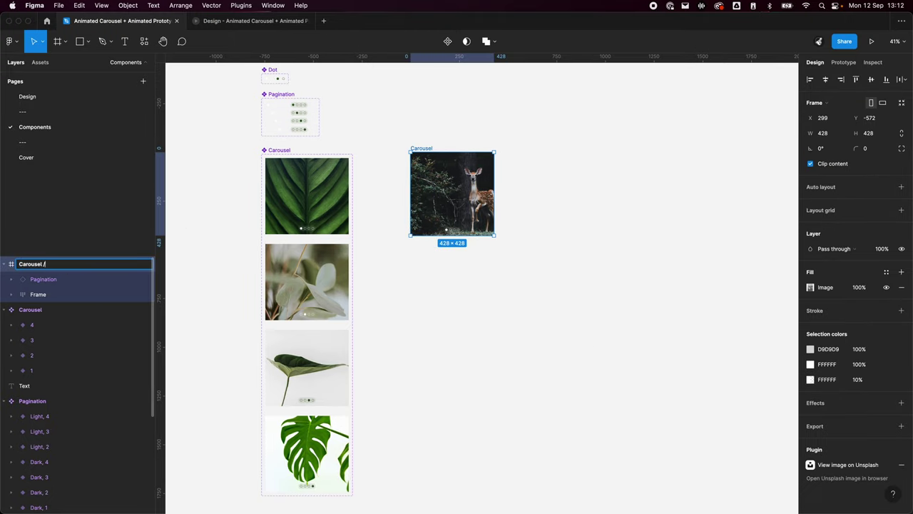
key(Return)
- Move Carousel / 1 directly below the Carousel component set, left edges aligned
click(739, 312)
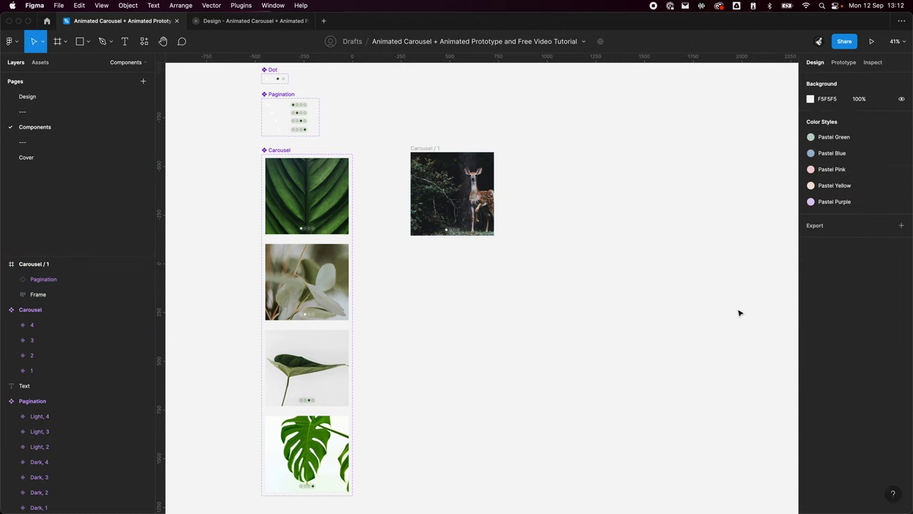
scroll(613, 308, down, 1)
scroll(484, 229, down, 3)
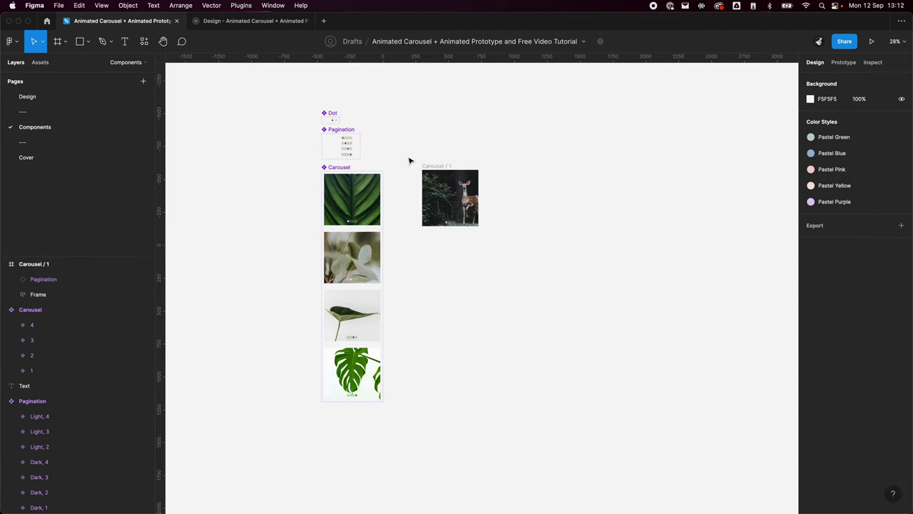
drag(428, 165, 420, 260)
click(695, 259)
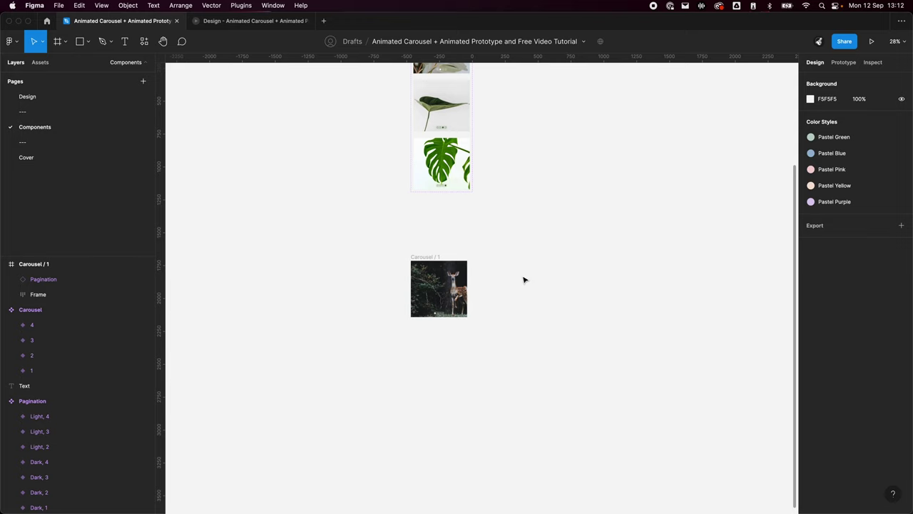
scroll(498, 302, up, 3)
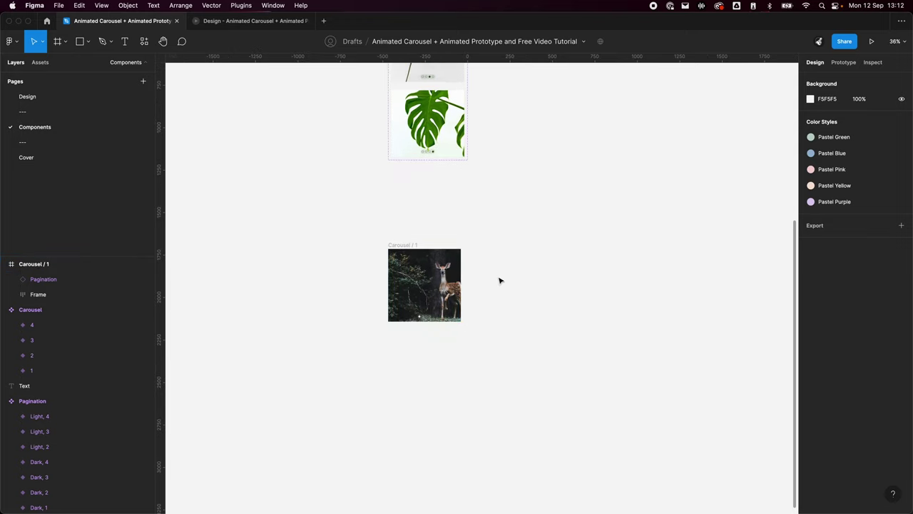
- Alt-drag a copy of Carousel / 1 below it as Carousel / 2
drag(392, 254, 397, 339)
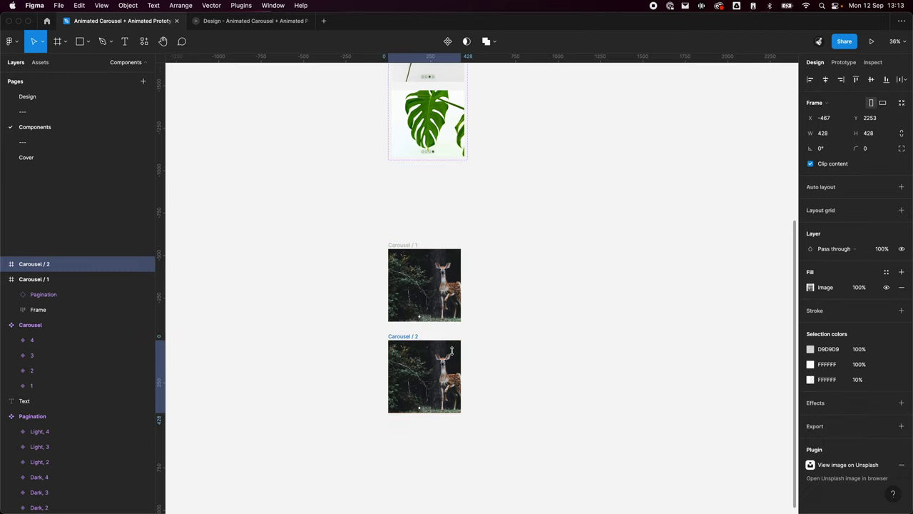
click(570, 230)
scroll(570, 230, down, 5)
scroll(535, 221, up, 1)
scroll(428, 164, up, 2)
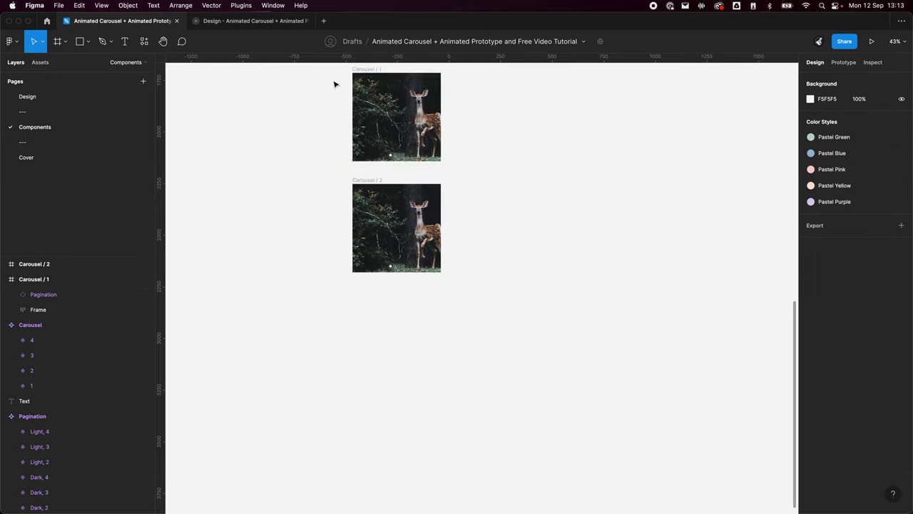
scroll(520, 167, left, 2)
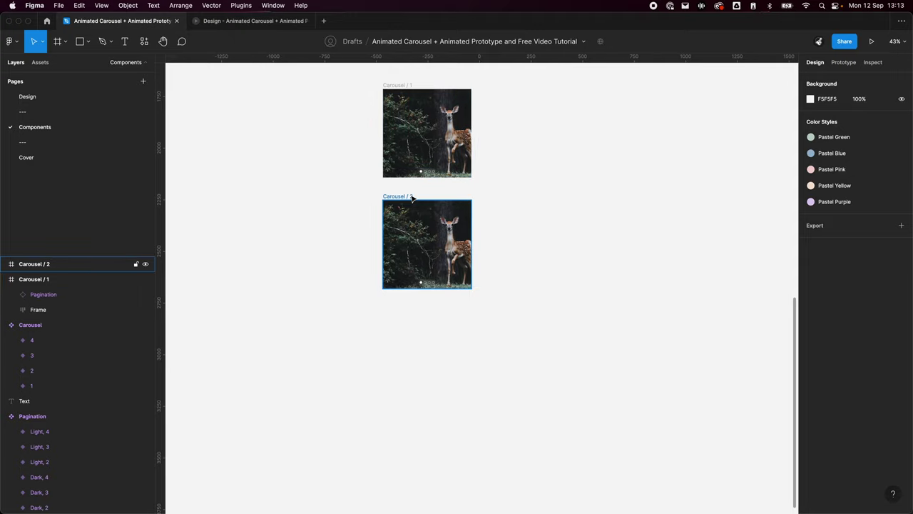
scroll(500, 214, up, 2)
scroll(499, 214, left, 1)
- Select Carousel / 2's inner image row and undo an attempted drag that pulled it out
click(29, 264)
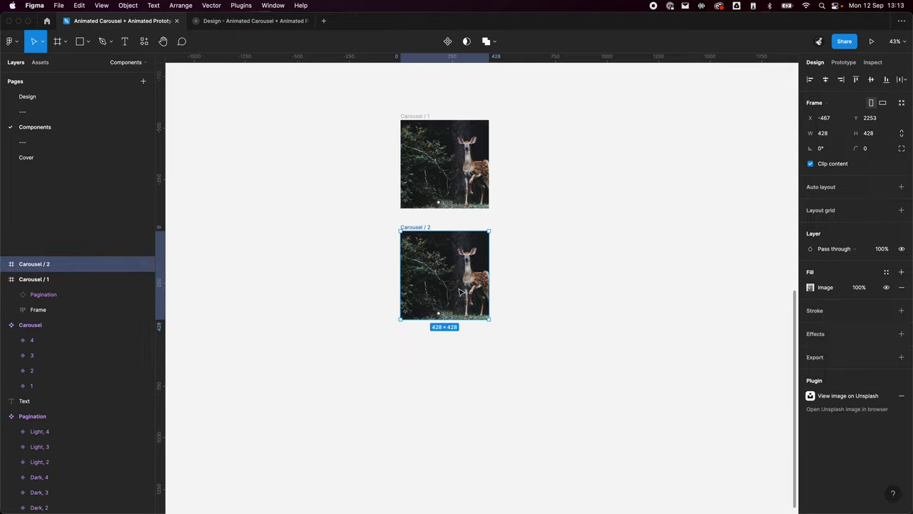
click(5, 265)
click(38, 293)
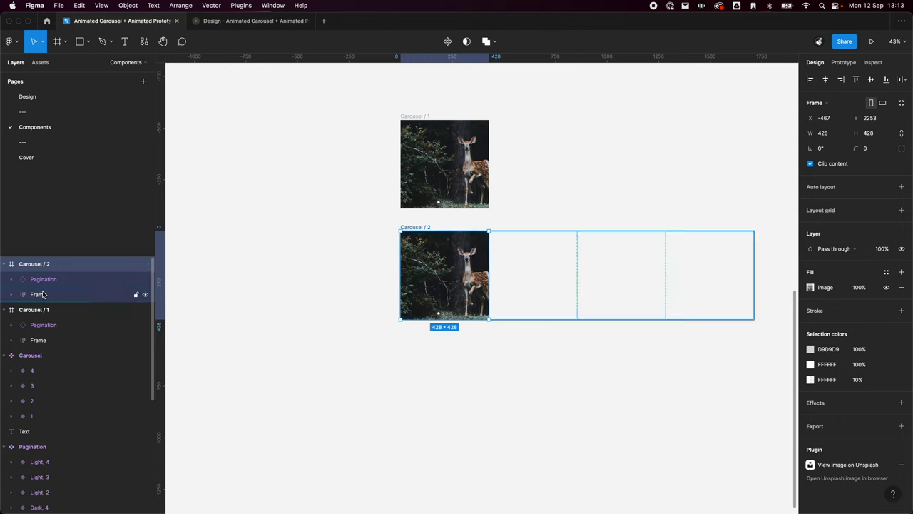
drag(483, 273, 392, 283)
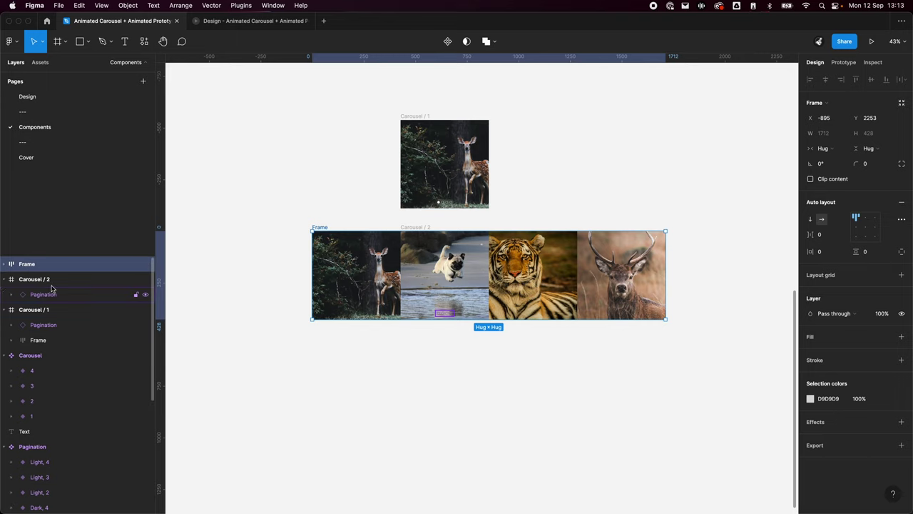
key(super+z)
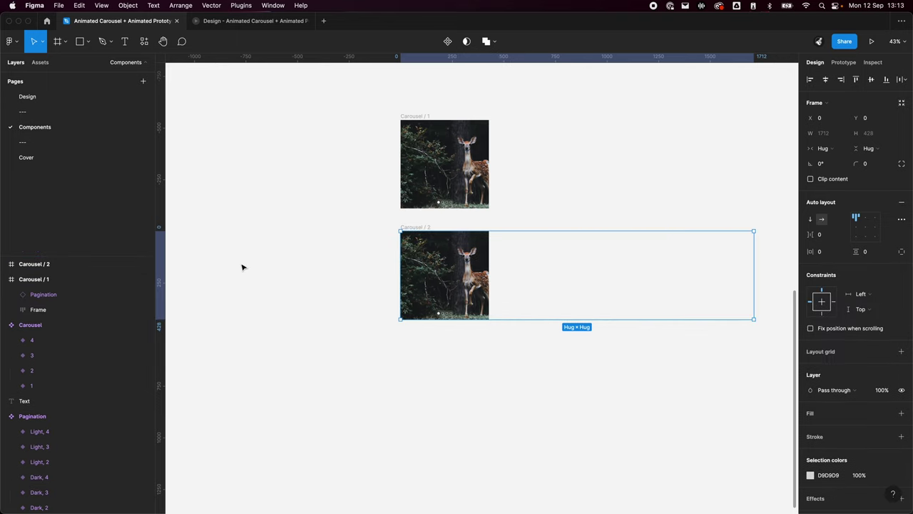
- Set Carousel / 2's image row X to -428 so the pug shows, then alt-drag another copy
click(422, 227)
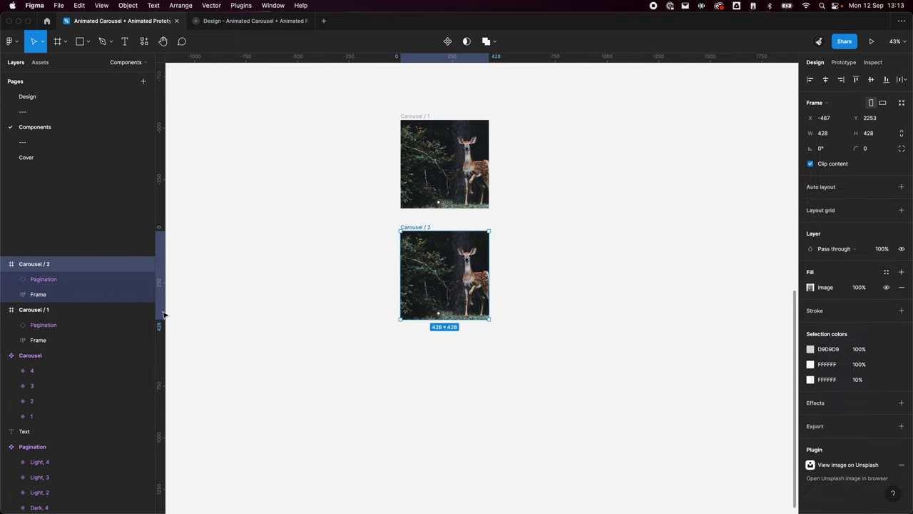
click(56, 294)
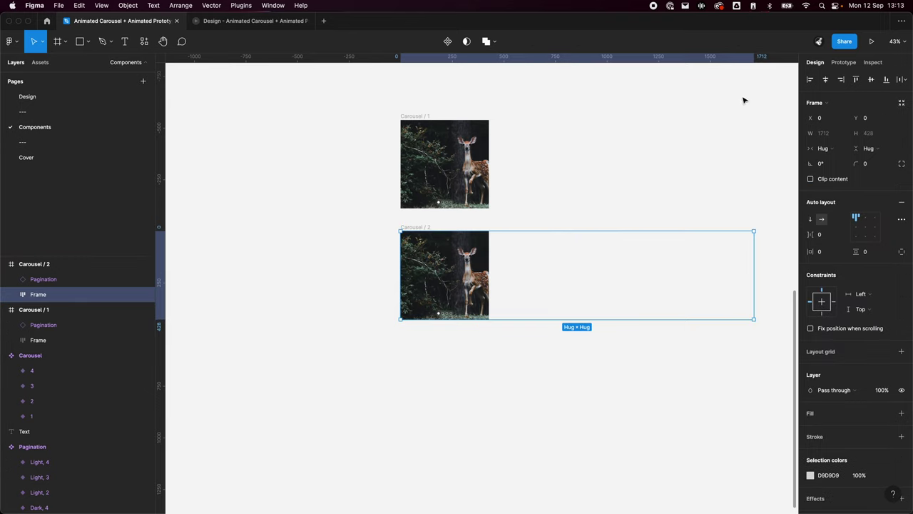
click(824, 118)
key(Return)
click(552, 340)
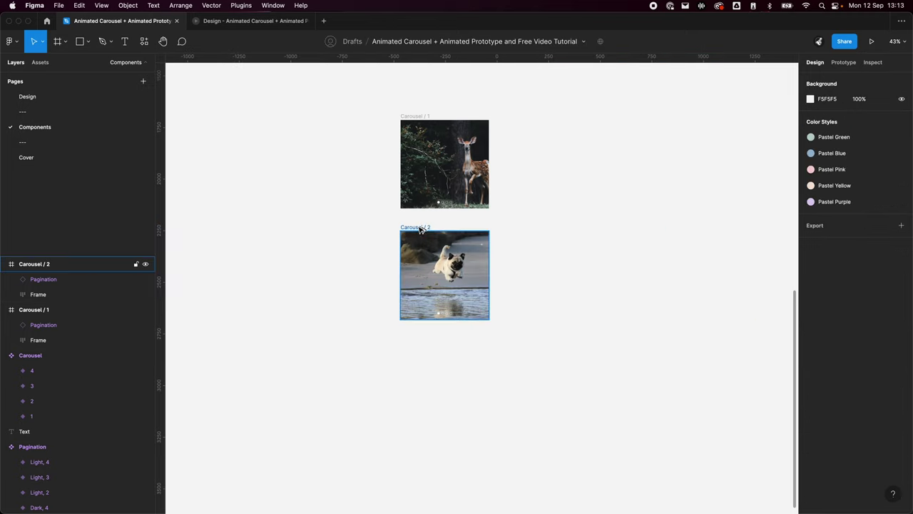
drag(420, 229, 432, 340)
- Drop the copy as Carousel / 3 and set its image row X to -856 to show the tiger
click(566, 359)
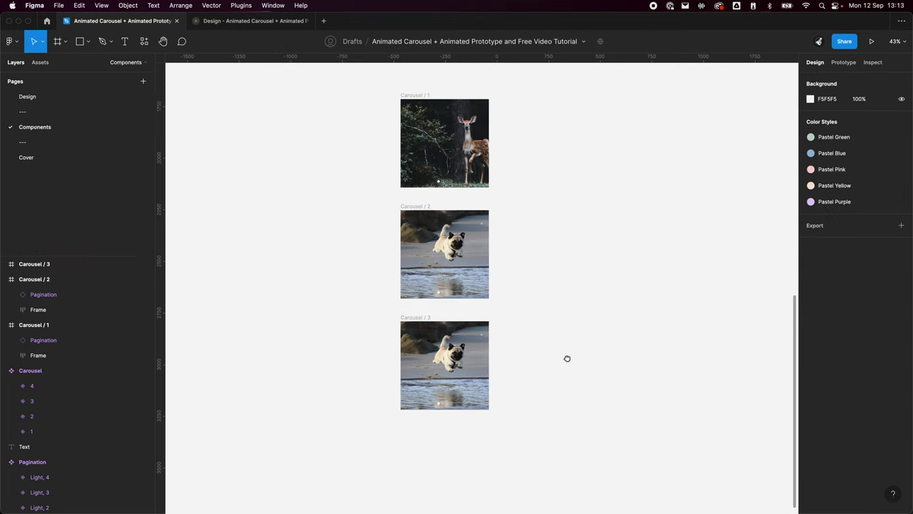
scroll(392, 261, down, 3)
click(400, 253)
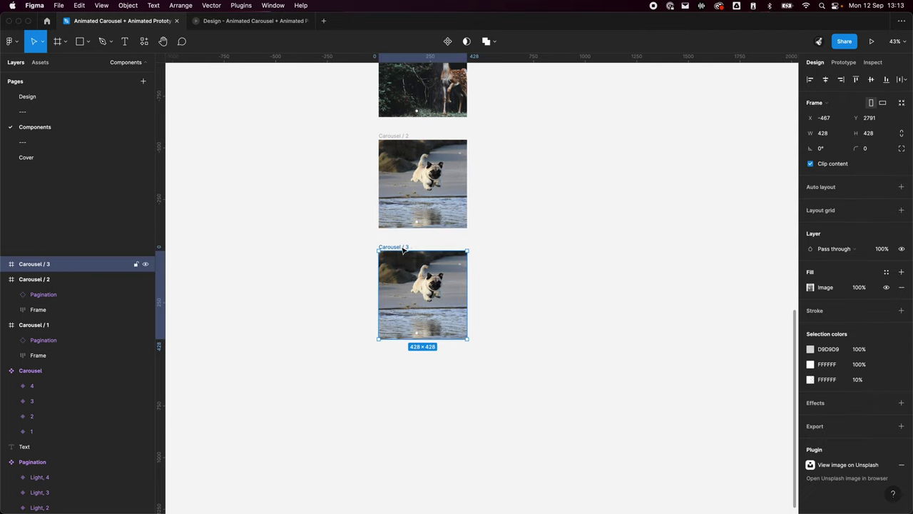
click(3, 264)
click(43, 293)
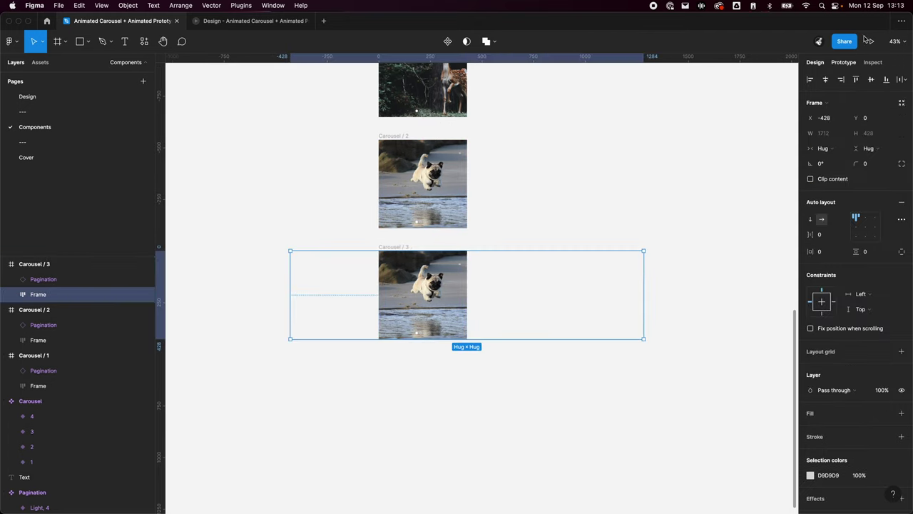
click(824, 119)
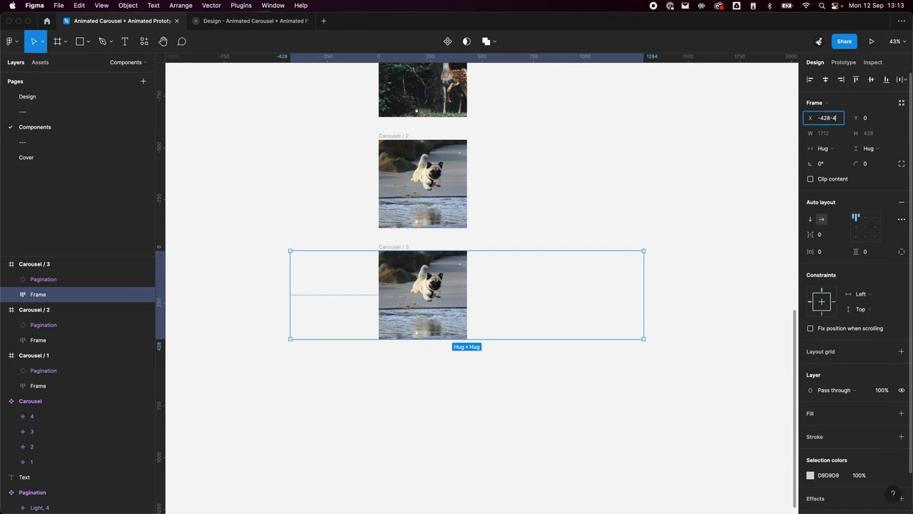
text(-428)
key(Return)
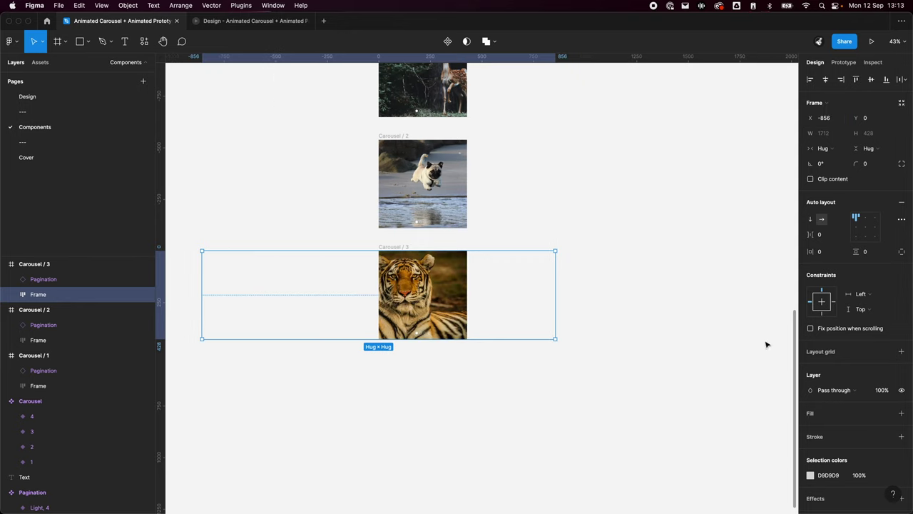
click(543, 426)
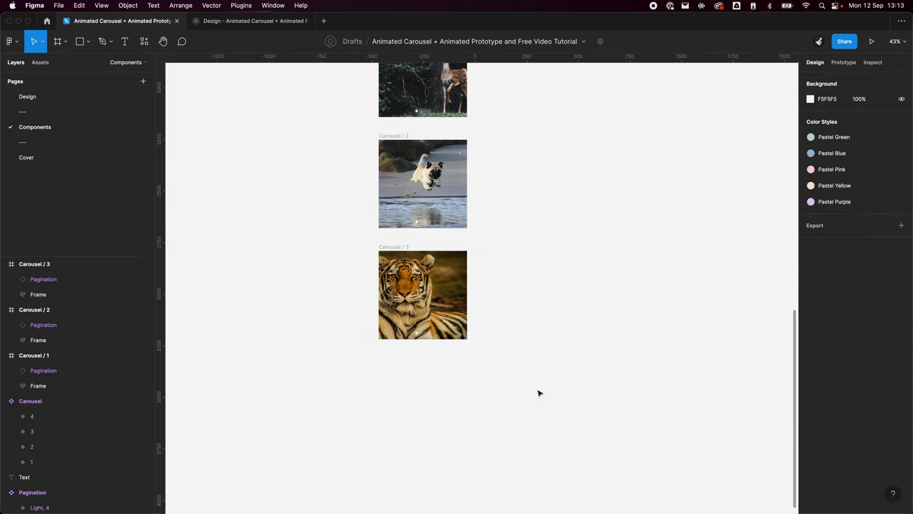
scroll(538, 392, down, 3)
scroll(538, 385, down, 3)
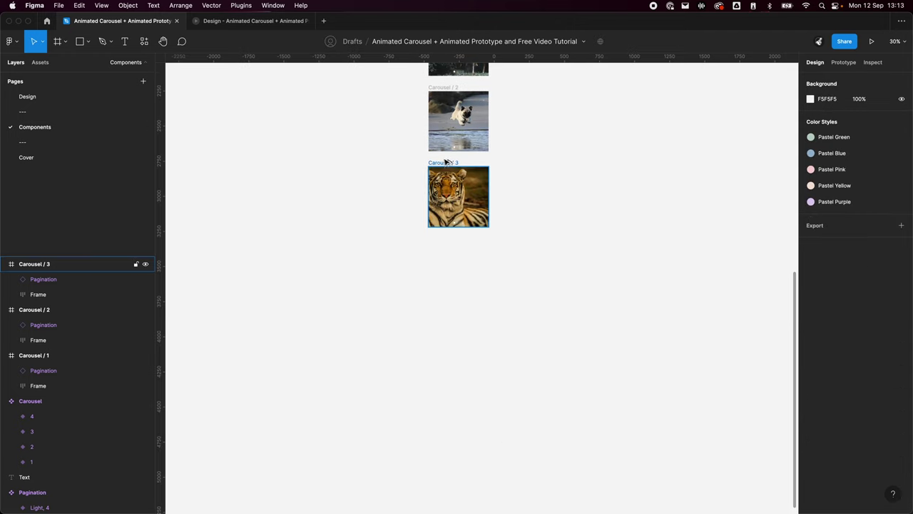
- Duplicate Carousel / 3 as Carousel / 4 and set its image strip X to -1284 to show the stag
drag(445, 164, 446, 241)
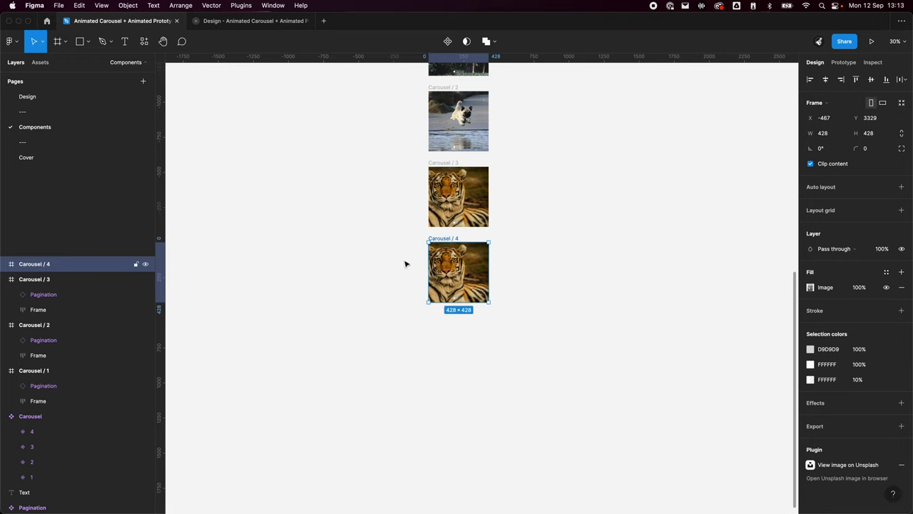
click(4, 264)
click(79, 294)
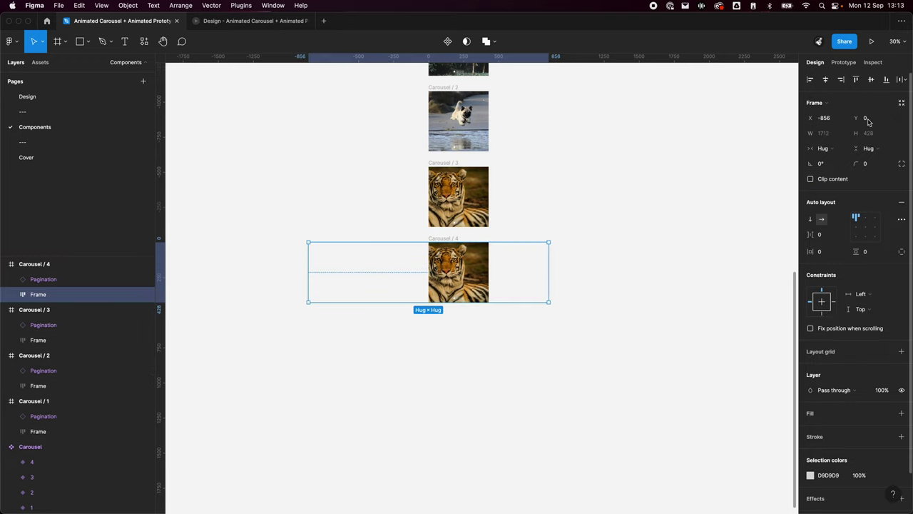
click(840, 119)
text(-428)
key(Return)
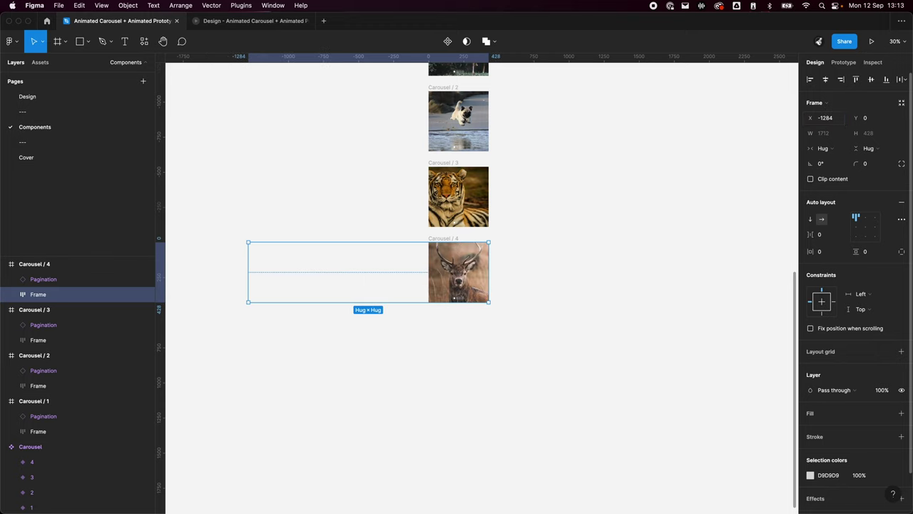
click(668, 189)
drag(601, 275, 586, 336)
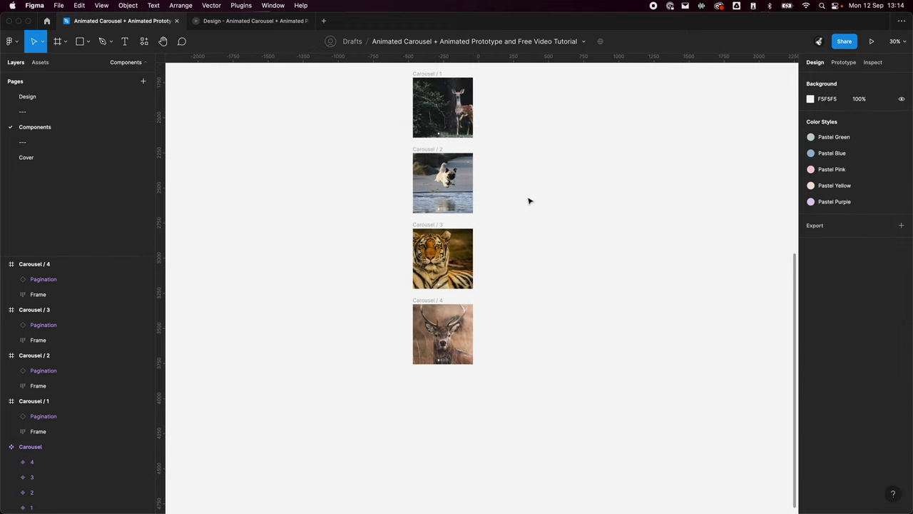
scroll(529, 228, up, 2)
scroll(477, 152, up, 2)
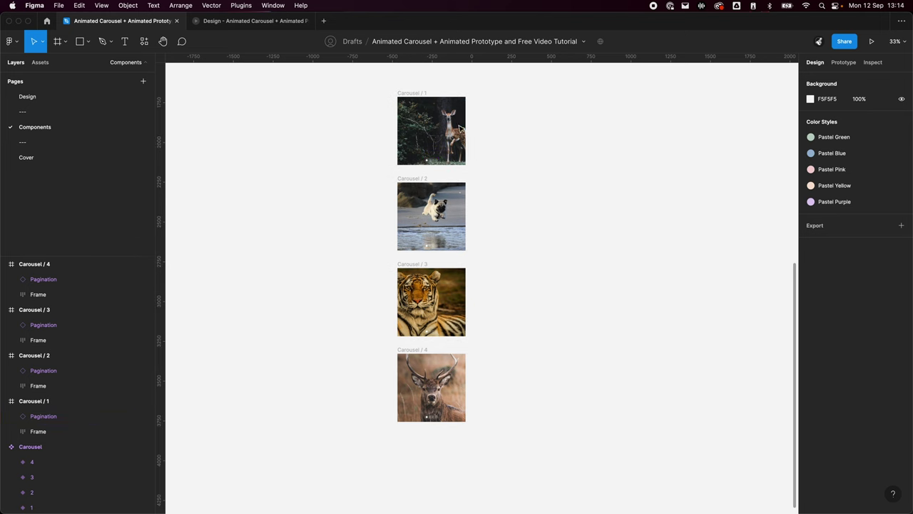
scroll(433, 261, up, 5)
- Set the Pagination Property 2 to 2, 3 and 4 on the pug, tiger and stag carousels
click(430, 250)
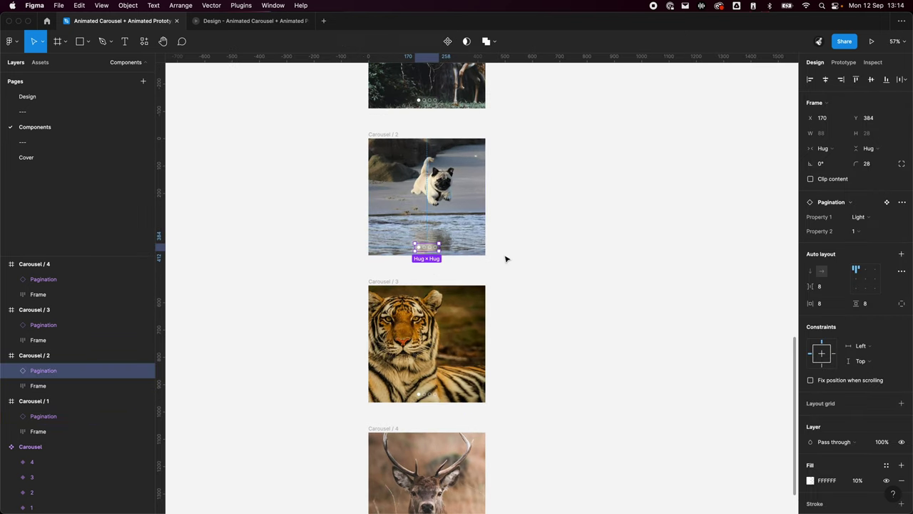
scroll(421, 239, up, 3)
click(856, 231)
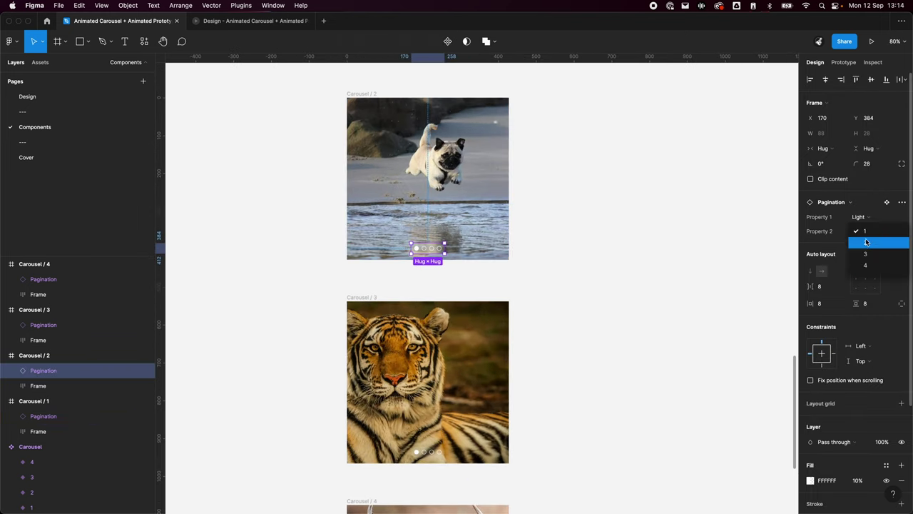
click(865, 243)
click(647, 376)
scroll(620, 389, down, 5)
click(426, 282)
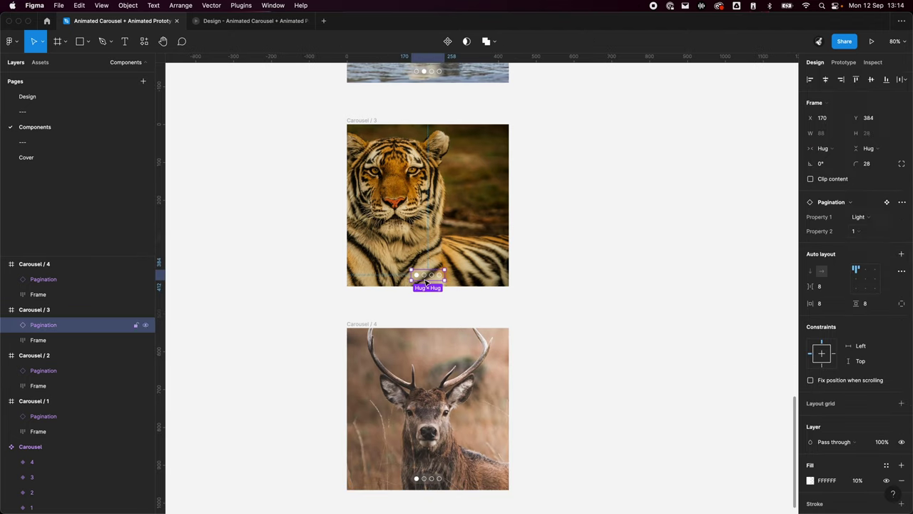
click(856, 231)
click(868, 256)
click(628, 388)
scroll(623, 391, down, 2)
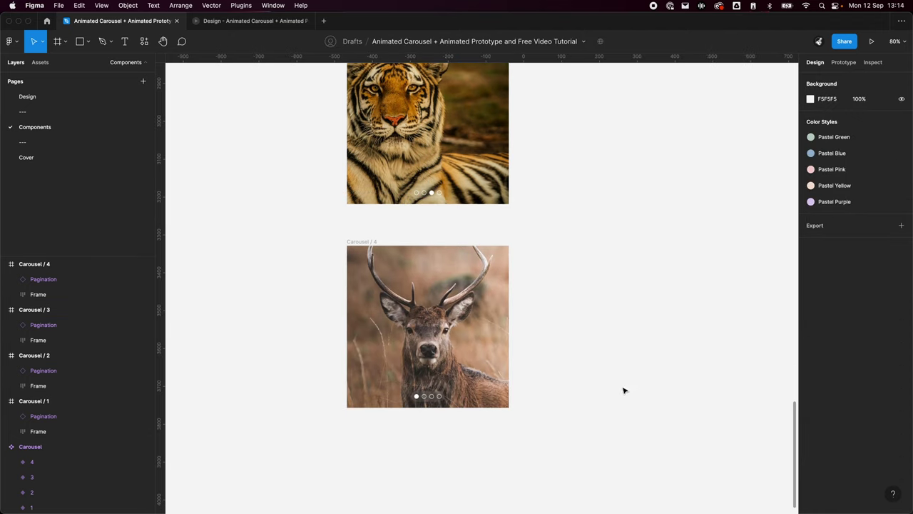
click(430, 396)
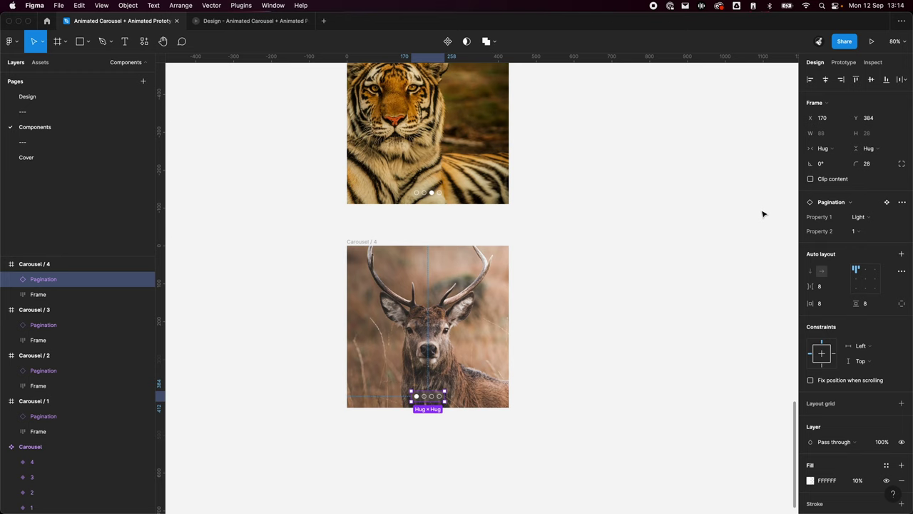
click(873, 234)
click(867, 270)
click(628, 374)
- Scroll through the four carousel frames to check their images and pagination dots
scroll(575, 237, down, 2)
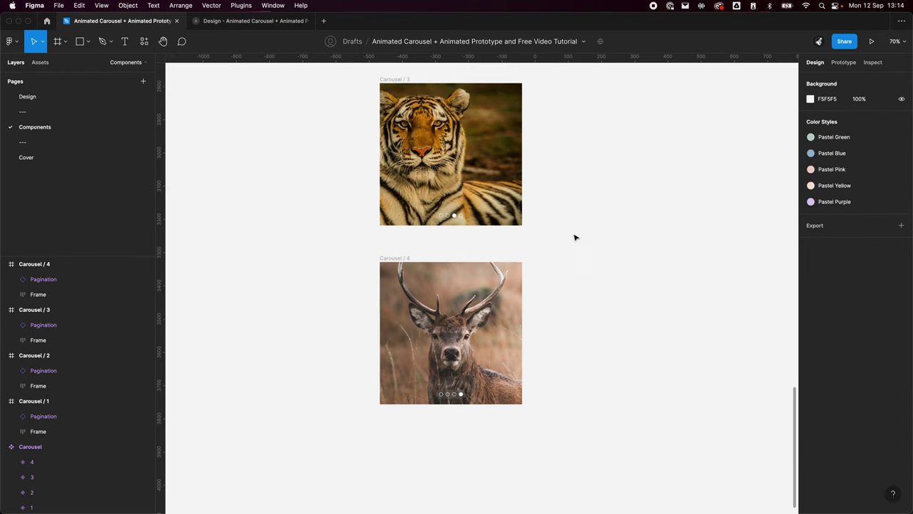
scroll(575, 238, up, 5)
scroll(606, 236, down, 3)
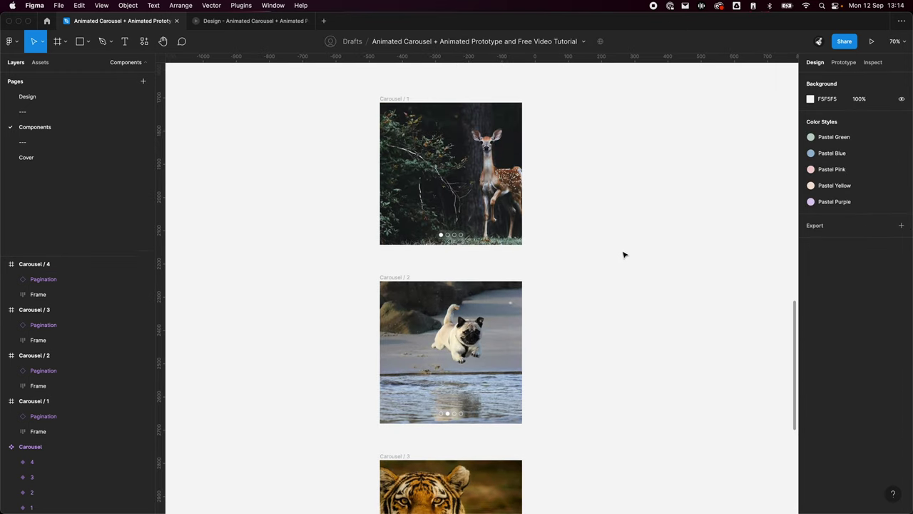
scroll(448, 317, up, 1)
scroll(448, 318, up, 5)
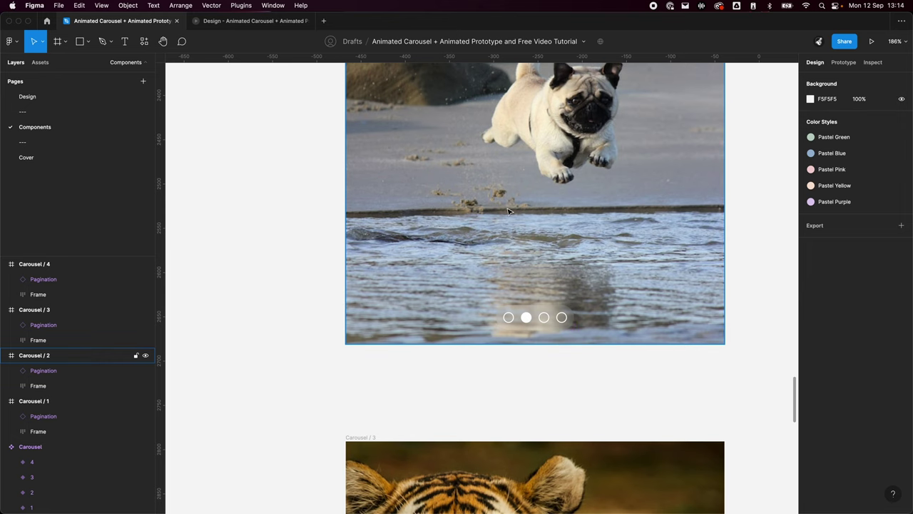
scroll(473, 352, down, 5)
scroll(610, 365, down, 1)
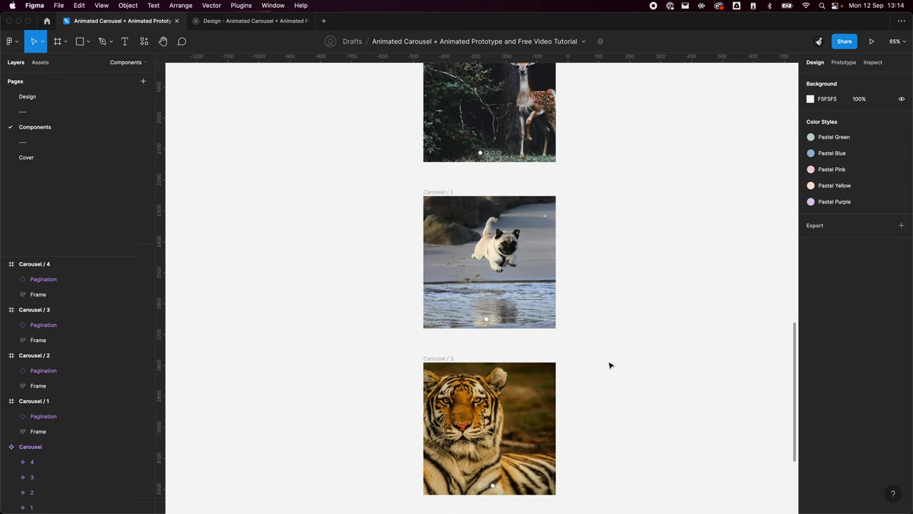
scroll(610, 365, down, 5)
scroll(573, 330, up, 20)
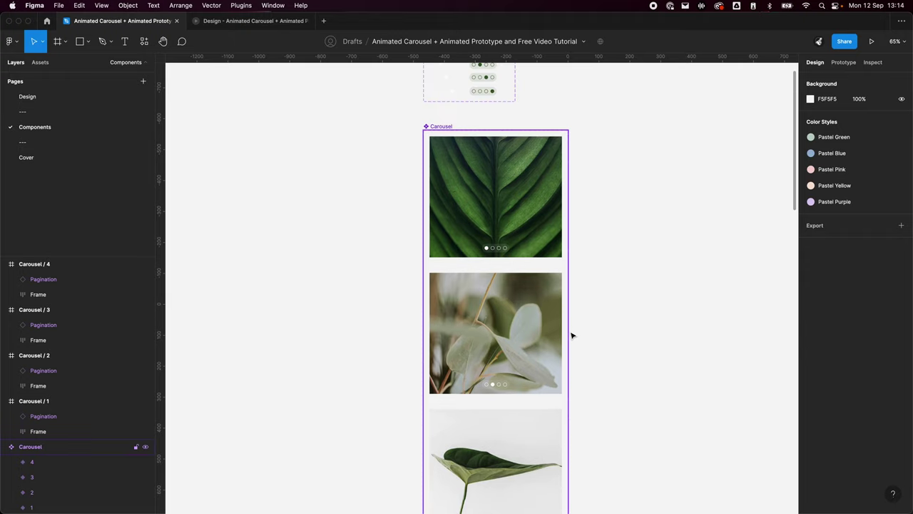
scroll(571, 336, down, 5)
scroll(547, 198, down, 5)
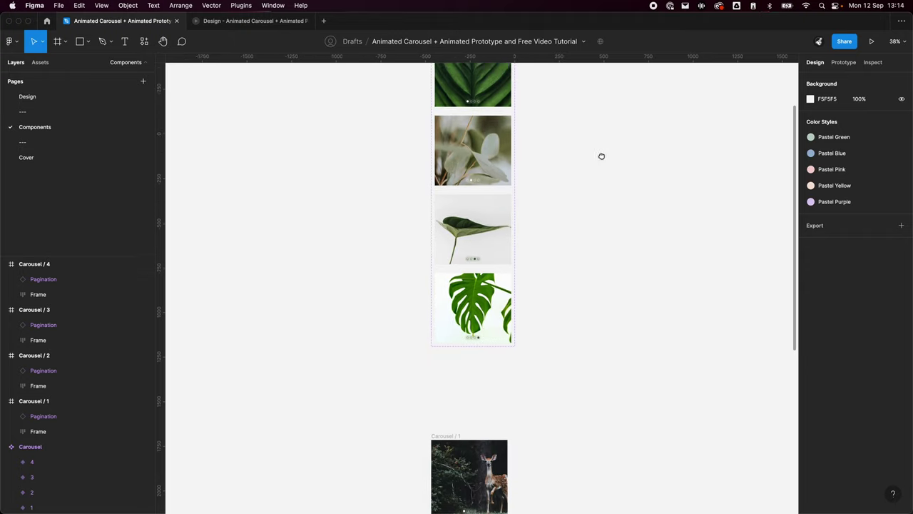
scroll(625, 271, down, 5)
scroll(587, 385, up, 3)
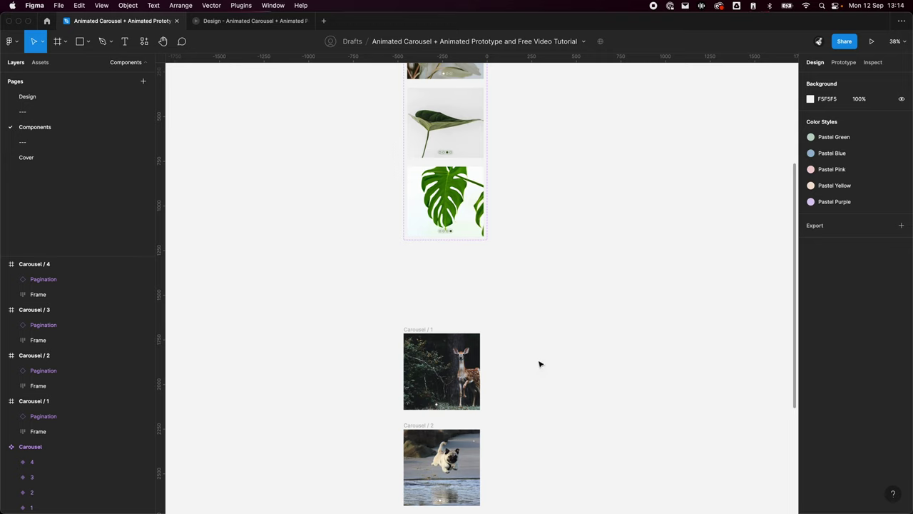
scroll(540, 364, down, 5)
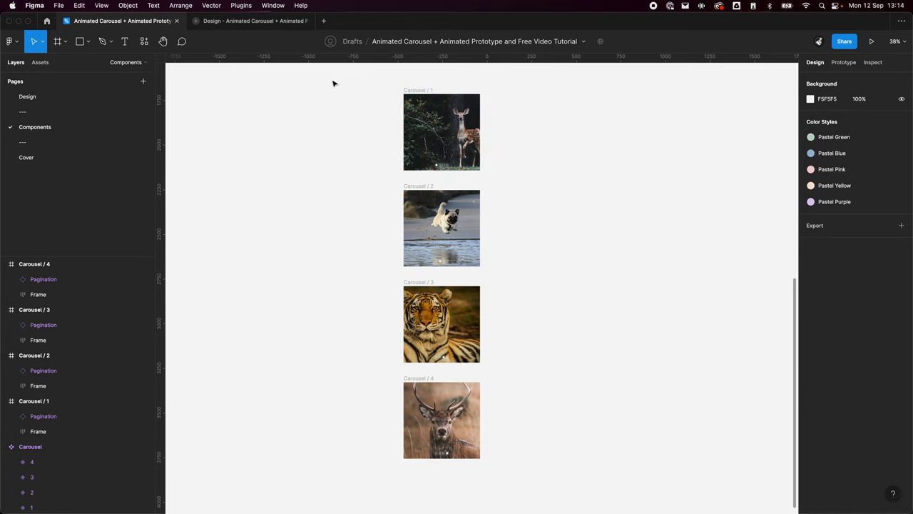
- Combine the four carousel frames into a Carousel component set
drag(357, 74, 598, 372)
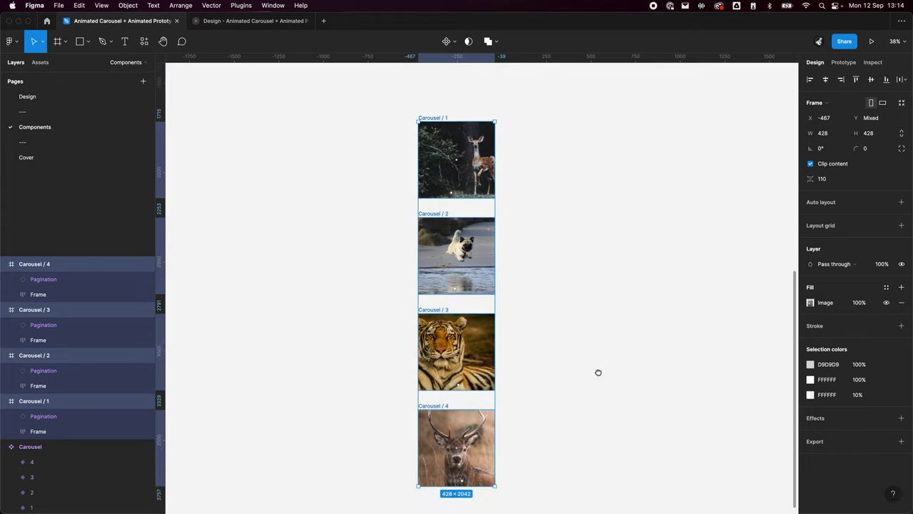
click(456, 41)
click(462, 88)
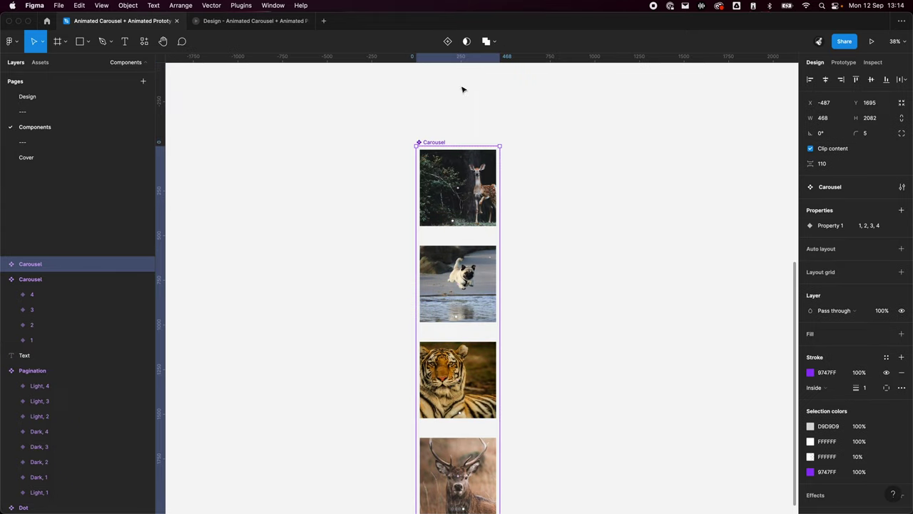
scroll(489, 251, down, 3)
click(656, 210)
- Place a Carousel instance right of the set and cycle it through variants 2, 3 and 4
scroll(412, 137, up, 3)
scroll(413, 136, right, 3)
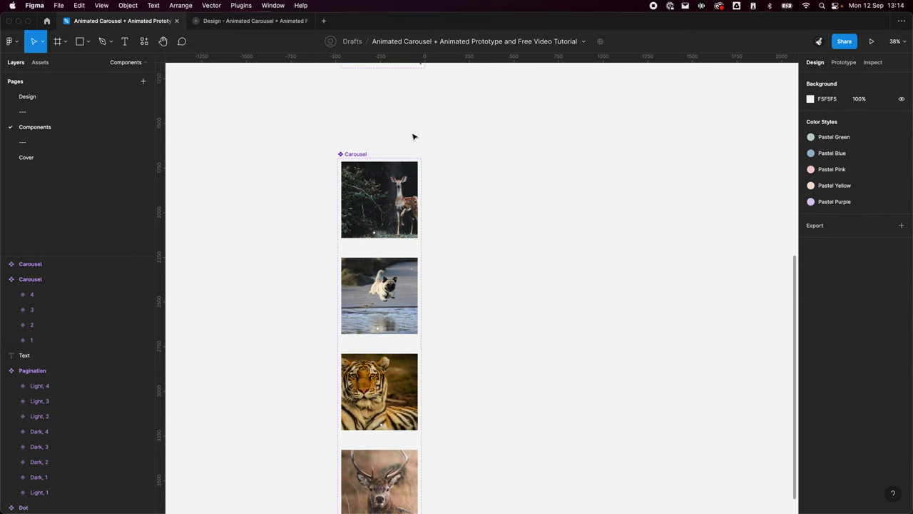
drag(388, 218, 583, 242)
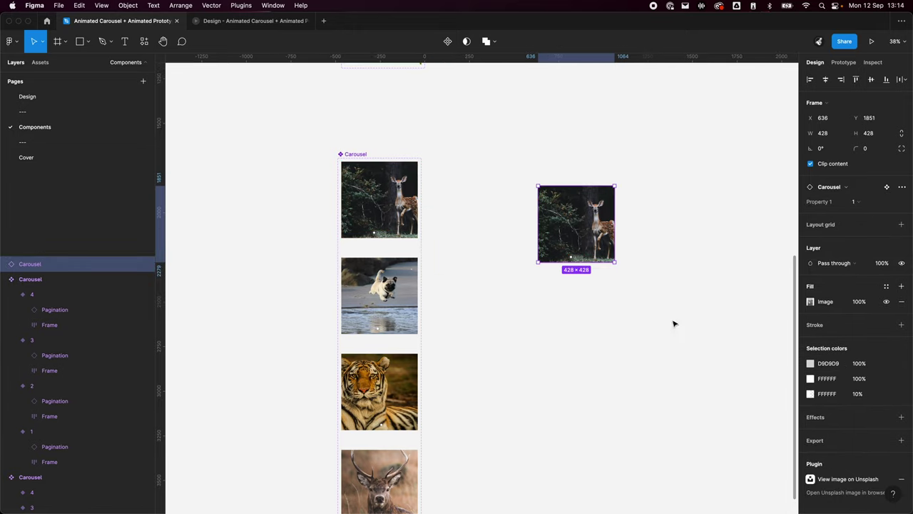
click(858, 204)
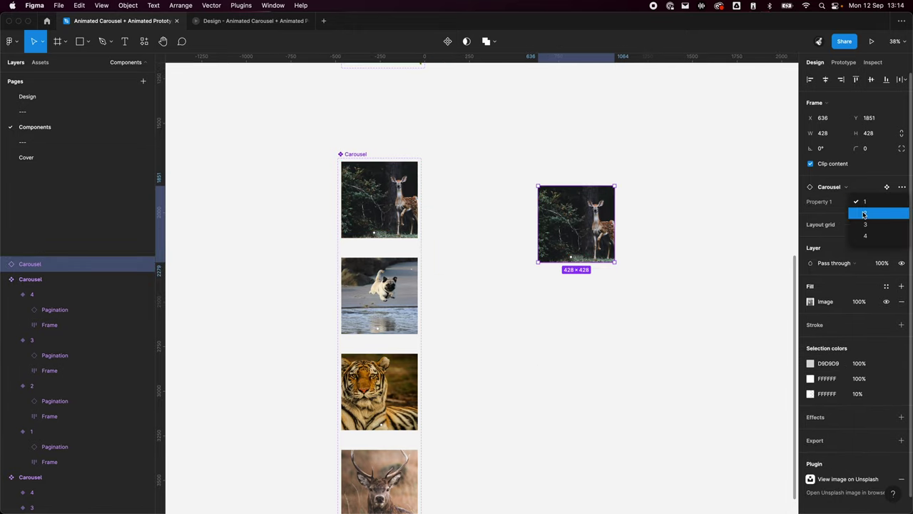
click(863, 214)
click(866, 204)
click(868, 214)
click(866, 204)
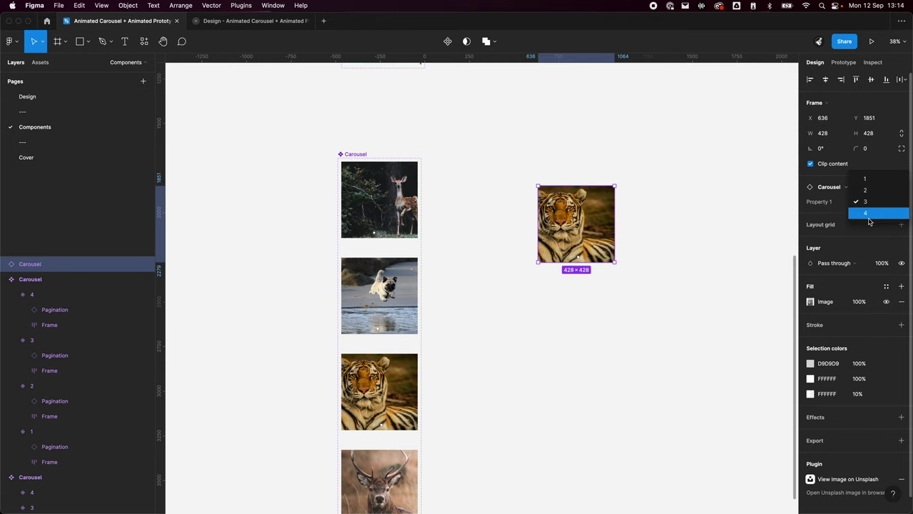
click(869, 215)
- Switch the test instance back to variant 1
click(625, 289)
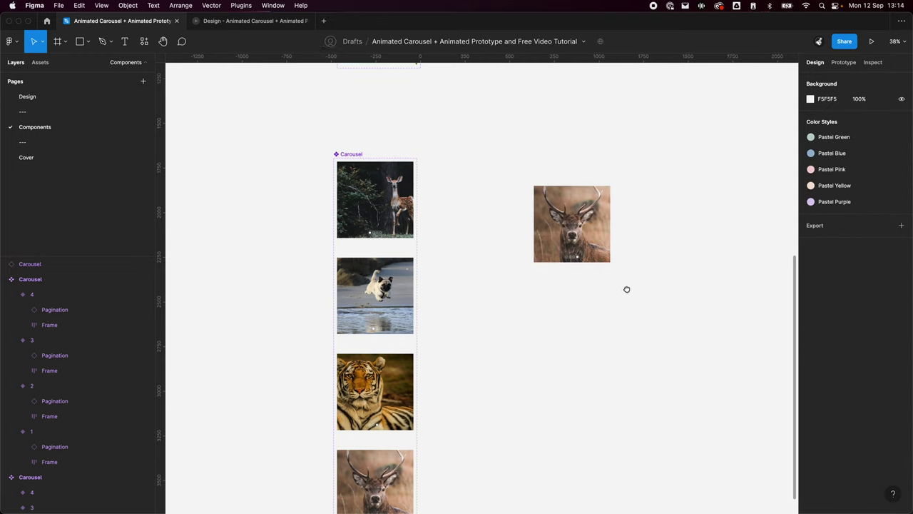
scroll(642, 240, right, 2)
click(858, 204)
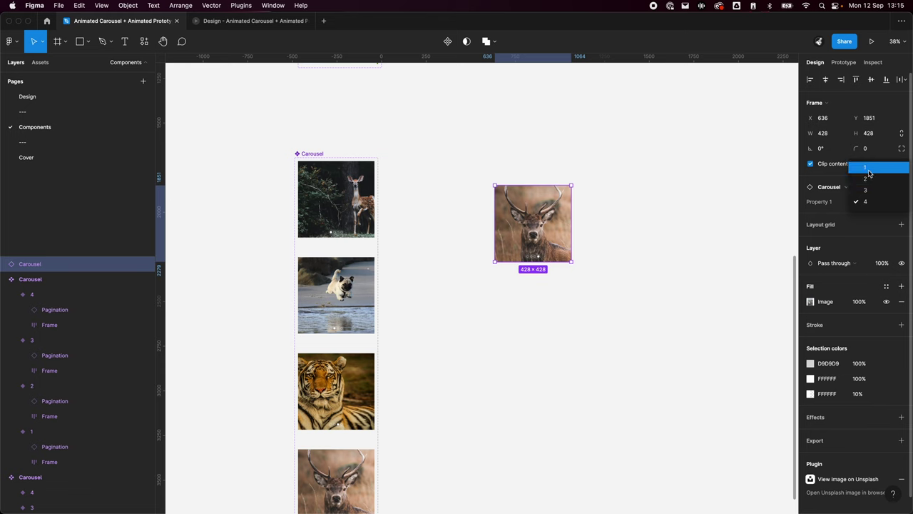
click(867, 170)
click(557, 366)
scroll(556, 366, right, 2)
click(498, 232)
click(521, 373)
scroll(521, 373, right, 2)
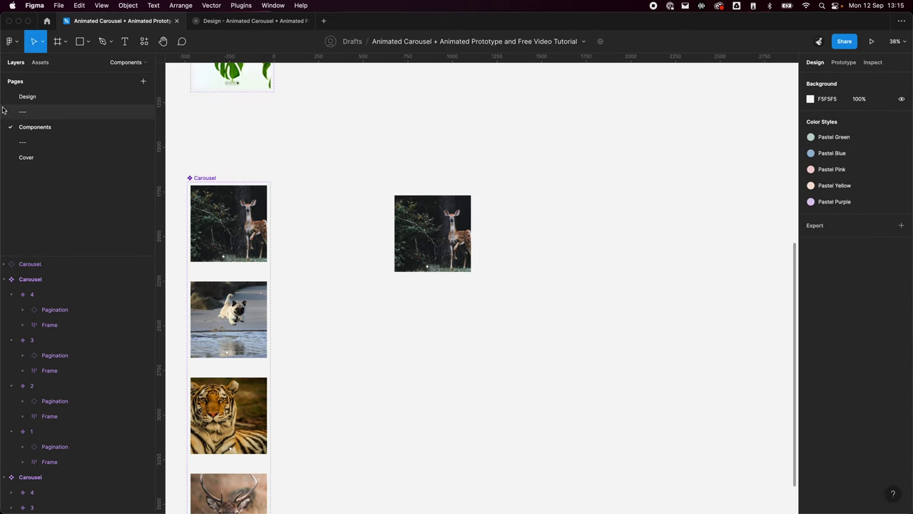
- Add an empty 428×926 iPhone 13 Pro Max frame on the Components page beside the Carousel instance
click(43, 96)
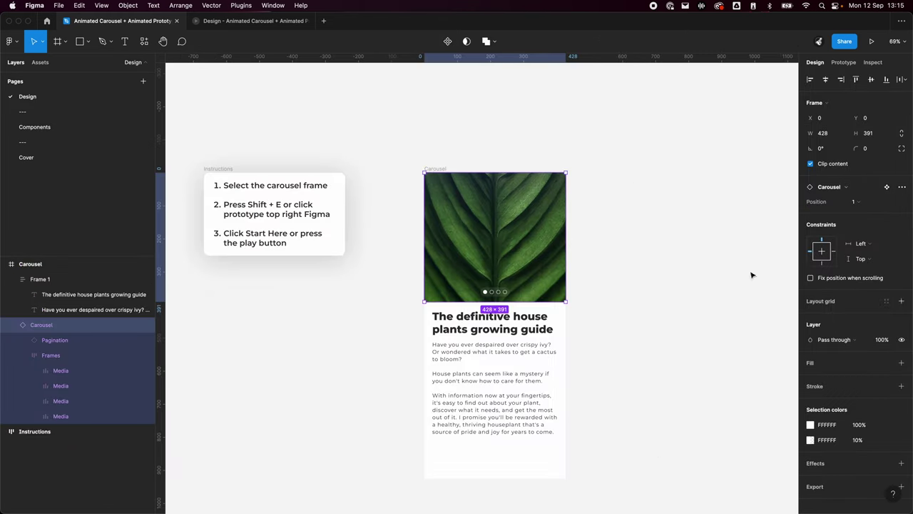
scroll(751, 275, down, 2)
scroll(751, 275, right, 2)
click(632, 165)
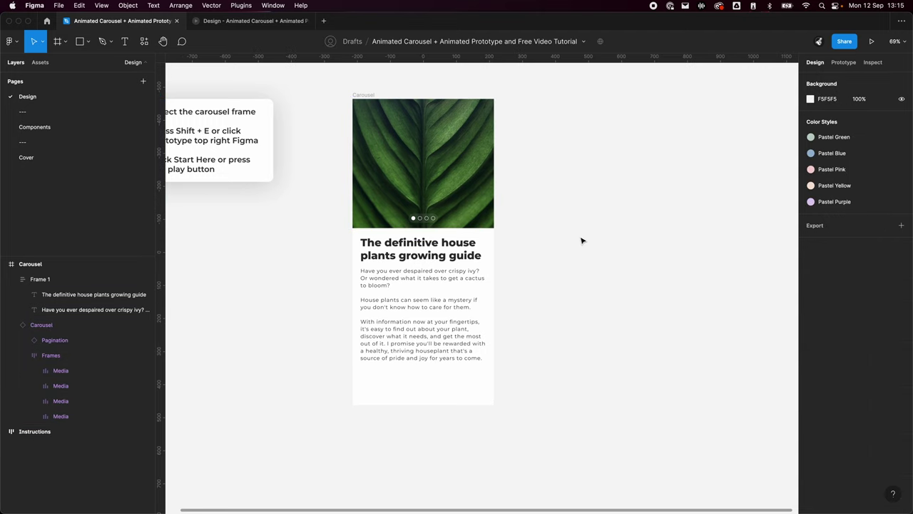
key(f)
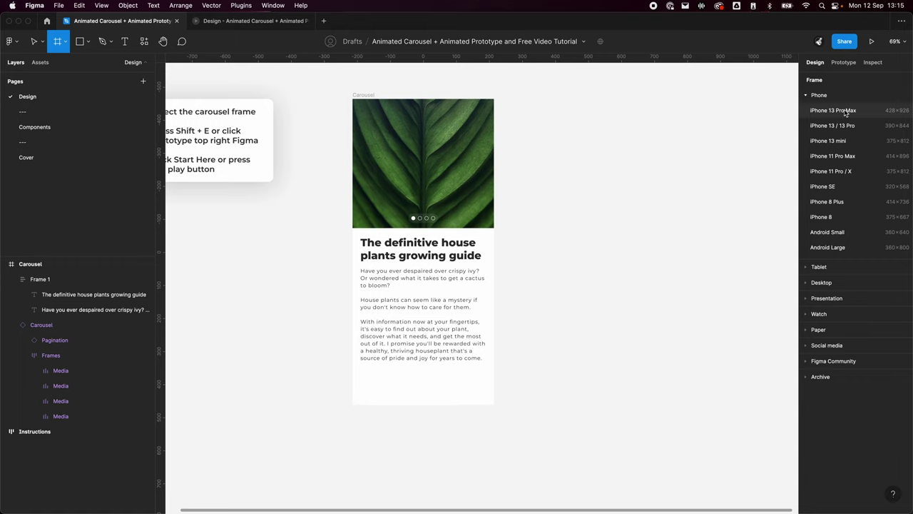
click(64, 127)
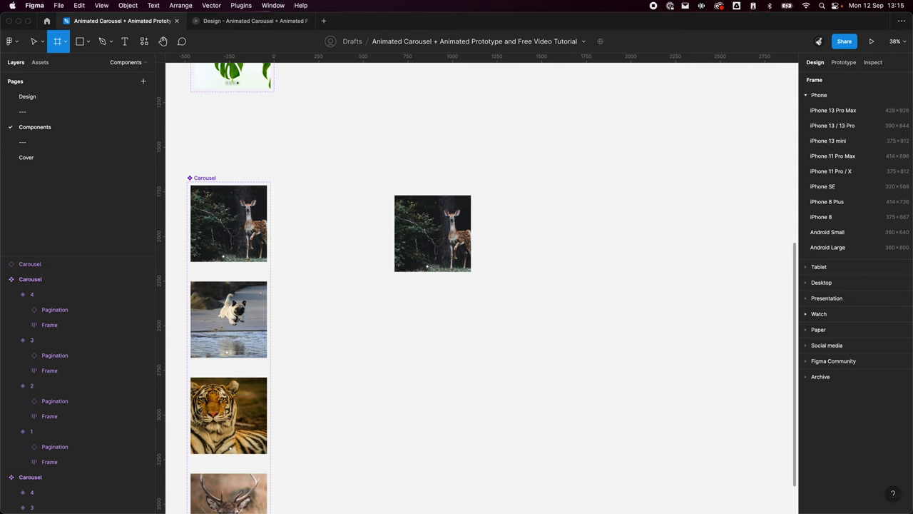
click(844, 112)
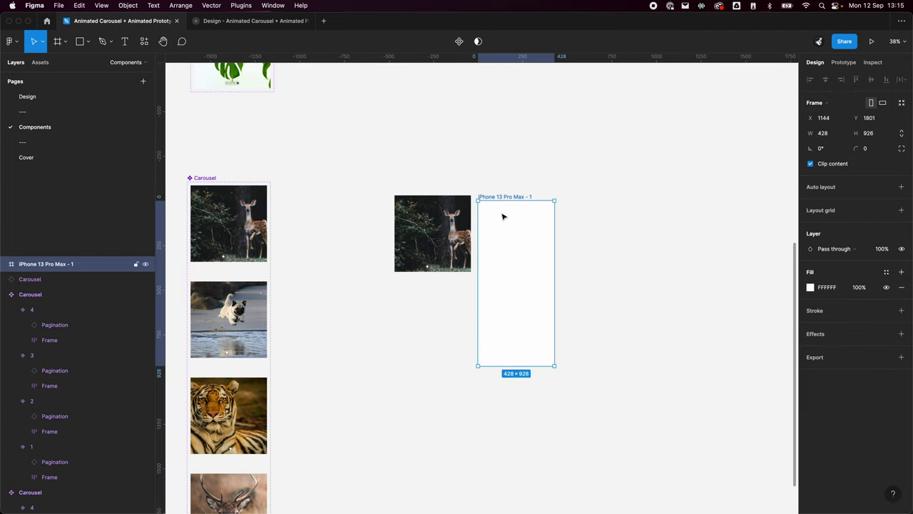
- Shift the phone frame right and delete the loose deer Carousel instance
drag(513, 198, 537, 194)
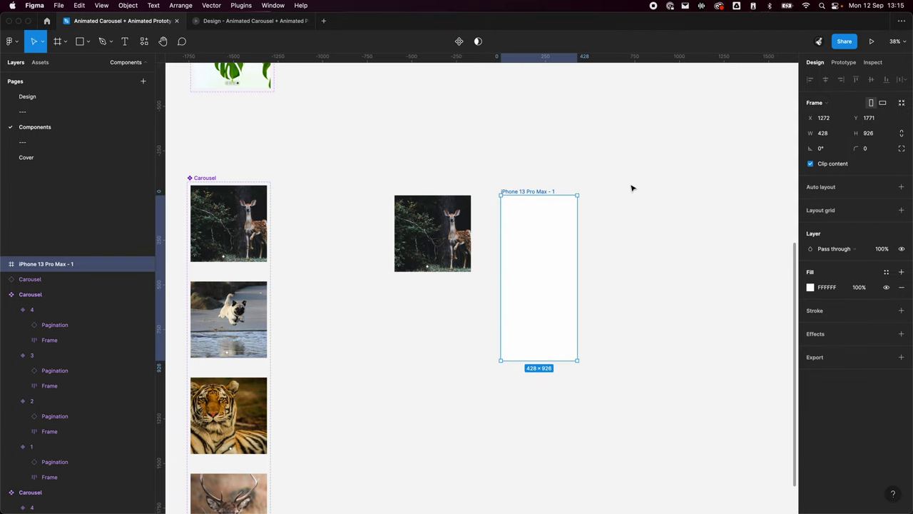
click(423, 214)
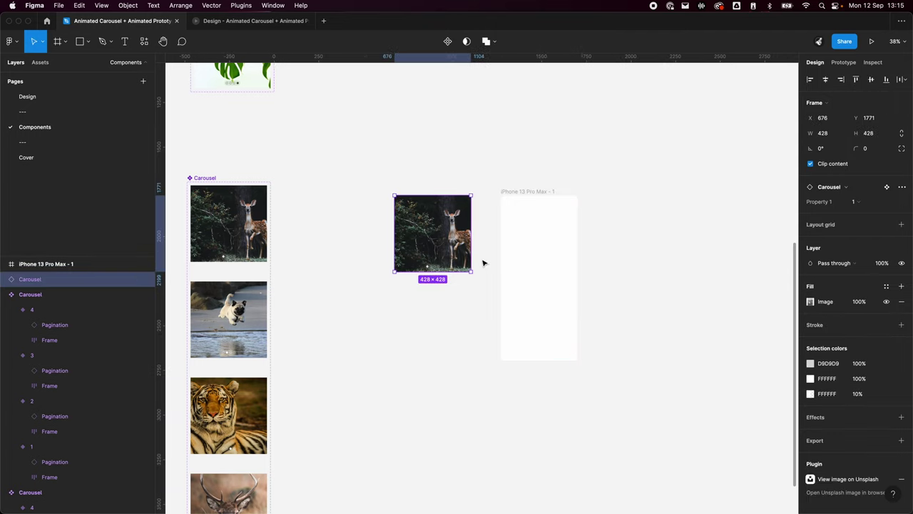
key(Delete)
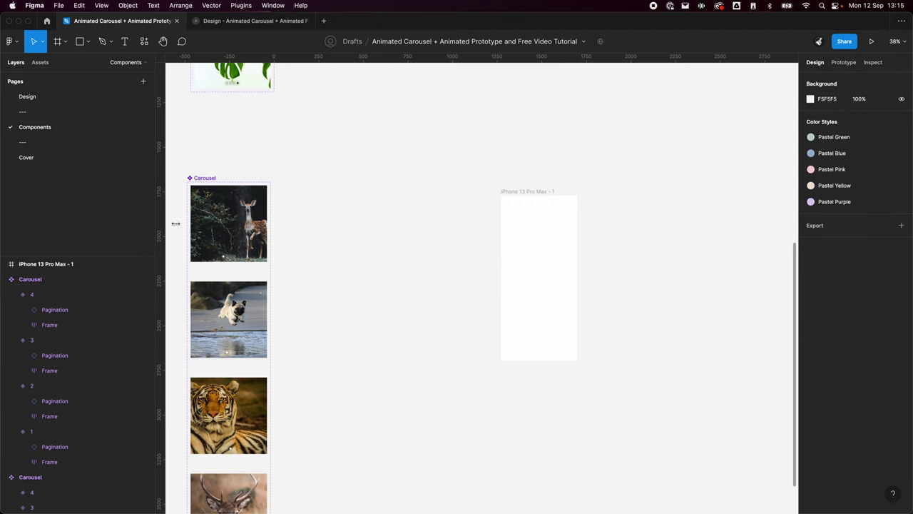
scroll(295, 239, down, 1)
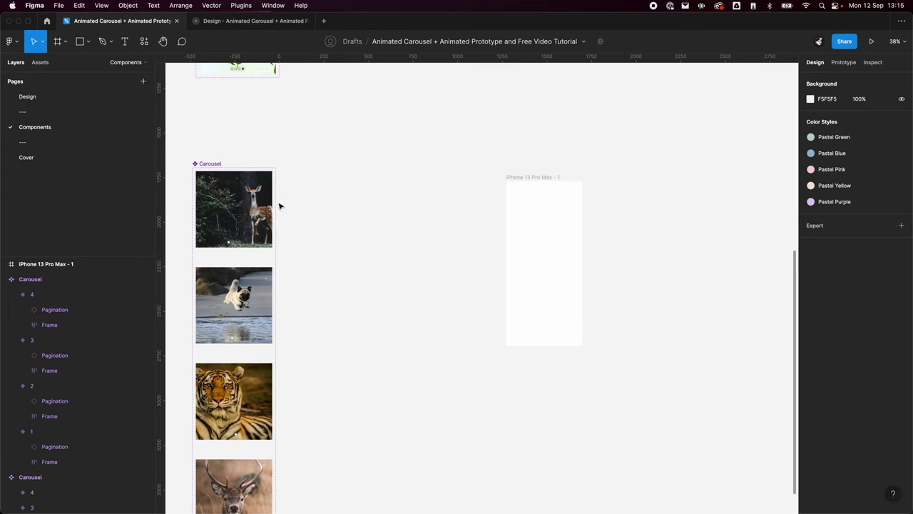
- Alt-drag a Carousel copy into the phone frame's top-left at X 0, Y 0
drag(244, 197, 553, 207)
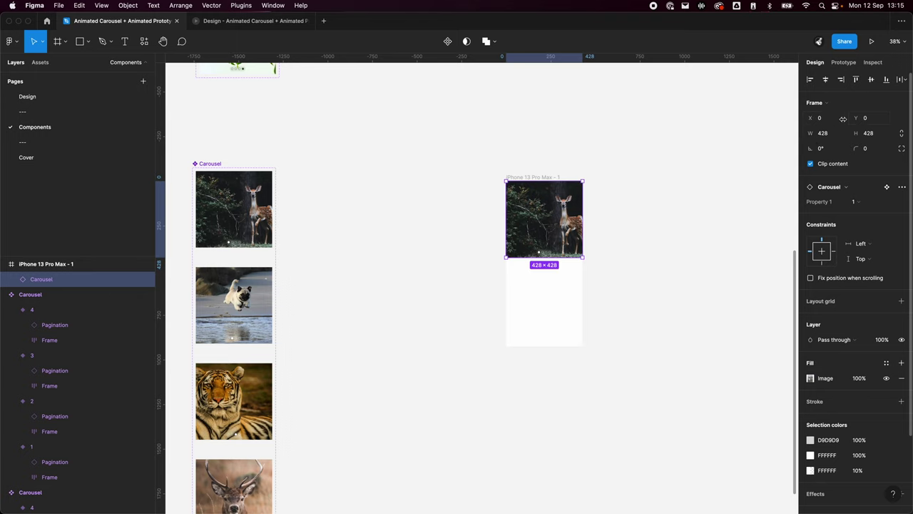
click(638, 279)
scroll(639, 278, up, 5)
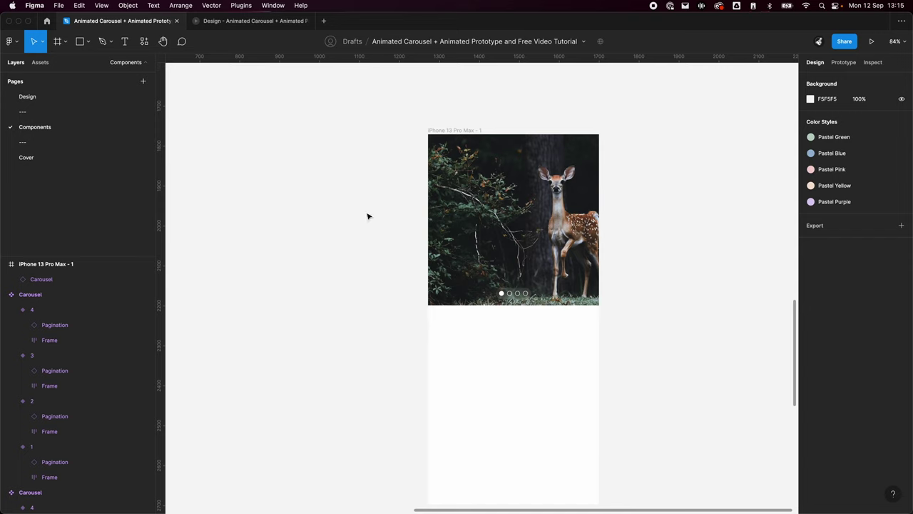
scroll(510, 350, down, 5)
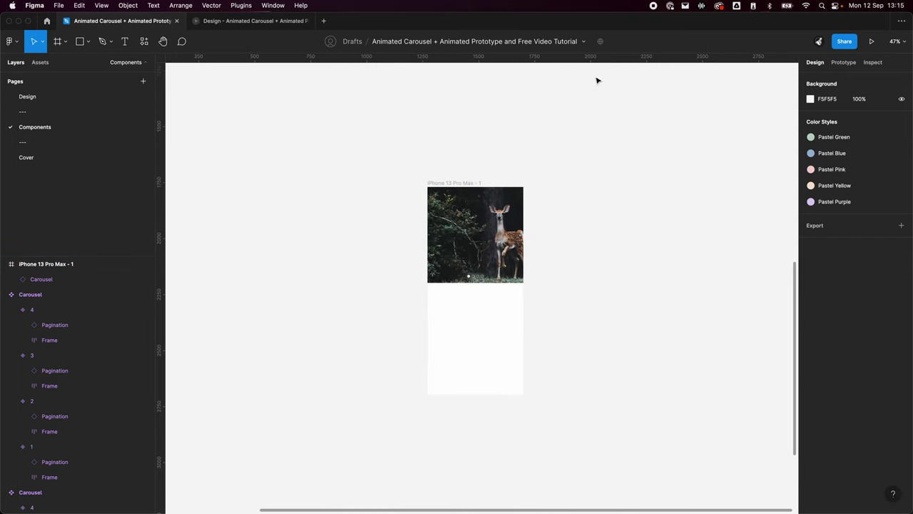
scroll(585, 348, left, 5)
scroll(397, 304, right, 4)
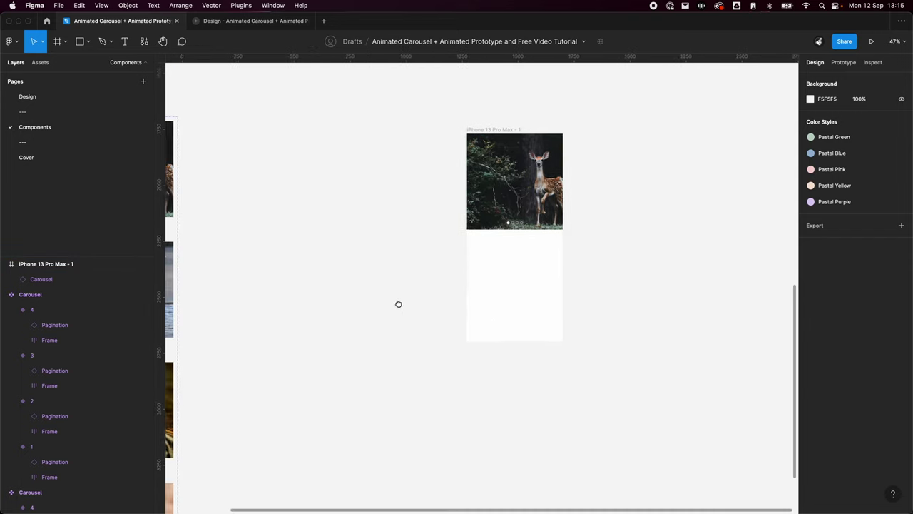
scroll(494, 306, up, 2)
- Add a 'This is my title' text below the carousel, set to Bold at size 36
key(t)
click(481, 222)
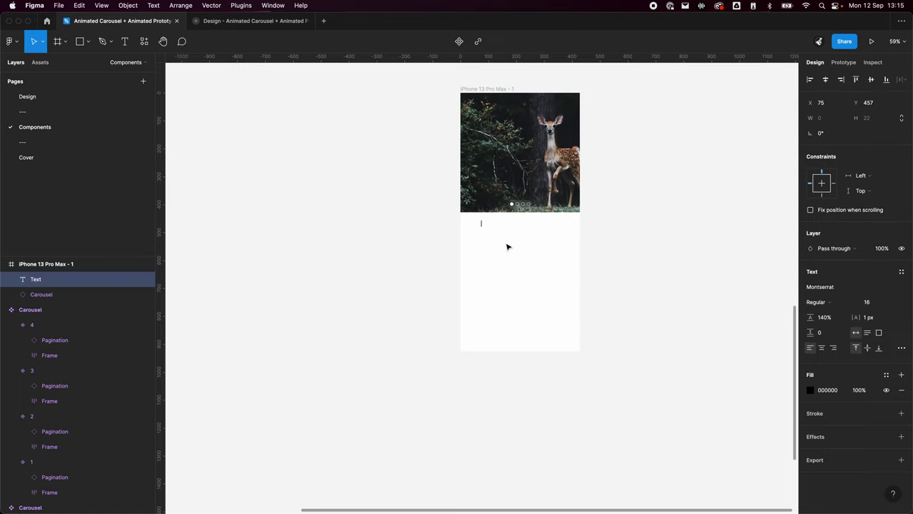
text(This is my title)
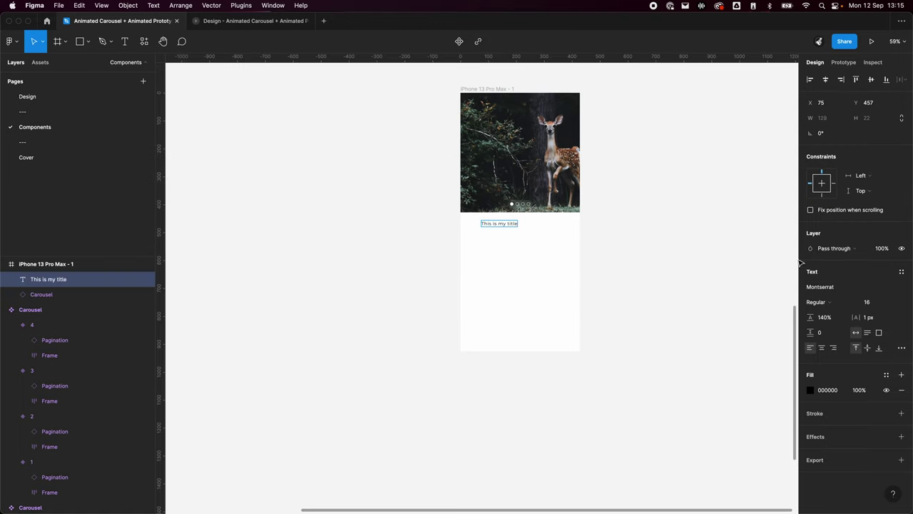
click(895, 304)
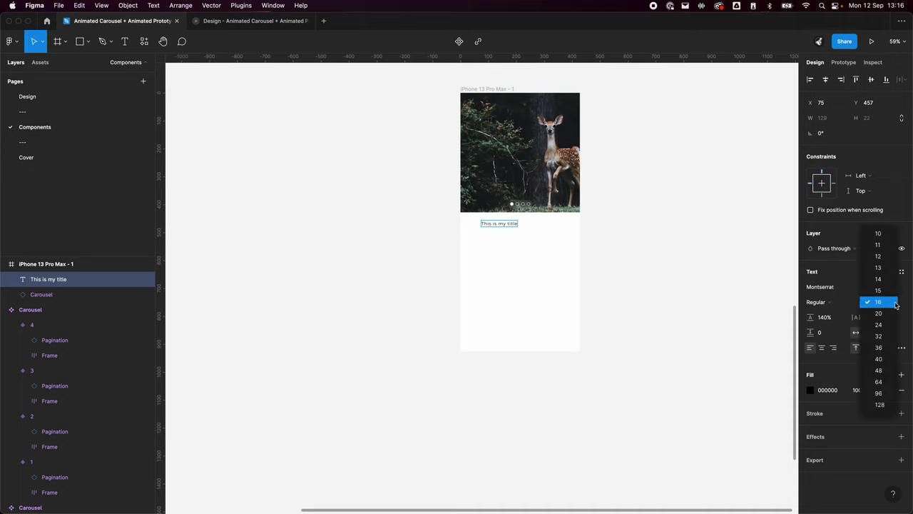
click(880, 348)
click(817, 302)
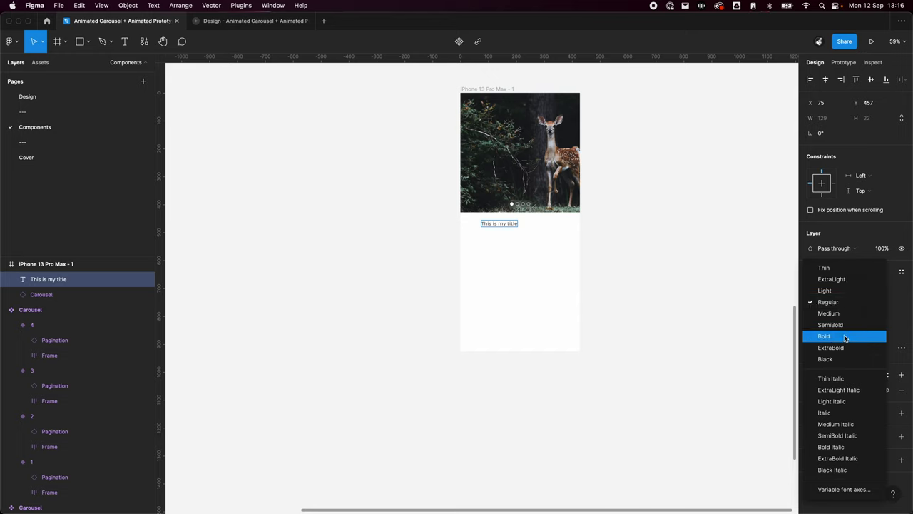
click(827, 335)
key(super+z)
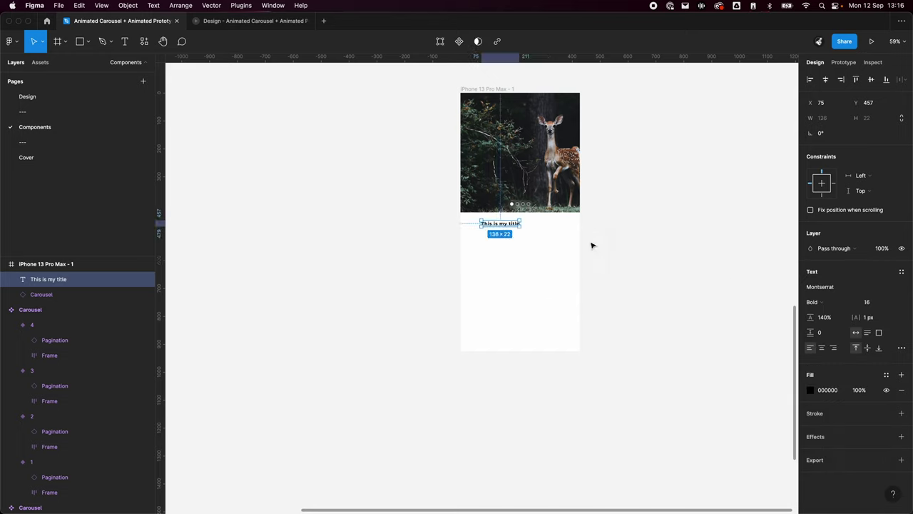
click(892, 302)
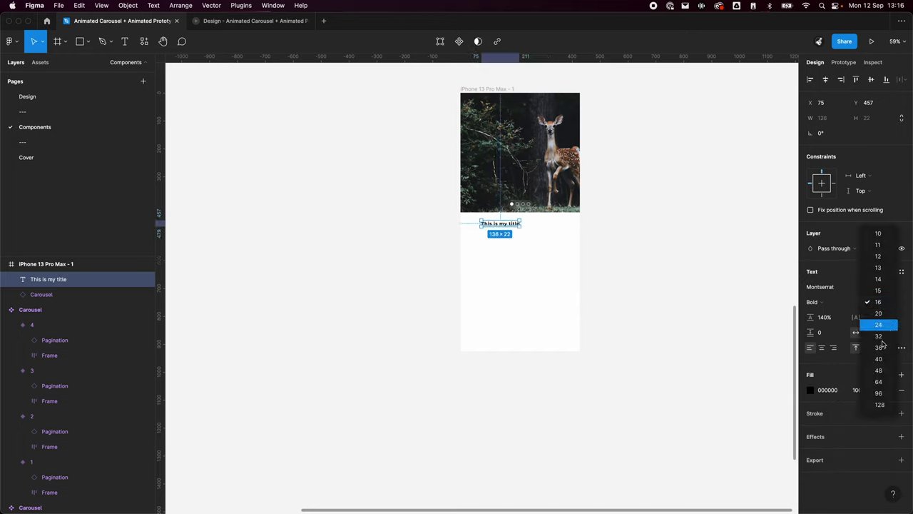
click(879, 348)
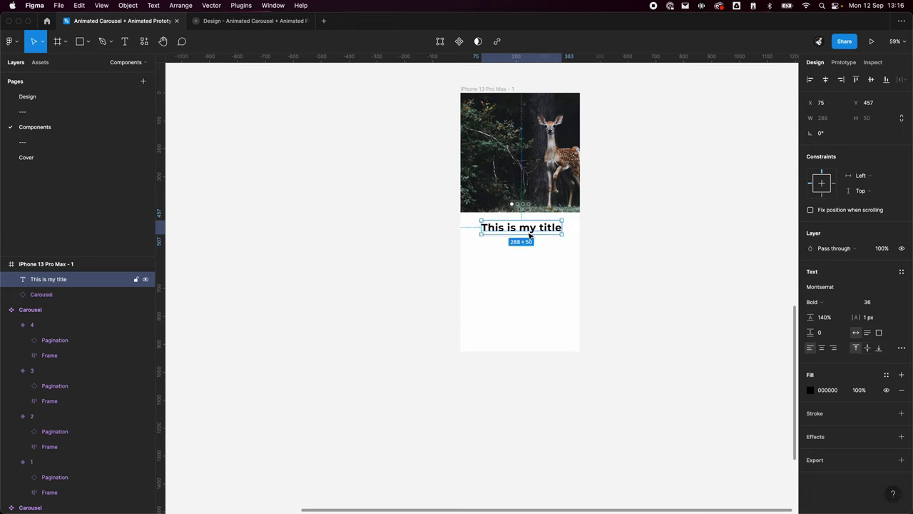
- Nudge the title into place and set its letter spacing to 0 px
drag(529, 233, 523, 232)
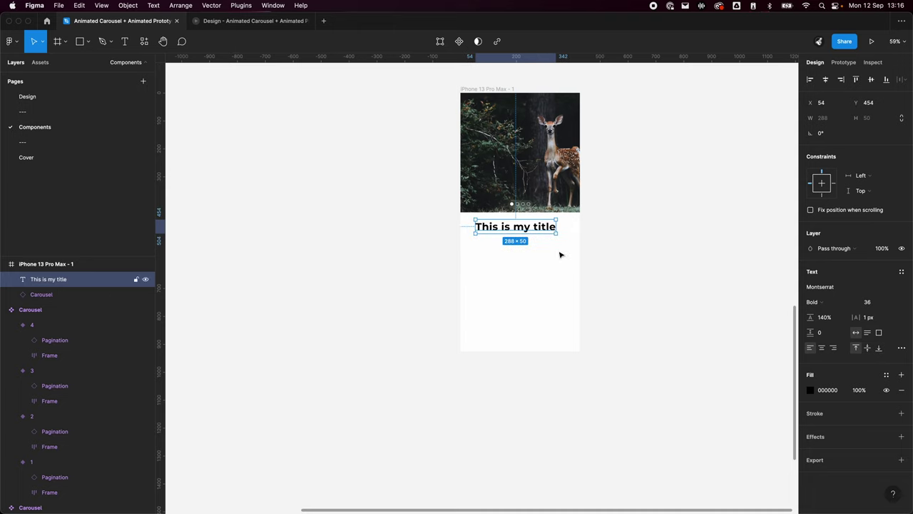
click(827, 318)
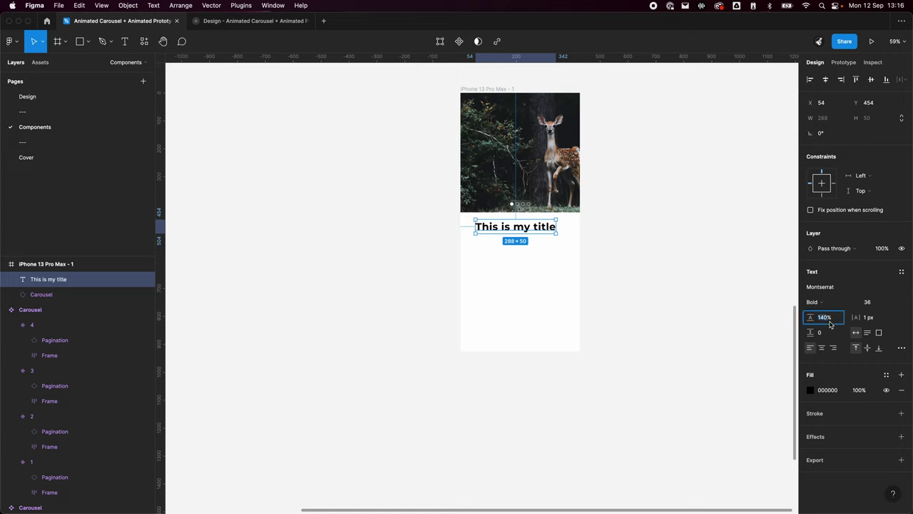
click(868, 318)
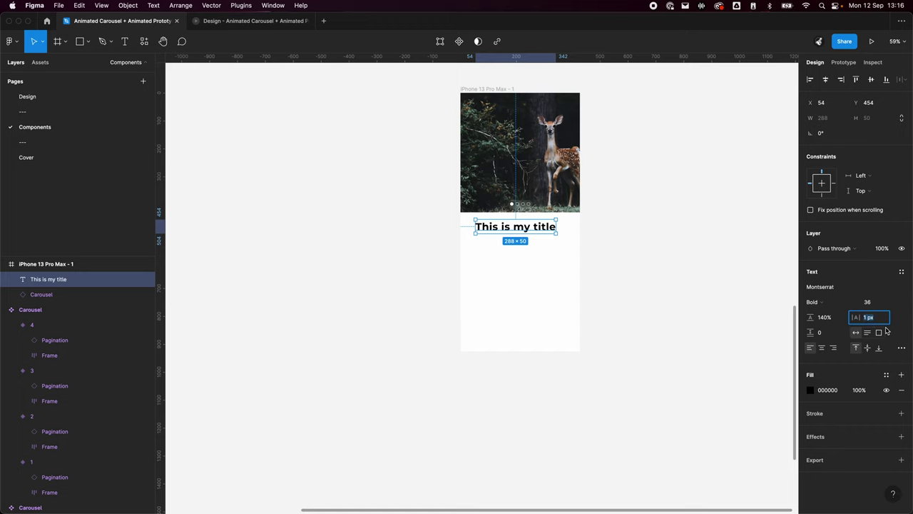
text(0)
key(Return)
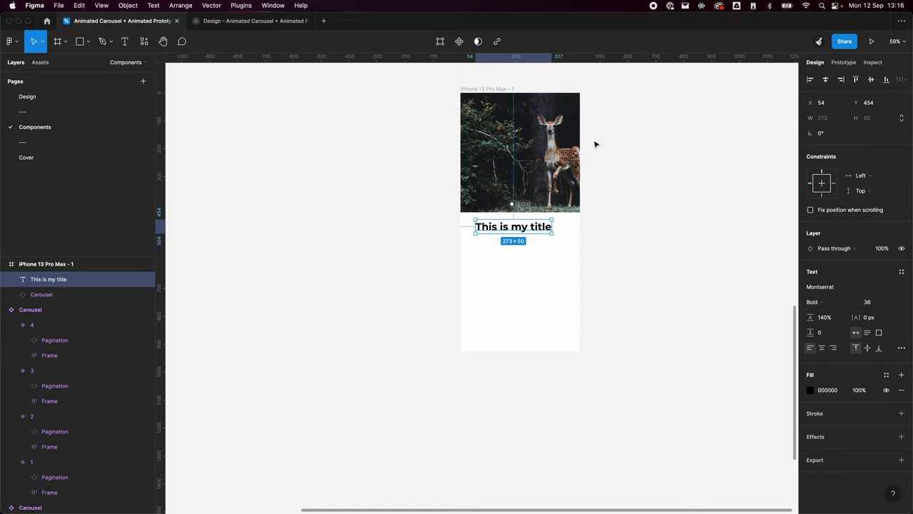
- Alt-drag a duplicate of the title just below the original
click(656, 342)
click(522, 238)
drag(520, 239, 573, 278)
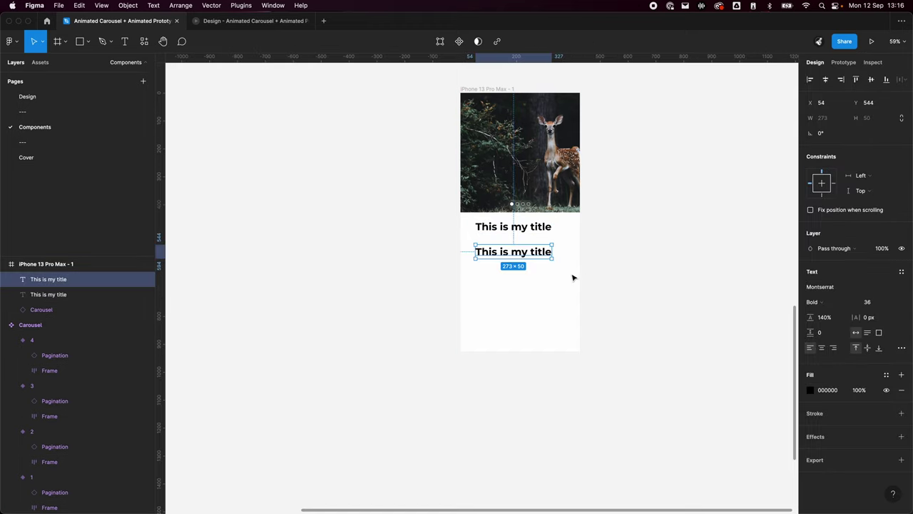
right_click(526, 255)
mouse_move(552, 267)
key(Escape)
click(144, 41)
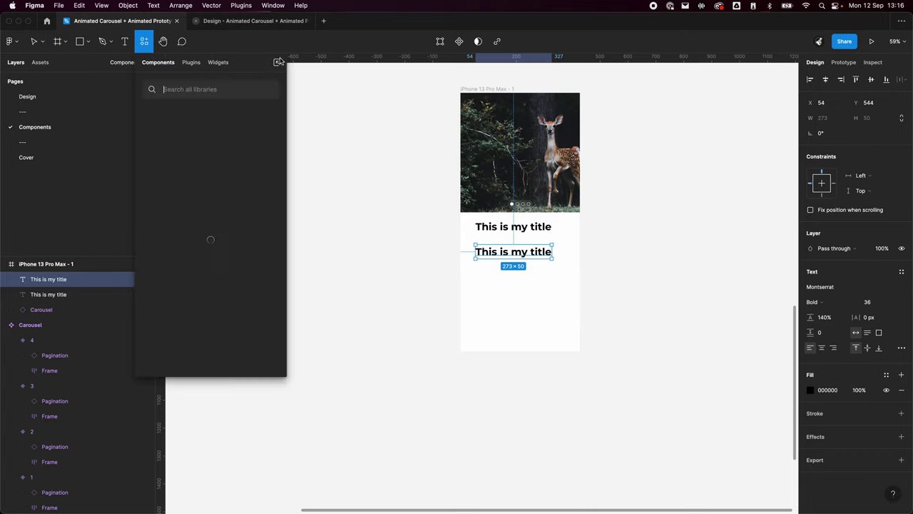
click(193, 64)
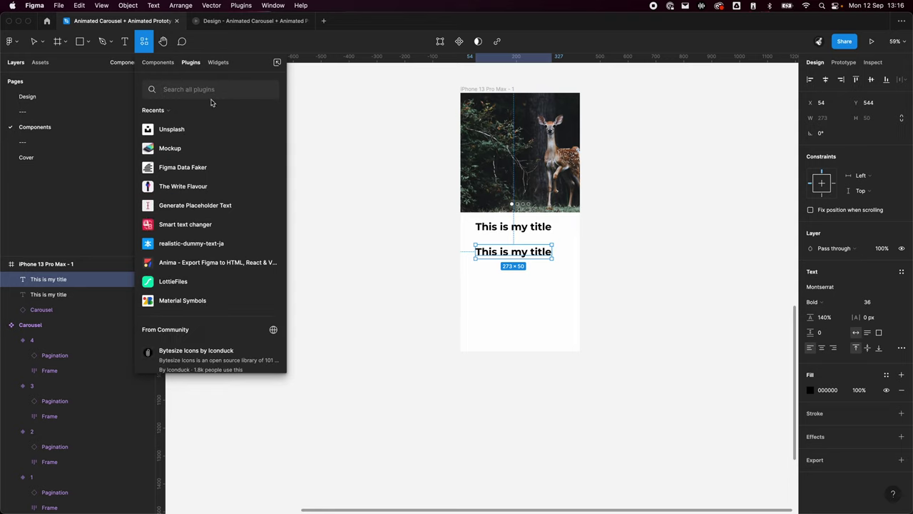
text(lorem)
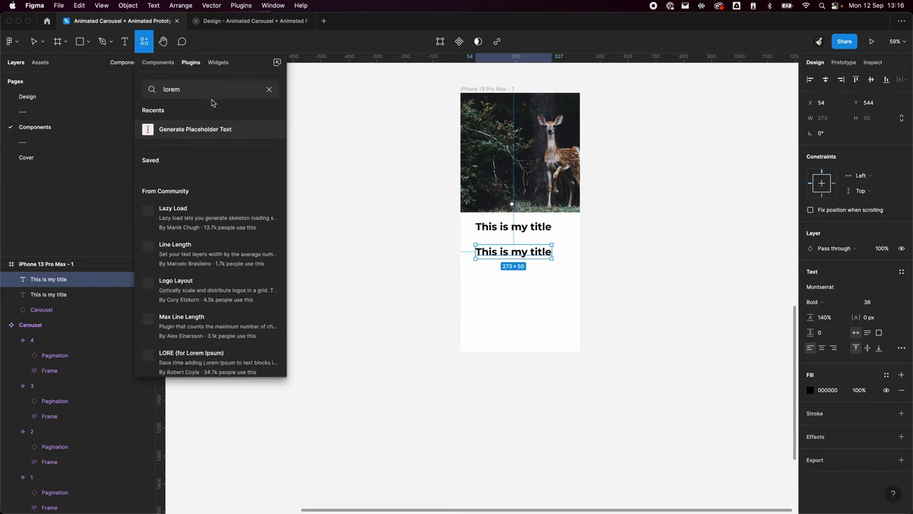
click(211, 129)
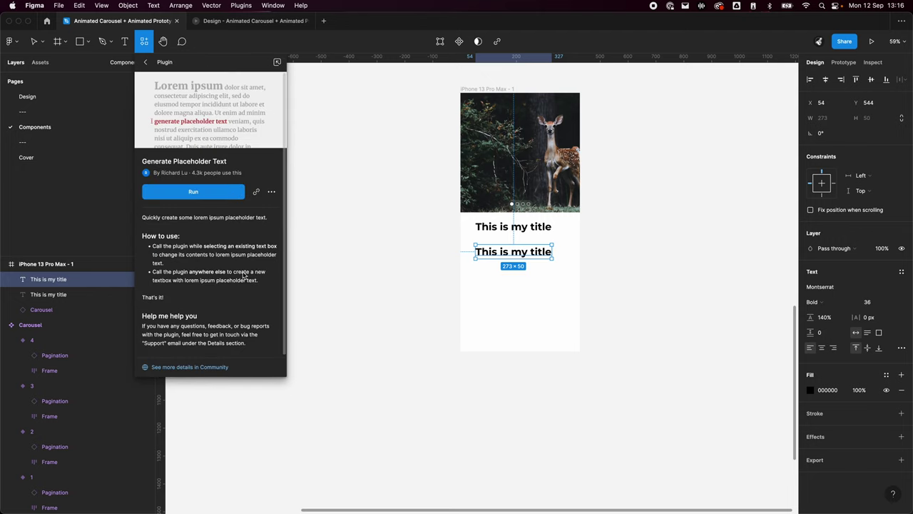
click(193, 192)
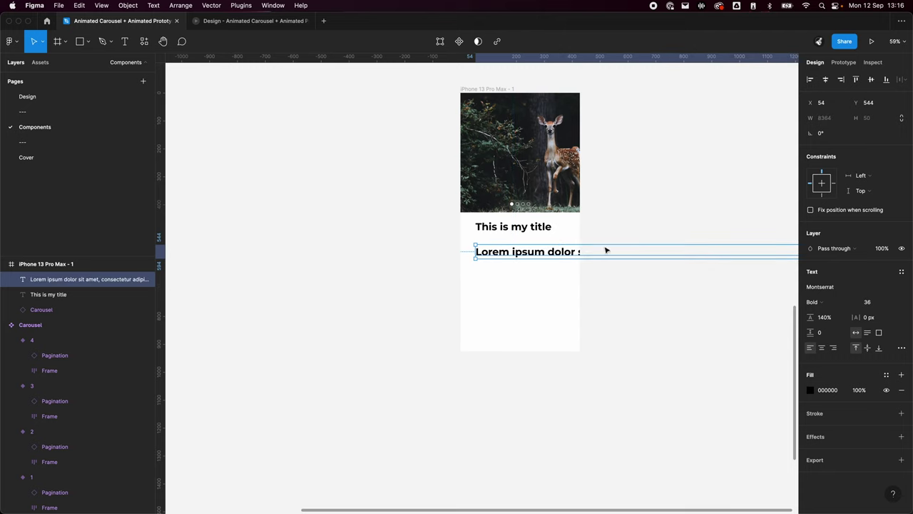
scroll(612, 262, right, 2)
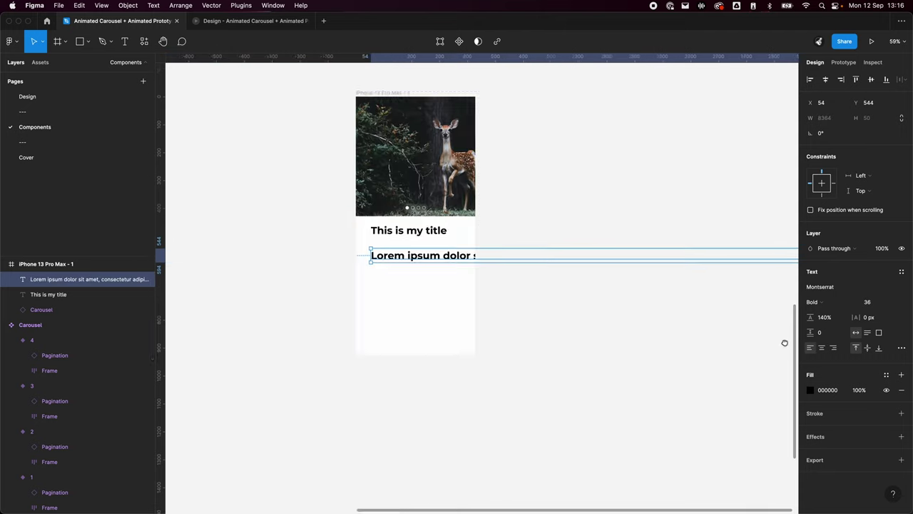
scroll(784, 342, left, 3)
scroll(572, 317, right, 5)
scroll(459, 328, left, 1)
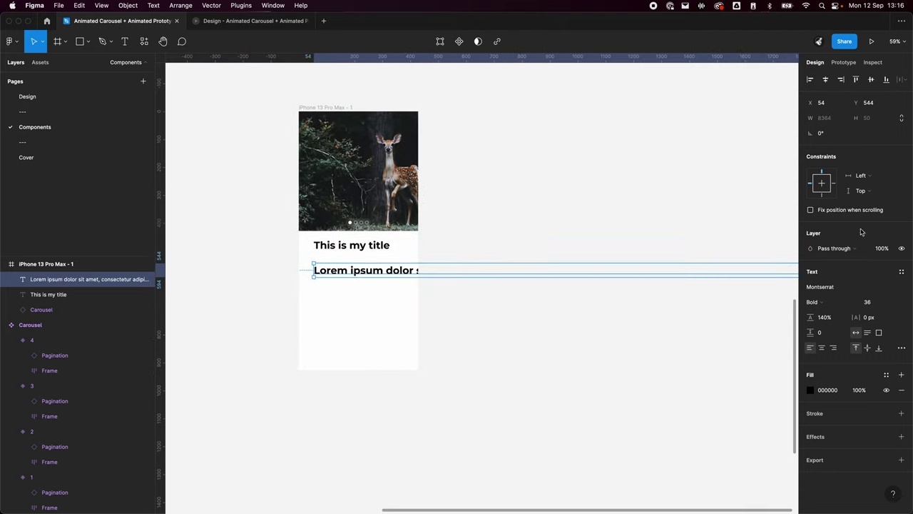
click(834, 305)
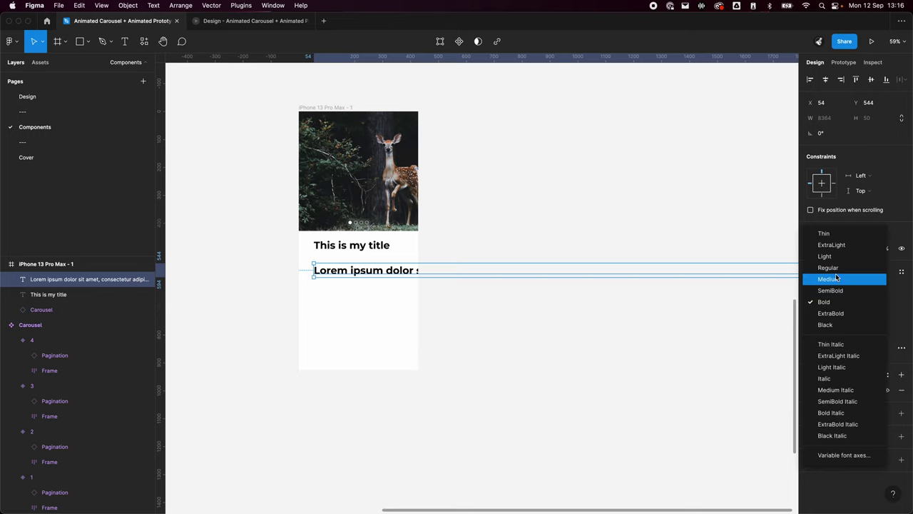
click(826, 267)
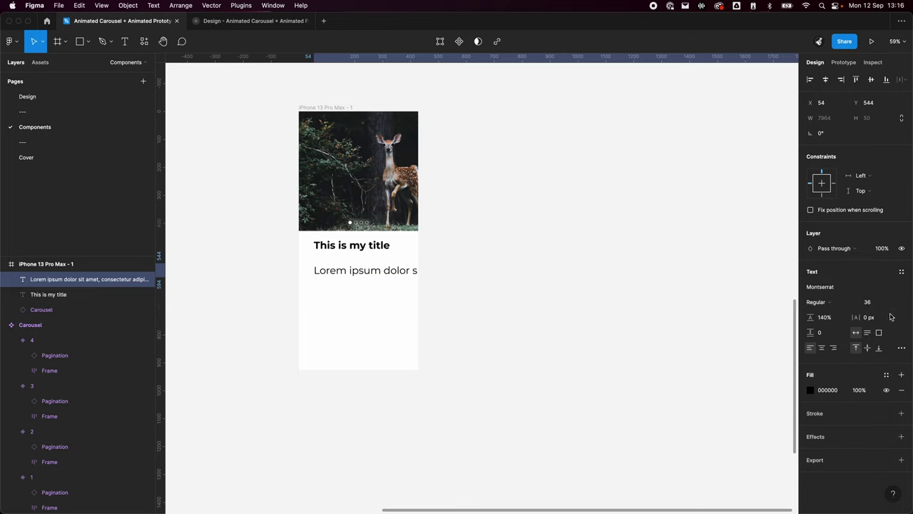
click(867, 302)
text(16)
key(Return)
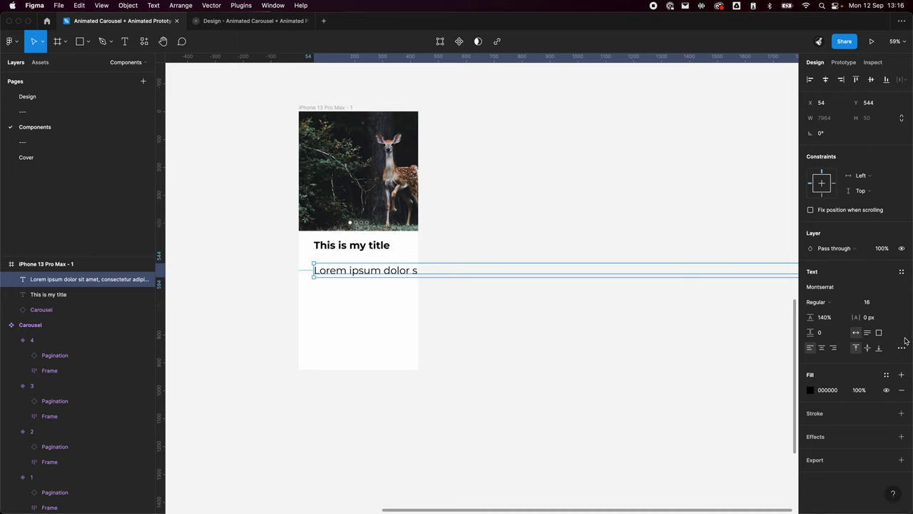
click(866, 318)
key(Escape)
click(892, 303)
text(16)
key(Return)
click(868, 322)
click(857, 333)
key(Escape)
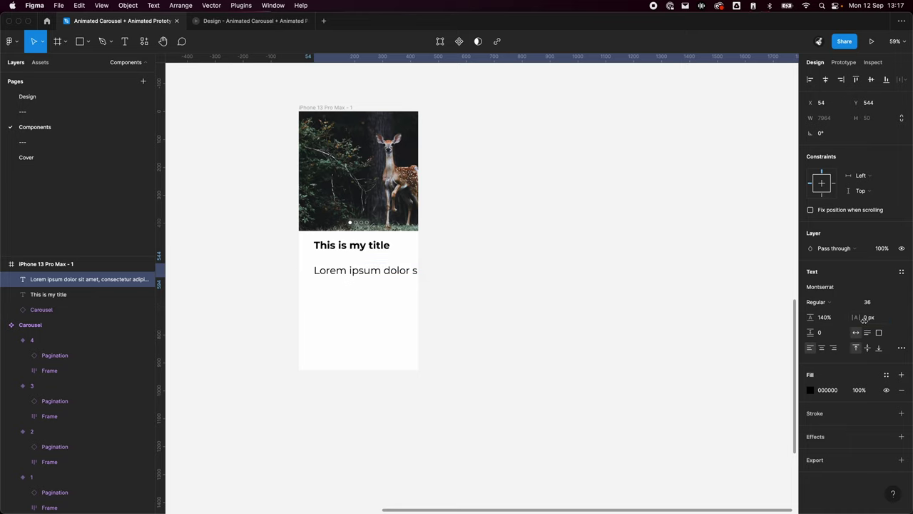
click(690, 320)
click(395, 271)
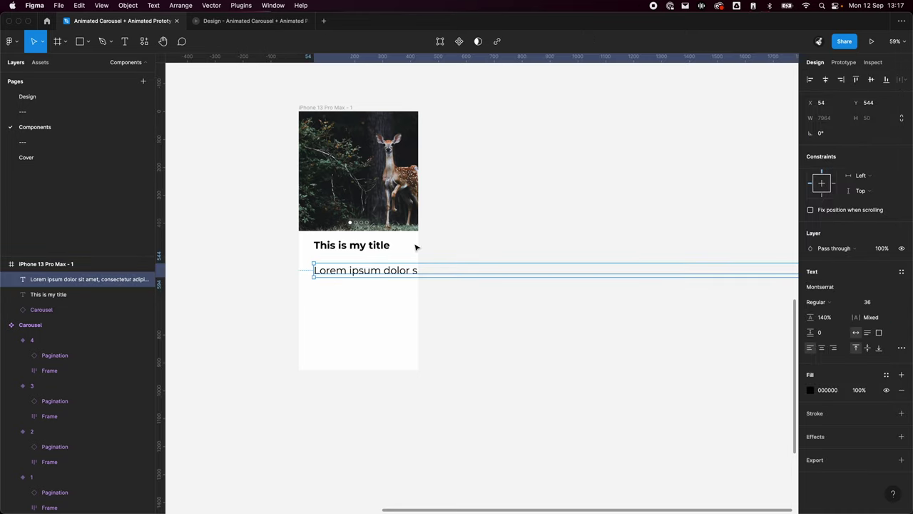
click(676, 312)
scroll(676, 312, right, 1)
scroll(285, 278, up, 3)
click(326, 261)
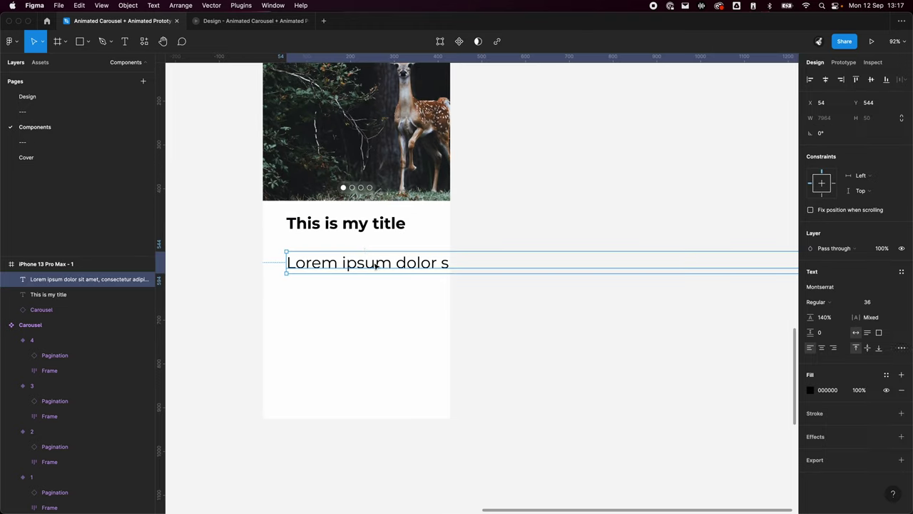
shift+click(355, 229)
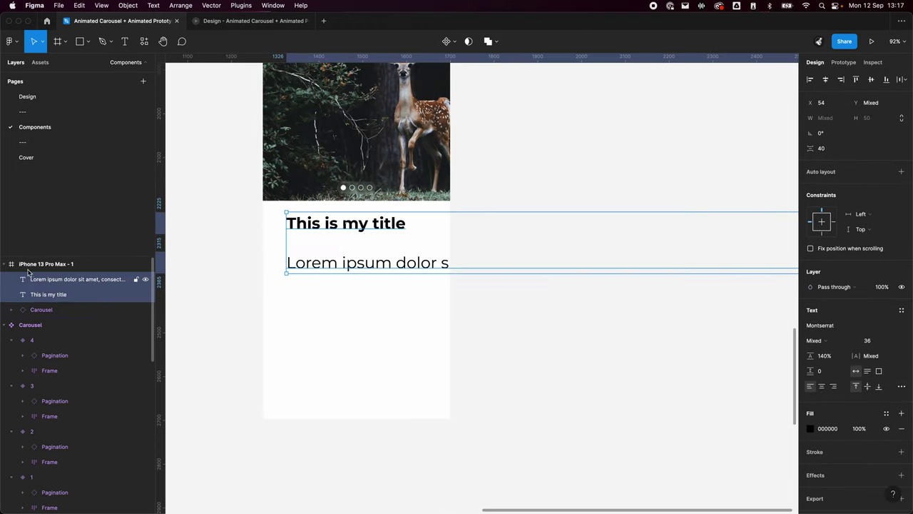
- Wrap both texts in auto layout with 16 padding and 16 item spacing
key(shift+a)
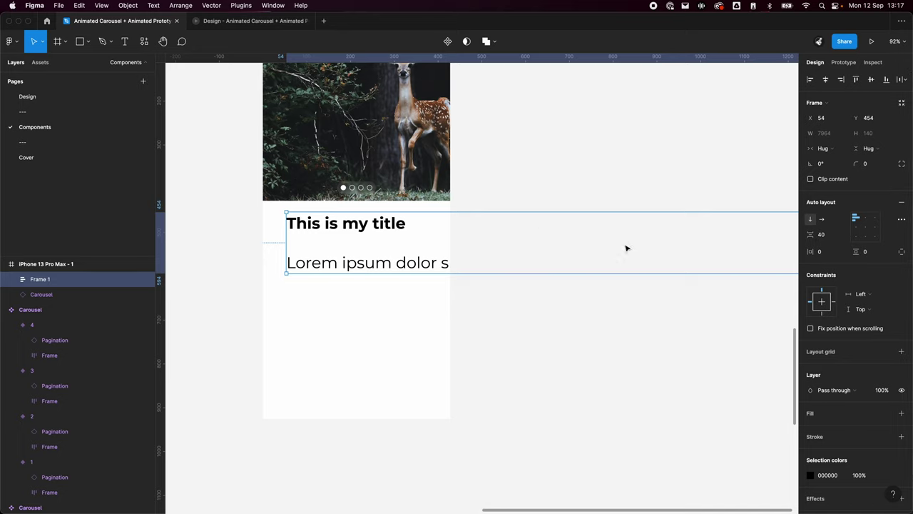
click(838, 254)
text(16)
key(Tab)
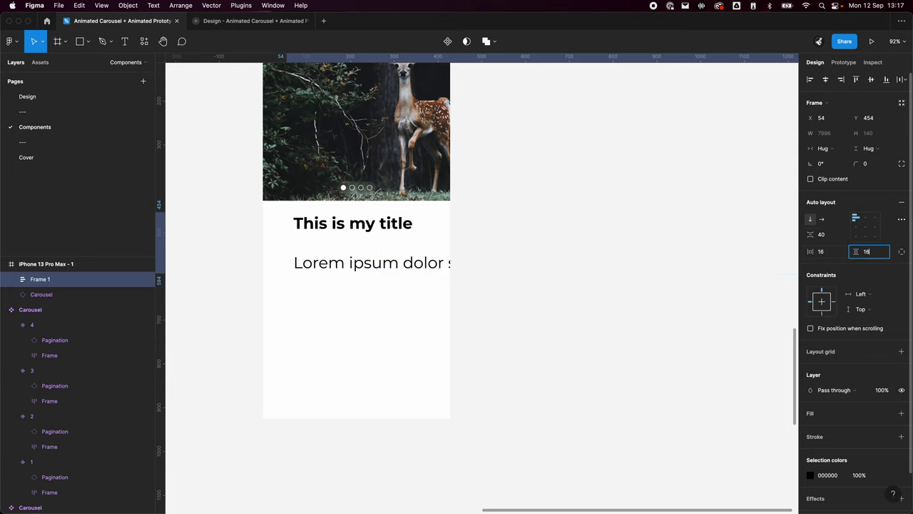
text(16)
key(Return)
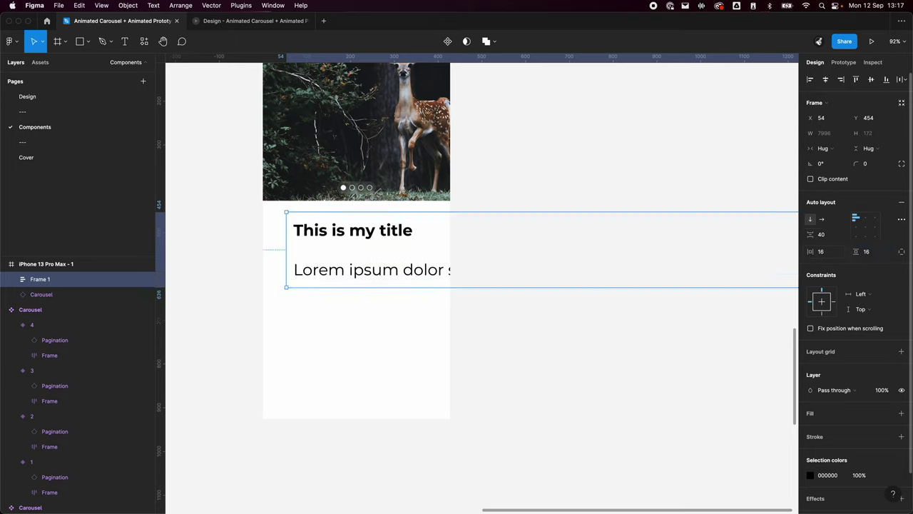
click(841, 235)
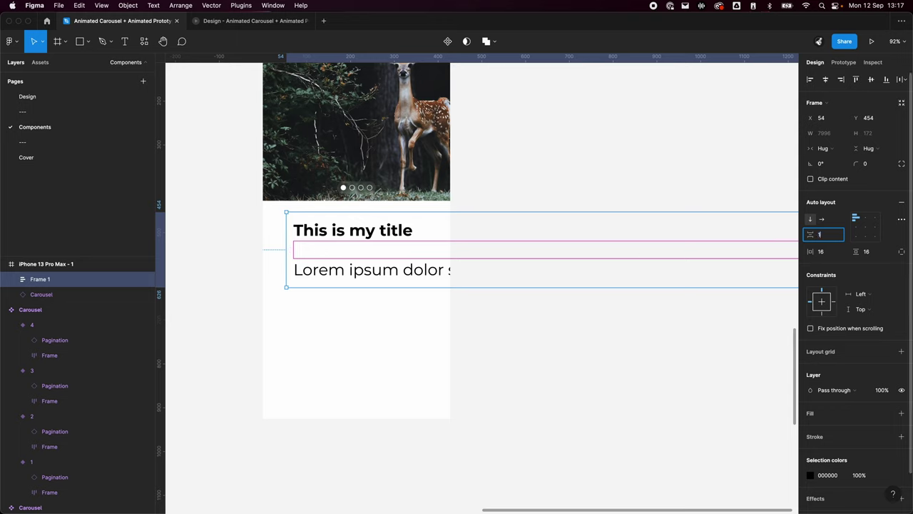
key(Return)
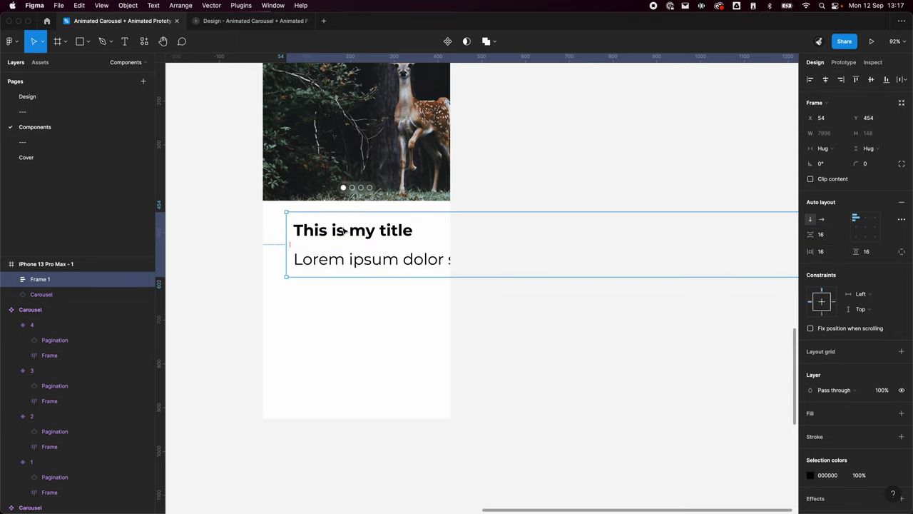
- Move the frame flush with the phone's left edge and give it a fixed width
drag(346, 231, 325, 220)
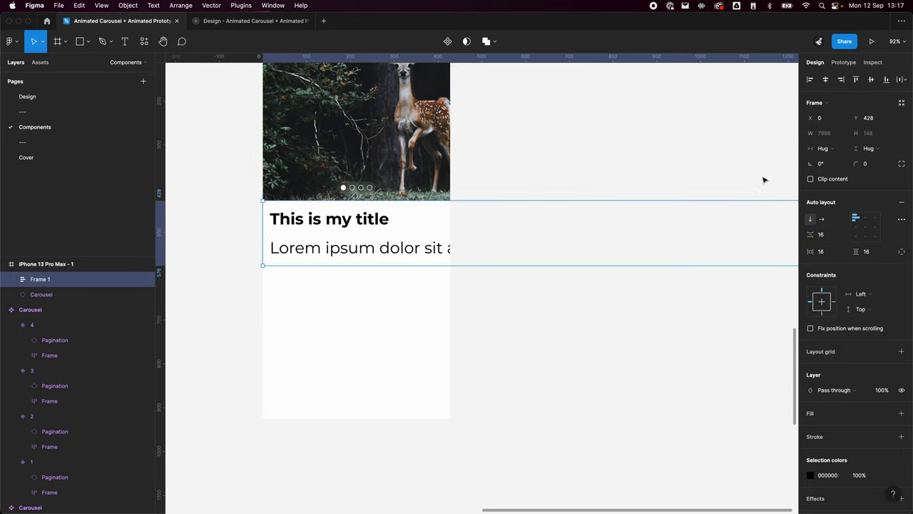
click(822, 148)
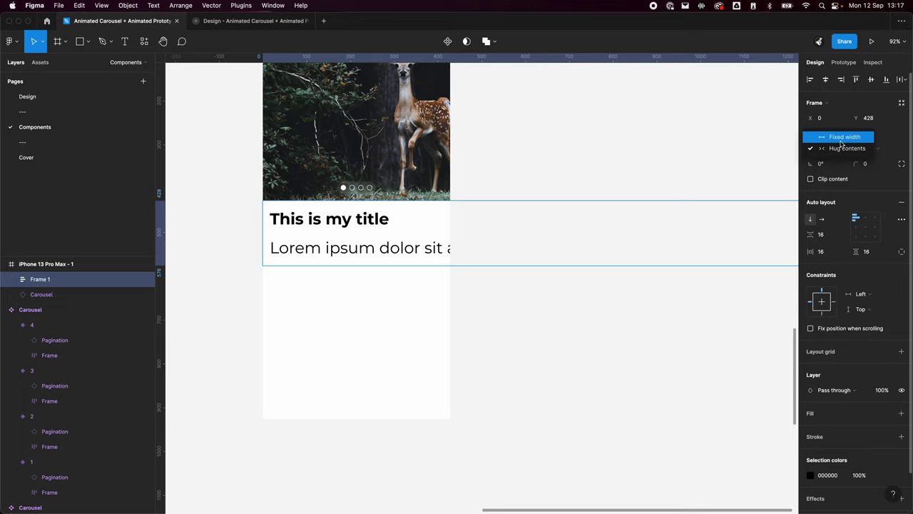
scroll(625, 264, down, 5)
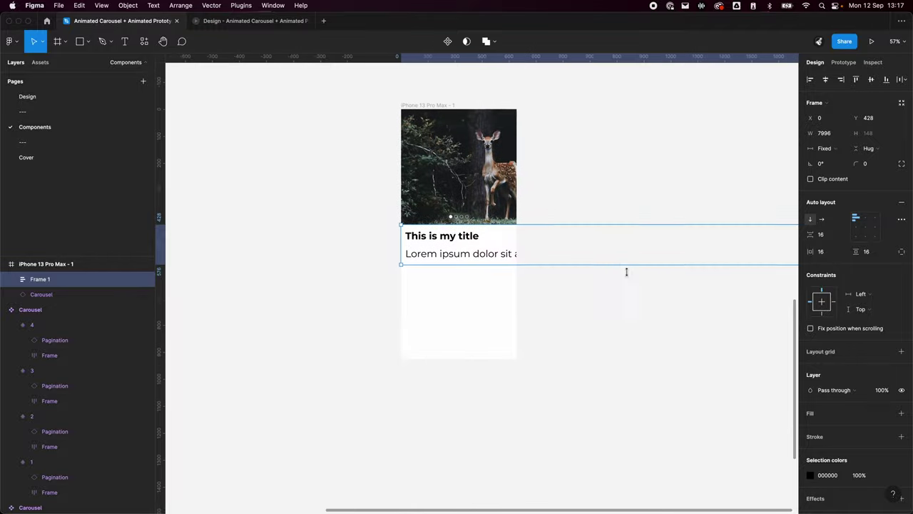
scroll(461, 295, right, 5)
scroll(275, 294, down, 3)
scroll(321, 301, down, 10)
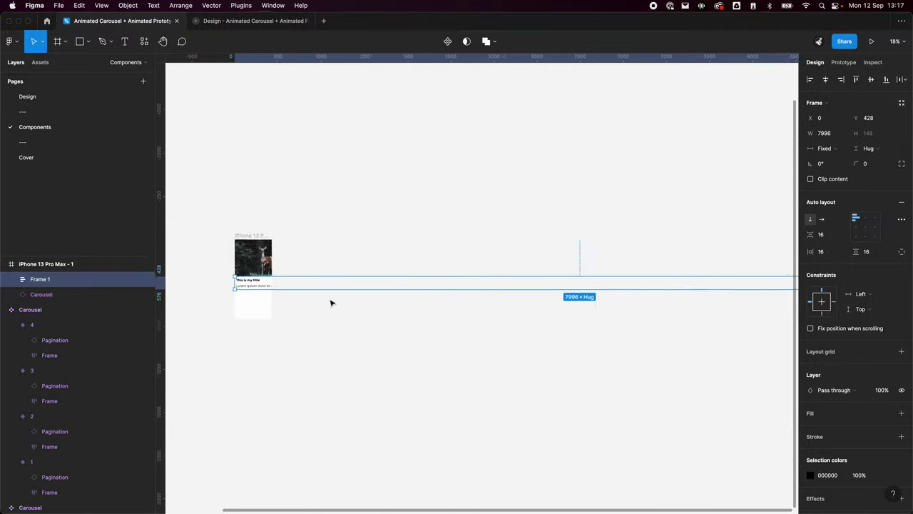
drag(462, 296, 319, 296)
scroll(321, 306, up, 3)
scroll(320, 306, up, 5)
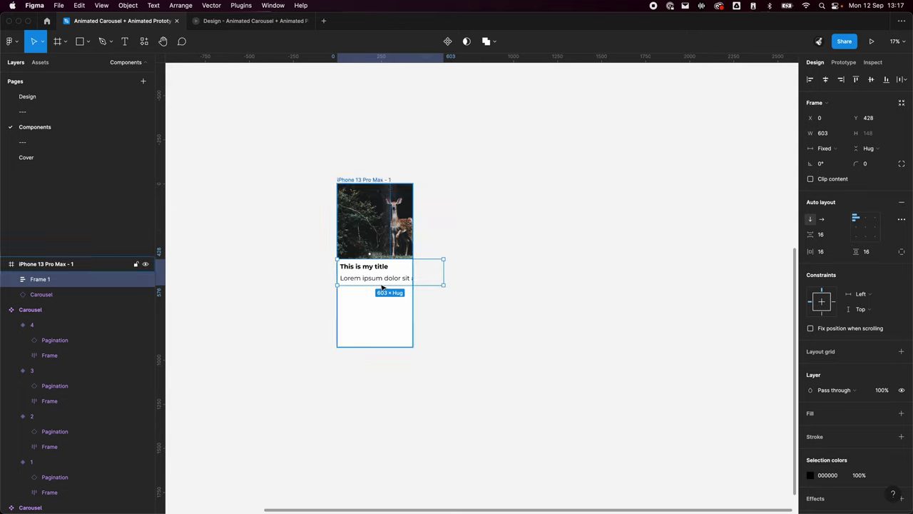
- Set the frame width to 428 and stretch its height to 498 at the phone's bottom
click(822, 137)
text(42)
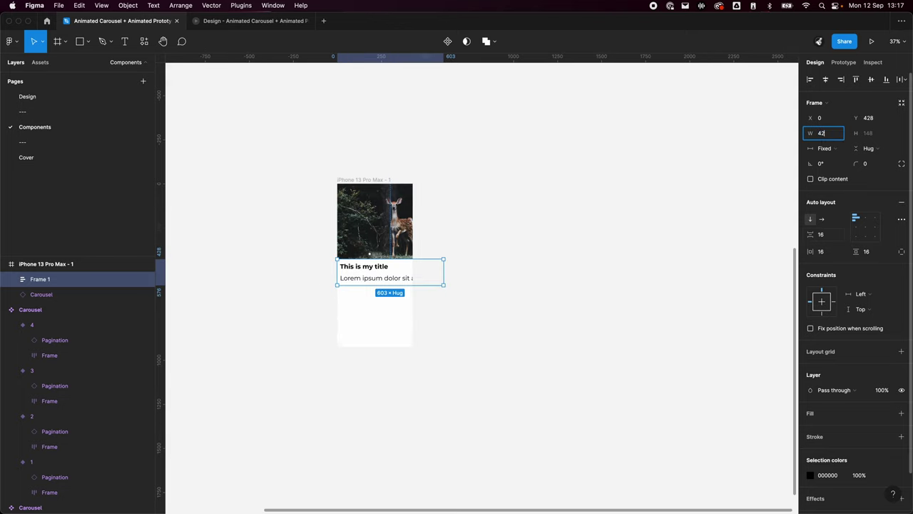
text(8)
key(Return)
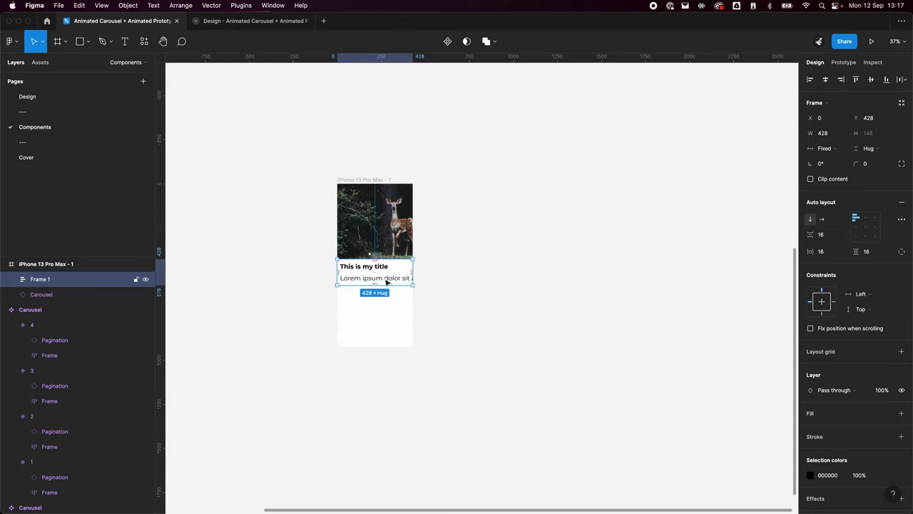
drag(380, 284, 380, 347)
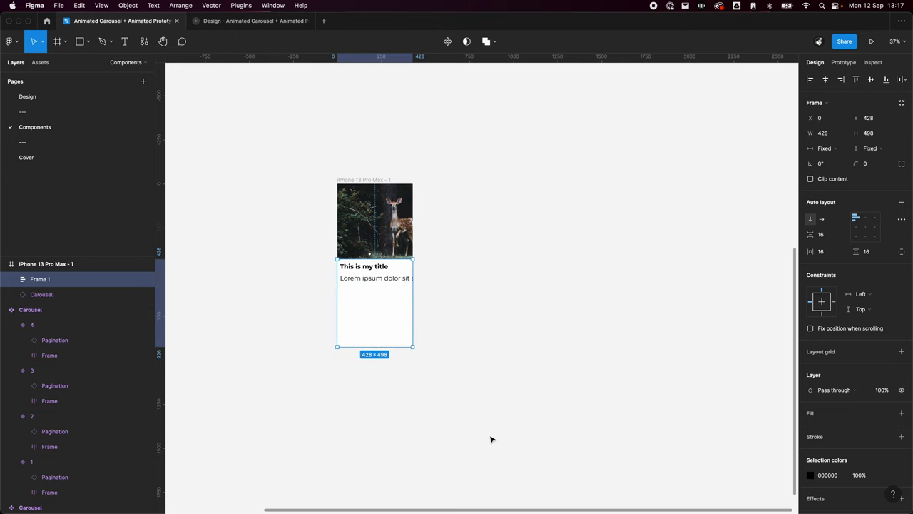
click(491, 439)
scroll(489, 273, up, 5)
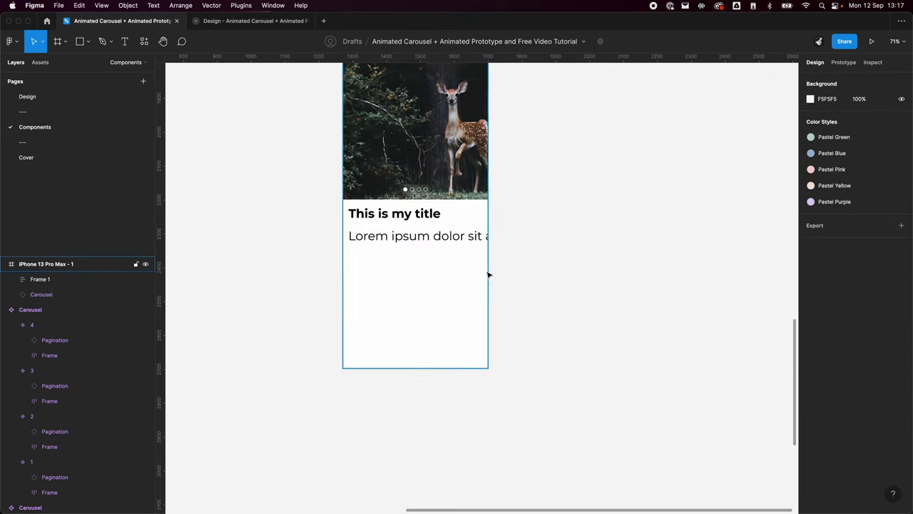
- Rename the auto-layout frame to 'Text'
click(27, 284)
double_click(39, 279)
text(Te)
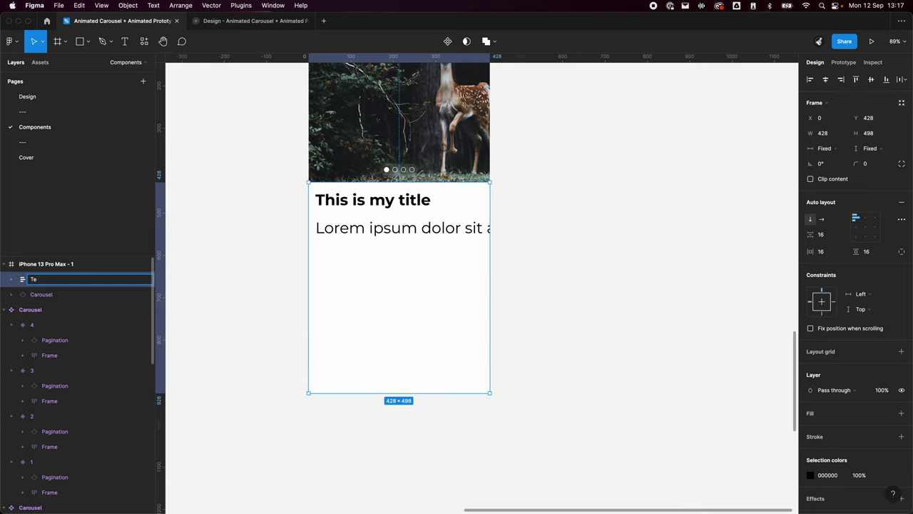
text(xt)
key(Return)
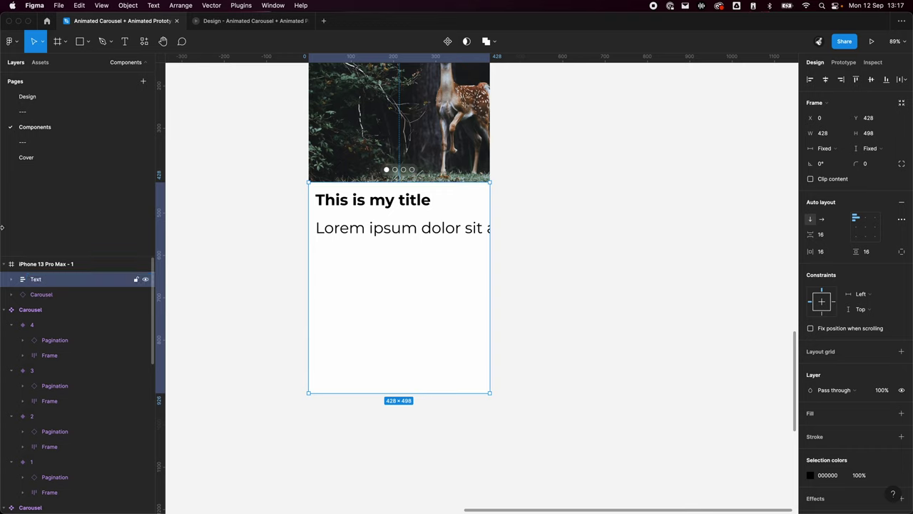
- Make the title and Lorem ipsum texts fill the frame's width
click(11, 279)
click(44, 294)
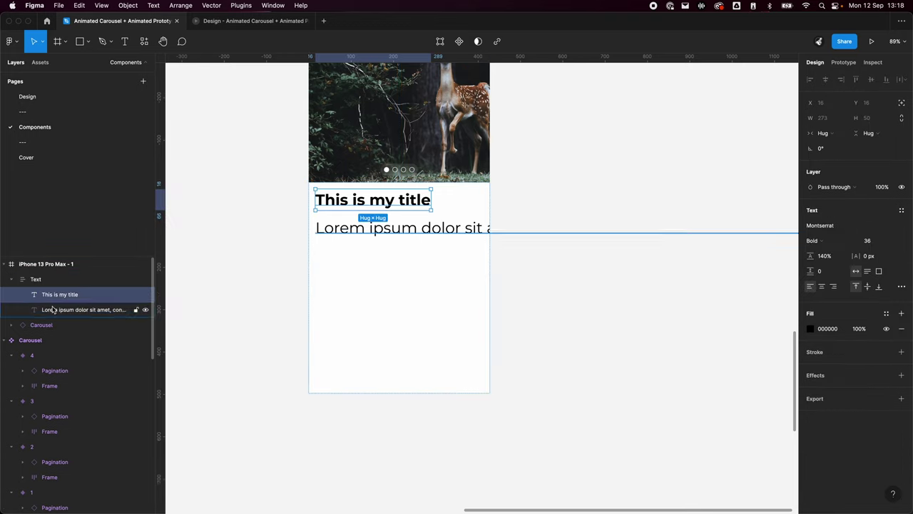
shift+click(51, 308)
click(838, 131)
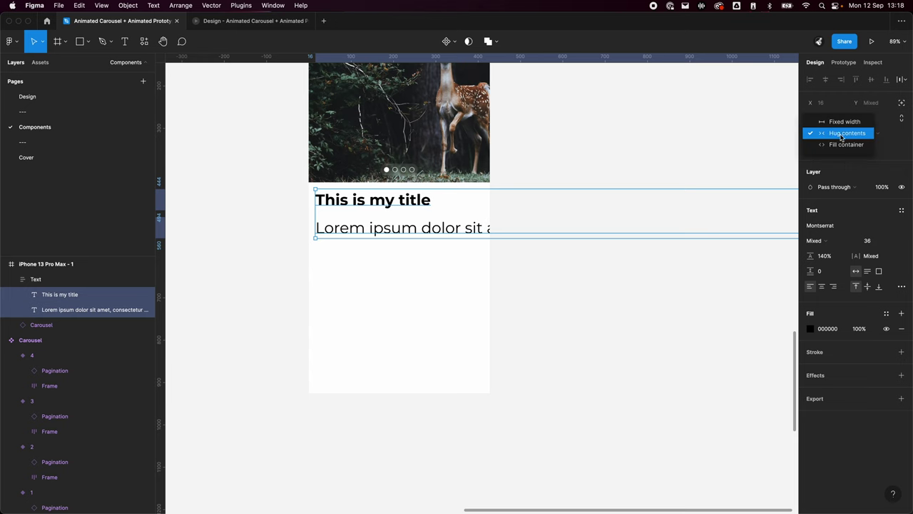
click(841, 145)
click(617, 403)
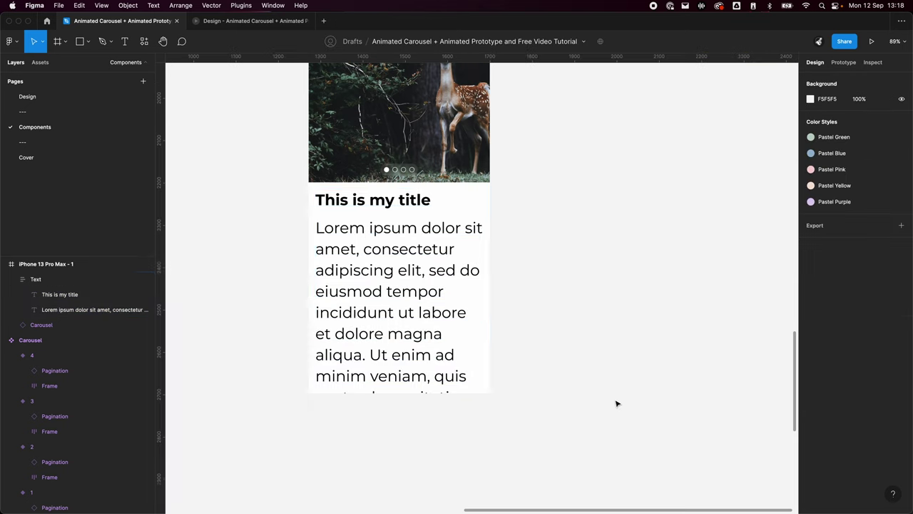
- Give the body text font size 16 and 1 px letter spacing
double_click(368, 258)
click(869, 241)
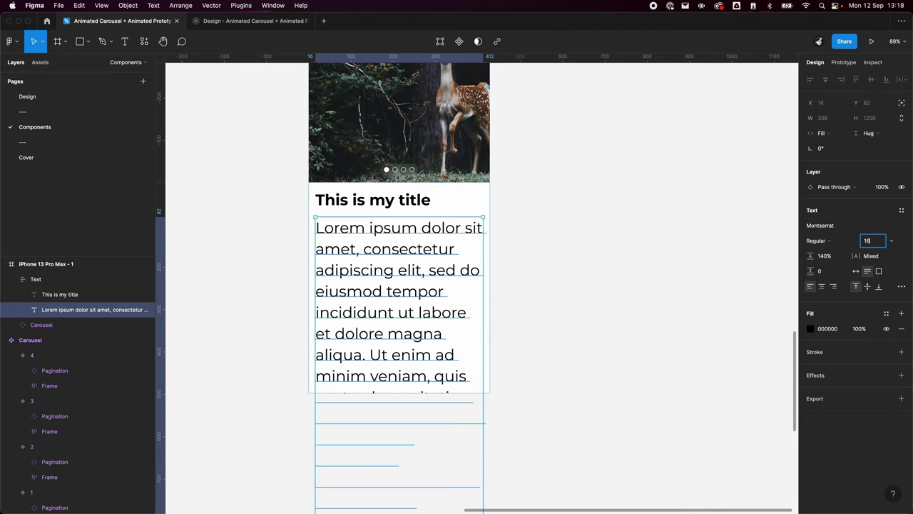
key(Return)
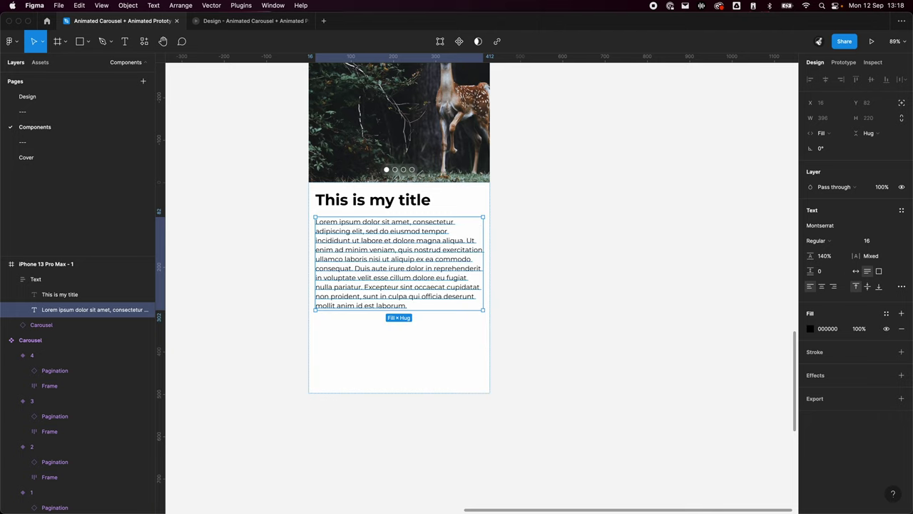
click(867, 258)
text(1 px)
key(Return)
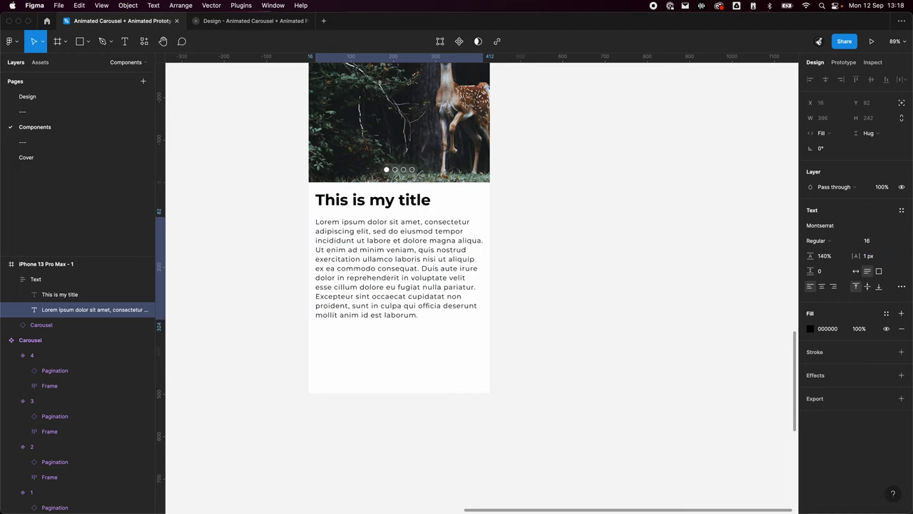
- Split the body into three paragraphs, starting new ones at 'Duis' and 'Excepteur'
double_click(359, 231)
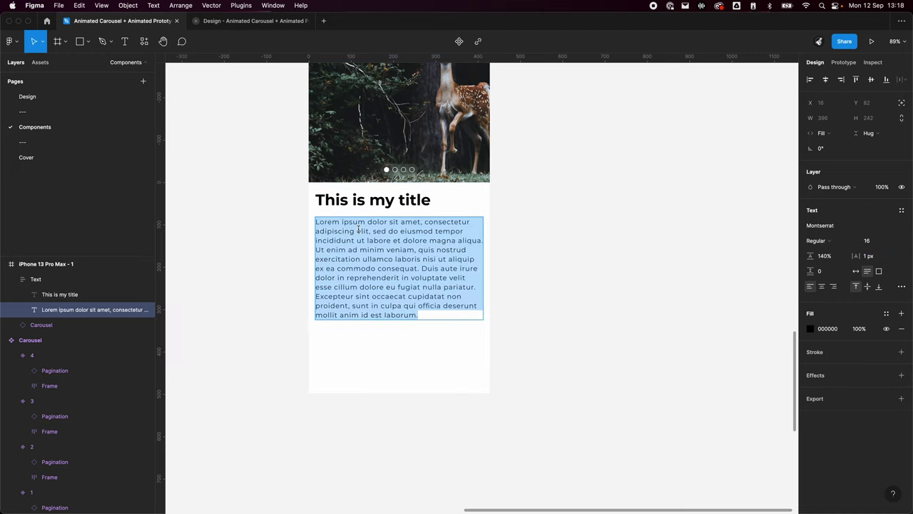
click(422, 267)
key(Return)
key(Return)
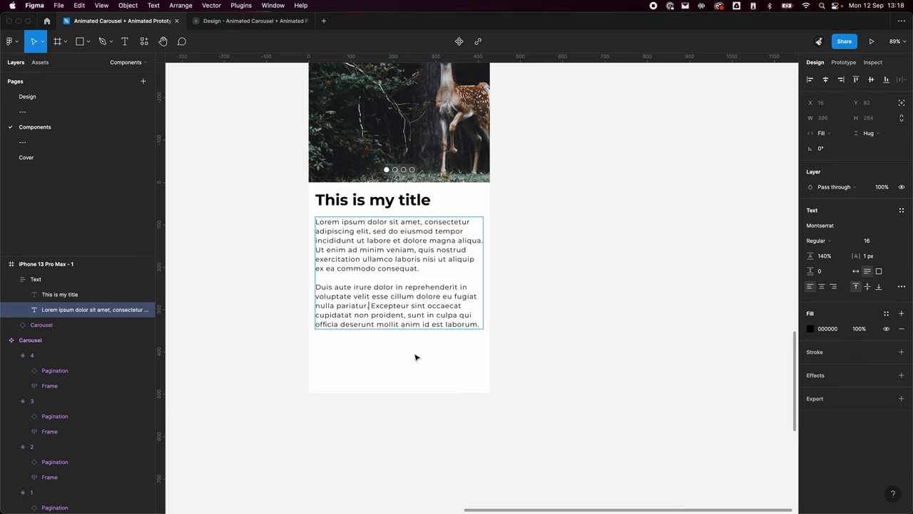
click(370, 305)
key(Return)
key(Return)
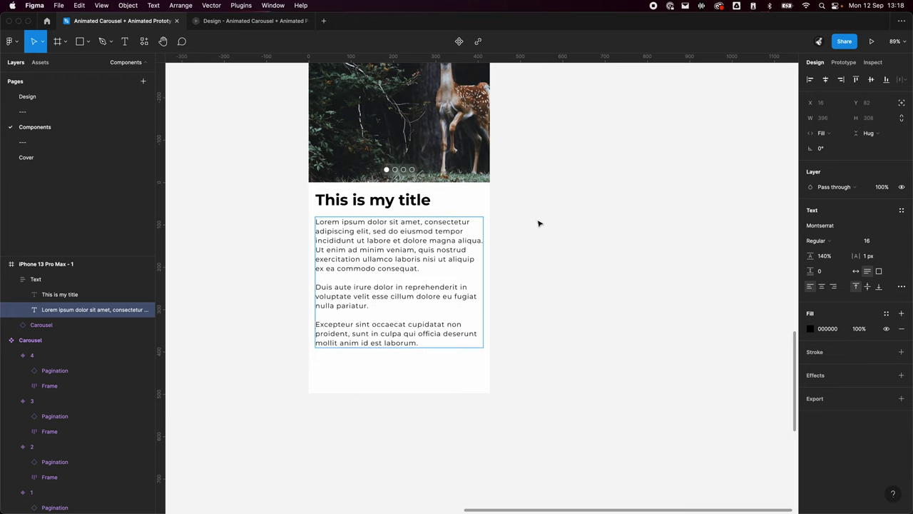
key(Escape)
- Set the paragraph's height to Fill container
click(879, 133)
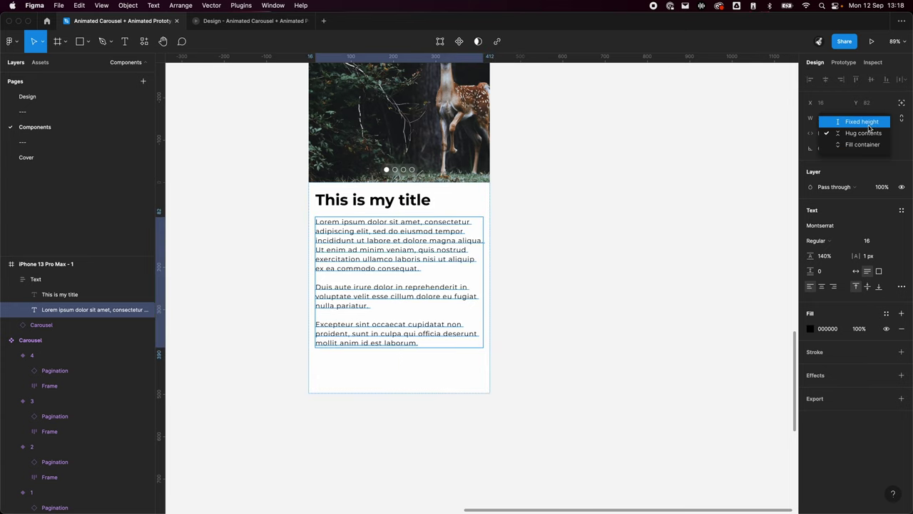
click(863, 144)
click(615, 288)
scroll(617, 290, down, 2)
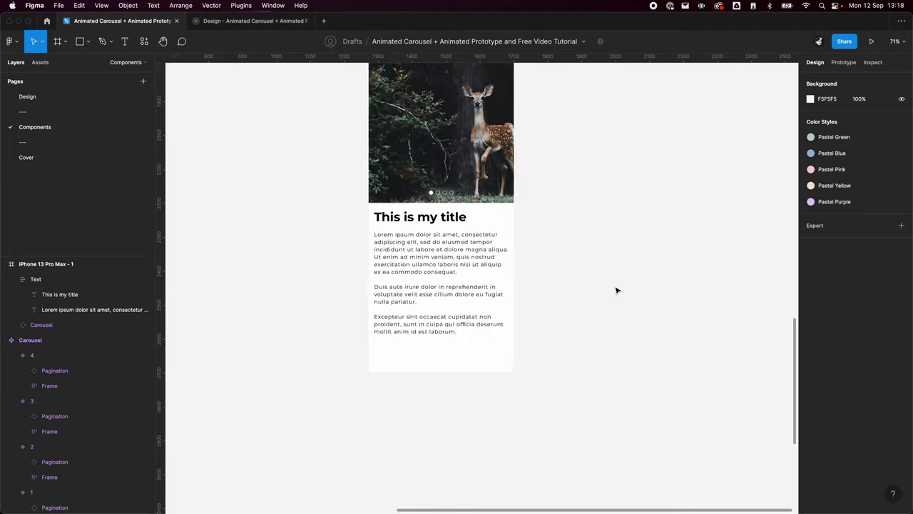
scroll(617, 291, down, 1)
scroll(629, 279, up, 2)
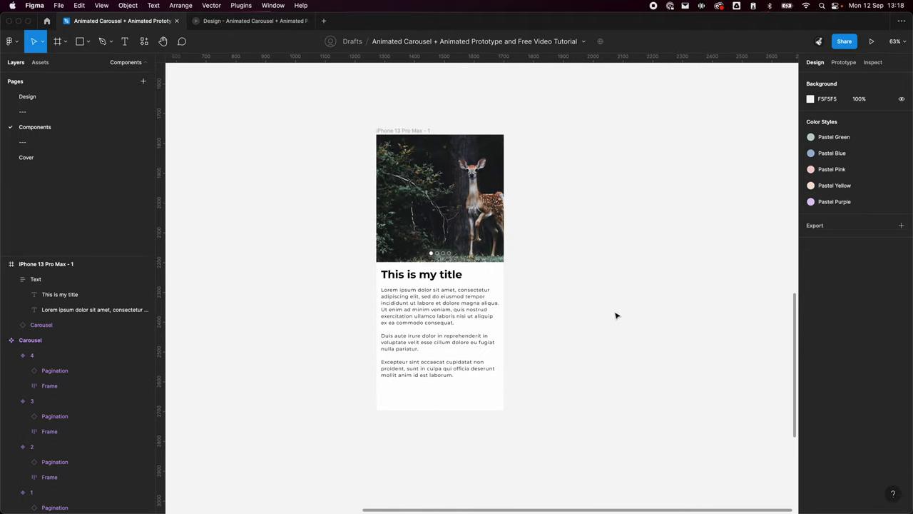
click(401, 131)
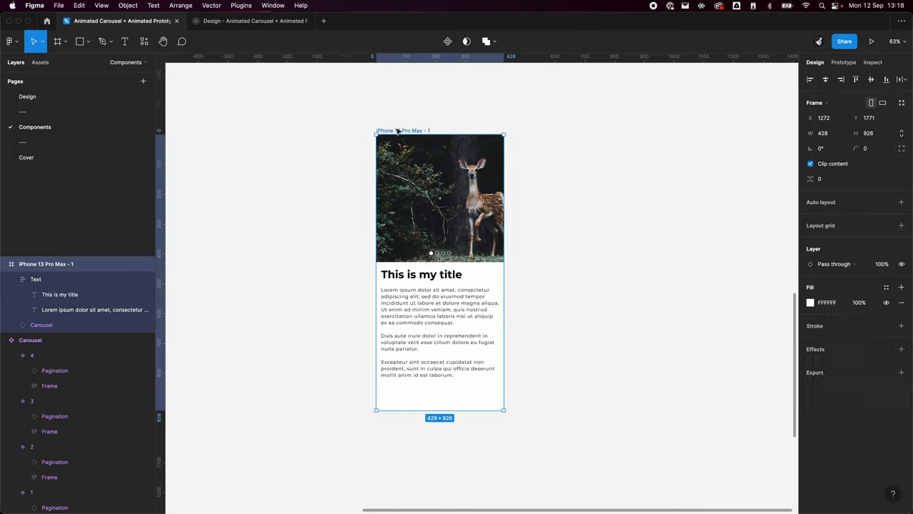
- Play the iPhone frame prototype with the carousel, title and body, then return to the editor
click(871, 41)
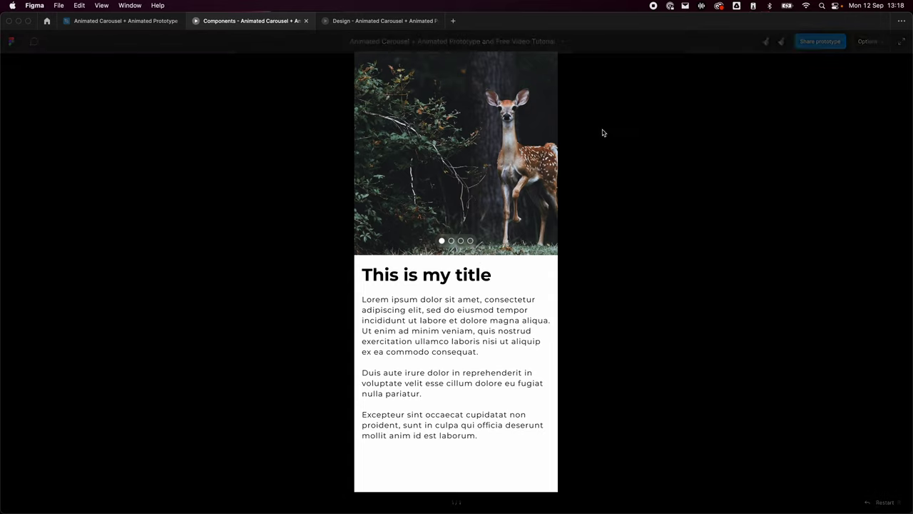
click(93, 20)
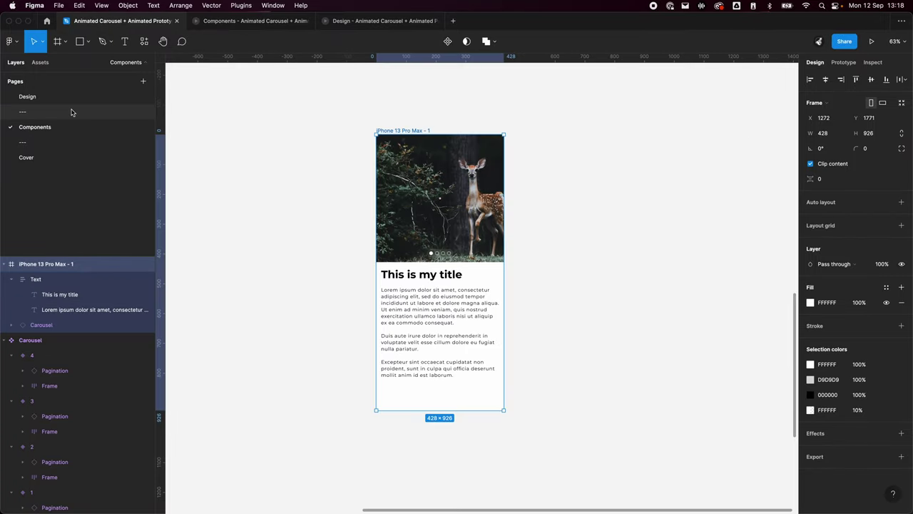
- Move the iPhone frame beside the Carousel component
scroll(534, 345, down, 6)
scroll(522, 358, down, 3)
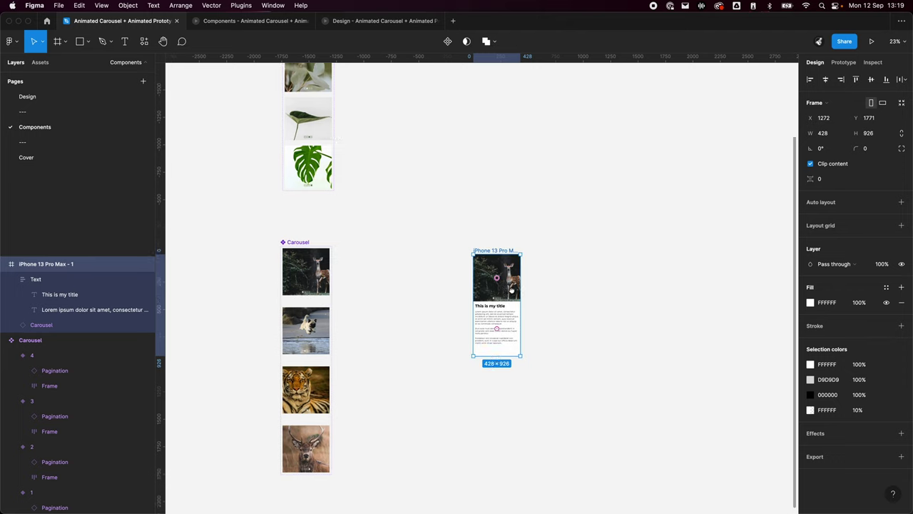
scroll(405, 300, up, 2)
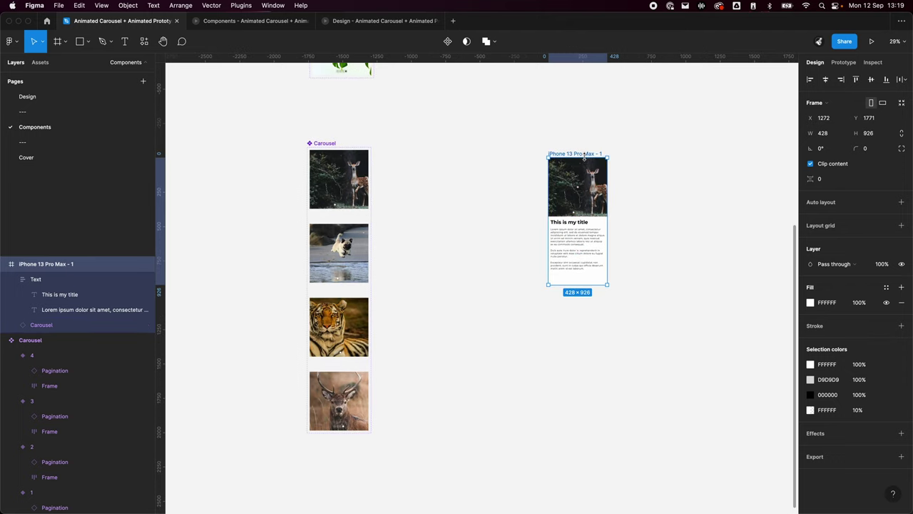
drag(586, 157, 426, 155)
click(475, 285)
scroll(475, 285, up, 3)
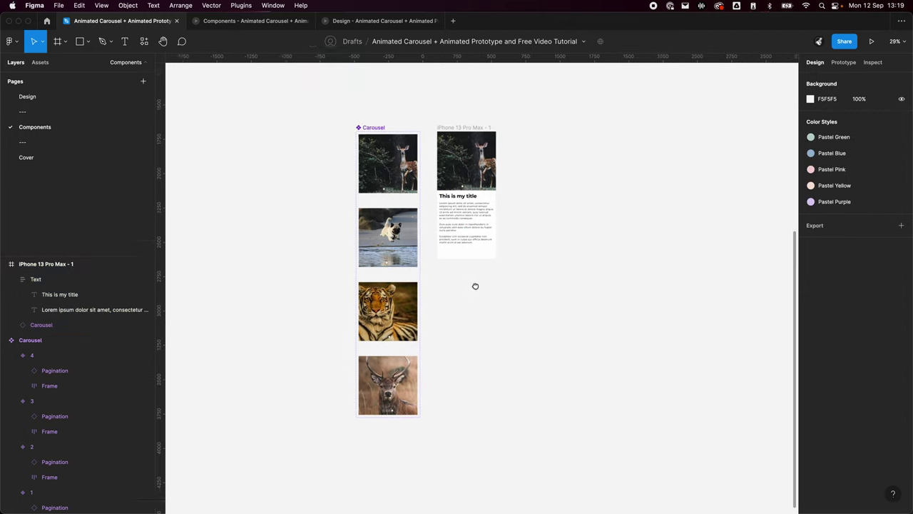
- In Prototype mode, connect the deer variant 1 to the pug variant 2
click(427, 181)
scroll(442, 214, up, 3)
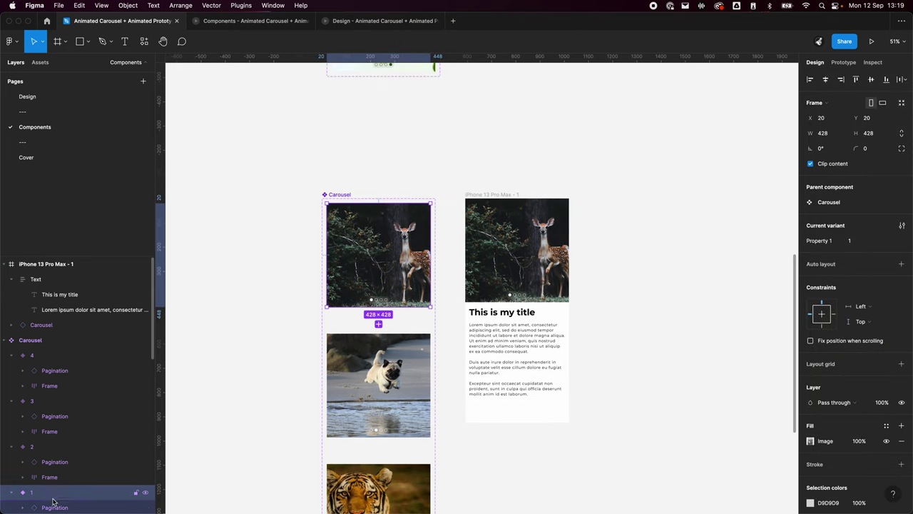
scroll(25, 483, down, 3)
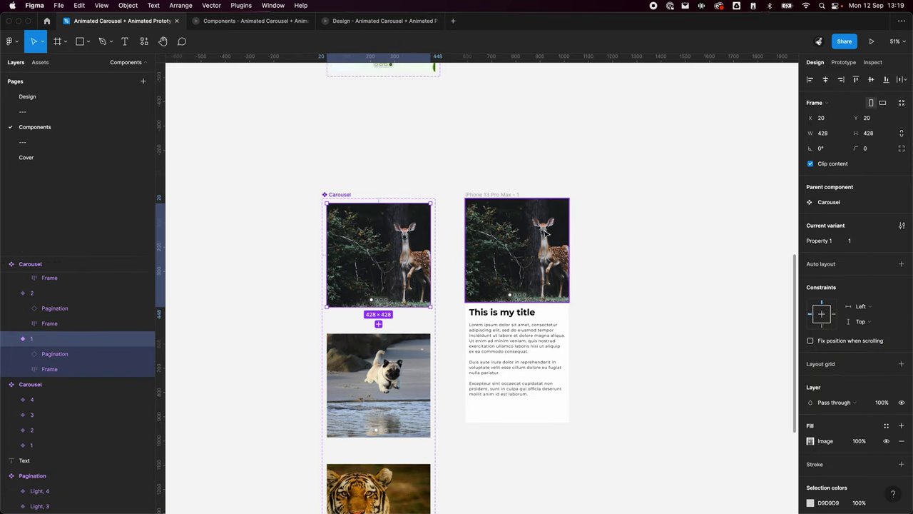
key(shift+e)
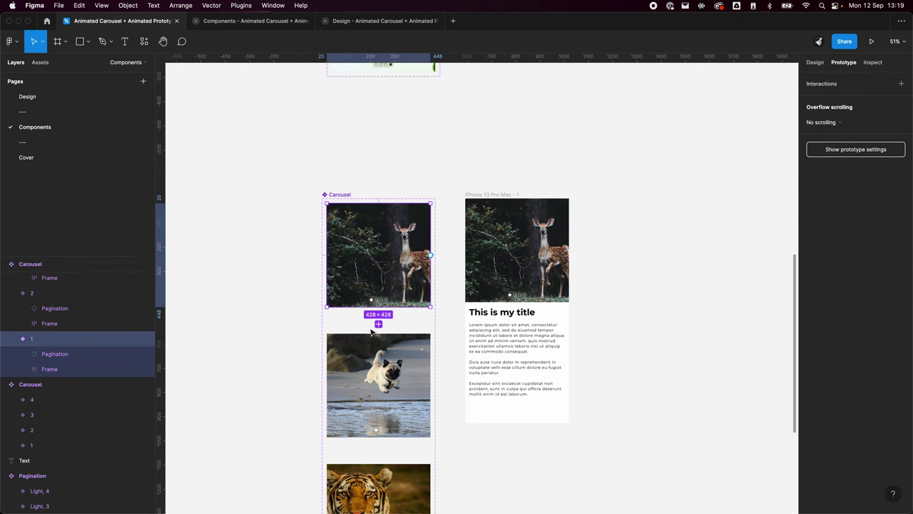
scroll(419, 207, down, 2)
drag(430, 188, 399, 315)
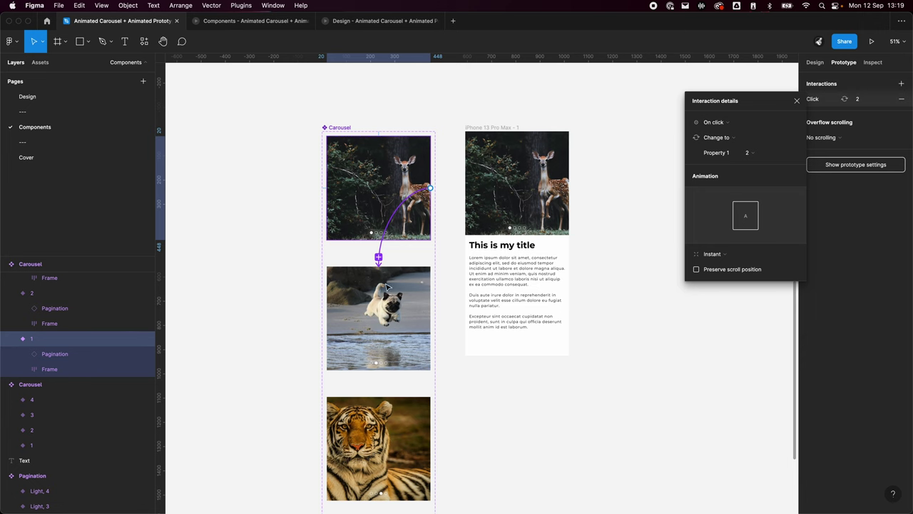
scroll(400, 375, down, 2)
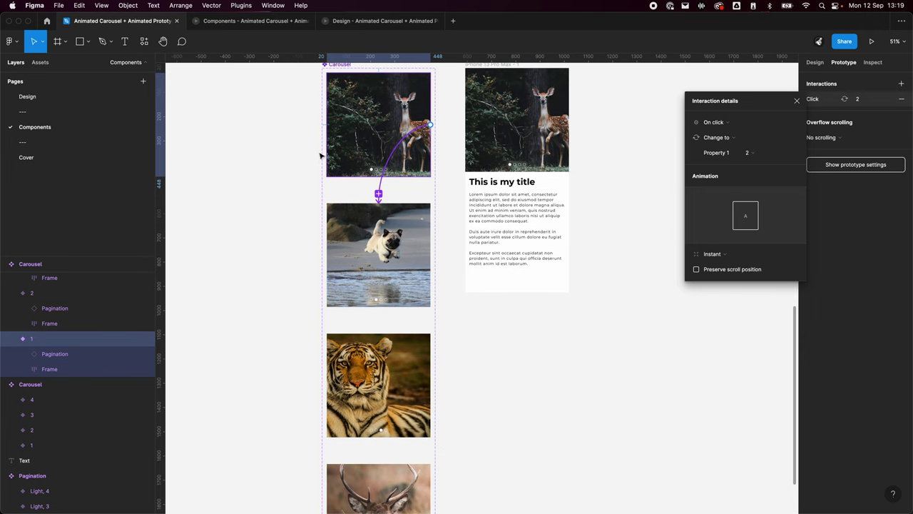
scroll(320, 156, up, 2)
- Set that interaction to On drag with Smart animate over 100ms
click(728, 125)
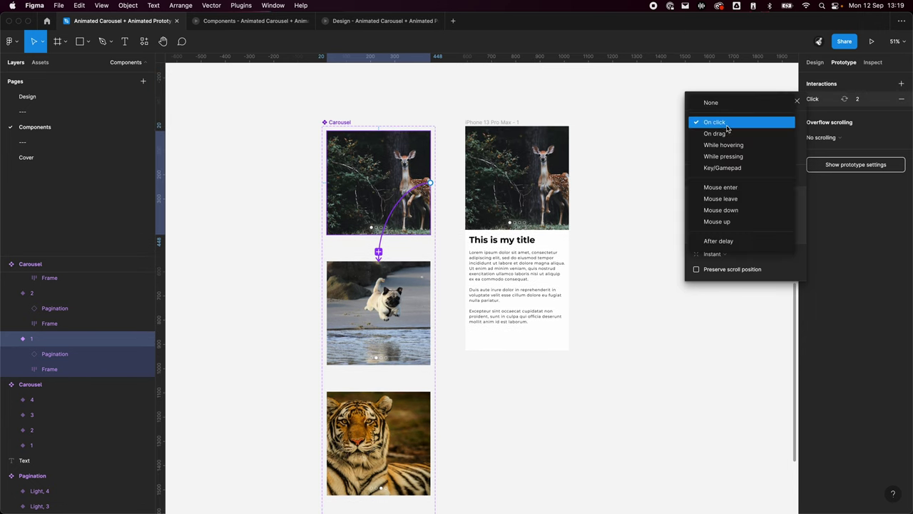
click(734, 135)
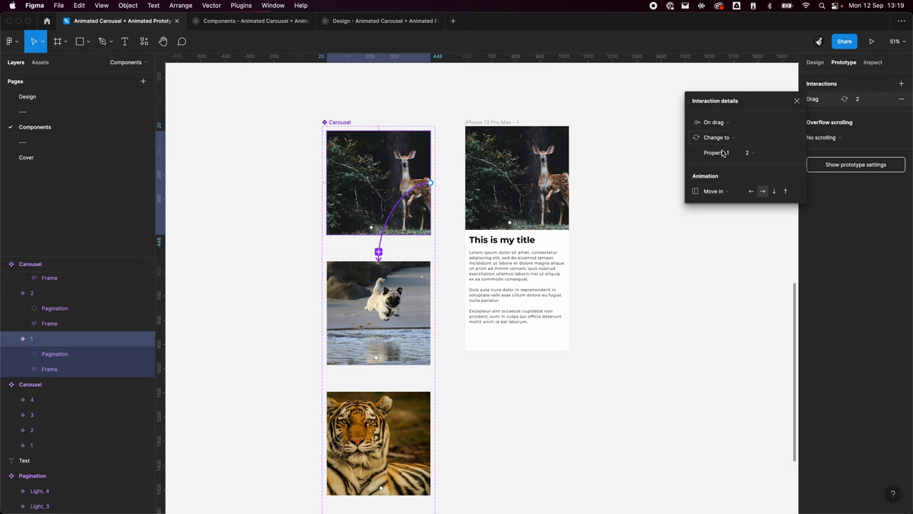
click(723, 192)
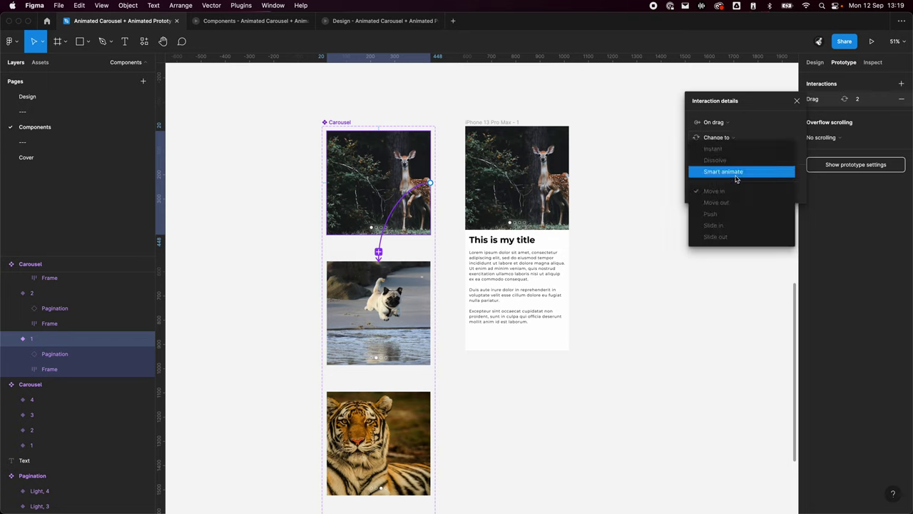
click(739, 176)
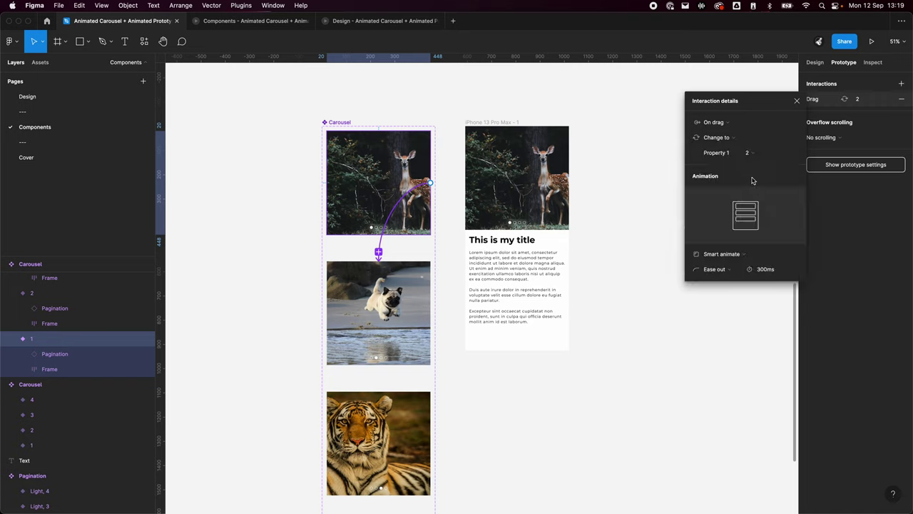
click(762, 269)
text(100)
key(Return)
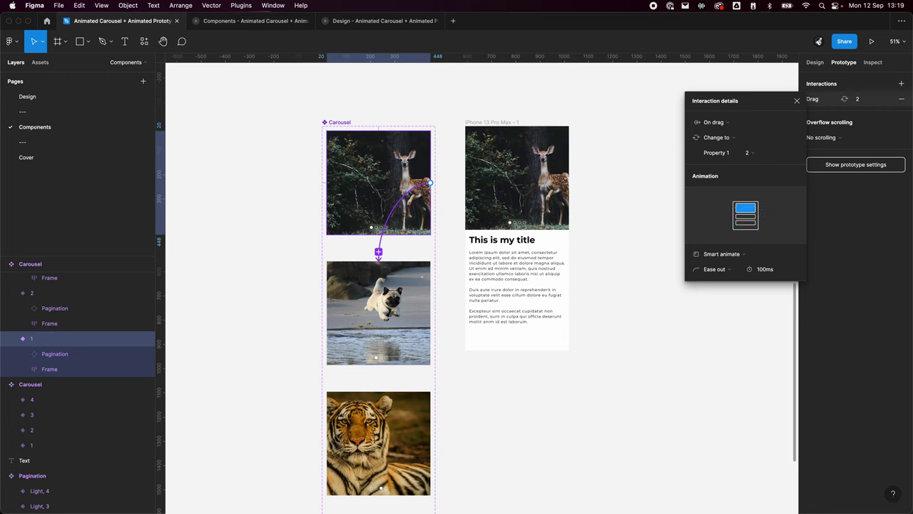
- Link the pug variant 2 back to variant 1 with an On drag trigger
click(428, 312)
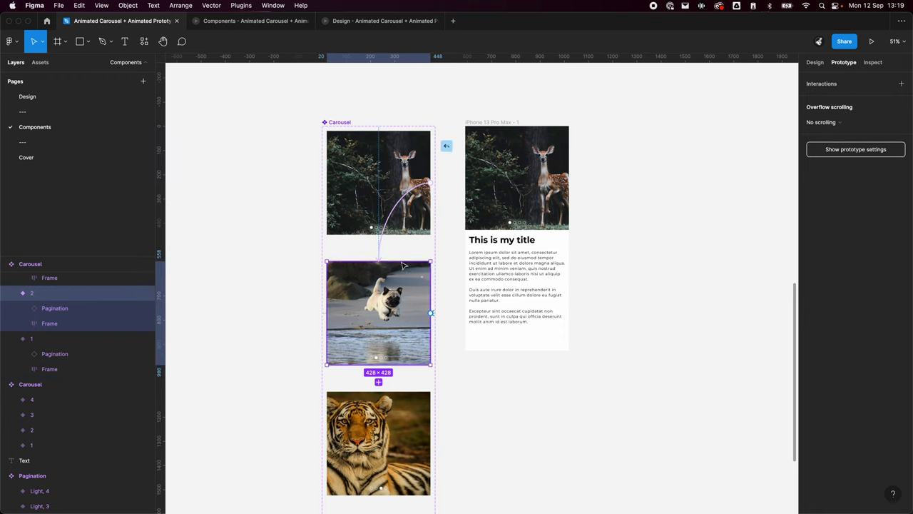
drag(430, 312, 396, 218)
click(715, 122)
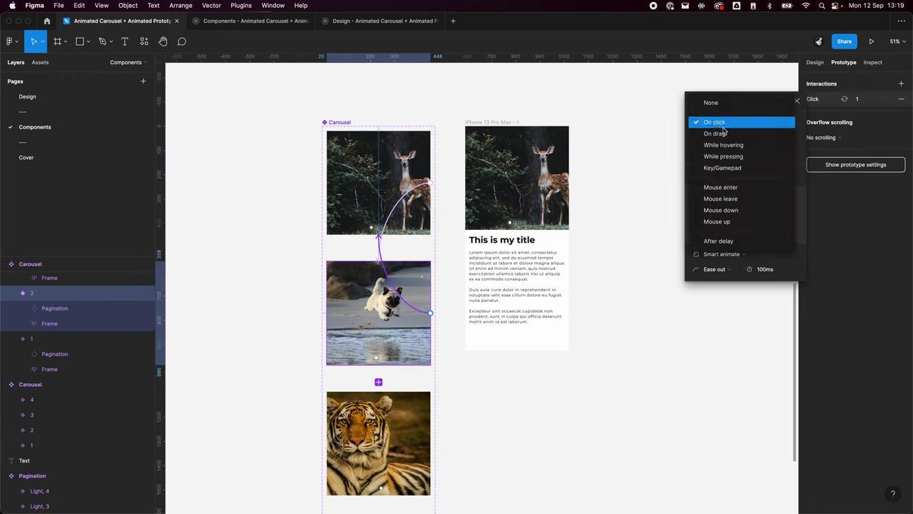
click(758, 134)
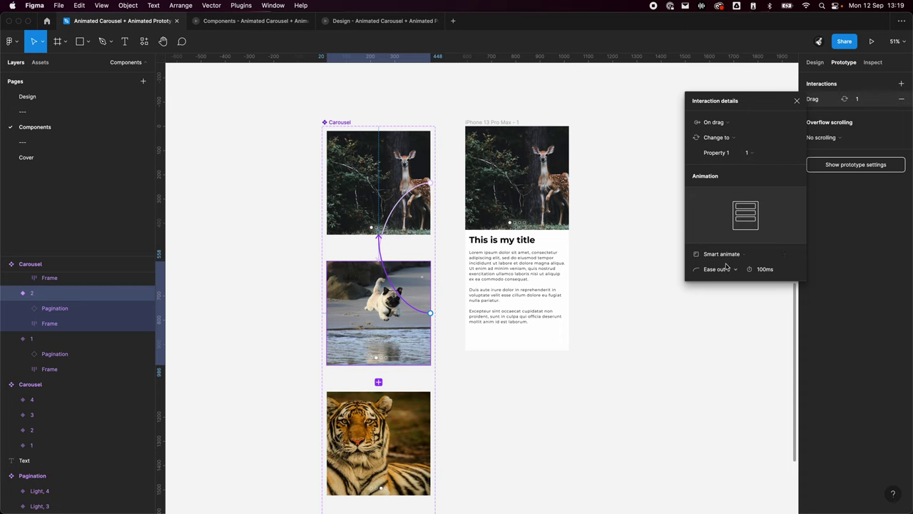
click(653, 410)
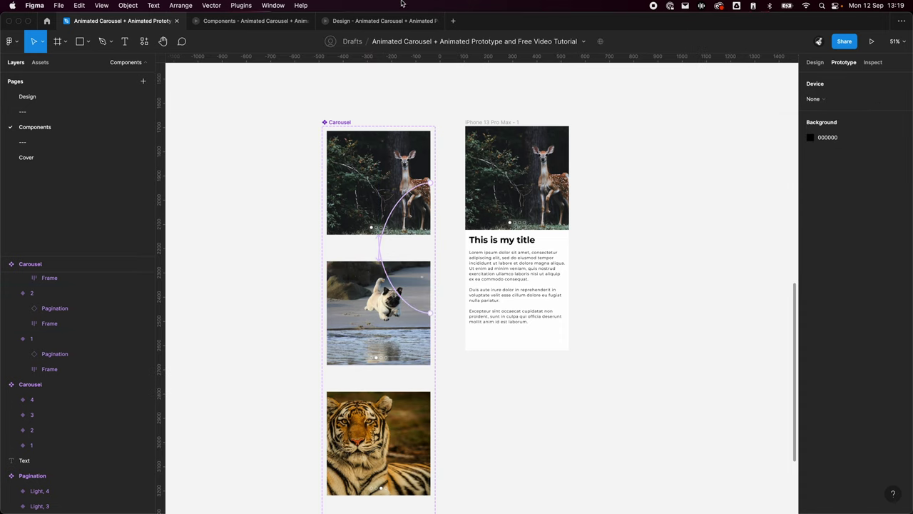
click(504, 123)
click(871, 41)
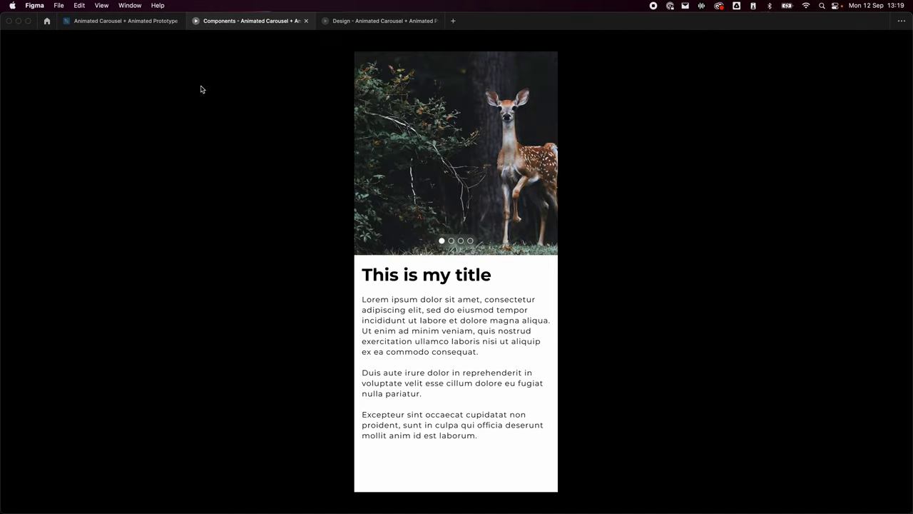
click(381, 21)
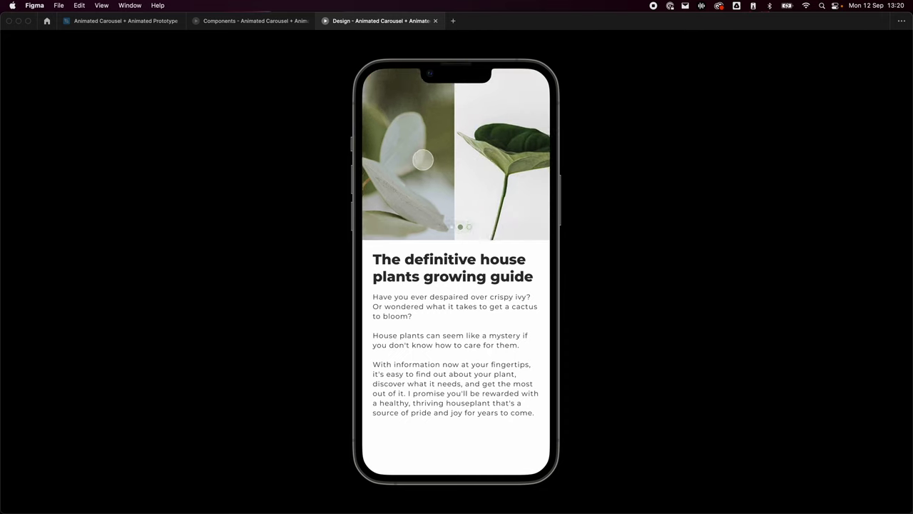
click(274, 21)
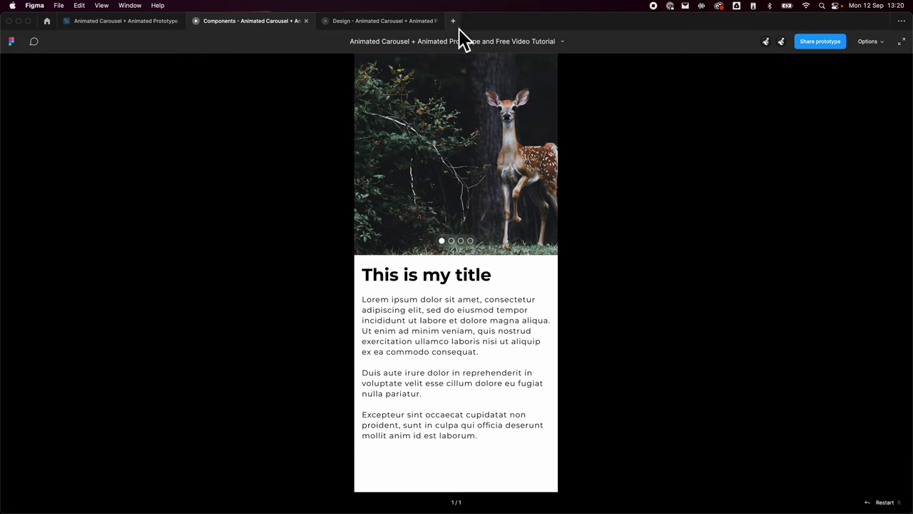
click(122, 20)
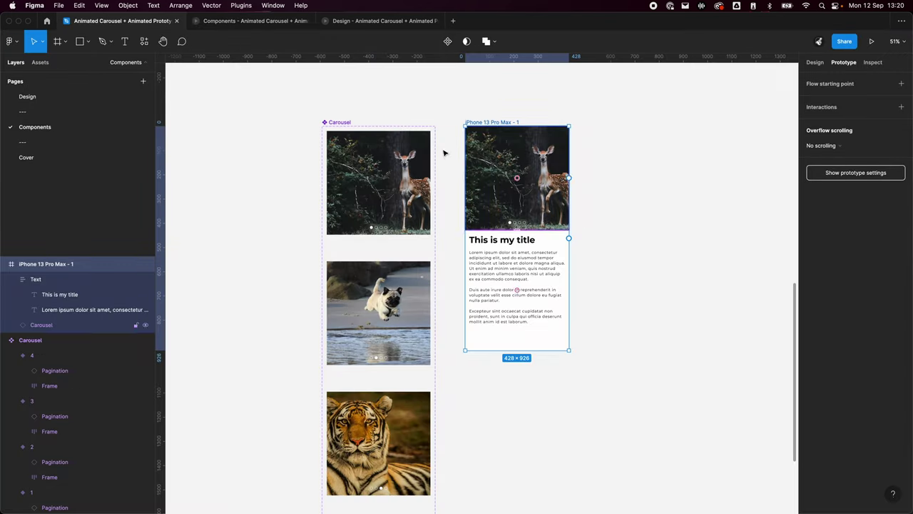
- Delete the deer variant's existing drag connection
click(646, 381)
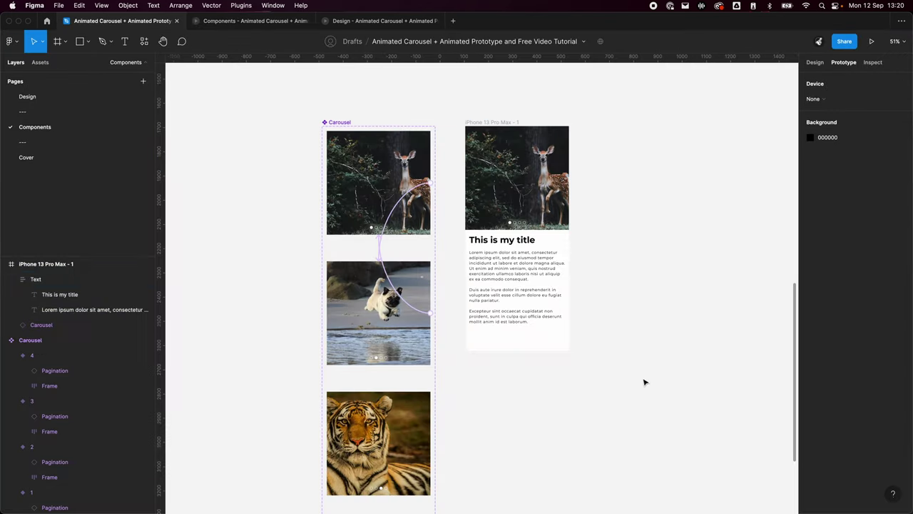
click(401, 205)
key(Delete)
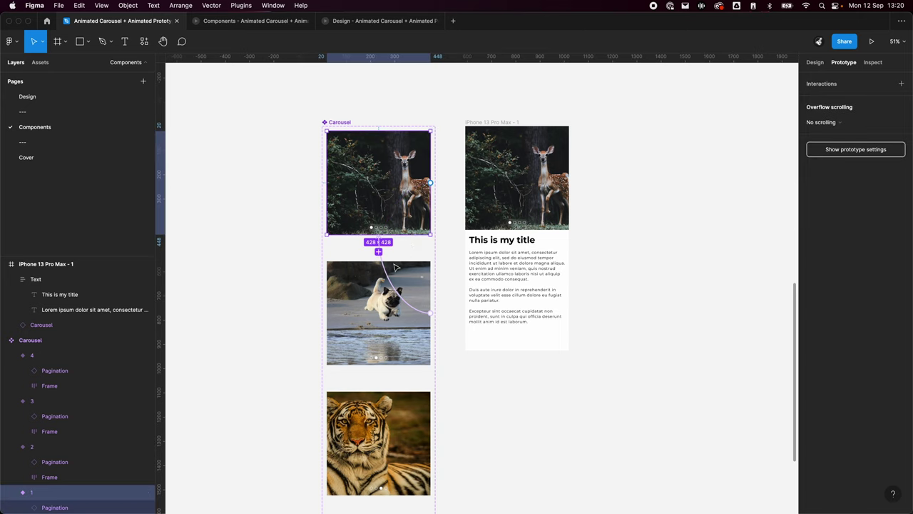
- Link the deer slide's Media Item to the pug variant 2 with an On drag trigger
scroll(23, 390, down, 5)
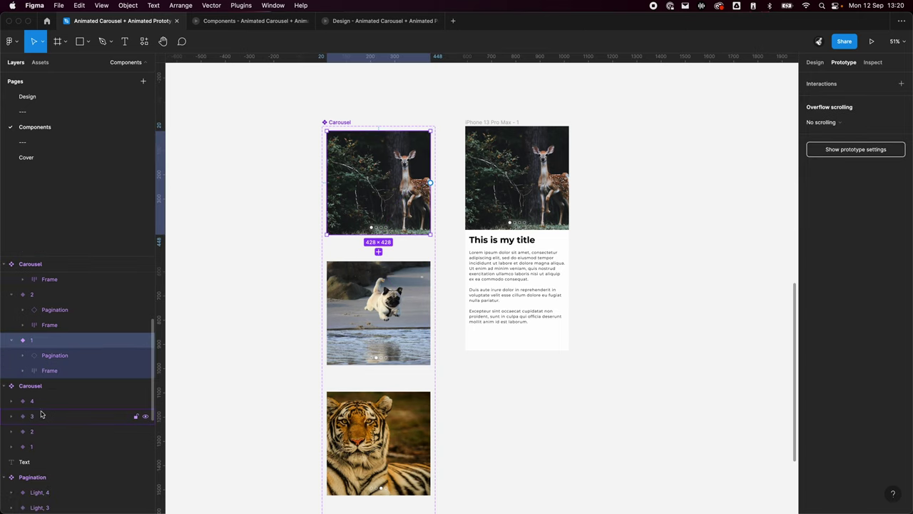
click(22, 347)
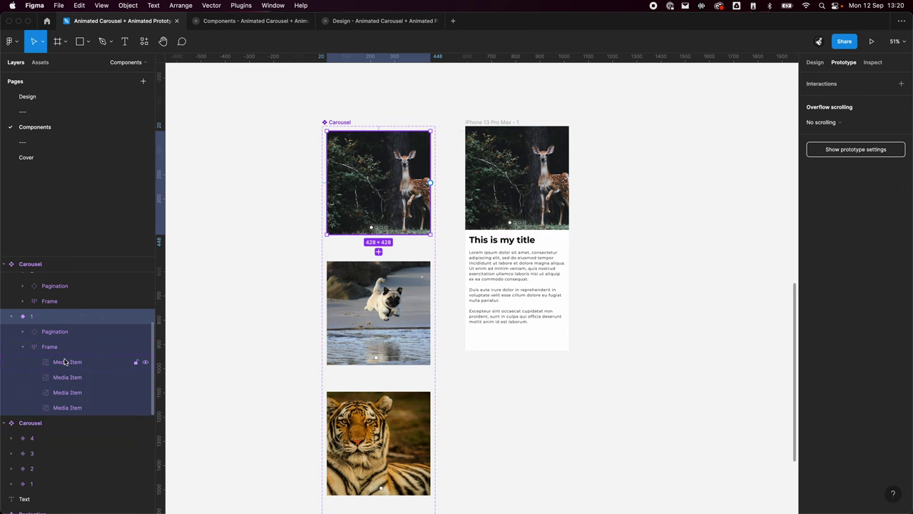
click(65, 362)
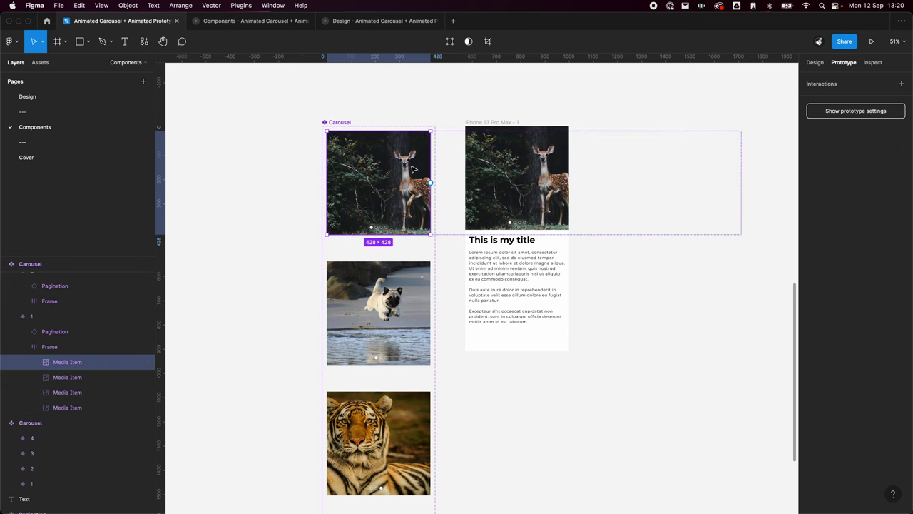
scroll(356, 184, up, 5)
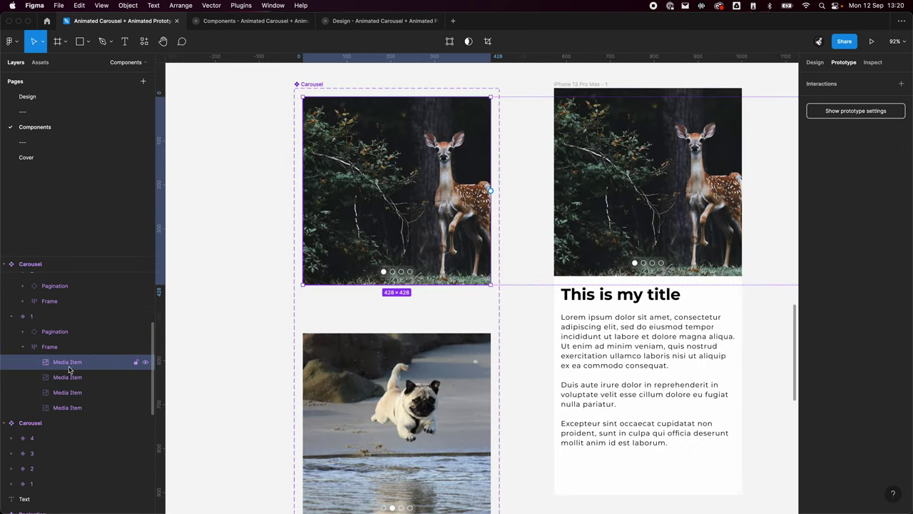
scroll(516, 167, down, 1)
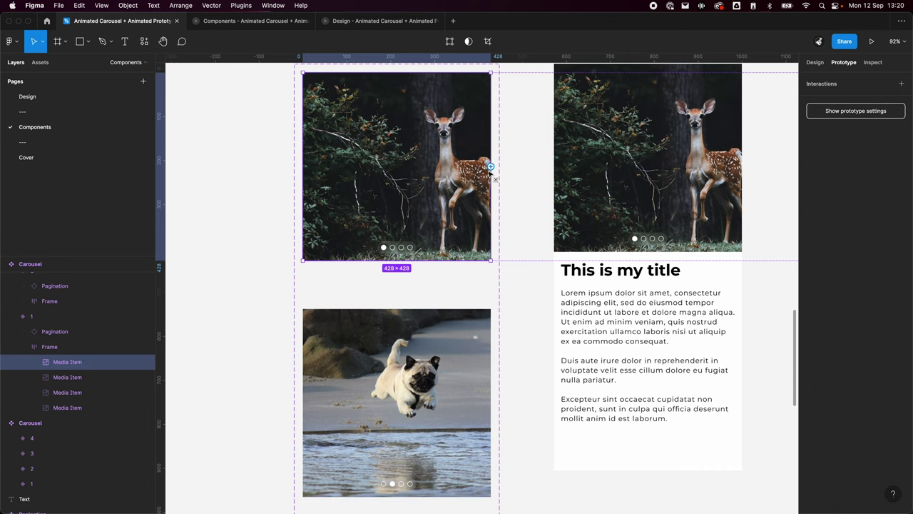
drag(491, 166, 411, 334)
click(736, 122)
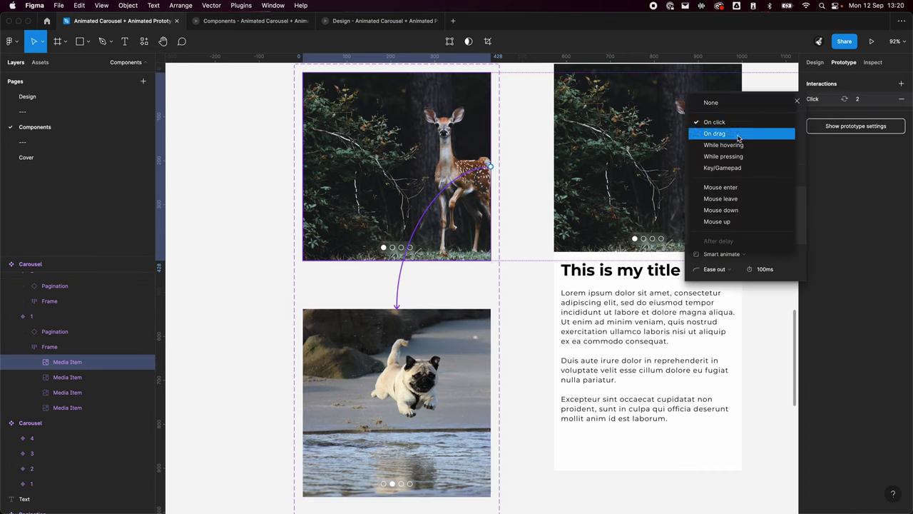
click(766, 132)
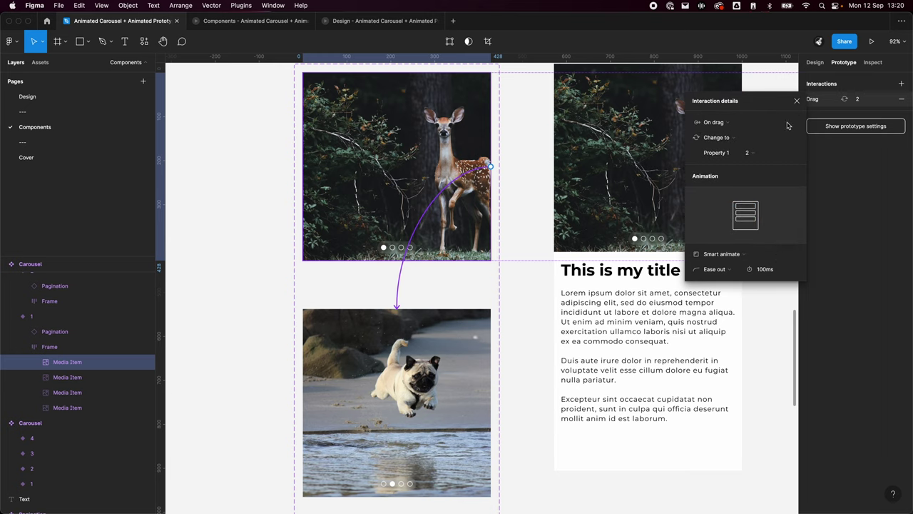
click(467, 338)
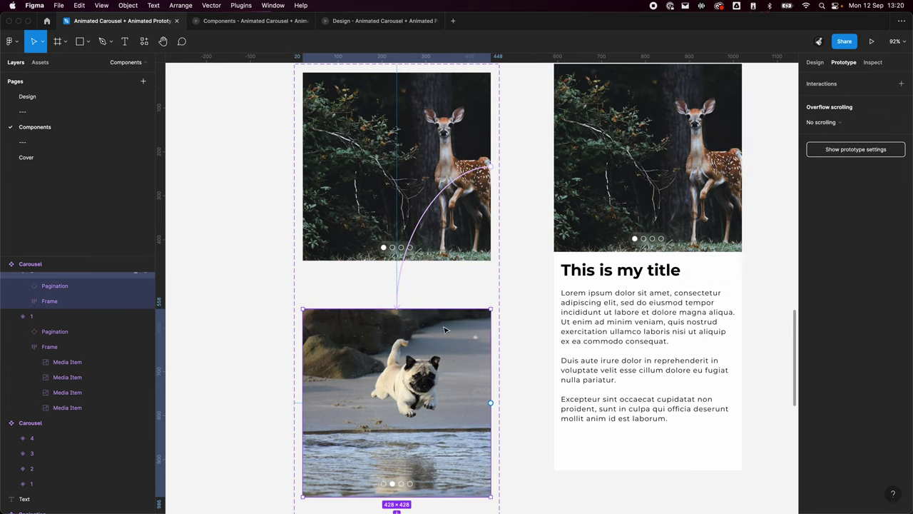
- Select the pug image Media Item inside Carousel variant 2
scroll(468, 337, down, 1)
click(22, 306)
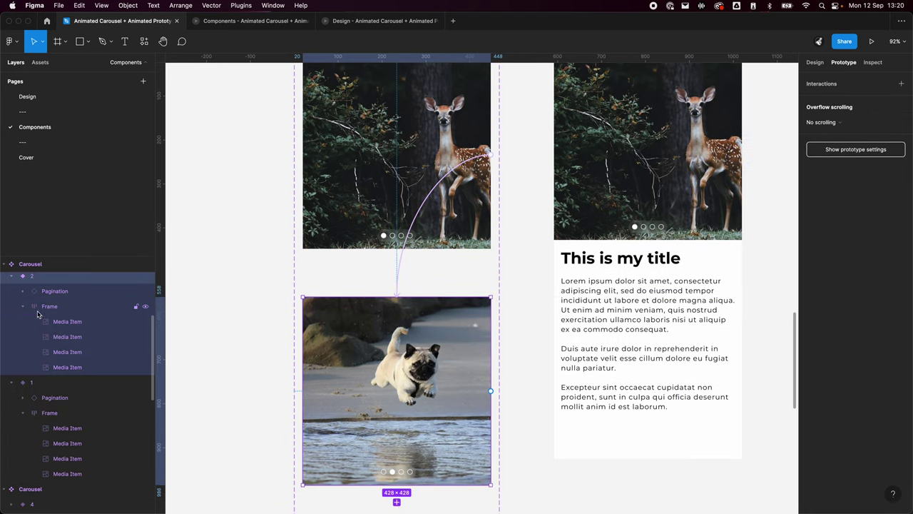
click(75, 325)
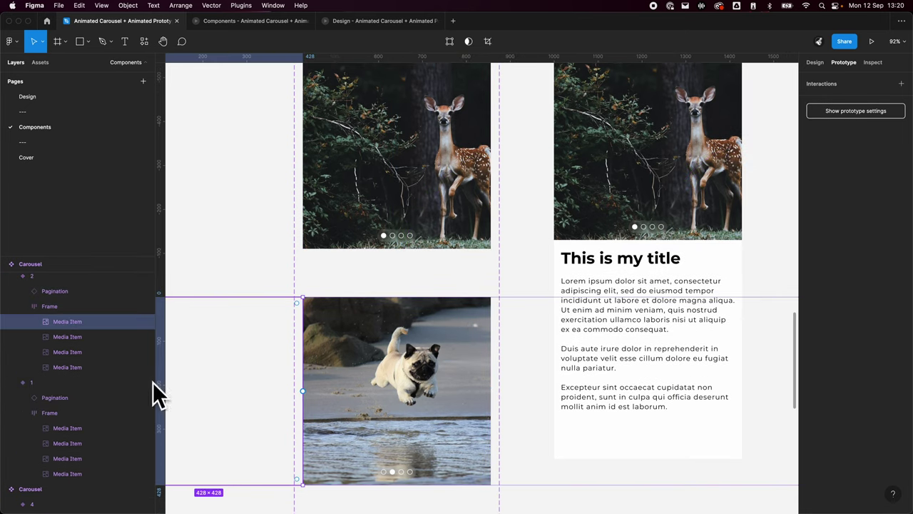
click(71, 337)
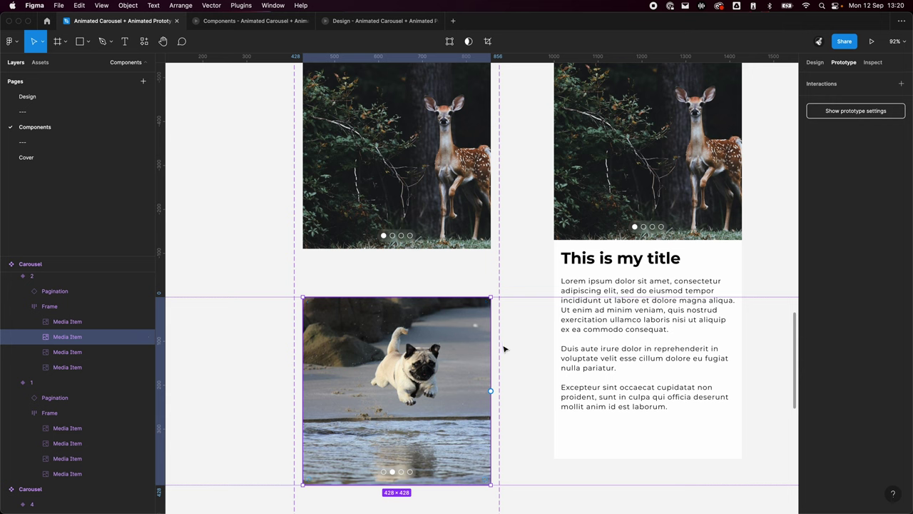
scroll(530, 438, down, 2)
scroll(485, 221, up, 2)
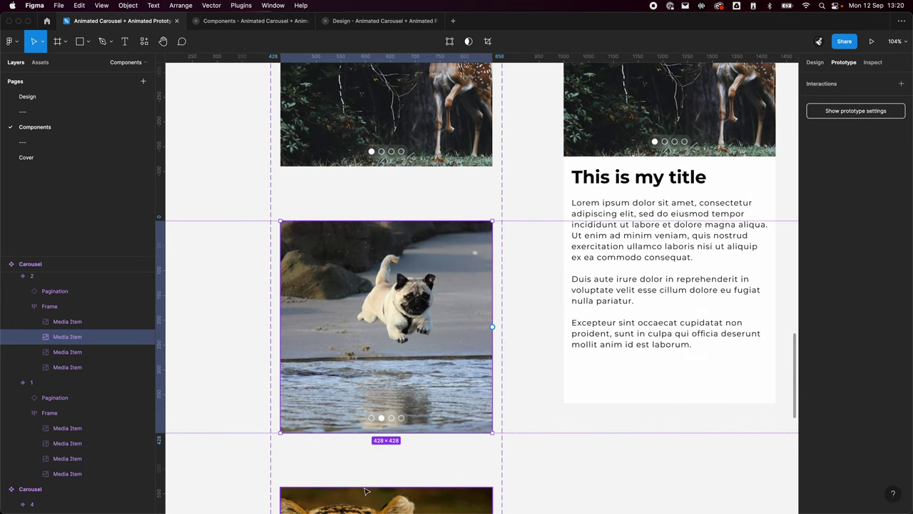
scroll(442, 319, down, 2)
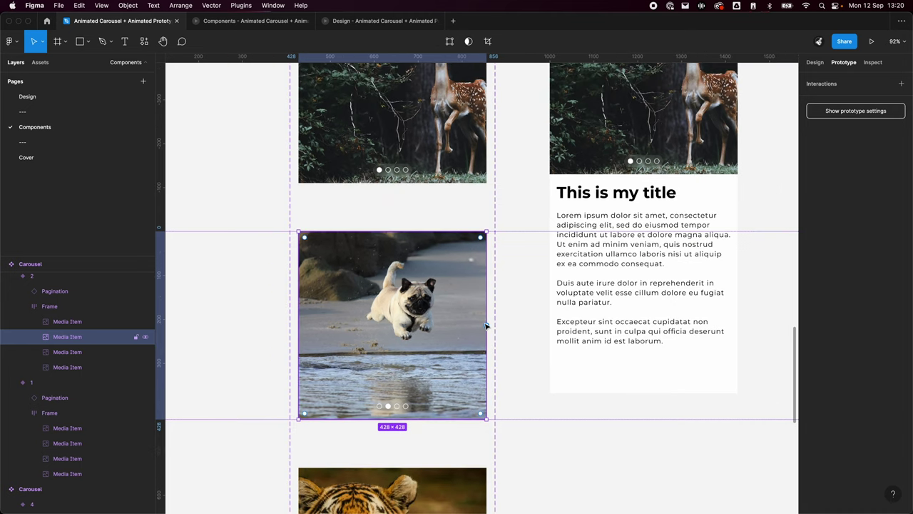
scroll(51, 293, up, 1)
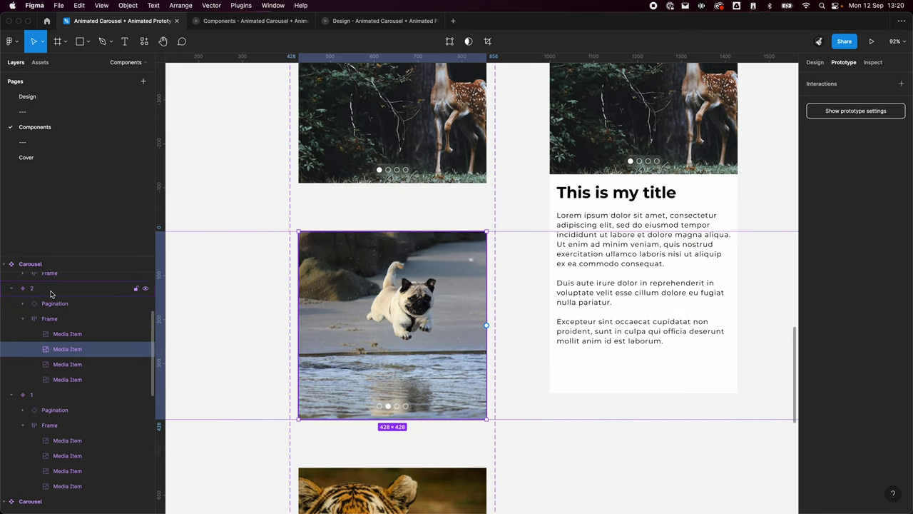
click(51, 290)
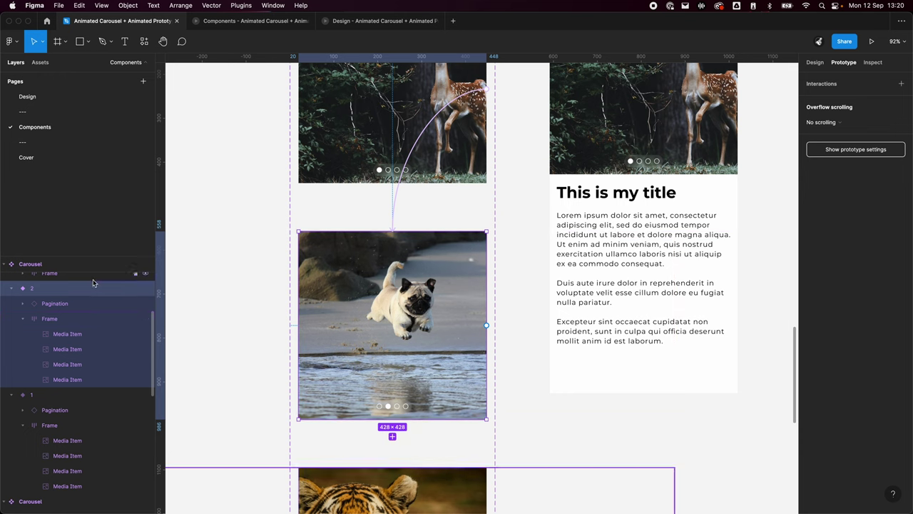
click(69, 319)
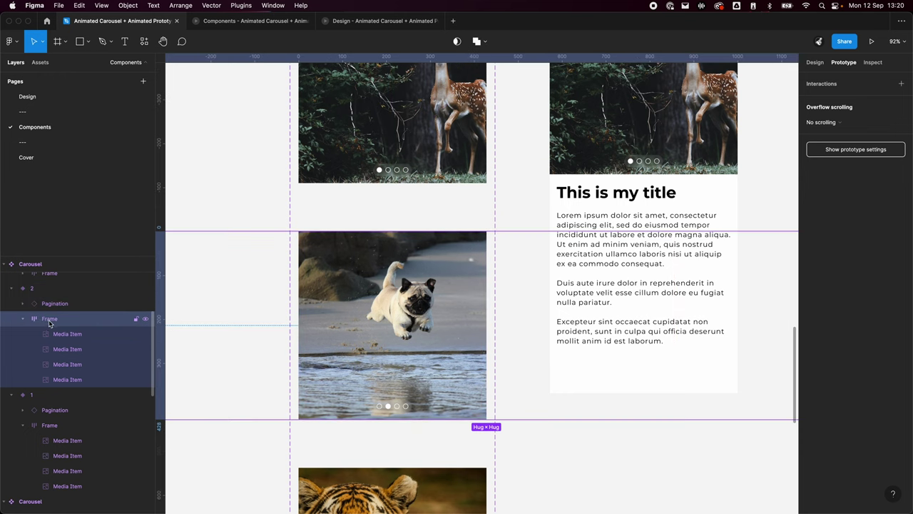
key(Escape)
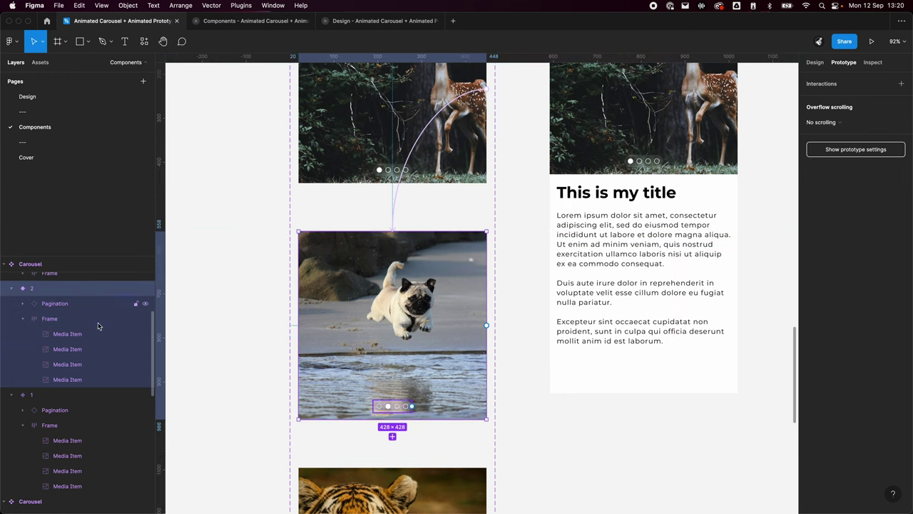
click(72, 349)
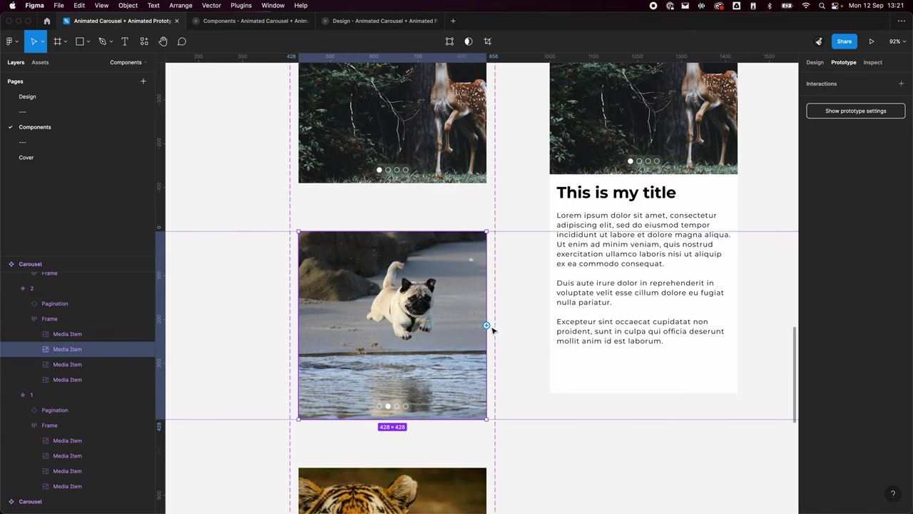
- Connect the pug image to the deer variant 1 and set the trigger to On drag
drag(486, 326, 392, 182)
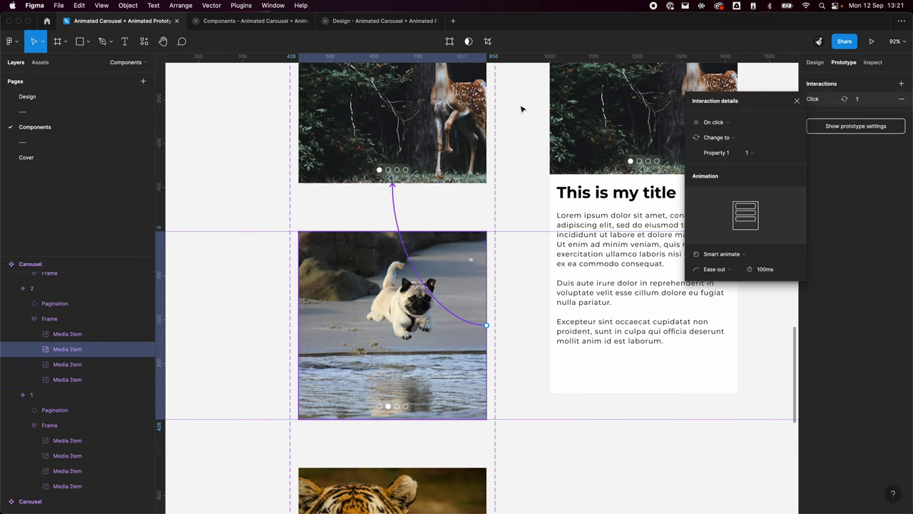
click(718, 122)
click(727, 133)
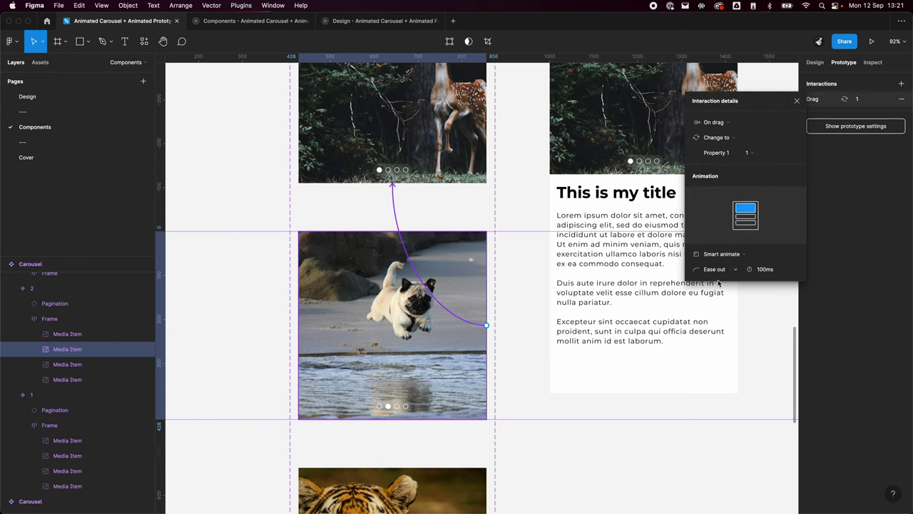
click(559, 415)
scroll(549, 357, down, 10)
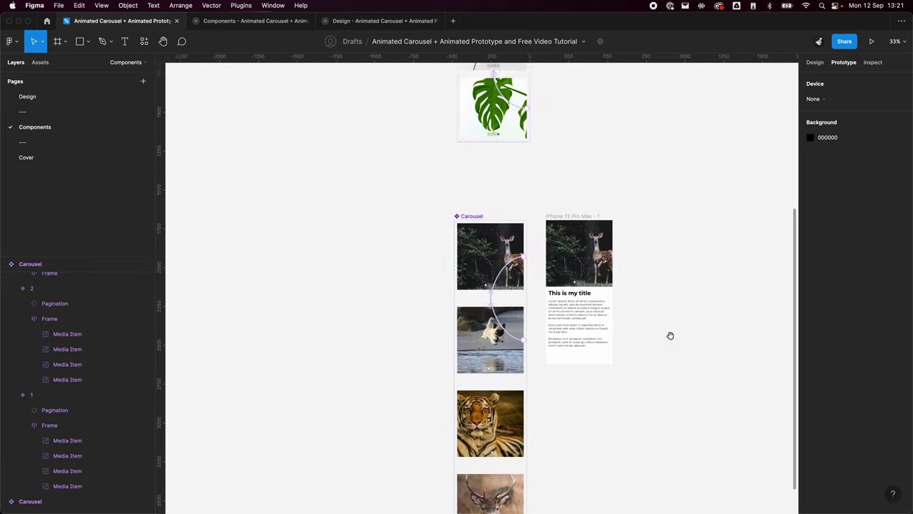
click(271, 20)
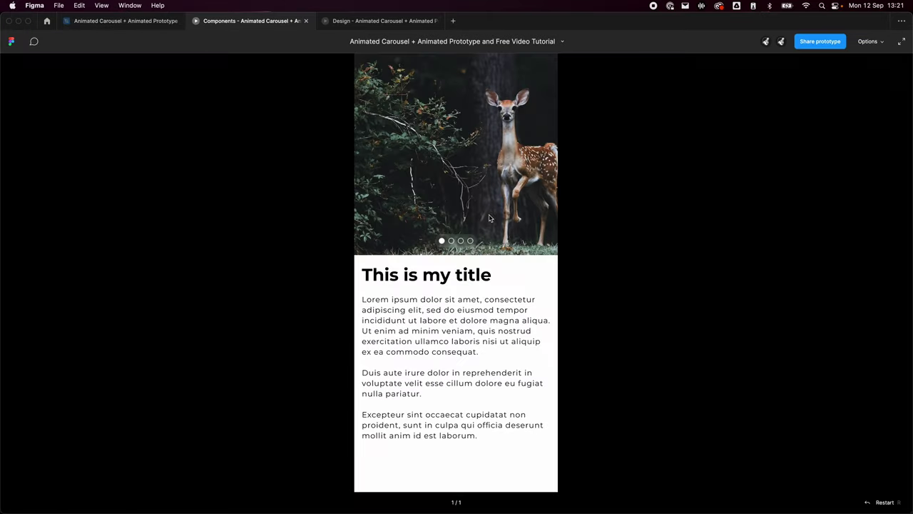
drag(428, 186, 381, 187)
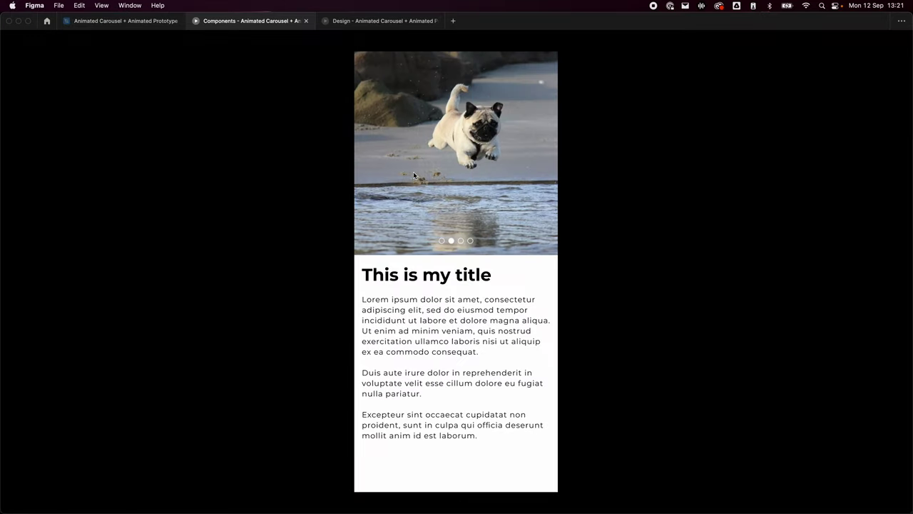
drag(449, 174, 576, 182)
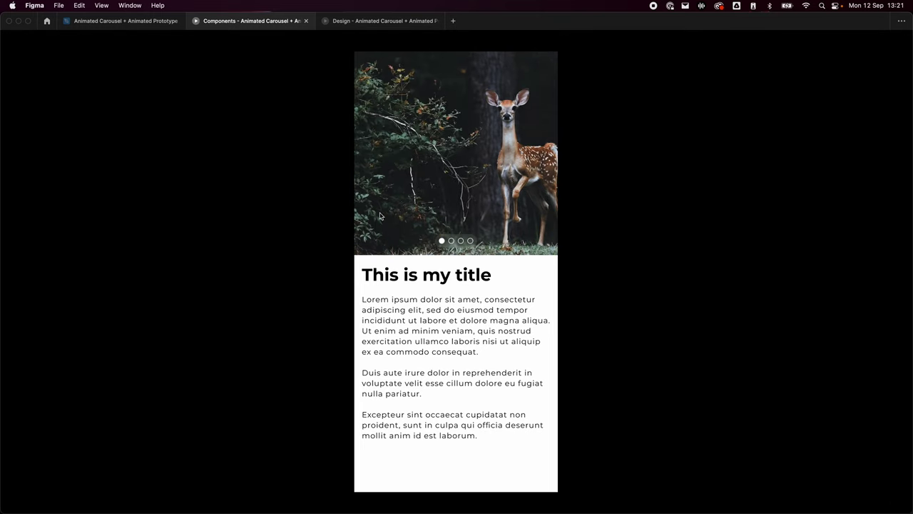
drag(475, 175, 254, 182)
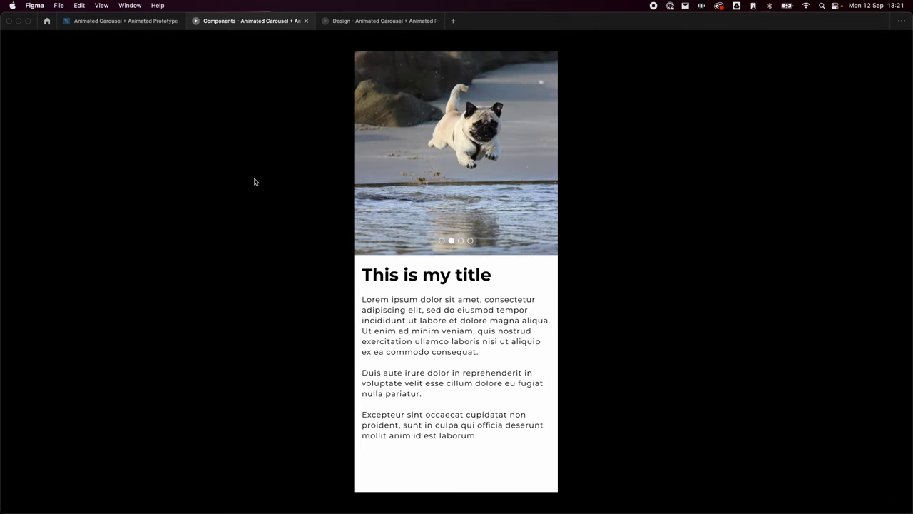
click(121, 21)
scroll(442, 334, down, 5)
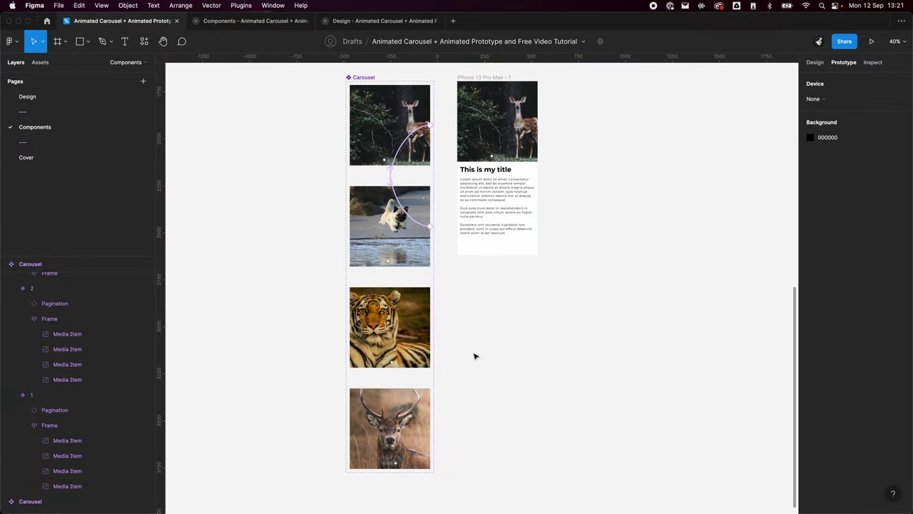
- Connect the pug image in variant 2 to the tiger variant 3 with an On drag trigger
scroll(374, 345, up, 3)
click(50, 287)
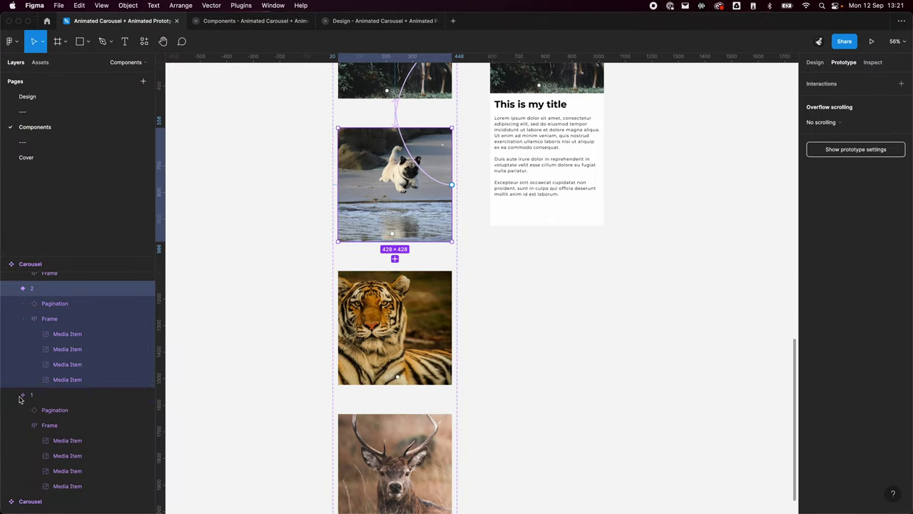
click(57, 349)
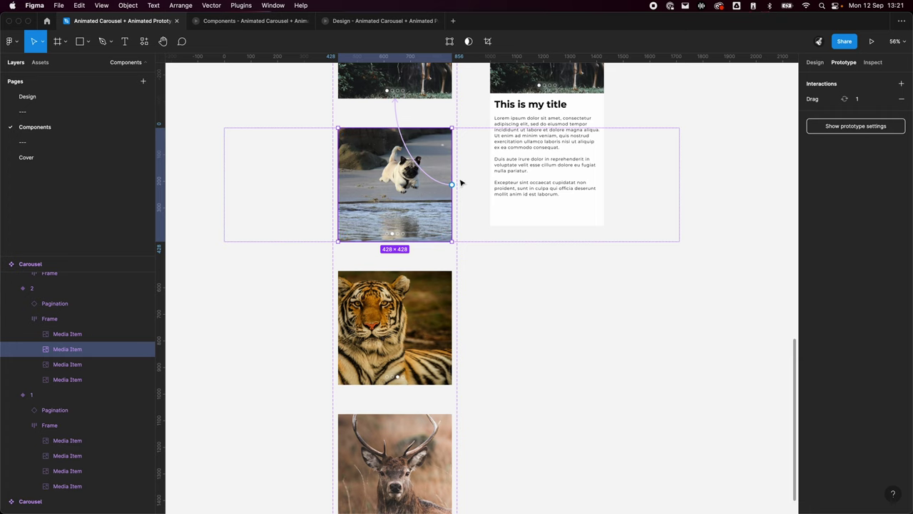
drag(451, 185, 381, 306)
click(714, 123)
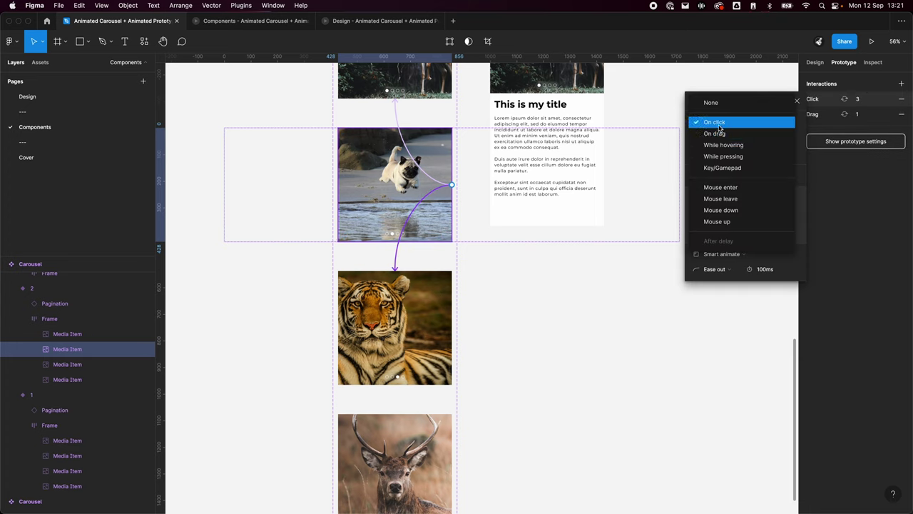
click(714, 133)
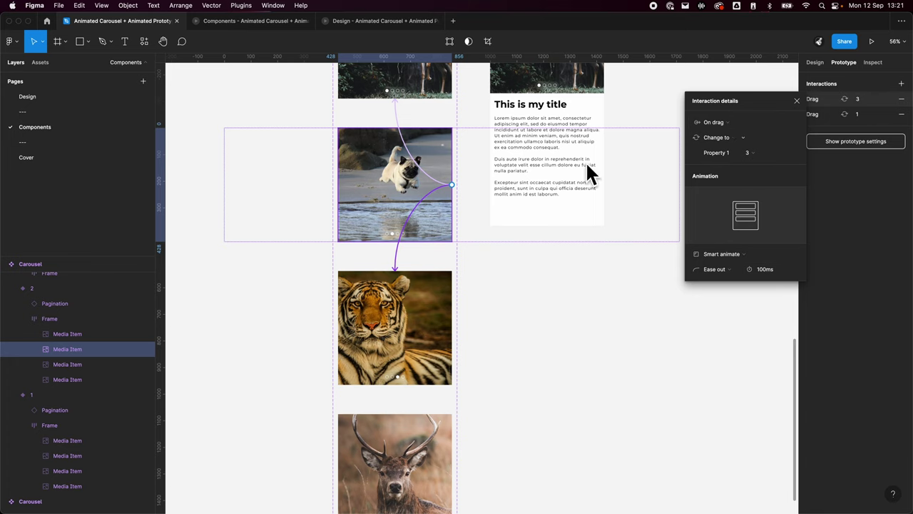
click(396, 321)
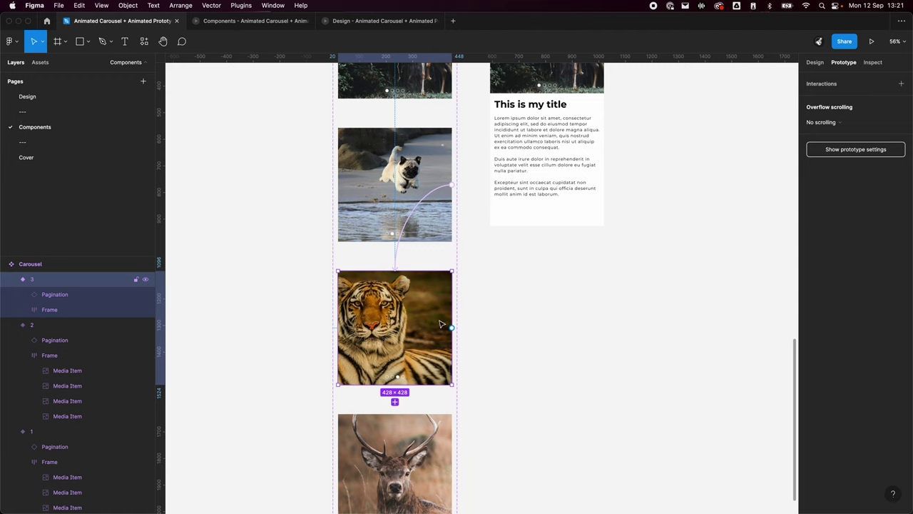
- Link the tiger variant 3 image to the pug and deer variants, each triggered On drag
click(22, 309)
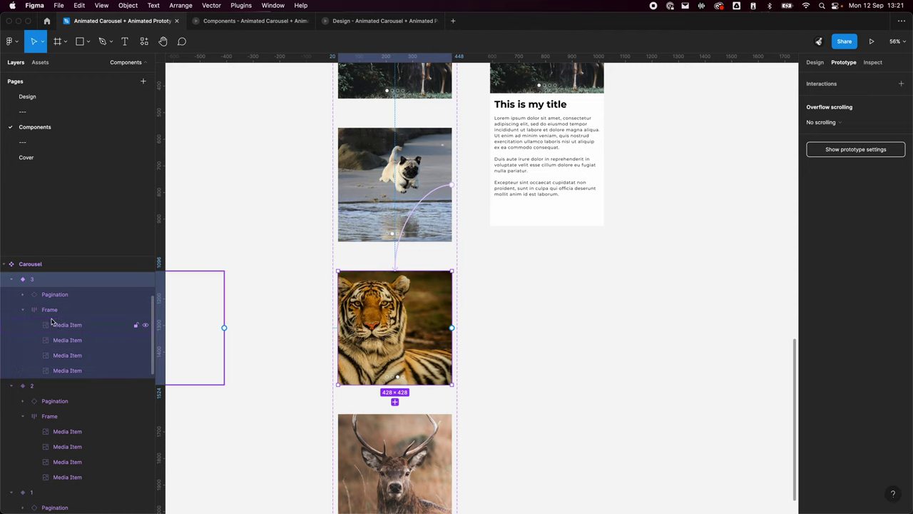
click(67, 355)
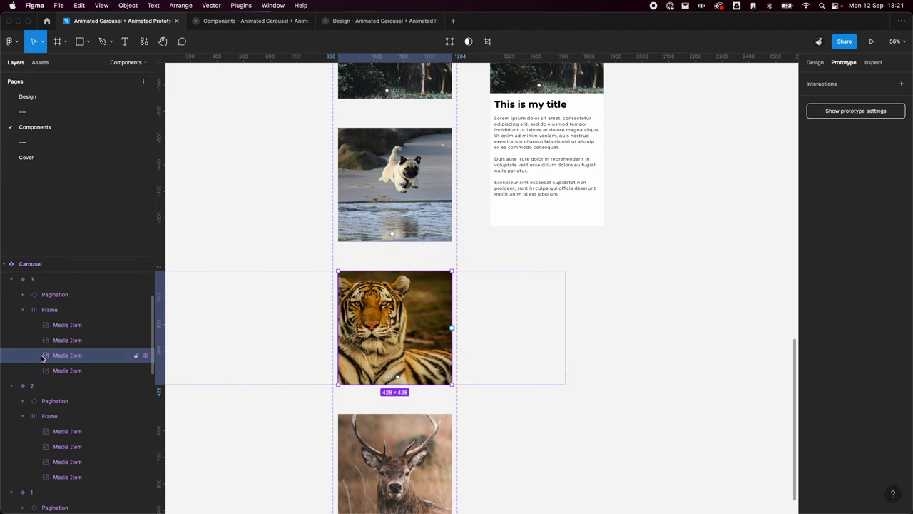
drag(451, 327, 394, 185)
click(713, 122)
click(742, 133)
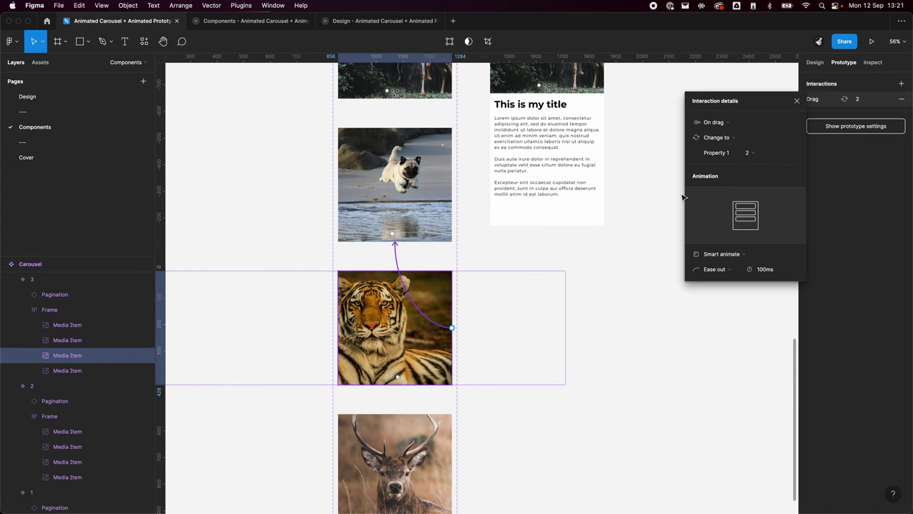
drag(451, 328, 389, 435)
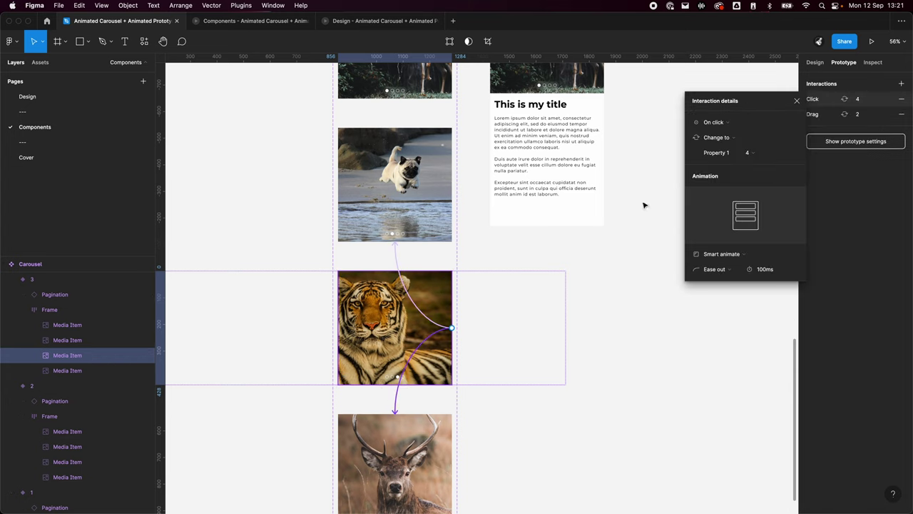
click(716, 122)
click(740, 135)
- Link deer variant 4 back to the tiger variant with an On drag trigger
click(429, 446)
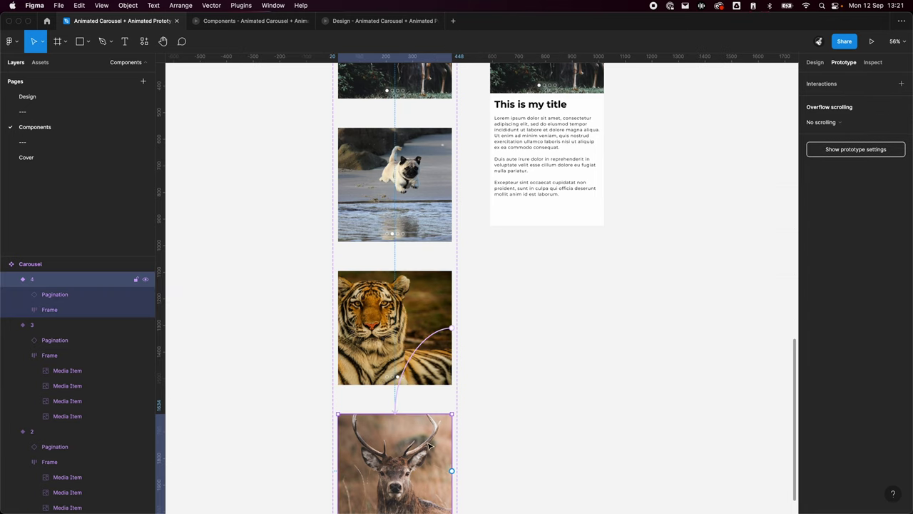
drag(450, 471, 403, 392)
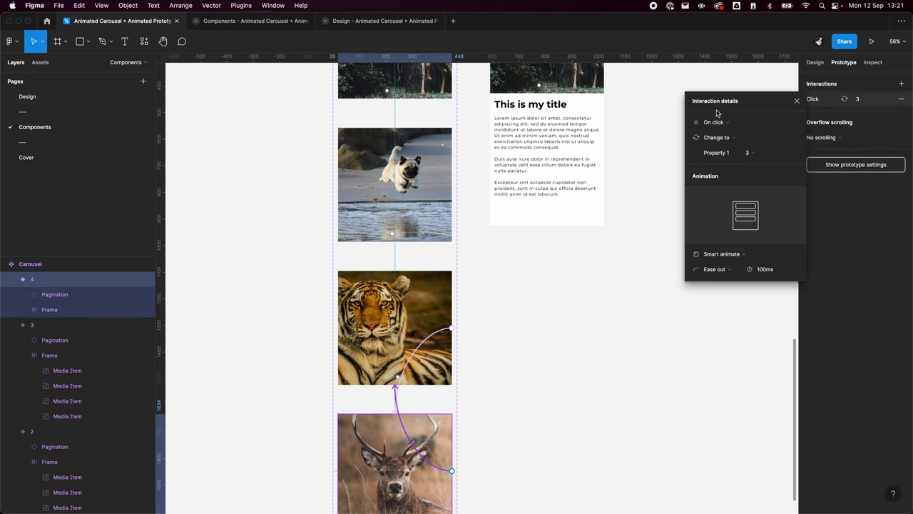
click(722, 120)
click(717, 133)
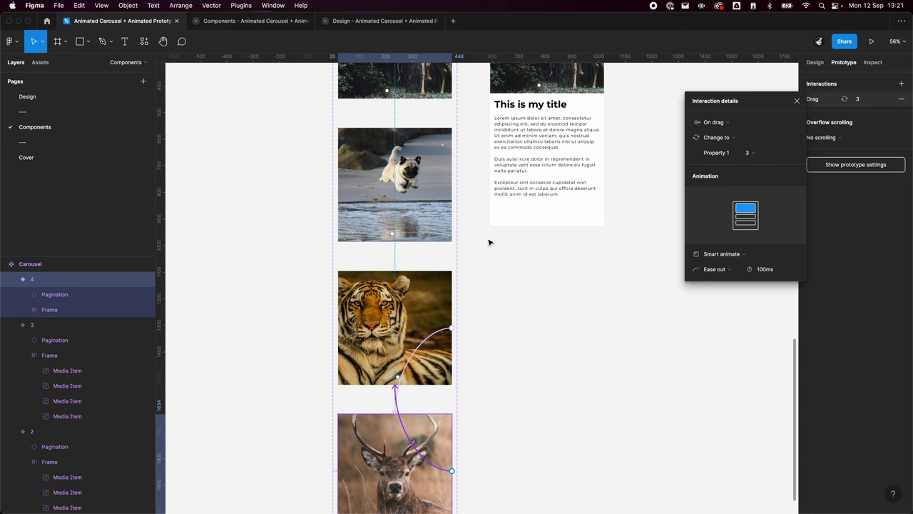
scroll(478, 268, down, 3)
scroll(478, 269, down, 2)
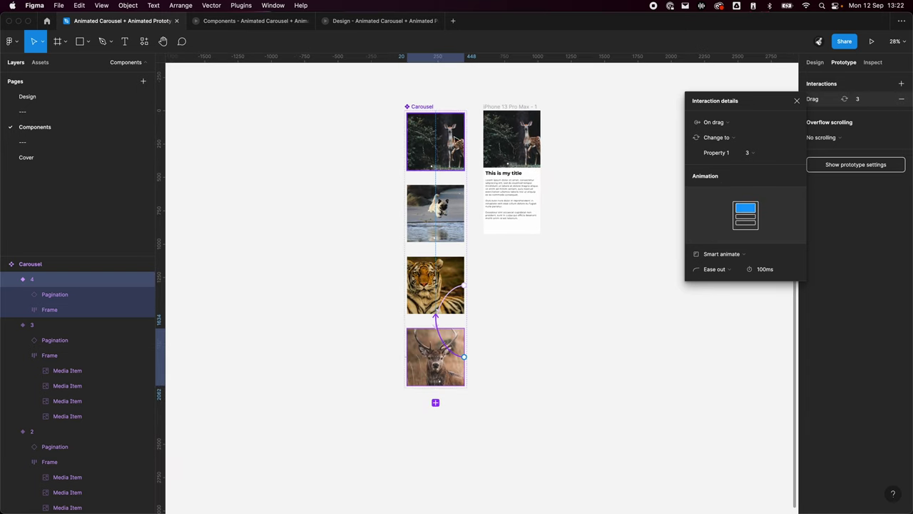
- Link carousel variant 1 to variant 4 with an On drag trigger
click(447, 137)
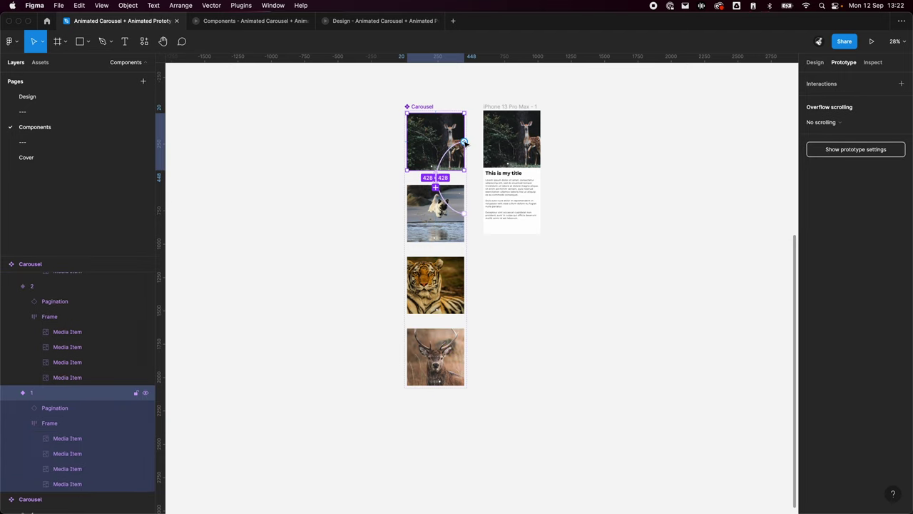
drag(463, 141, 451, 368)
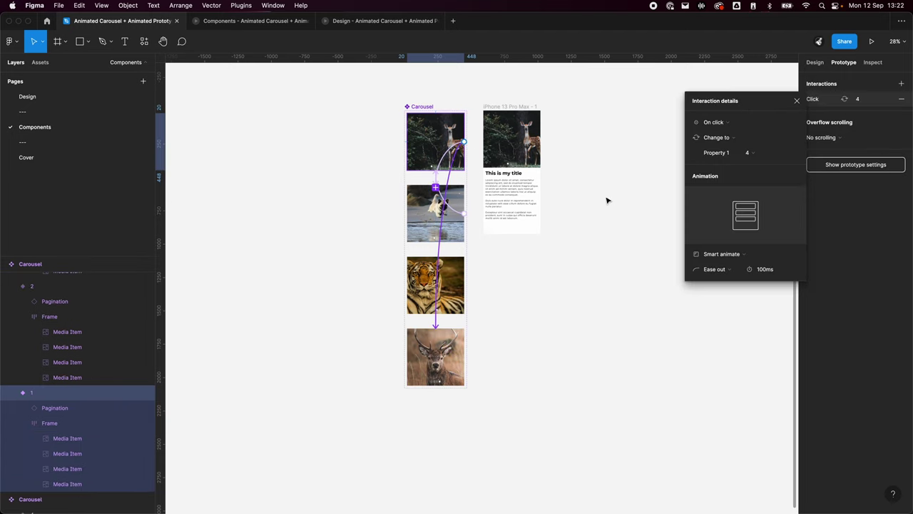
click(722, 126)
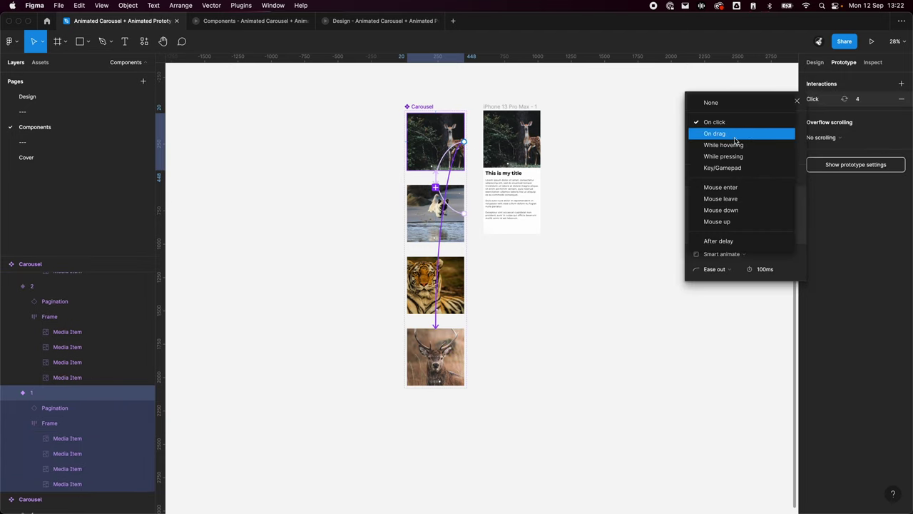
click(710, 132)
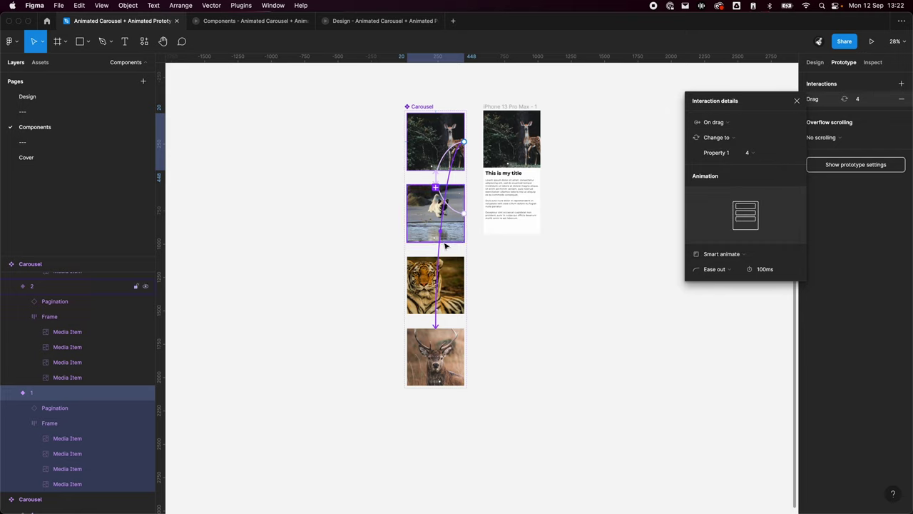
- Link variant 4 back to variant 1 on drag, then deselect everything
click(434, 362)
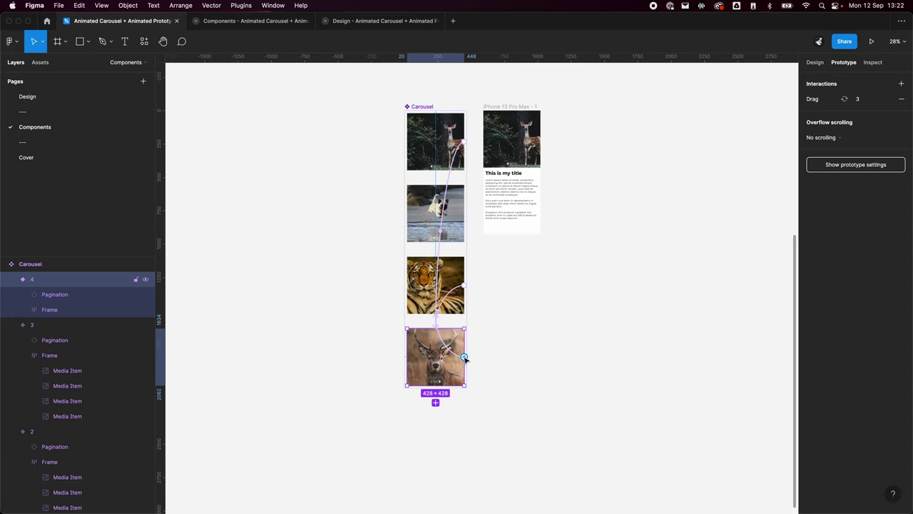
drag(464, 356, 460, 164)
click(719, 128)
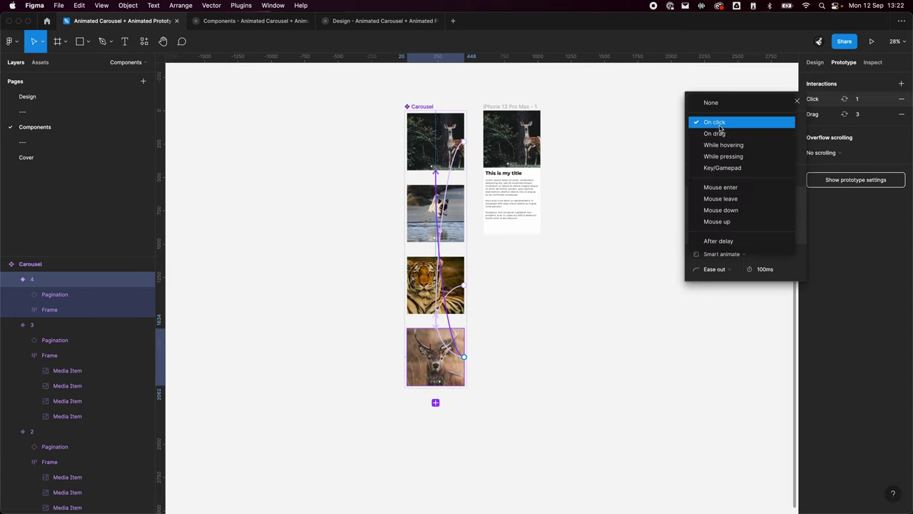
click(715, 134)
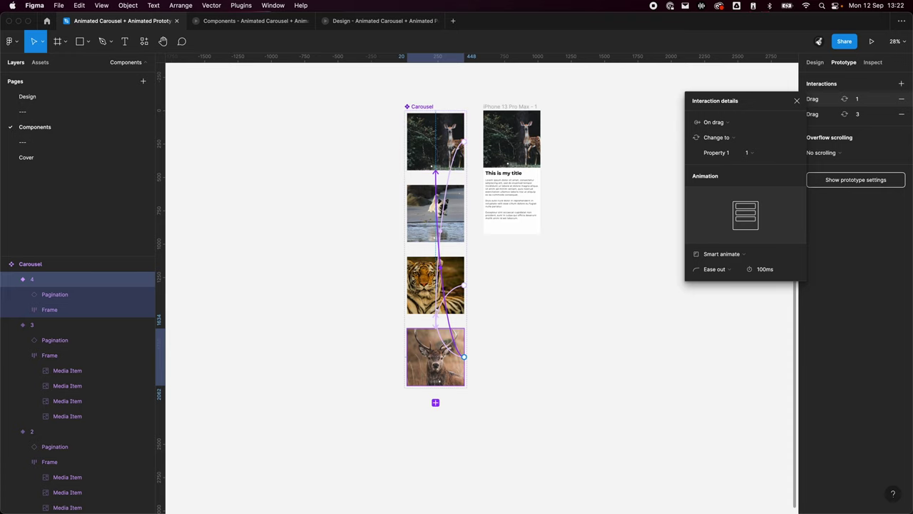
click(572, 226)
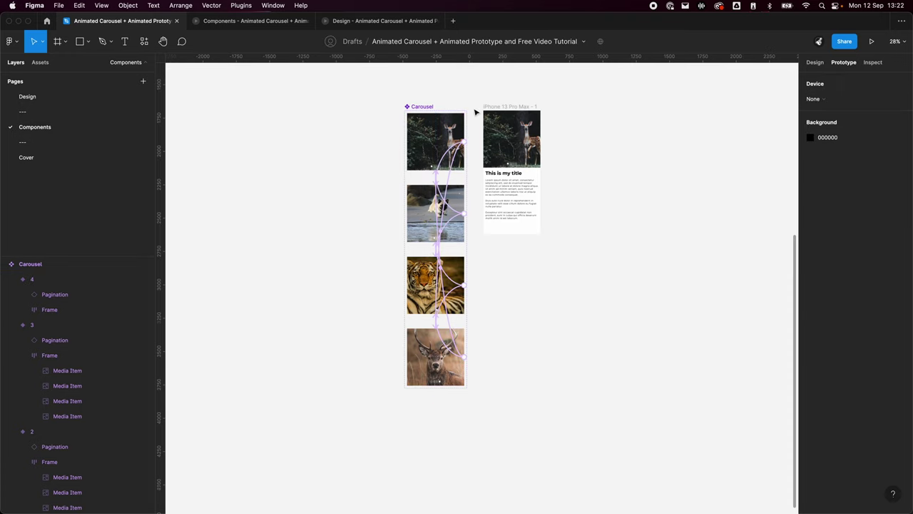
click(520, 105)
click(872, 41)
right_click(257, 25)
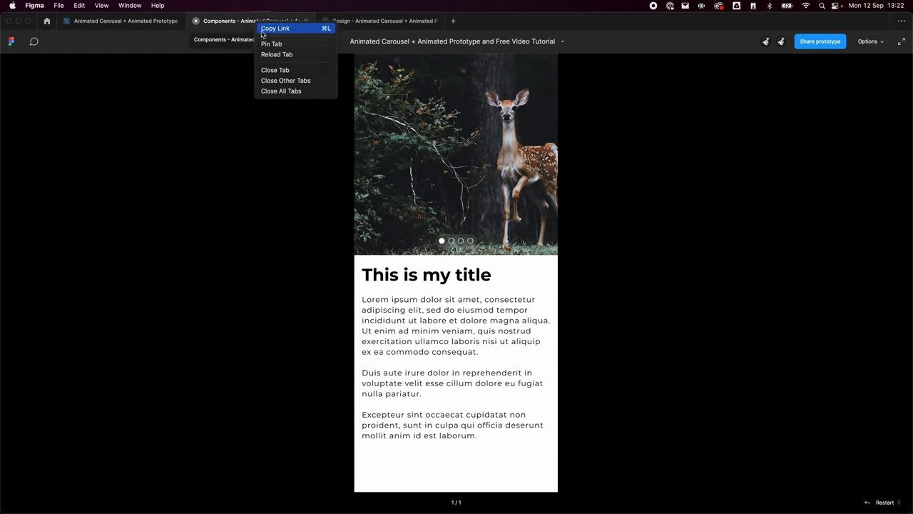
click(276, 54)
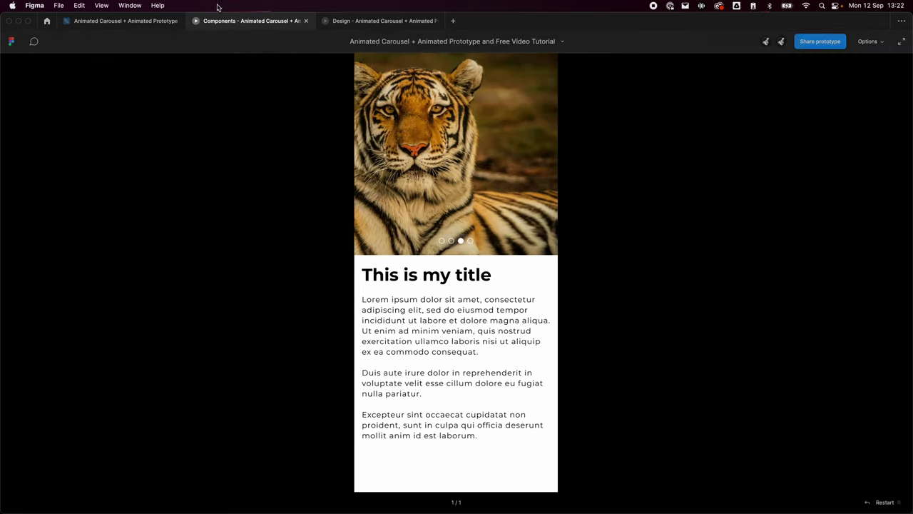
click(121, 20)
click(502, 428)
click(460, 352)
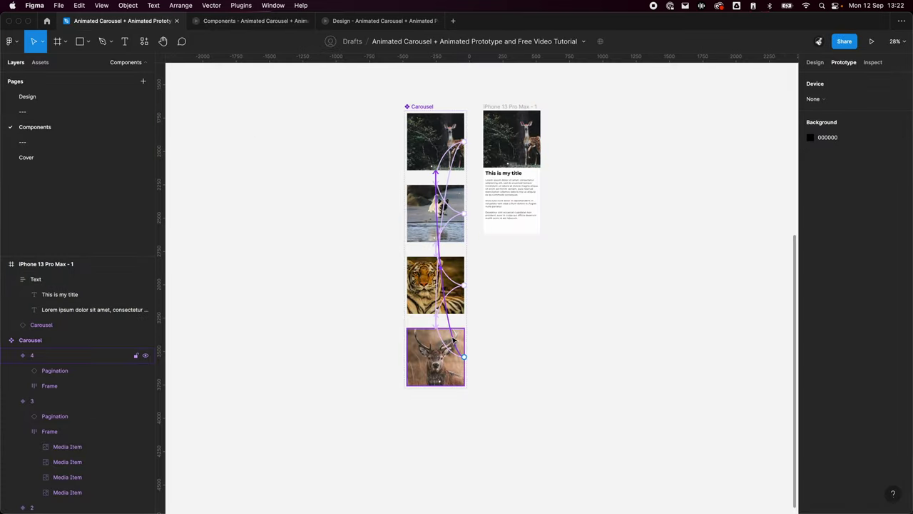
click(454, 341)
click(457, 343)
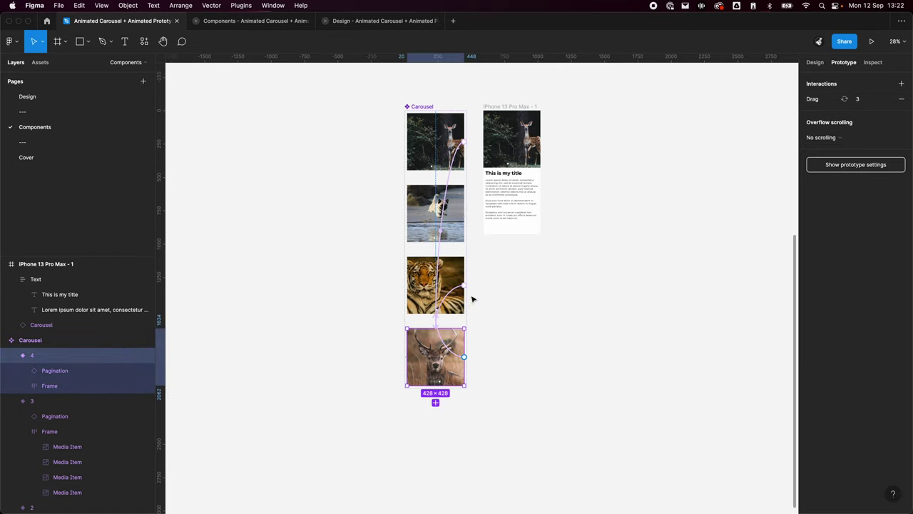
click(462, 207)
click(438, 146)
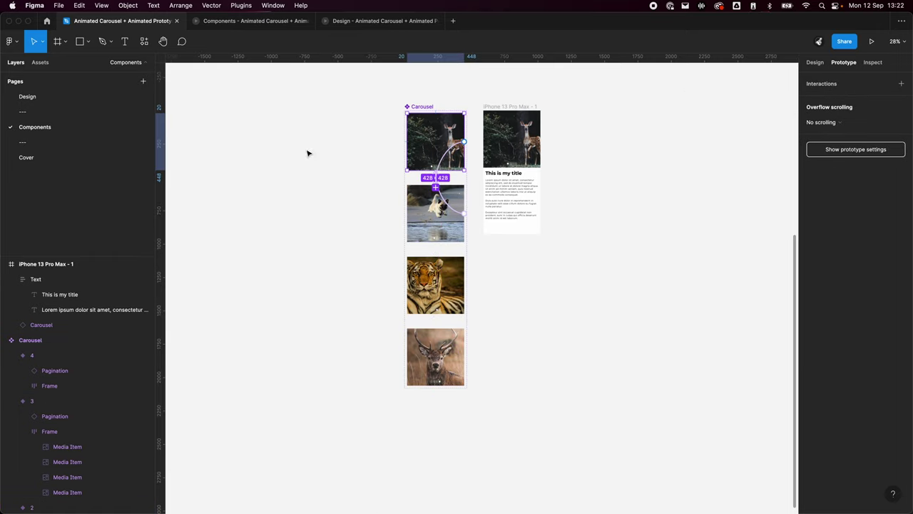
click(492, 404)
key(shift+1)
scroll(509, 295, down, 2)
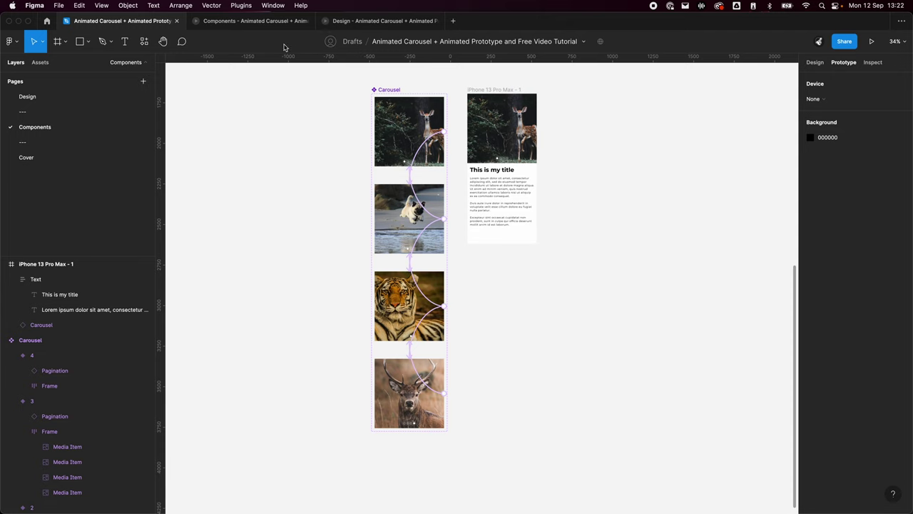
click(409, 92)
click(870, 41)
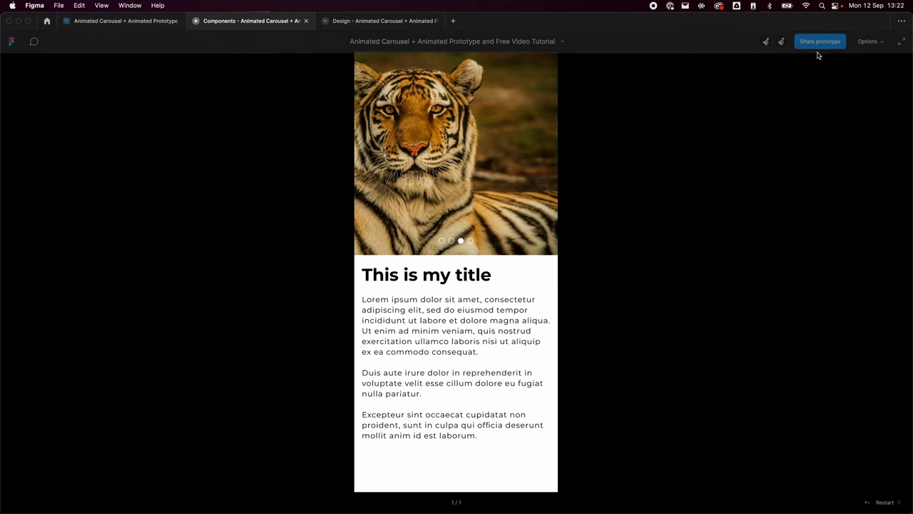
right_click(229, 25)
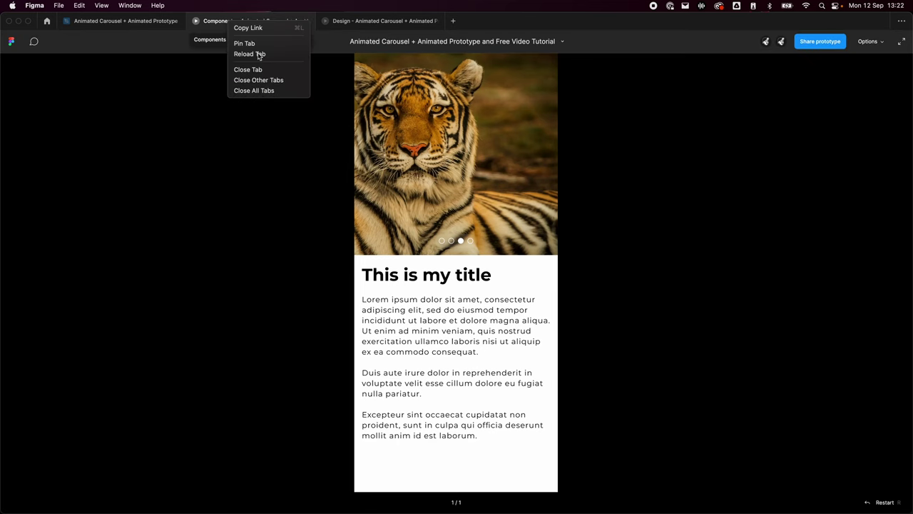
click(258, 55)
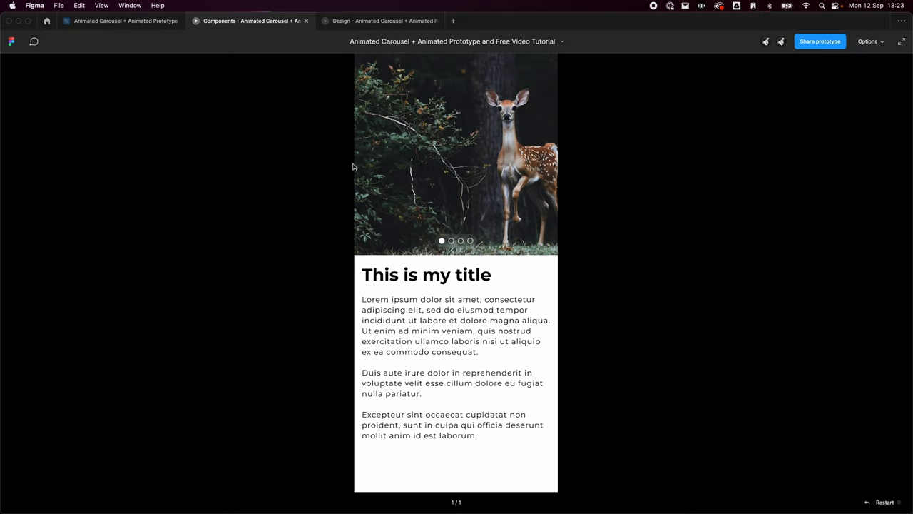
click(378, 21)
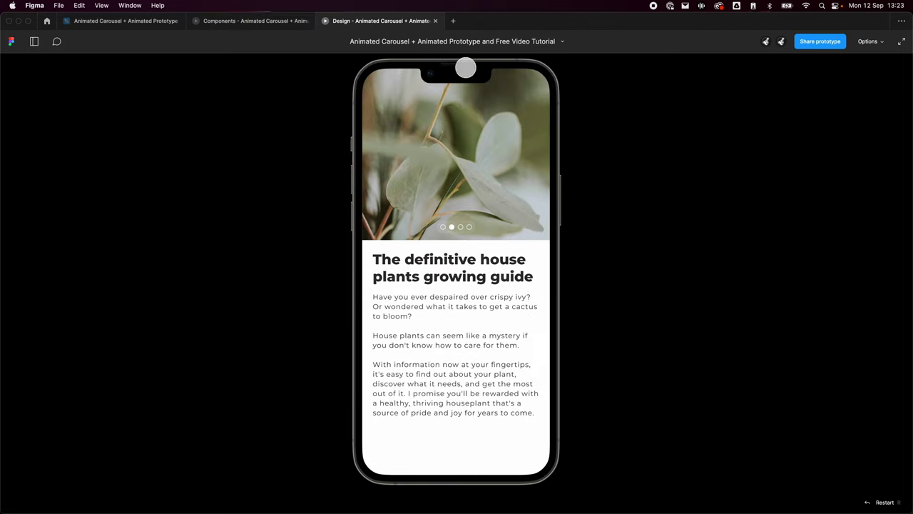
click(232, 21)
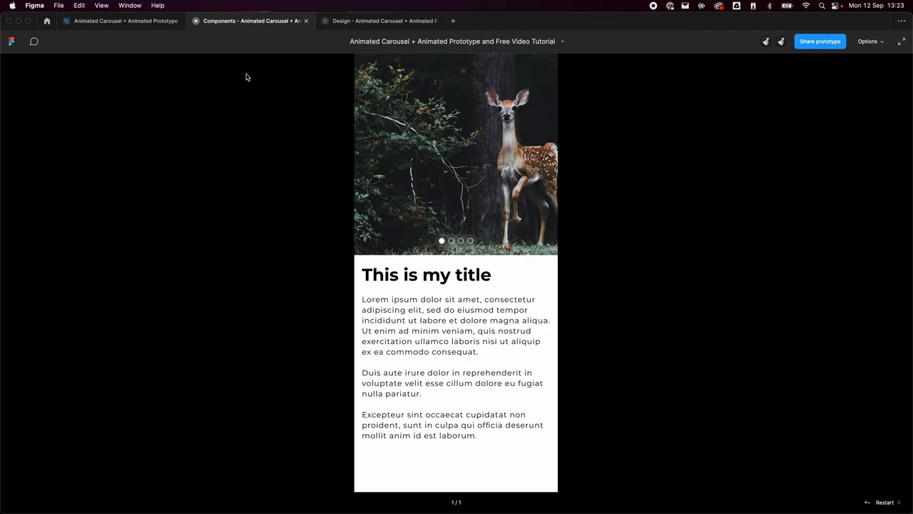
click(121, 20)
click(498, 91)
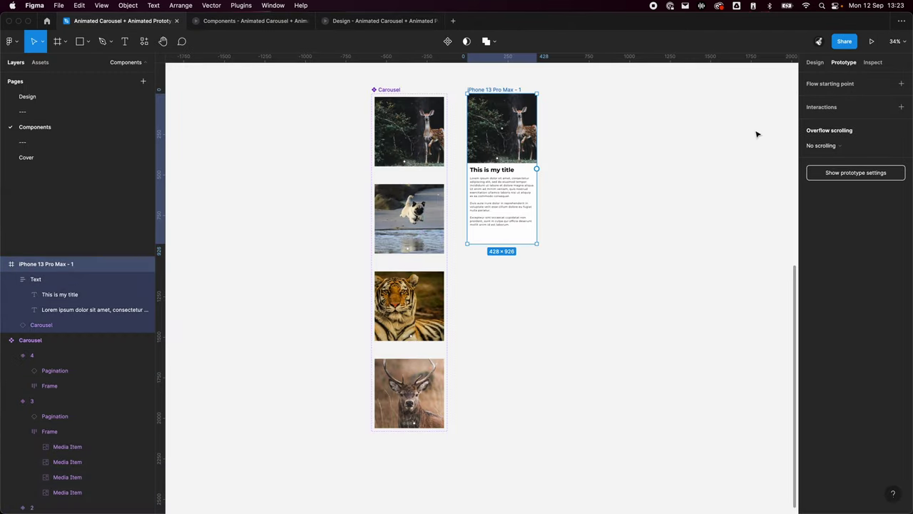
- Make the iPhone frame a flow starting point and reload its Flow 1 preview
click(902, 85)
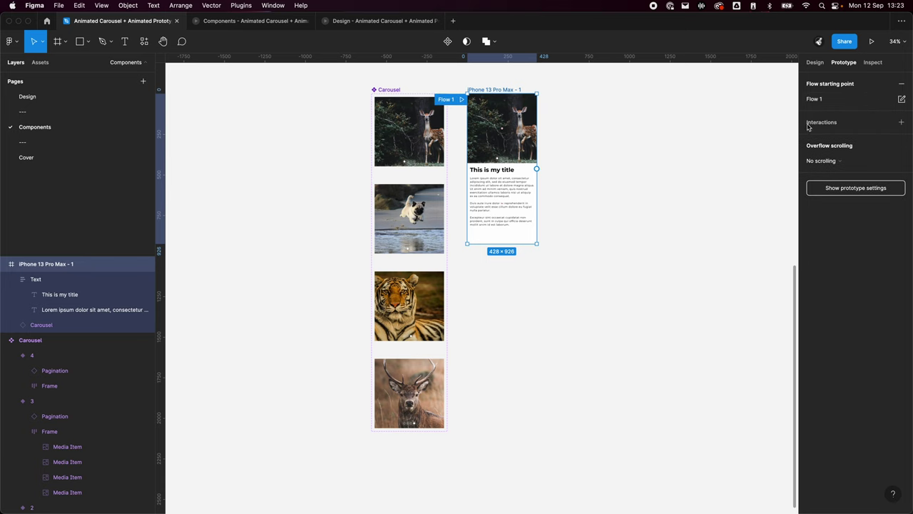
click(461, 100)
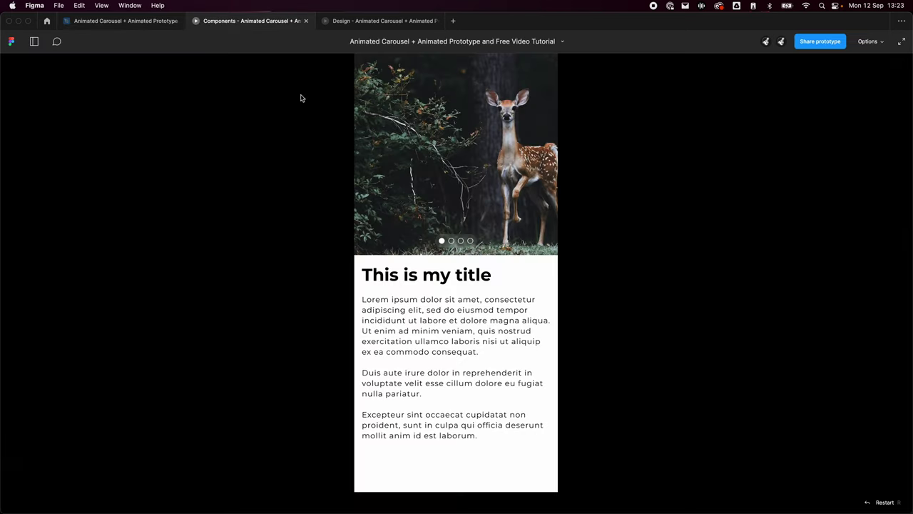
right_click(232, 19)
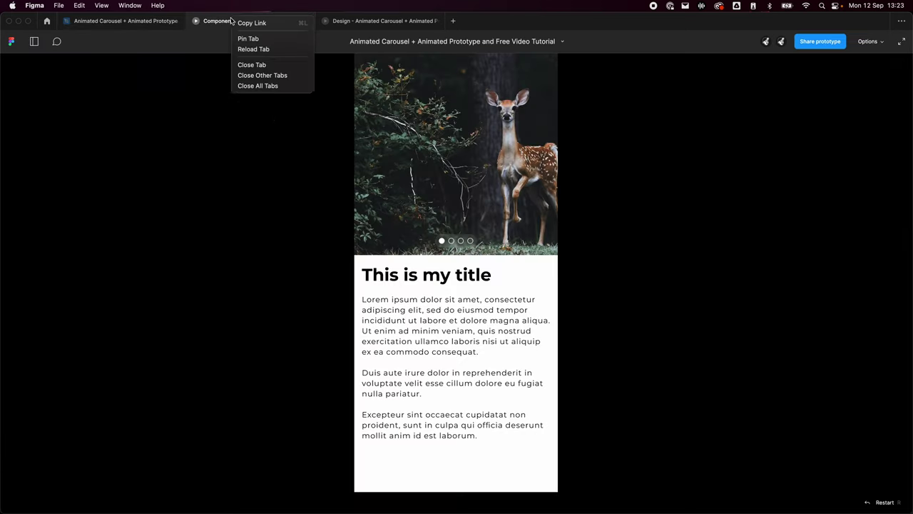
click(264, 53)
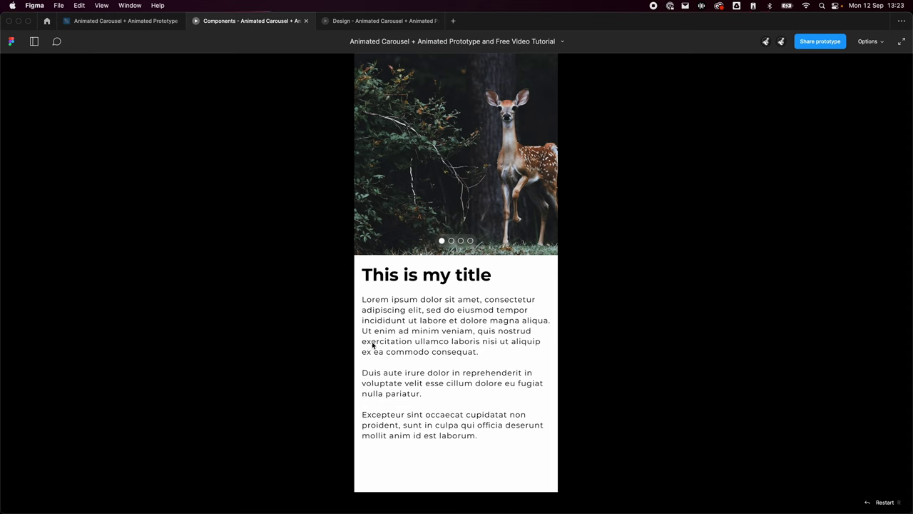
- Close the Components prototype preview and clear the selection in the design file
click(306, 21)
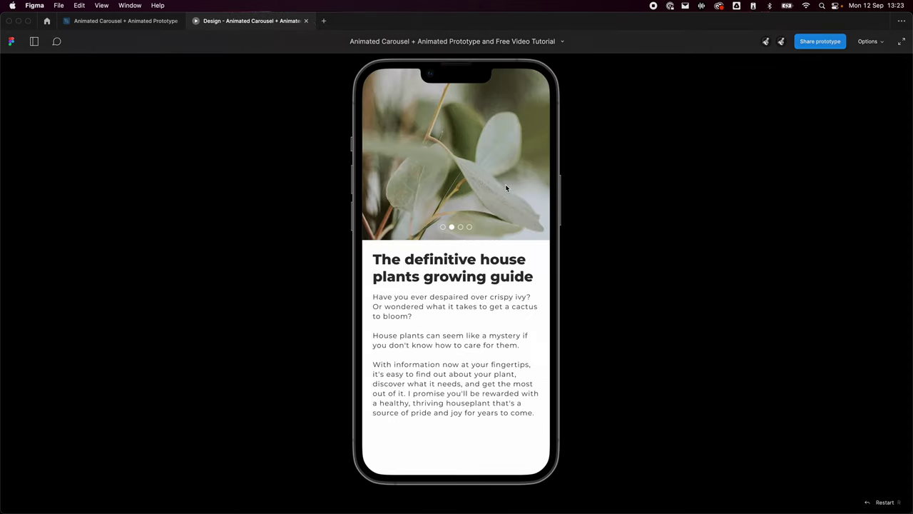
click(126, 21)
click(585, 92)
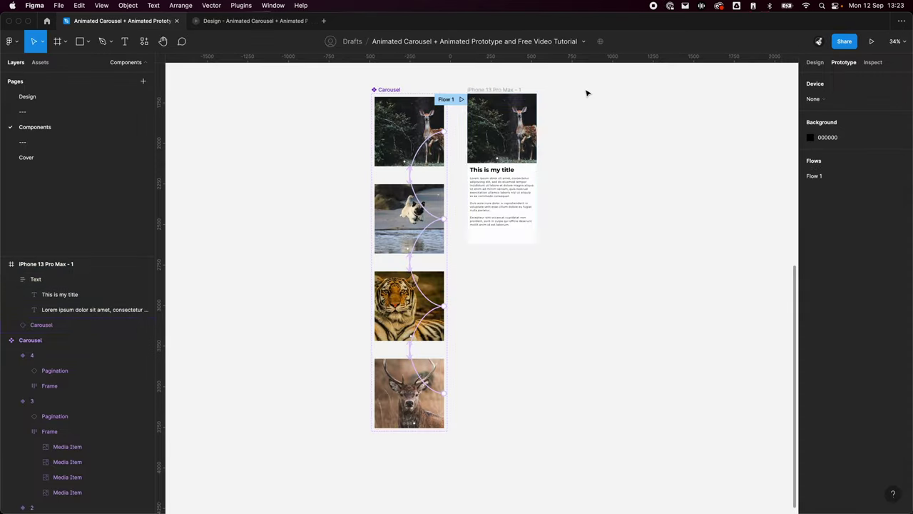
- Review the iPhone 13 Pro Max frame's Design and Inspect panels, then remove it from Components
click(471, 87)
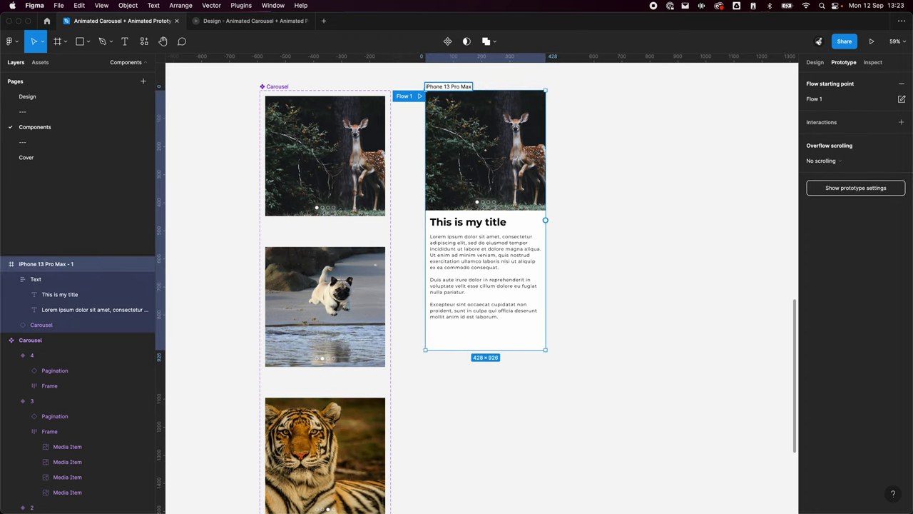
click(815, 63)
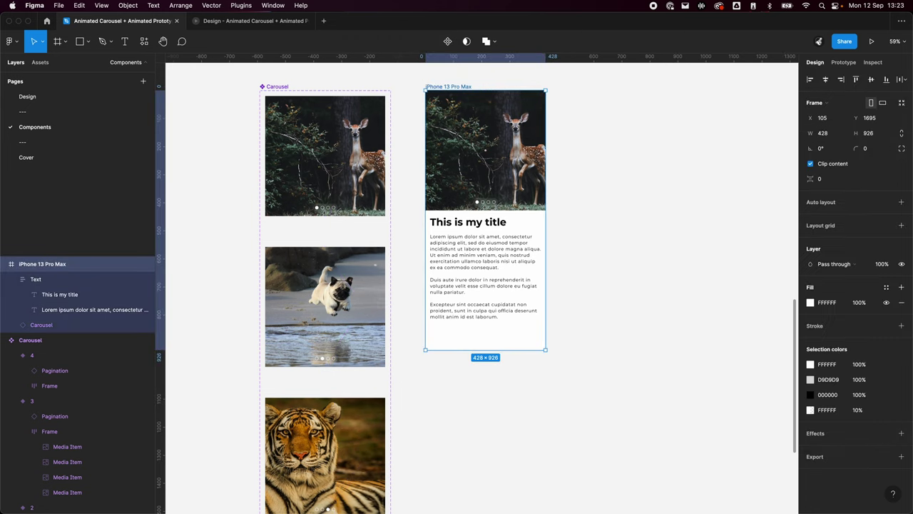
click(873, 63)
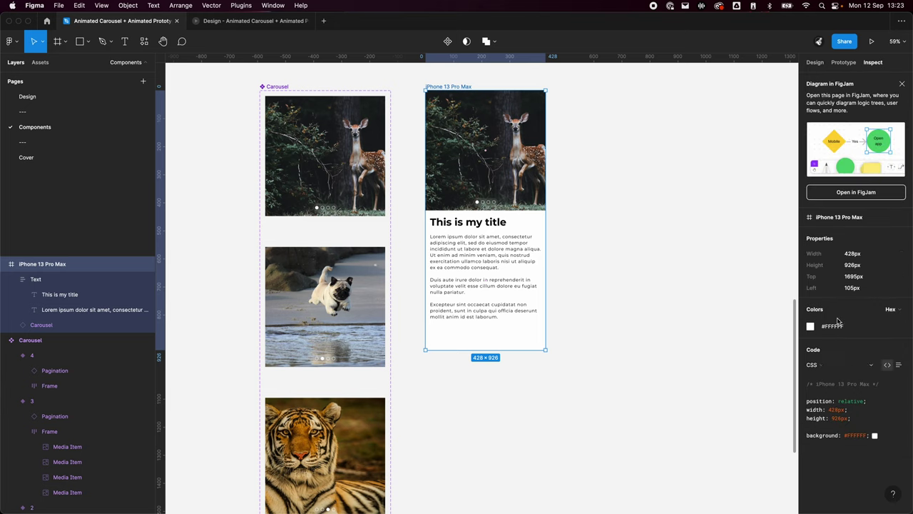
click(816, 63)
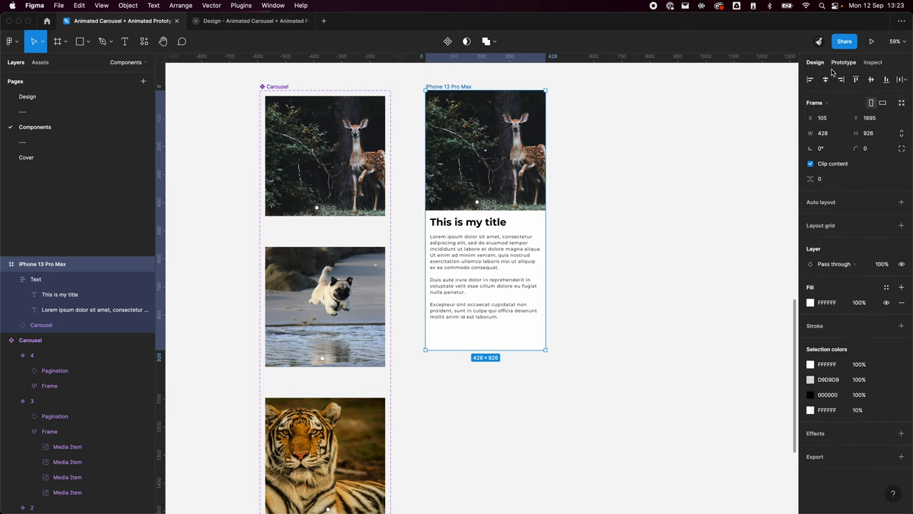
click(638, 365)
click(465, 86)
key(Delete)
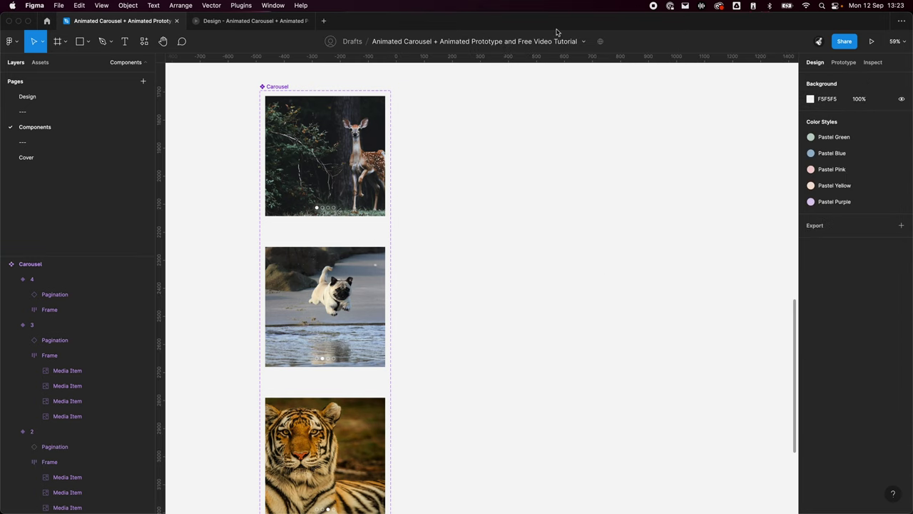
- Paste the iPhone 13 Pro Max frame onto the Design page below the carousel
scroll(488, 297, down, 5)
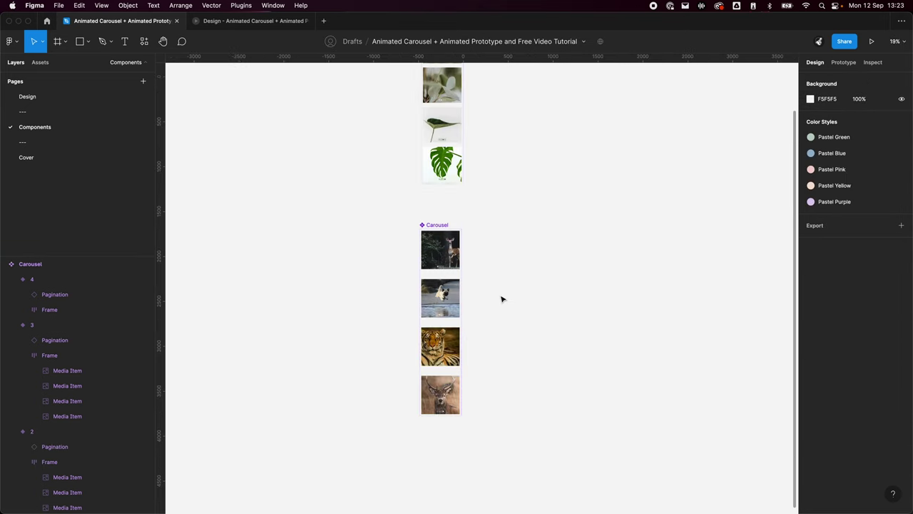
click(27, 98)
key(super+v)
scroll(579, 324, down, 3)
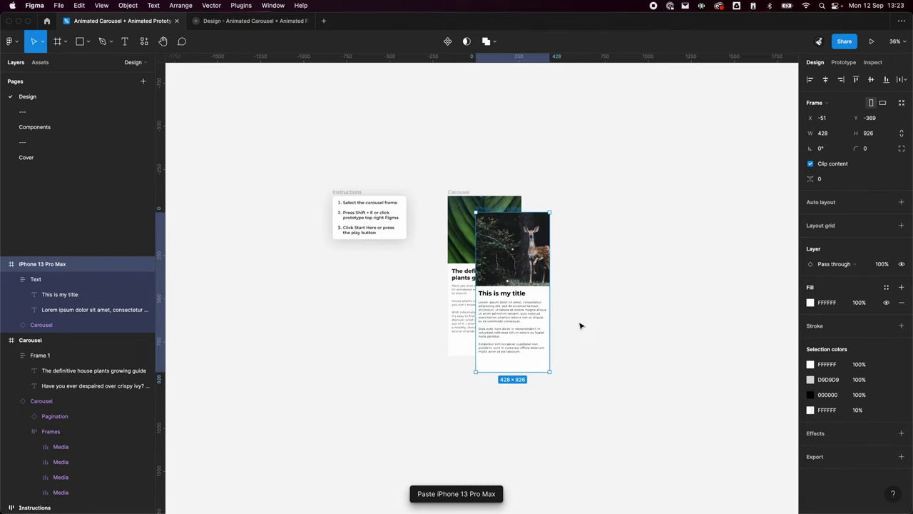
scroll(544, 184, down, 2)
drag(544, 183, 516, 372)
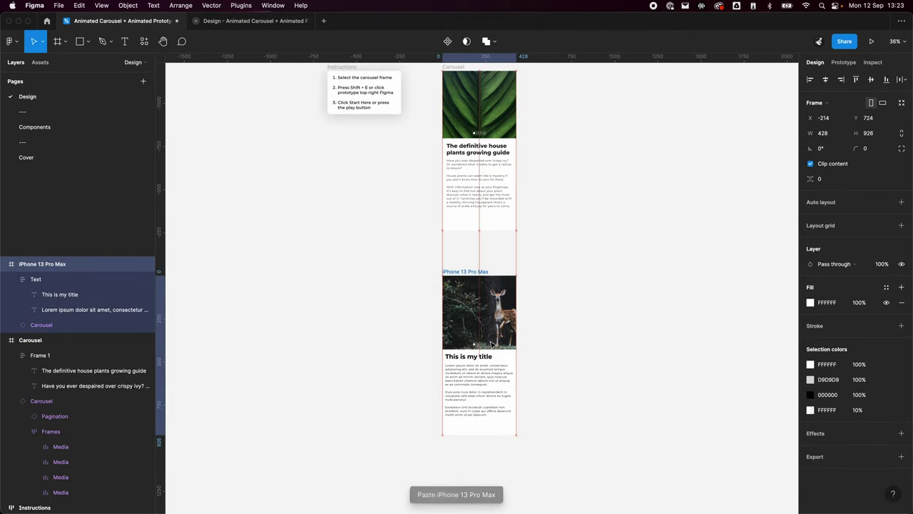
click(622, 321)
- Close the old Design prototype preview and play the iPhone 13 Pro Max frame as a prototype
scroll(607, 286, up, 2)
scroll(585, 285, down, 5)
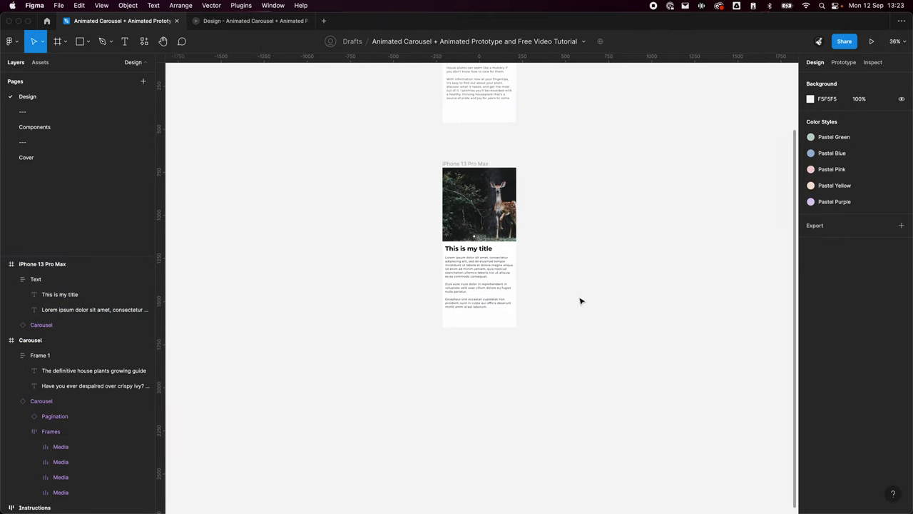
click(508, 186)
click(523, 165)
click(465, 163)
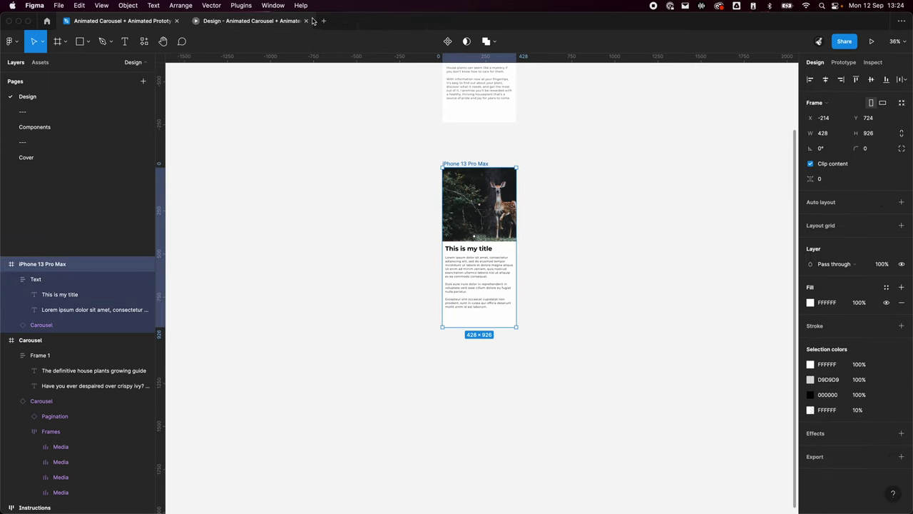
click(306, 20)
key(Escape)
click(483, 164)
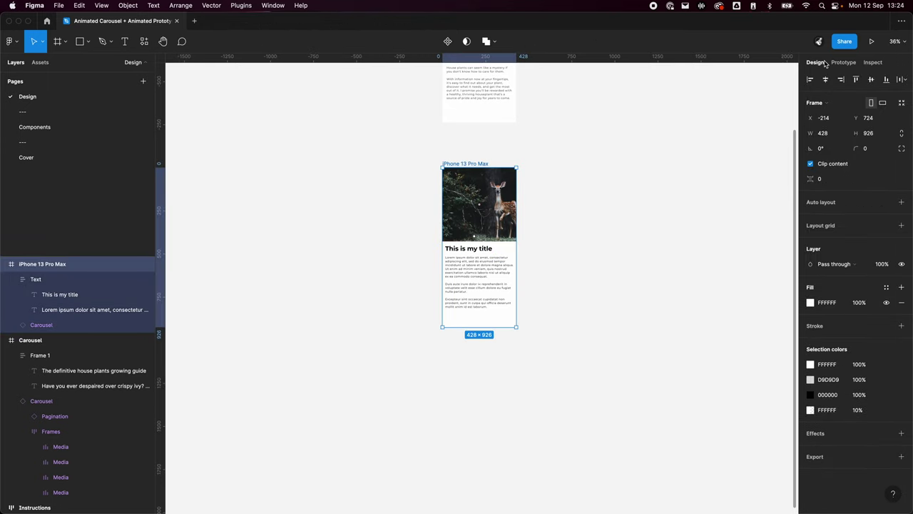
click(869, 42)
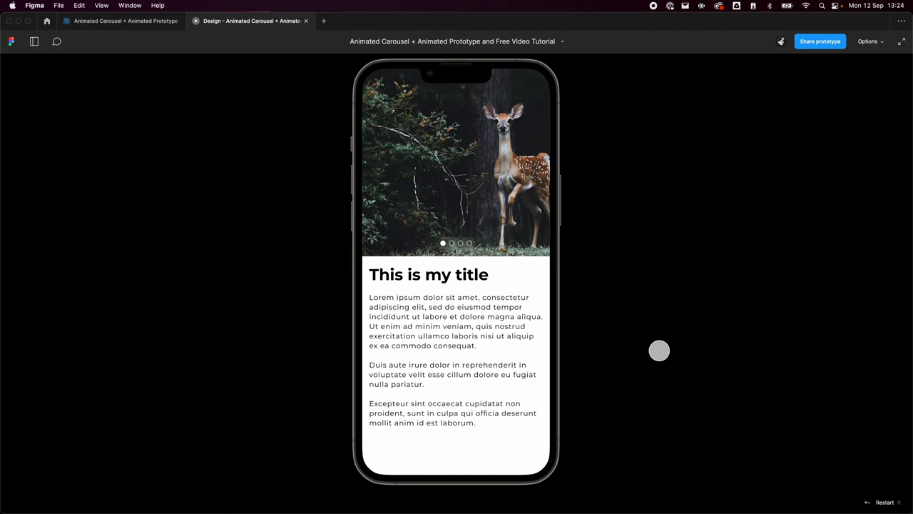
- Swipe the phone prototype's carousel to the pug slide and back, then return to the design file
click(138, 28)
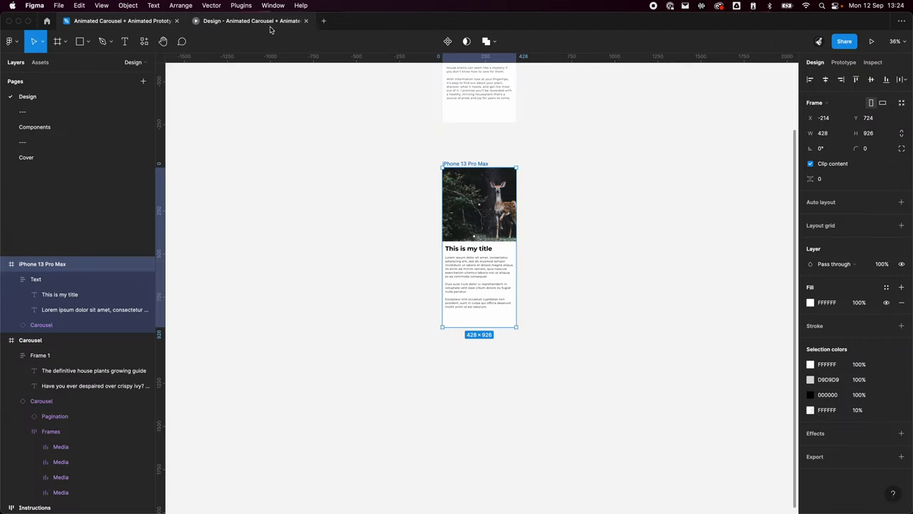
click(235, 20)
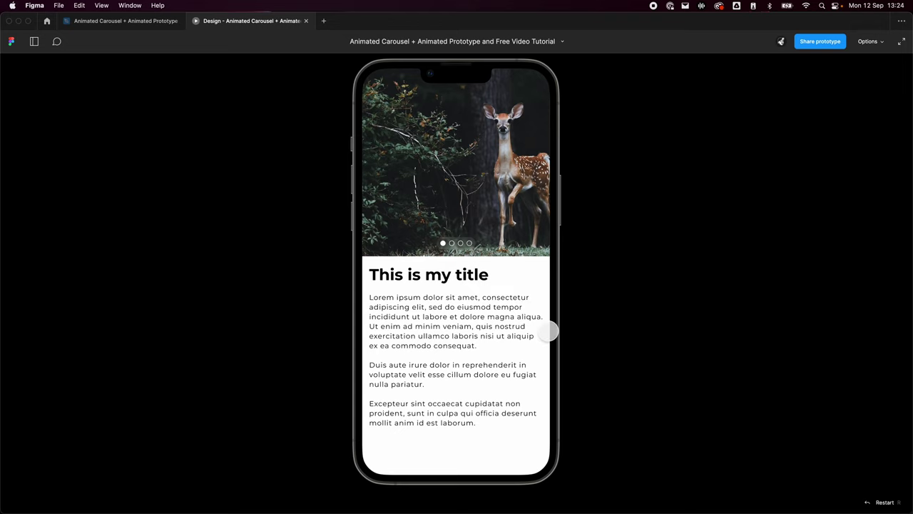
drag(496, 208, 577, 207)
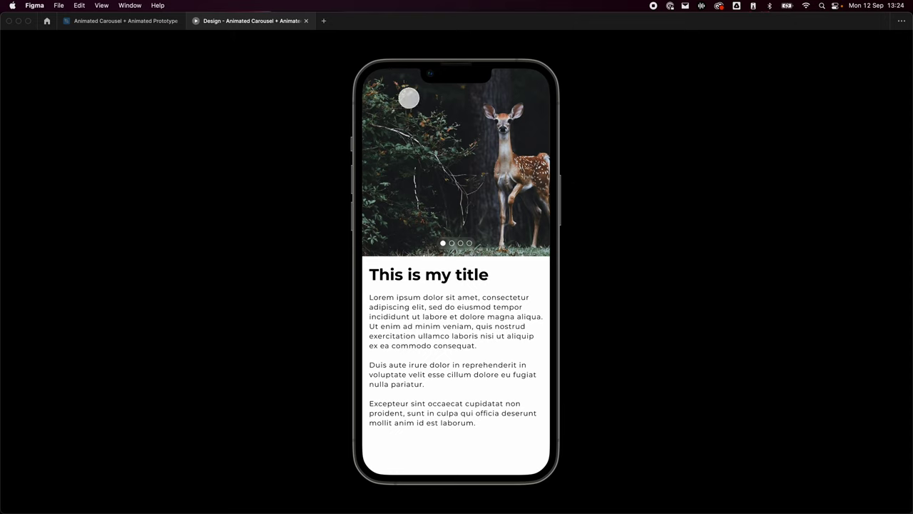
click(125, 21)
- Resize the Lorem ipsum body text box to height 911 and copy its text
double_click(482, 305)
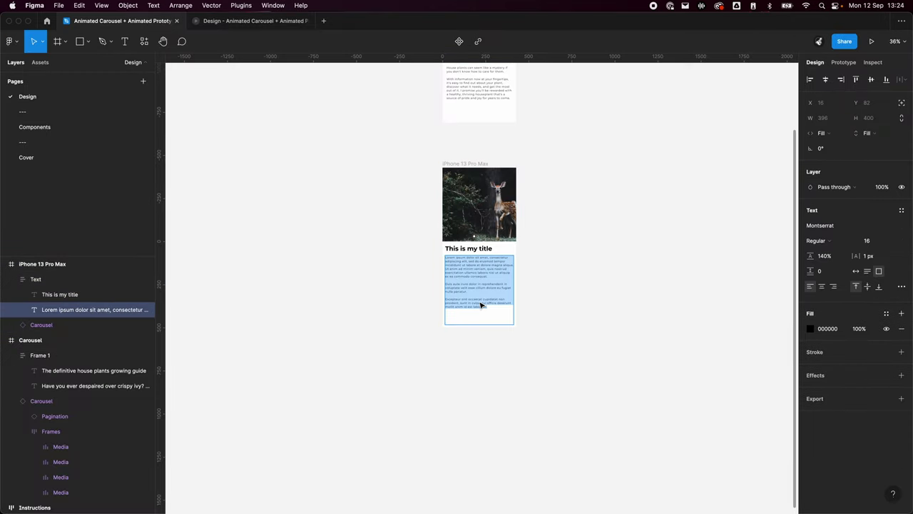
key(Escape)
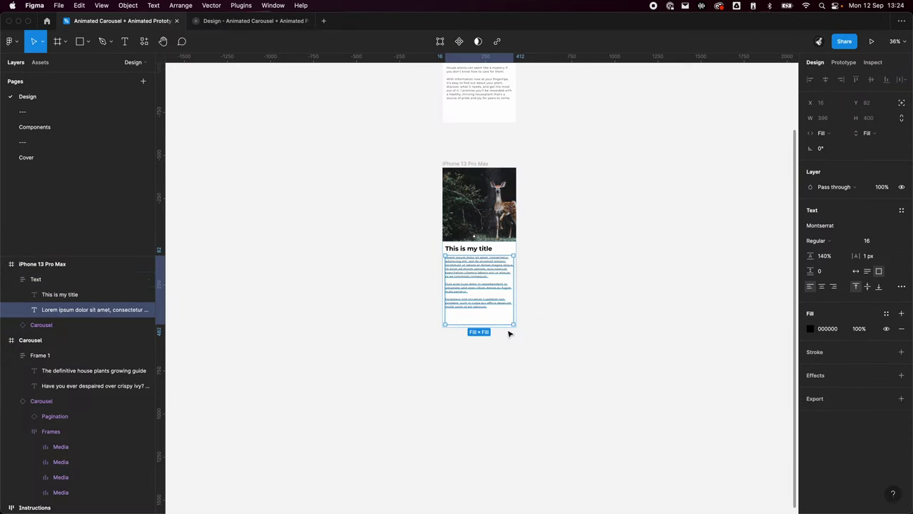
drag(467, 322, 471, 412)
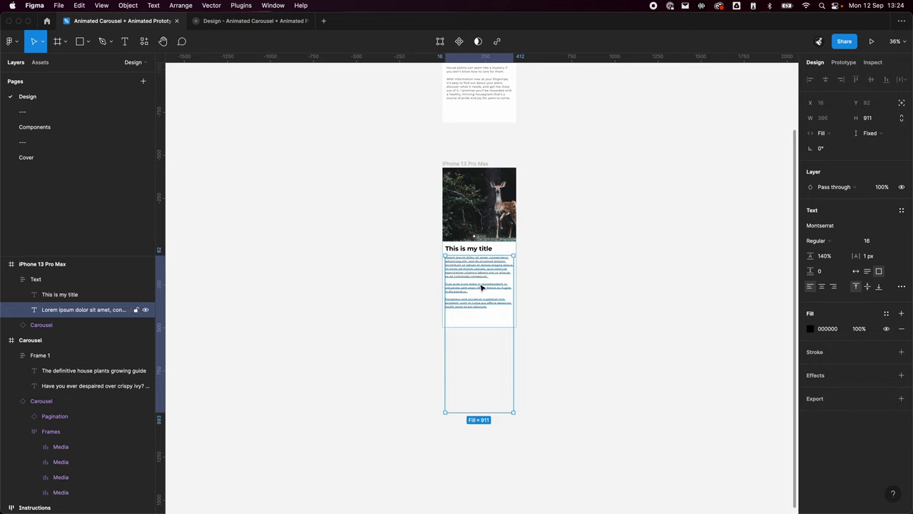
double_click(485, 289)
key(super+c)
drag(498, 307, 375, 240)
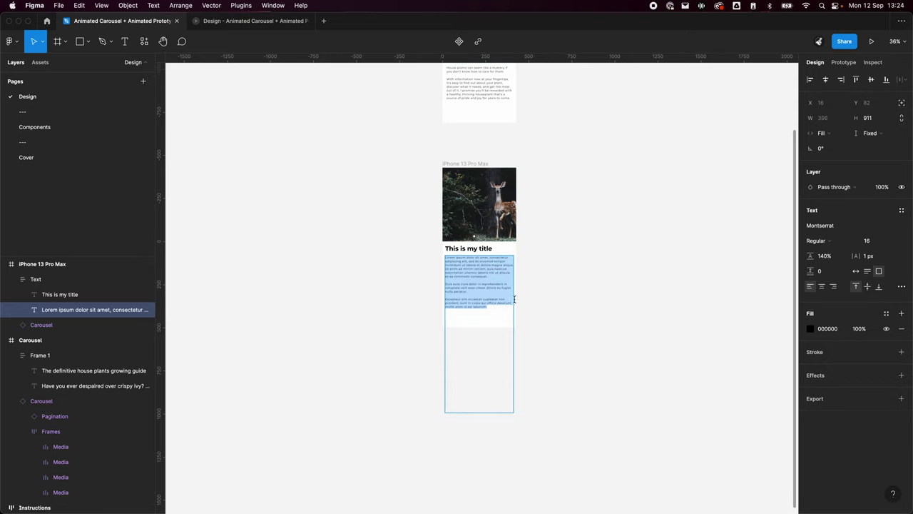
click(490, 300)
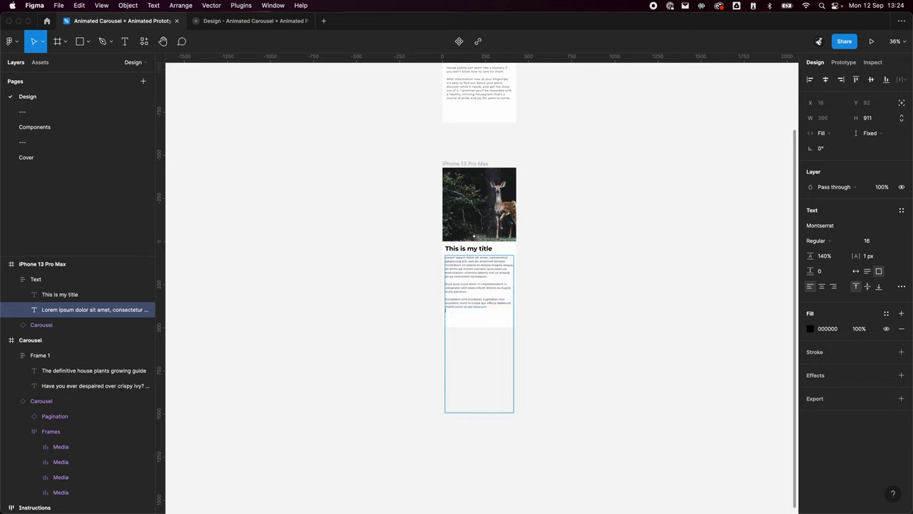
key(super+v)
key(super+z)
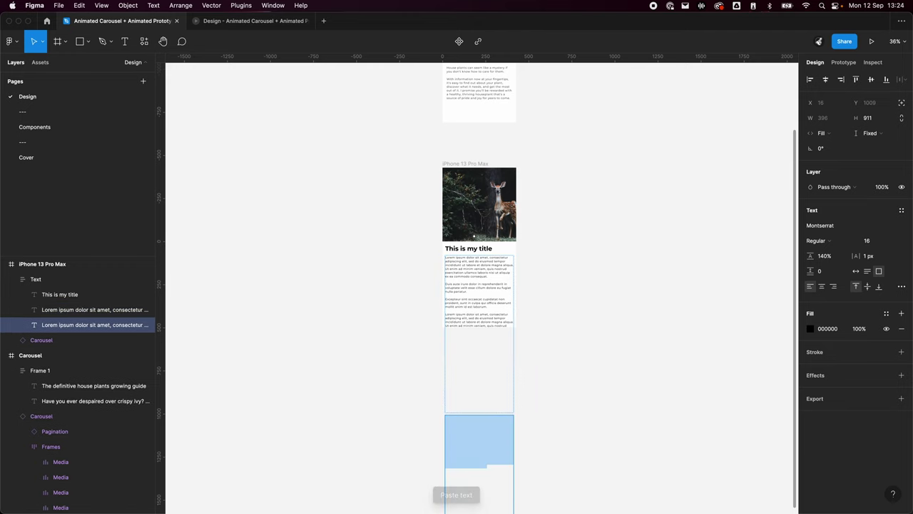
- Turn off Clip content on the iPhone 13 Pro Max frame
click(502, 335)
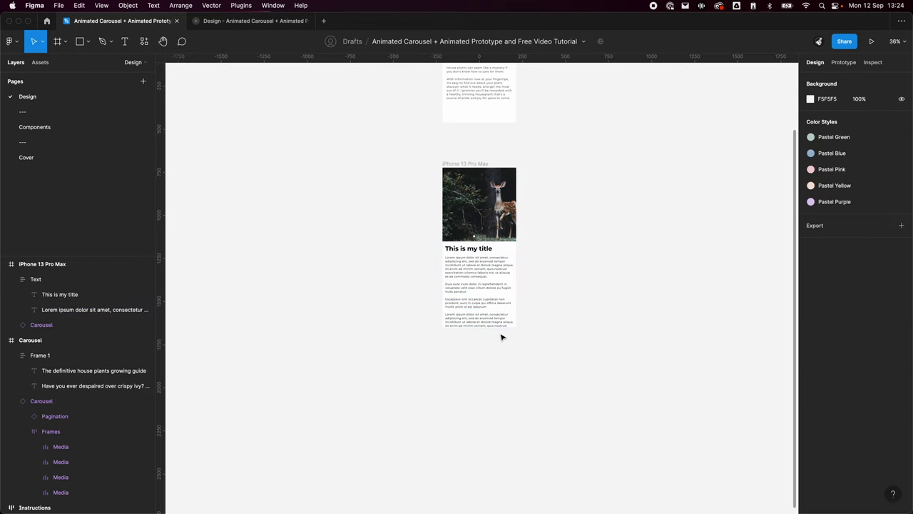
click(490, 336)
click(514, 254)
click(515, 247)
click(457, 164)
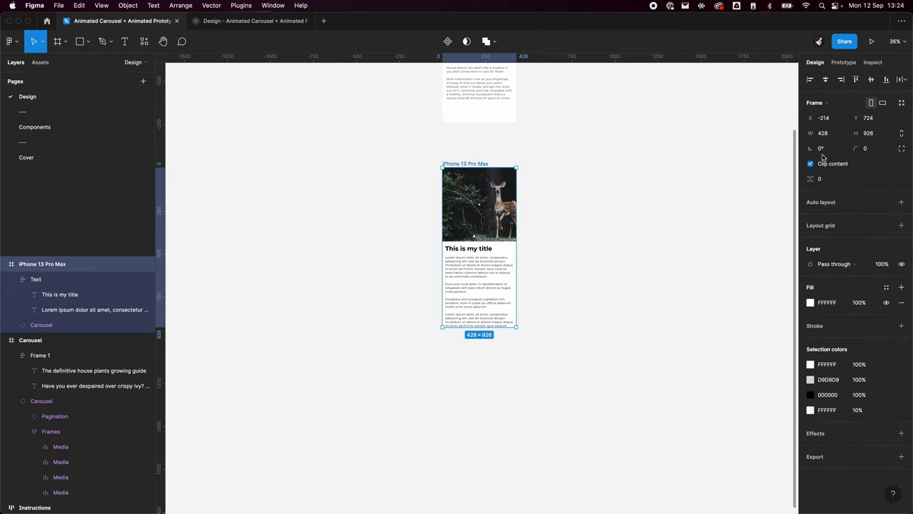
click(811, 163)
- Paste three more Lorem ipsum paragraphs at the end of the body text
click(464, 354)
double_click(462, 356)
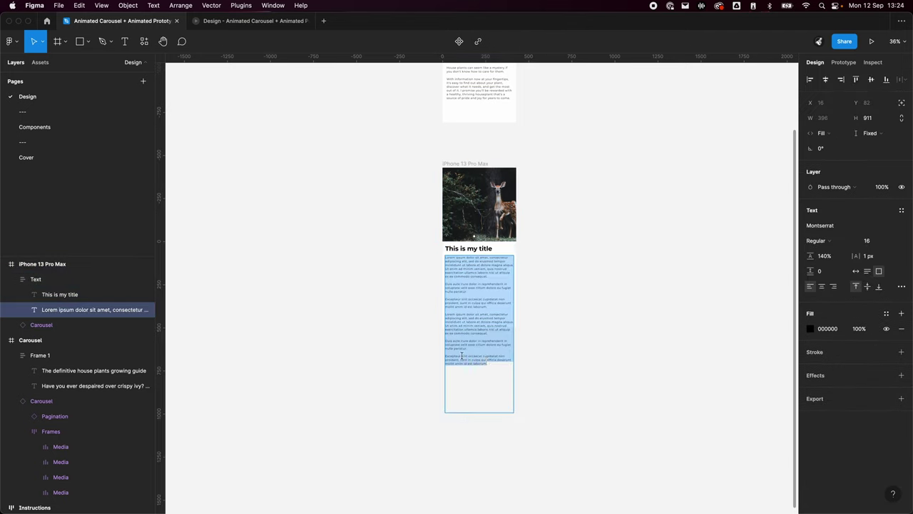
click(495, 363)
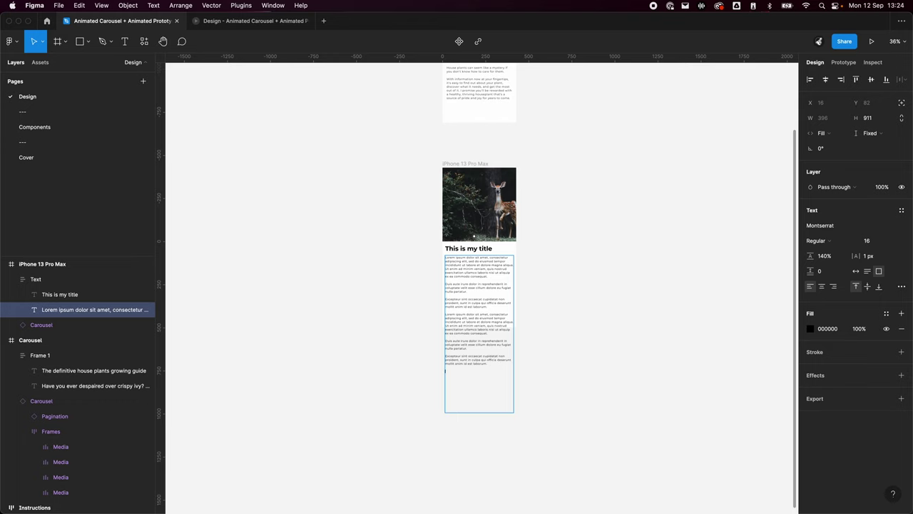
key(super+v)
click(566, 375)
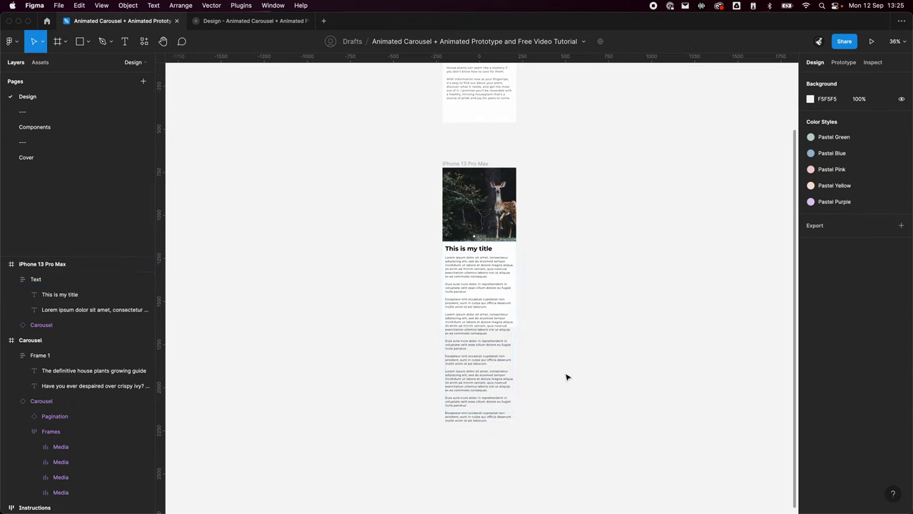
click(449, 164)
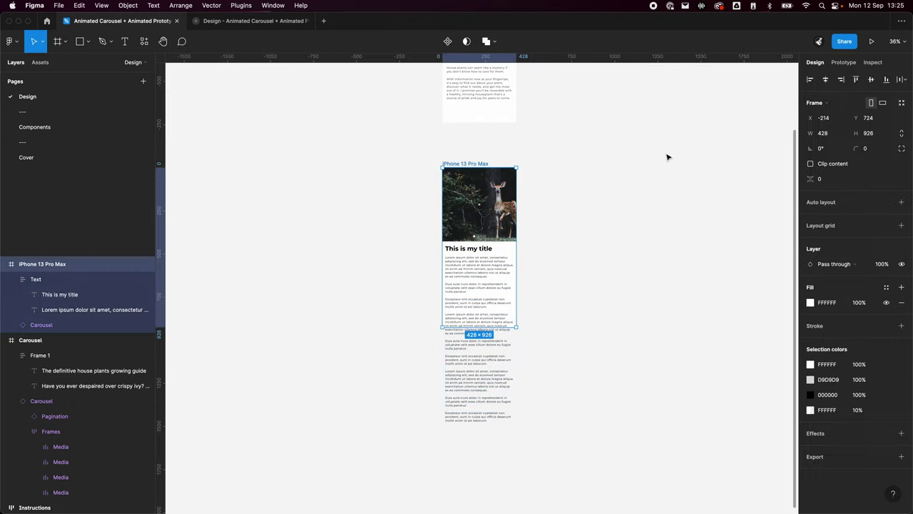
- Set the iPhone frame's overflow scrolling to Vertical scrolling
click(841, 64)
click(840, 146)
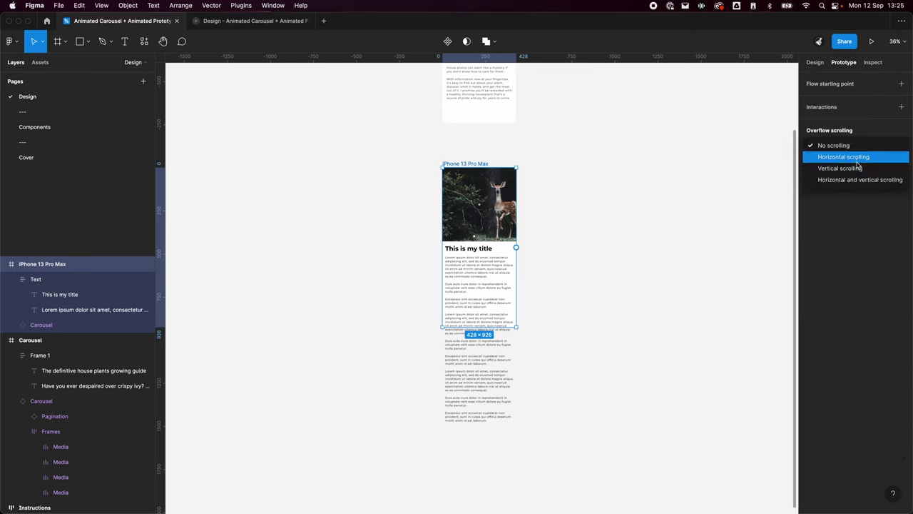
click(856, 167)
click(817, 63)
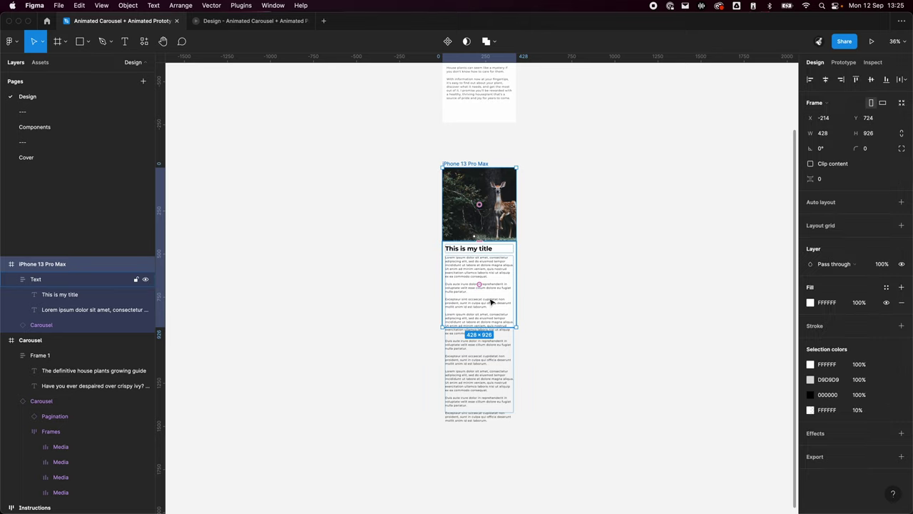
- Turn Clip content back on for the iPhone 13 Pro Max frame
click(489, 301)
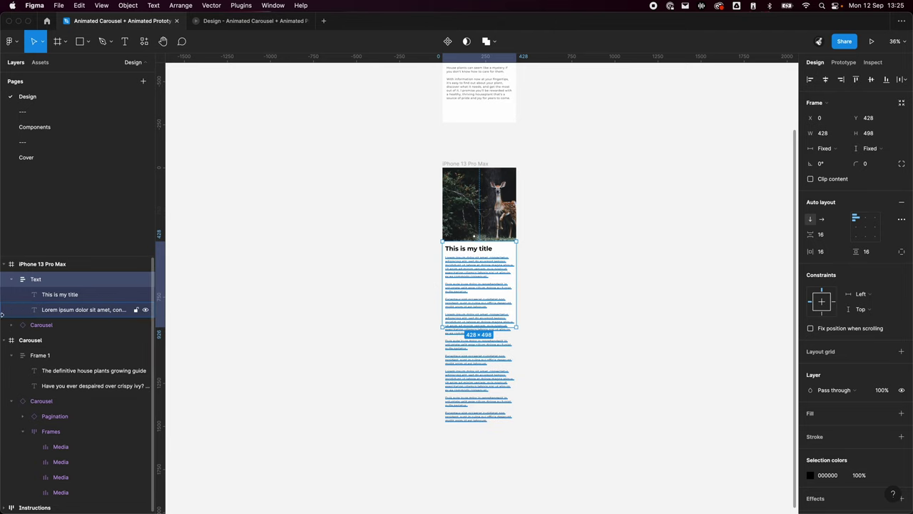
click(43, 264)
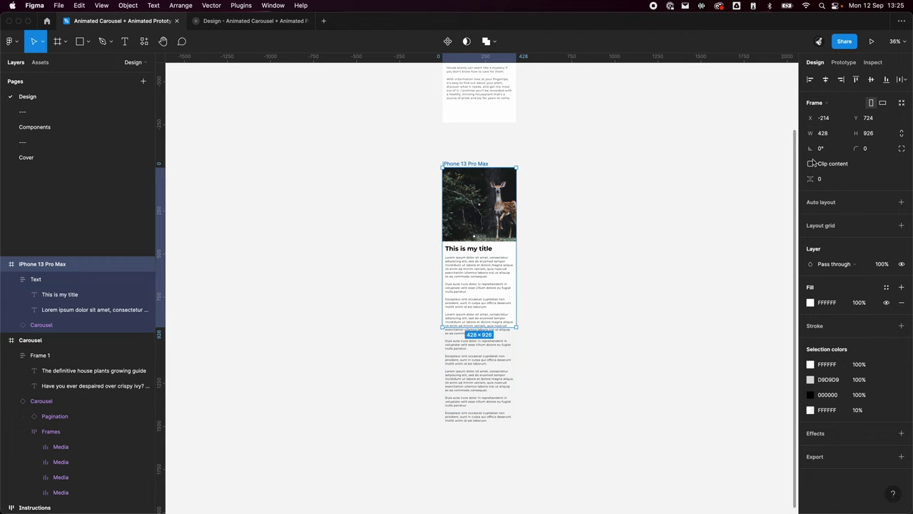
click(810, 164)
click(573, 190)
click(481, 163)
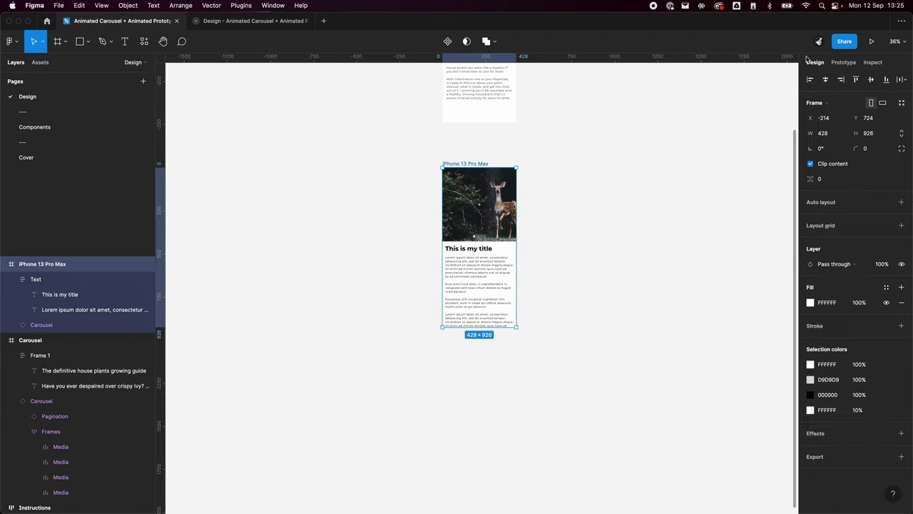
click(871, 41)
- Scroll the prototype's long body text down and up, and swipe the carousel photos both ways
scroll(501, 264, down, 10)
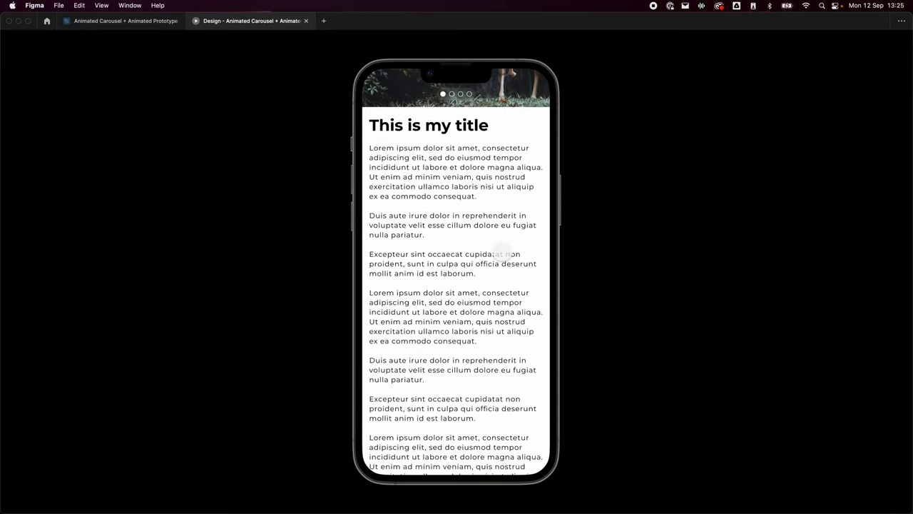
scroll(501, 214, up, 10)
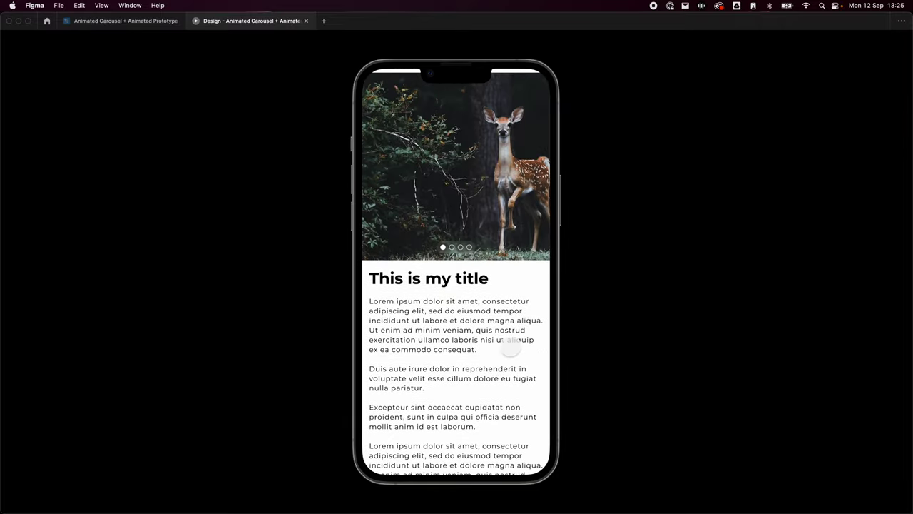
scroll(489, 300, up, 3)
scroll(485, 343, down, 10)
scroll(477, 399, up, 10)
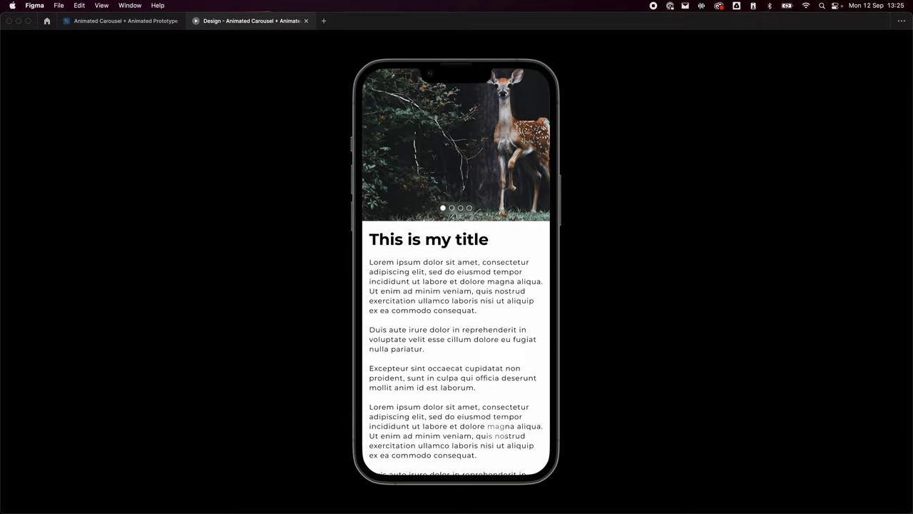
scroll(474, 443, down, 8)
scroll(449, 400, up, 8)
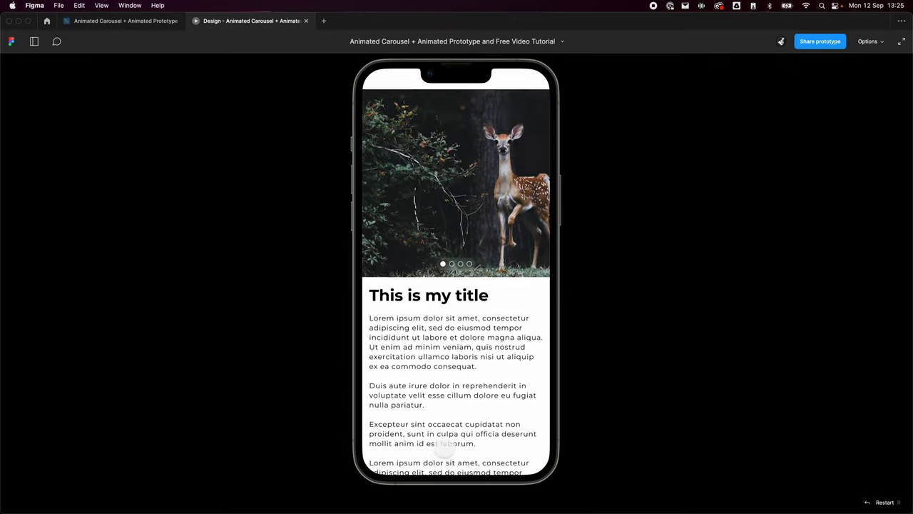
drag(501, 180, 375, 198)
drag(497, 202, 547, 212)
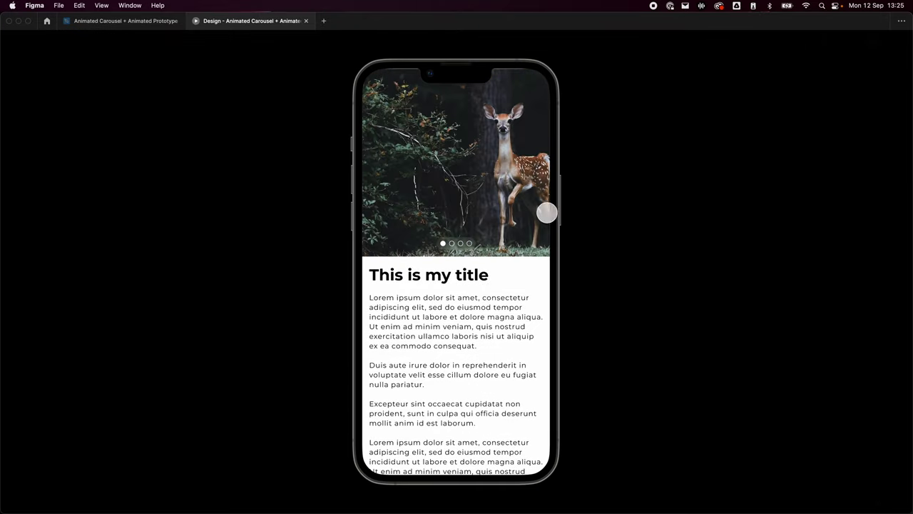
scroll(542, 264, down, 8)
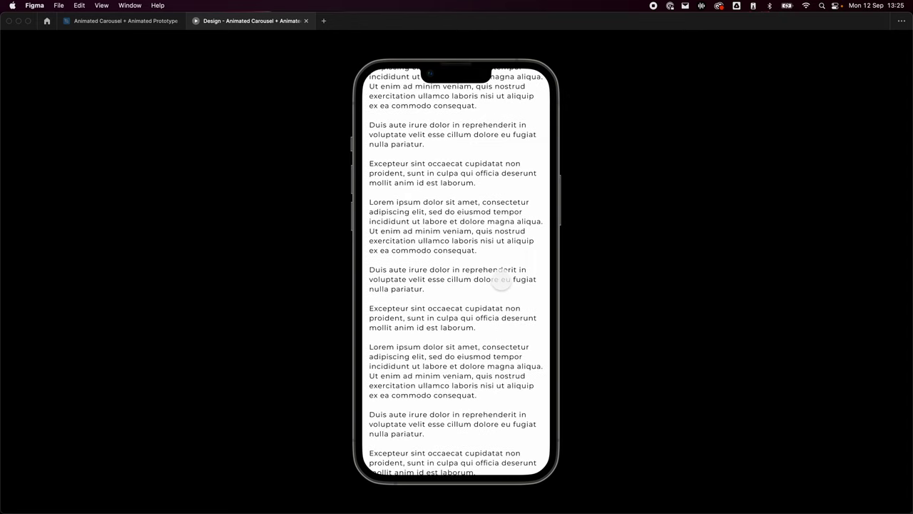
scroll(503, 279, up, 8)
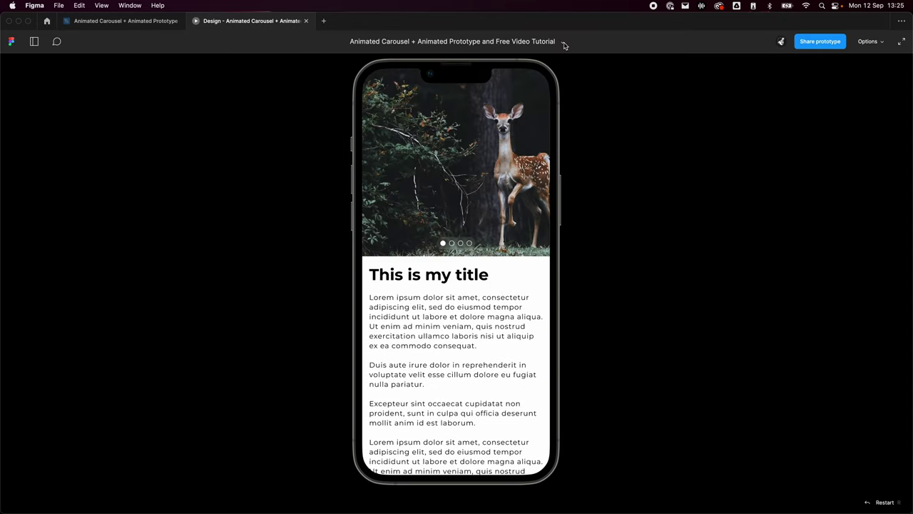
- Back in the design file, delete the iPhone 13 Pro Max frame
click(123, 22)
scroll(400, 203, down, 5)
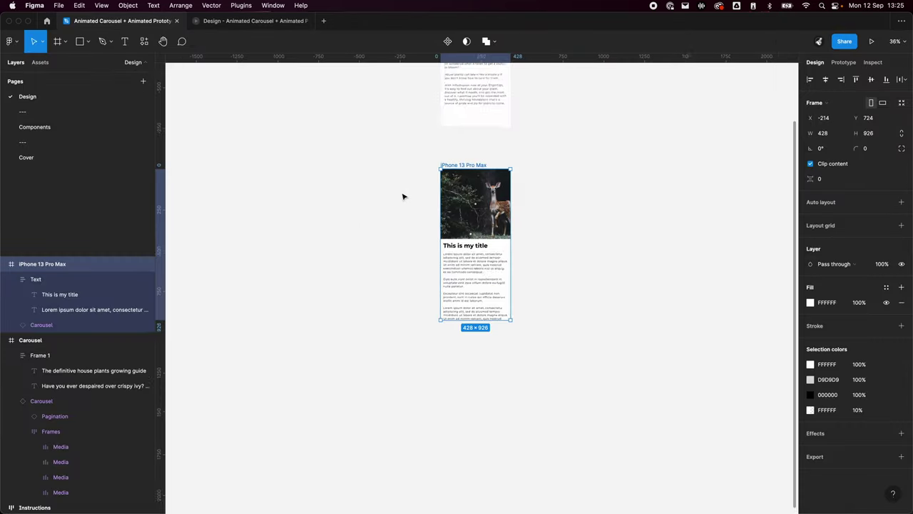
scroll(403, 201, up, 3)
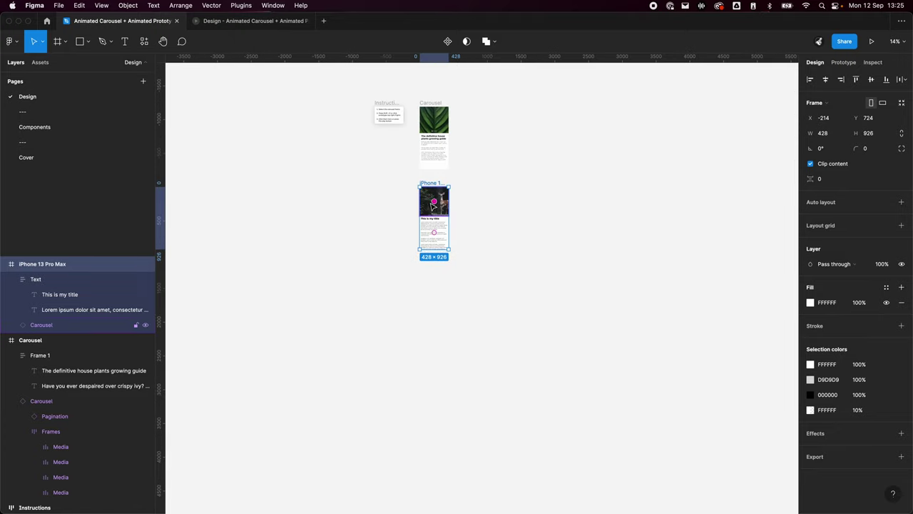
key(Delete)
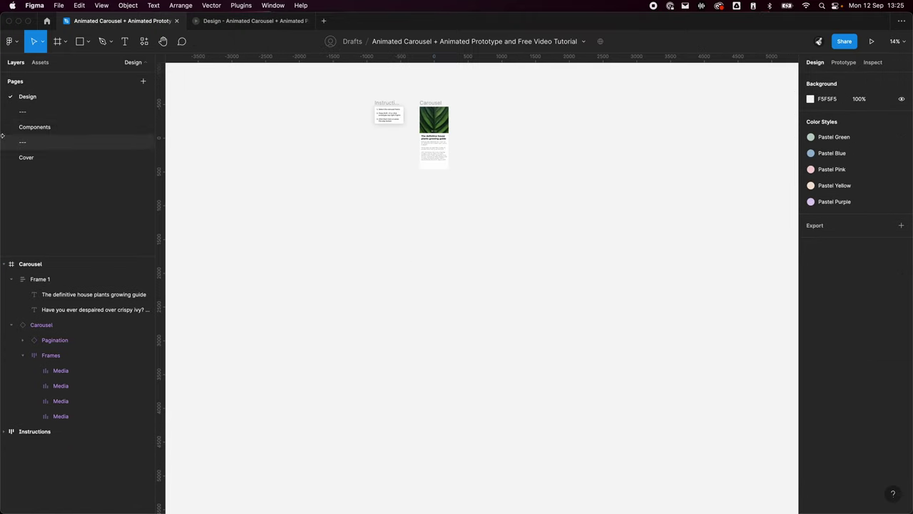
- Open the Components page and look over the Carousel, Pagination and Dot components
click(28, 127)
scroll(509, 365, down, 3)
scroll(422, 271, up, 4)
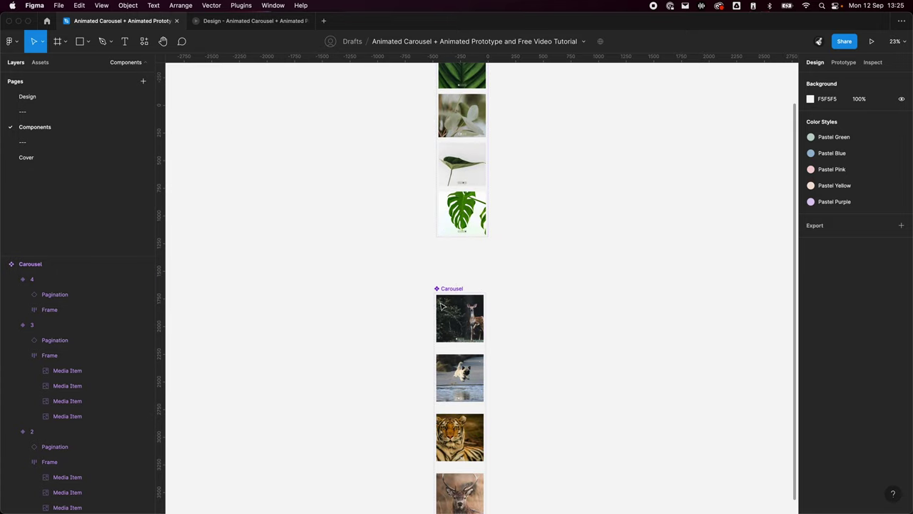
click(447, 289)
click(491, 300)
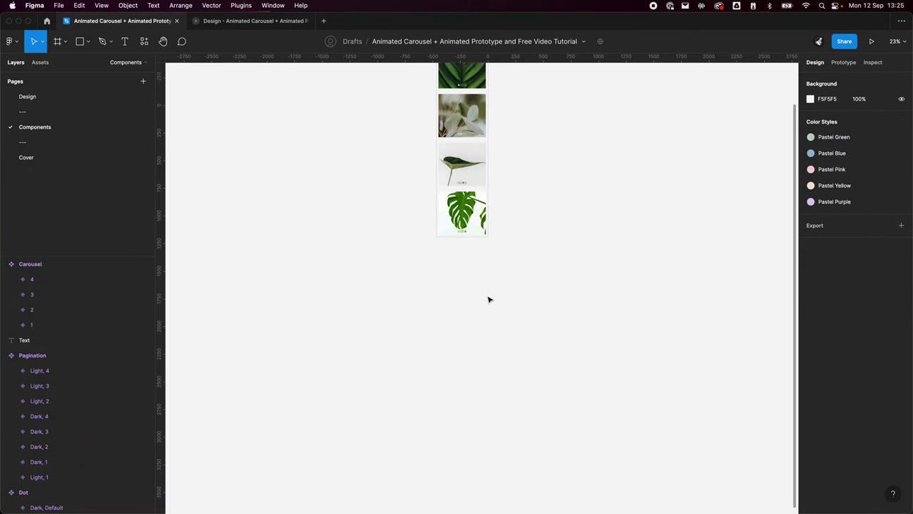
scroll(540, 312, up, 3)
scroll(473, 143, up, 2)
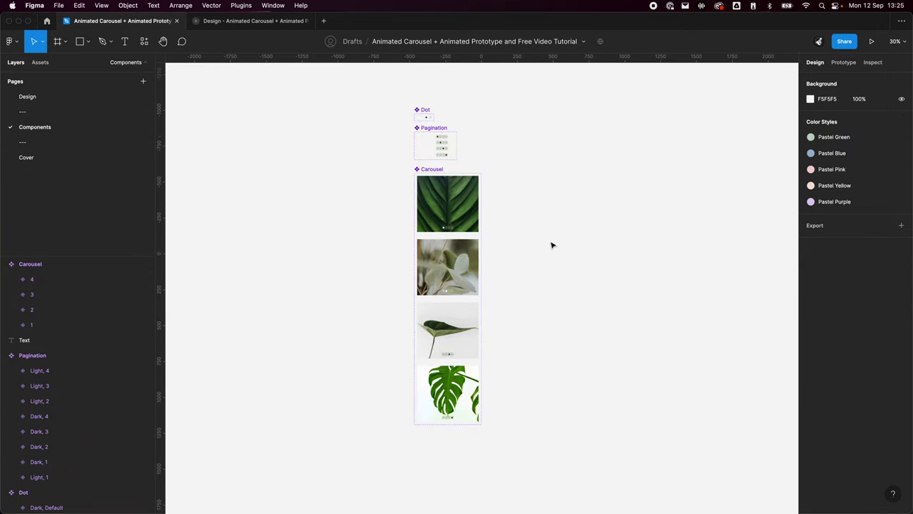
scroll(546, 239, up, 1)
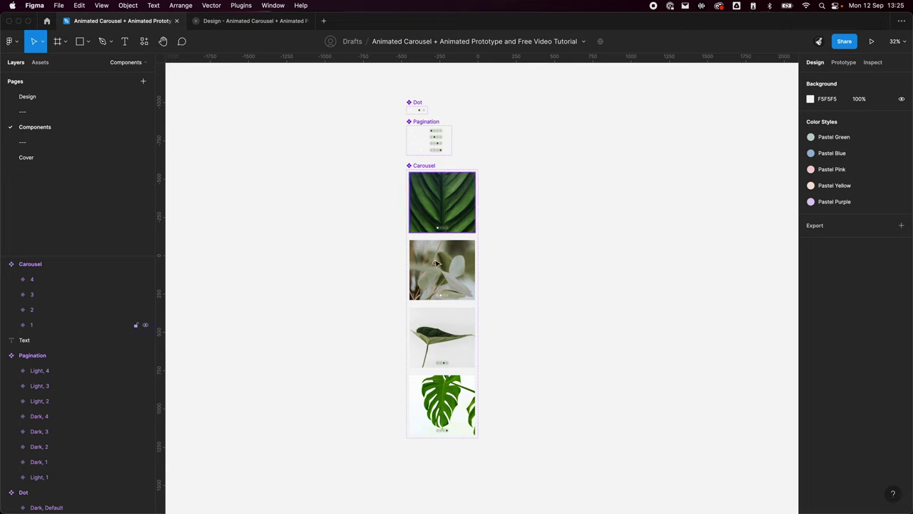
scroll(448, 281, up, 3)
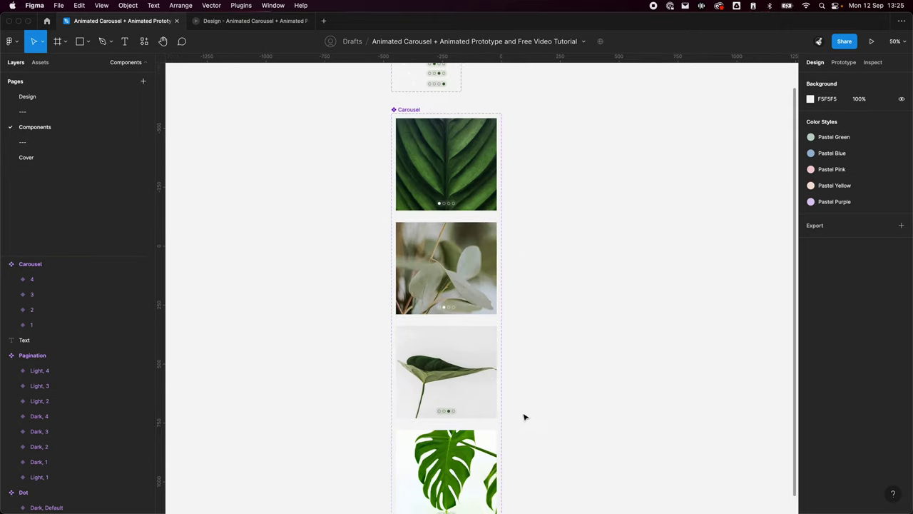
scroll(523, 416, down, 3)
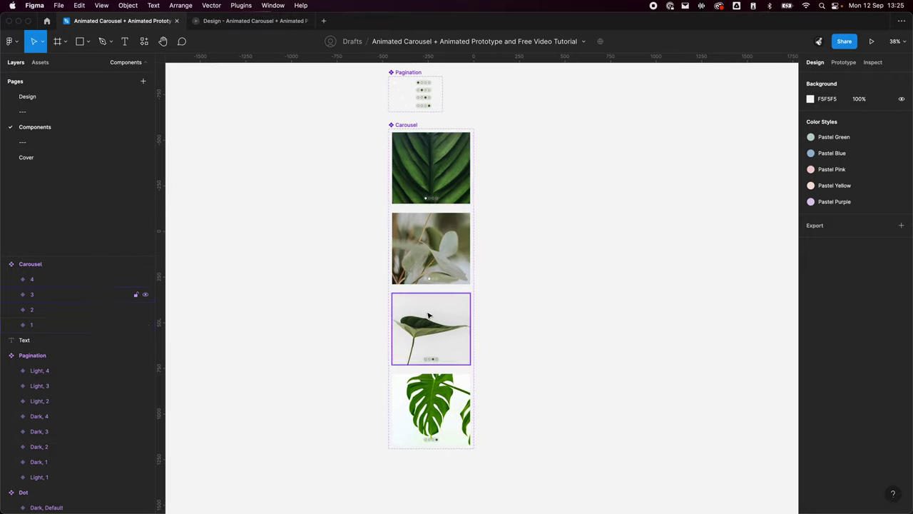
scroll(516, 224, up, 5)
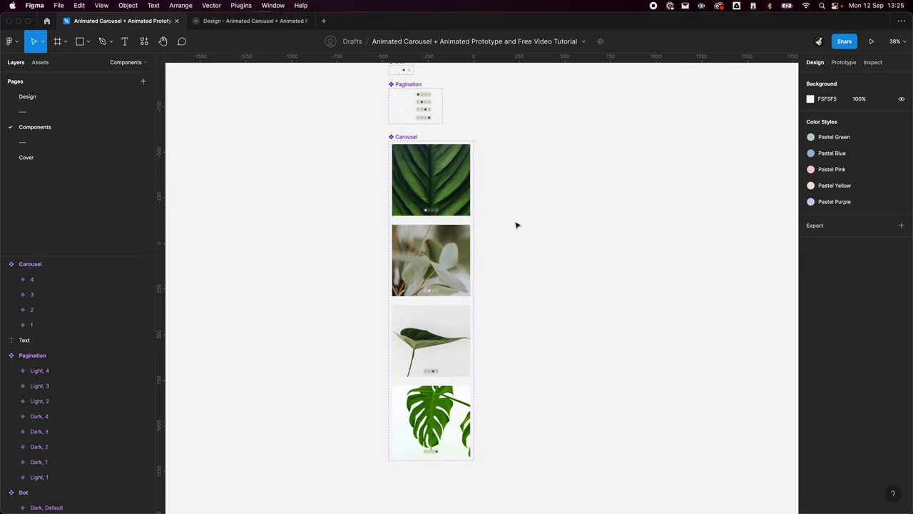
- Bring up the canvas actions menu for plugins and dismiss it without choosing anything
right_click(562, 181)
mouse_move(605, 263)
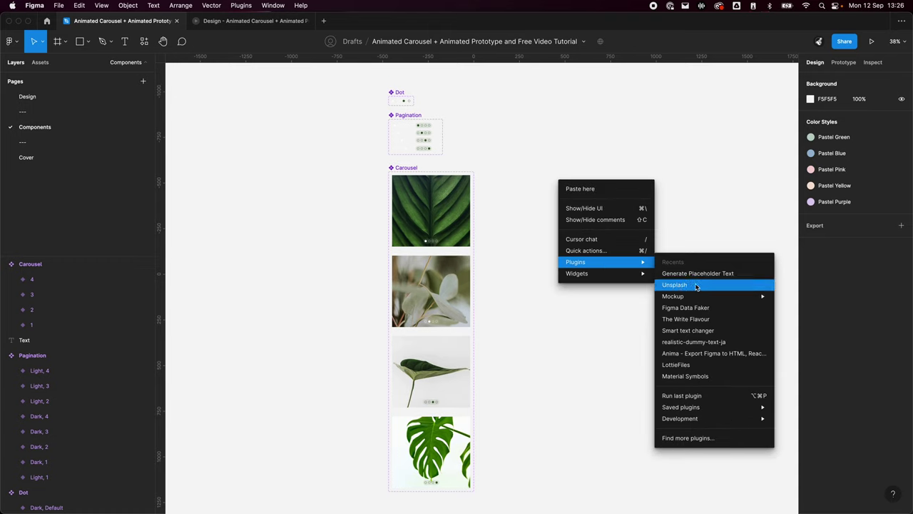
click(573, 371)
scroll(571, 282, down, 1)
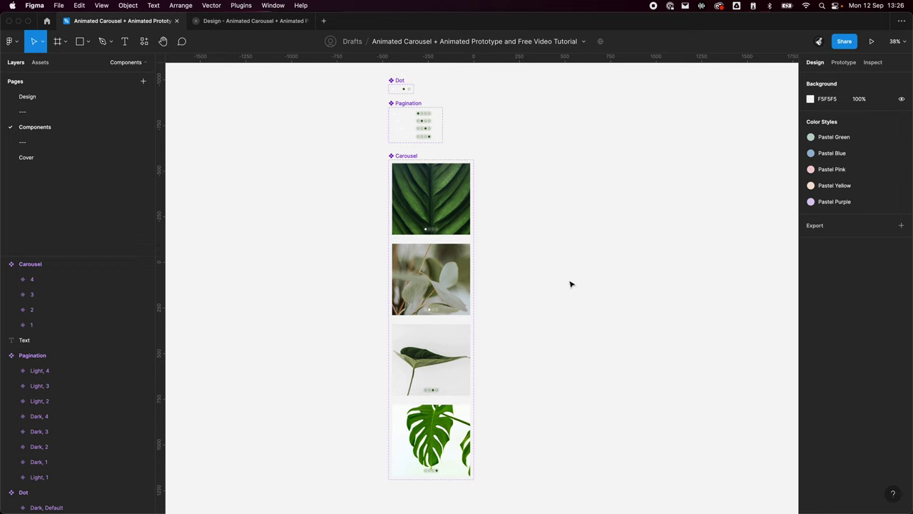
scroll(576, 239, down, 2)
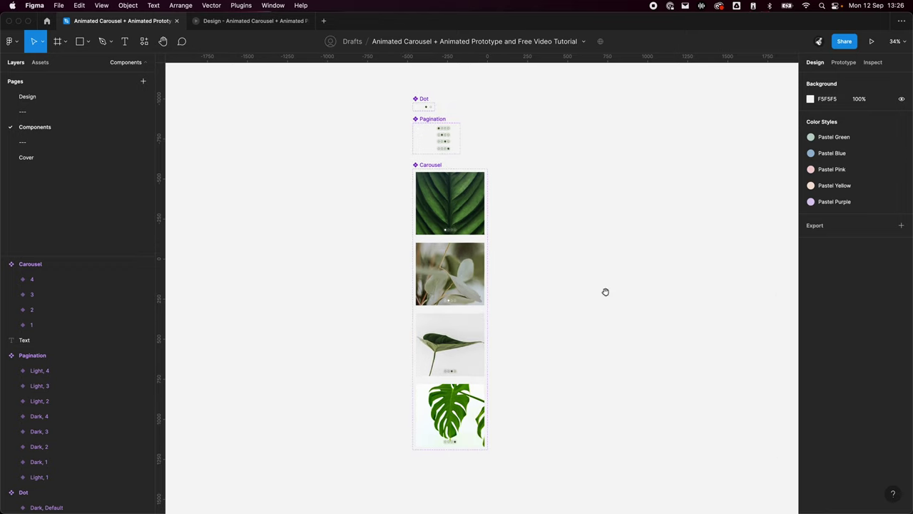
scroll(605, 292, up, 3)
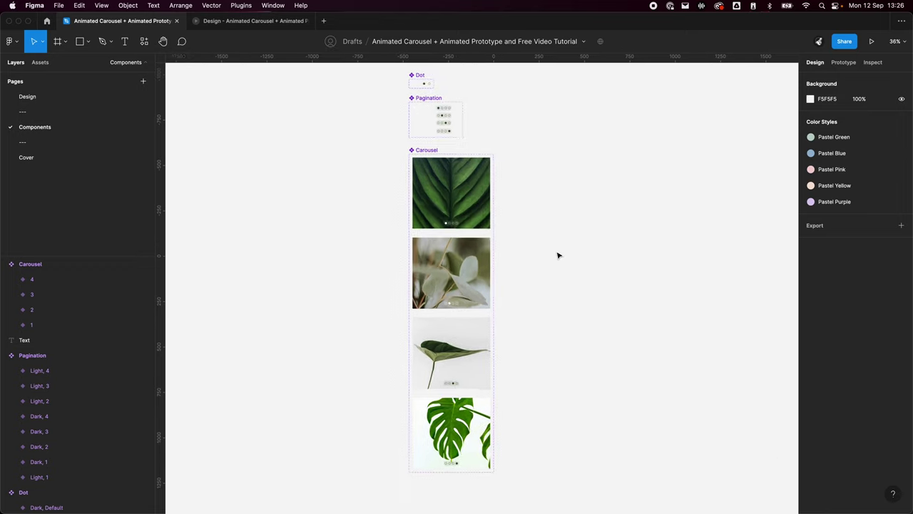